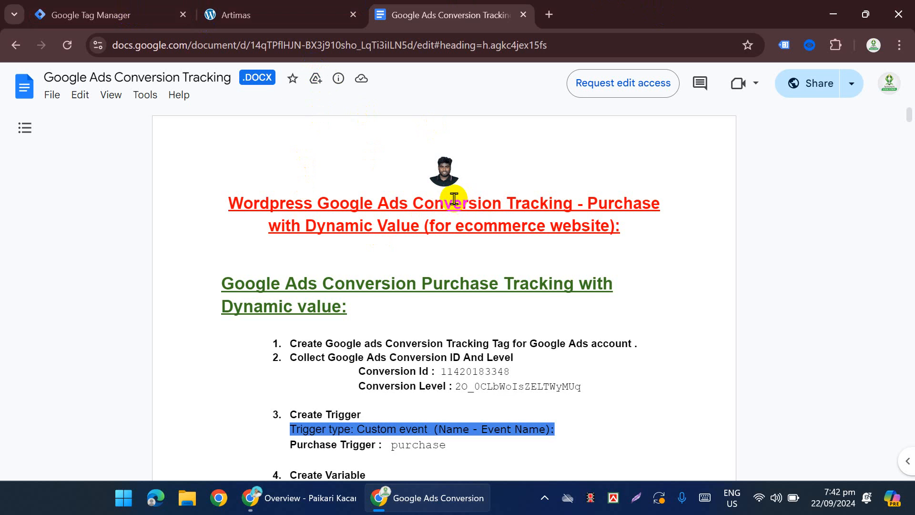
Switch to Google Tag Manager, close the Version 65 details and open the container's tag list.
{"action": "left_click", "coordinate": [72, 10]}
{"action": "left_click", "coordinate": [142, 87]}
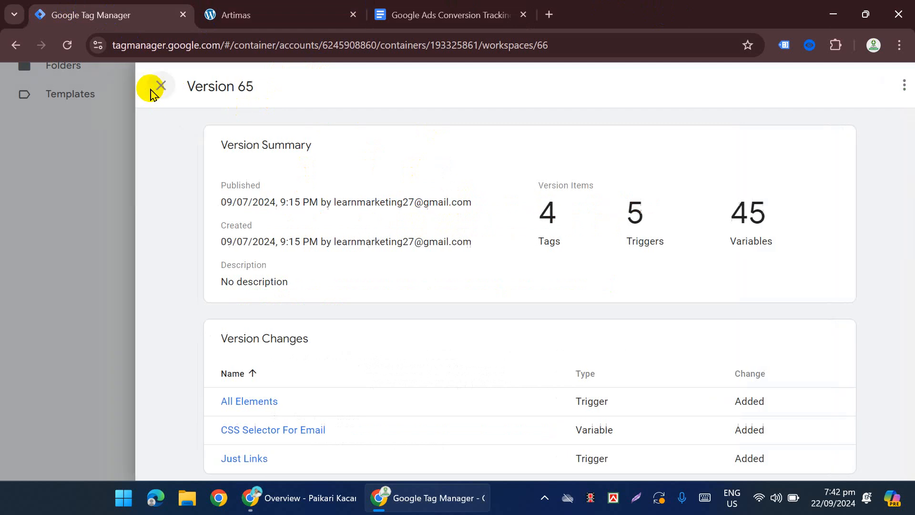
{"action": "scroll", "coordinate": [224, 325], "scroll_direction": "up", "scroll_amount": 5}
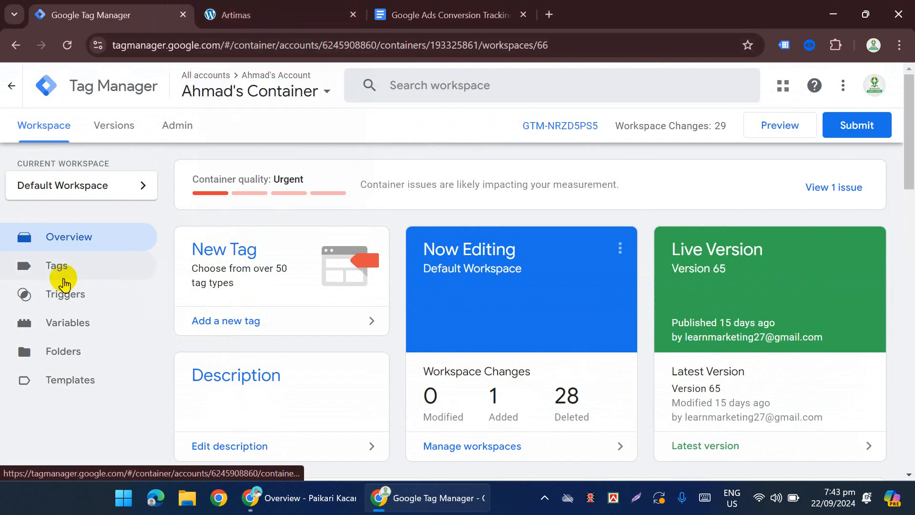
{"action": "left_click", "coordinate": [69, 272]}
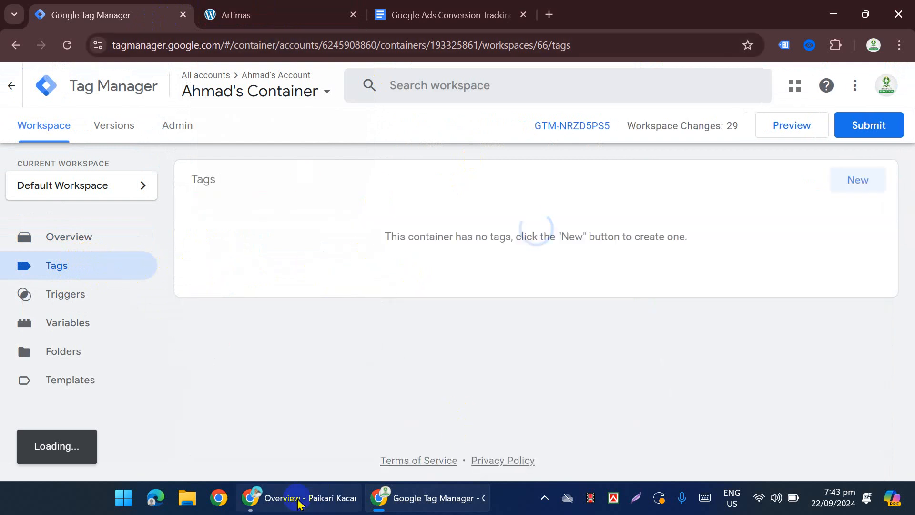
Switch to Google Ads, hide the billing alert and open the conversions Summary under Goals.
{"action": "left_click", "coordinate": [300, 500]}
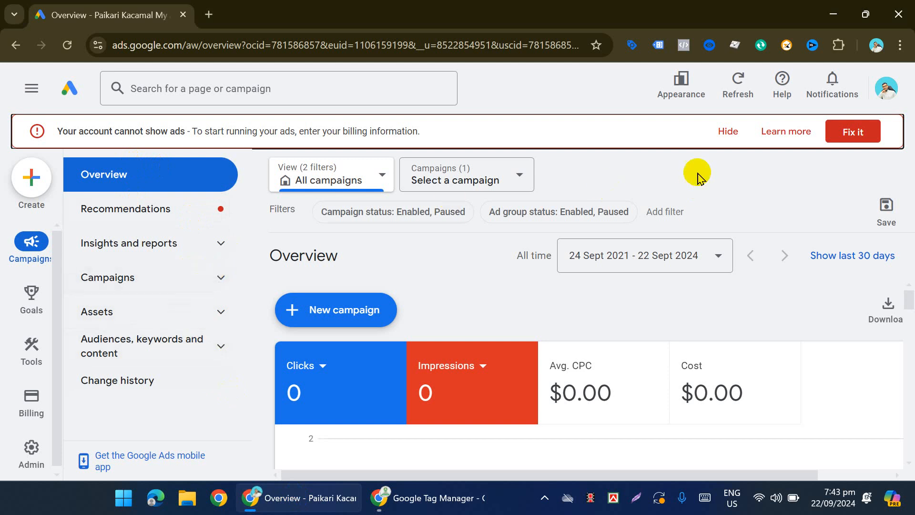
{"action": "left_click", "coordinate": [725, 131]}
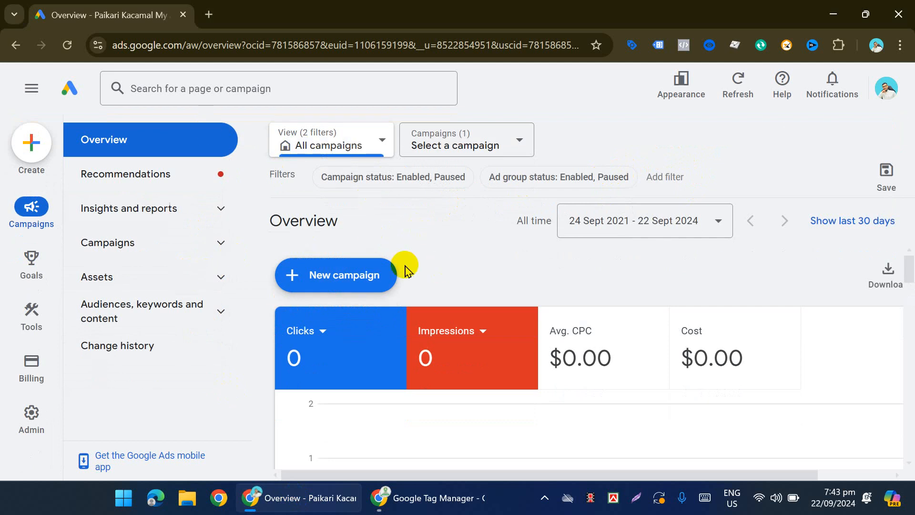
{"action": "mouse_move", "coordinate": [43, 268]}
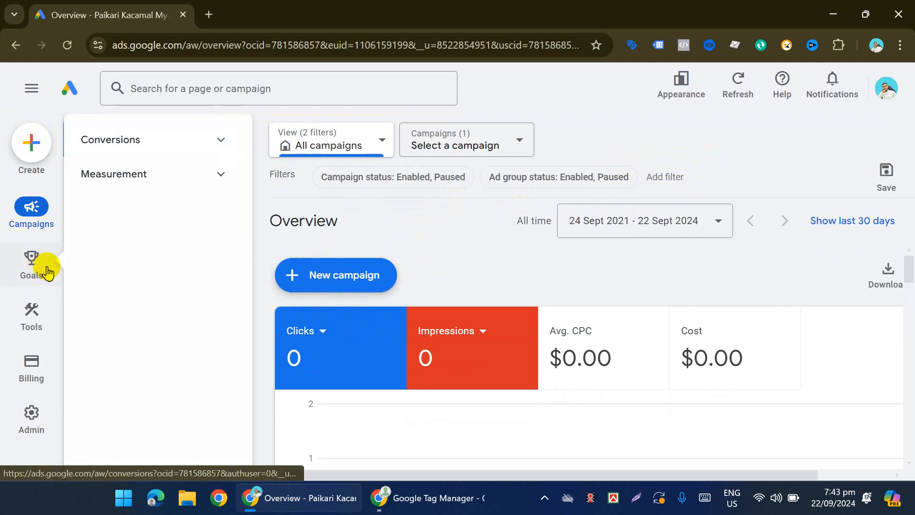
{"action": "left_click", "coordinate": [204, 138]}
{"action": "left_click", "coordinate": [172, 181]}
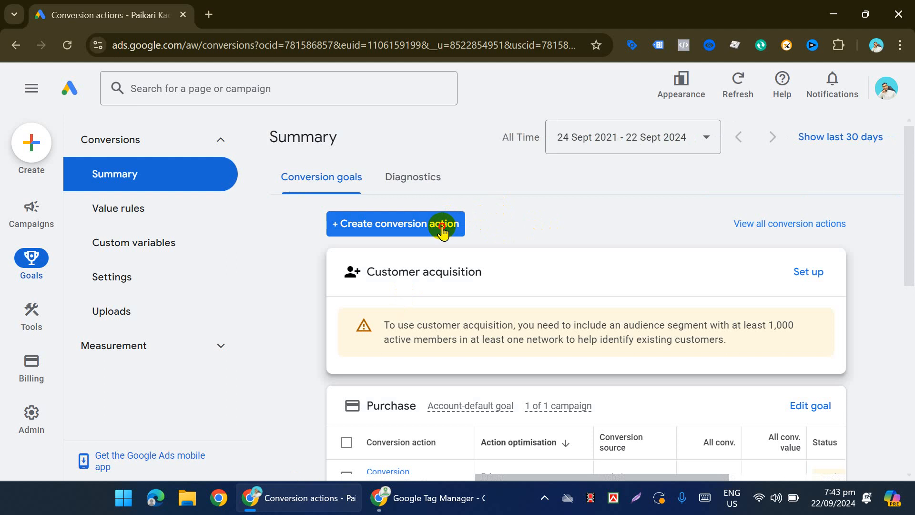
Start a new website conversion action and scan the website domain using the URL copied from the Artimas store page.
{"action": "left_click", "coordinate": [442, 231]}
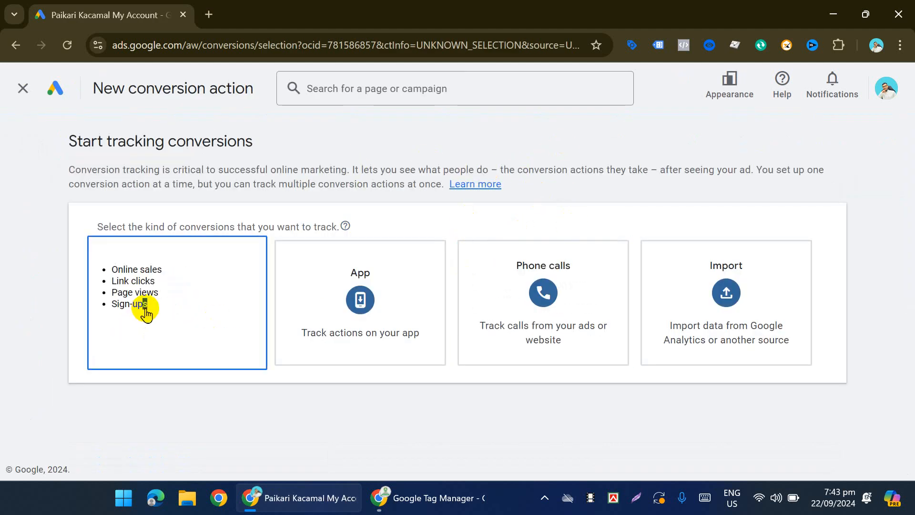
{"action": "left_click", "coordinate": [144, 312]}
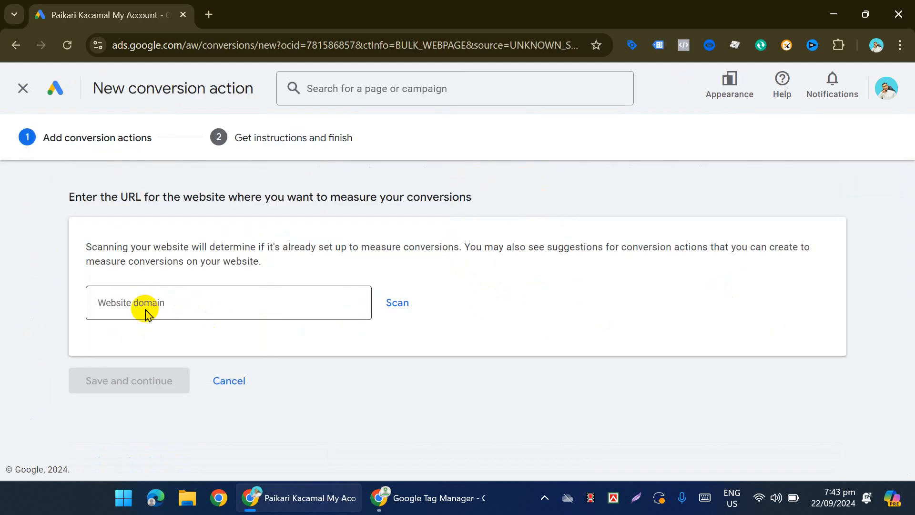
{"action": "left_click", "coordinate": [186, 302]}
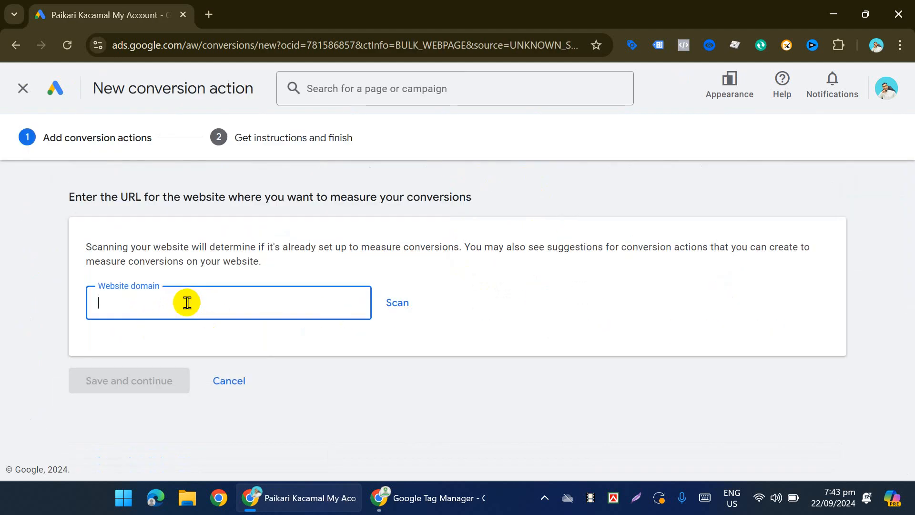
{"action": "left_click", "coordinate": [454, 498]}
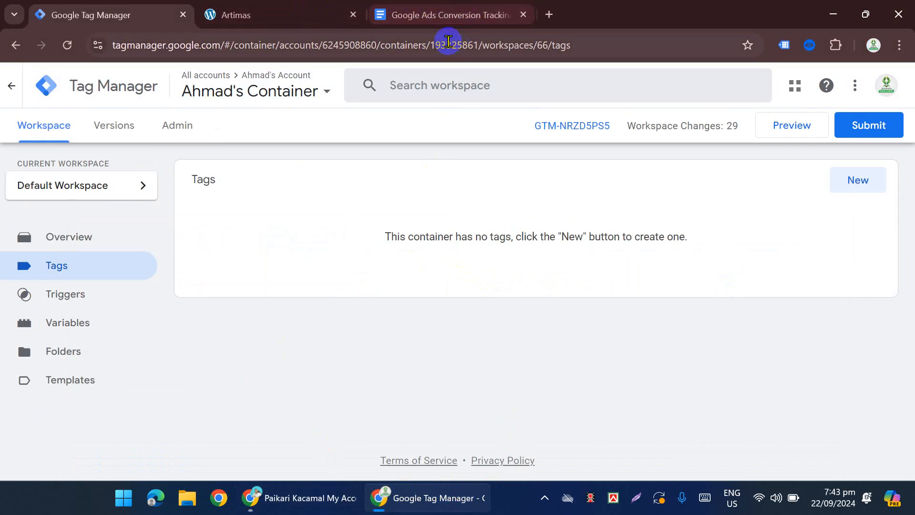
{"action": "left_click", "coordinate": [285, 11]}
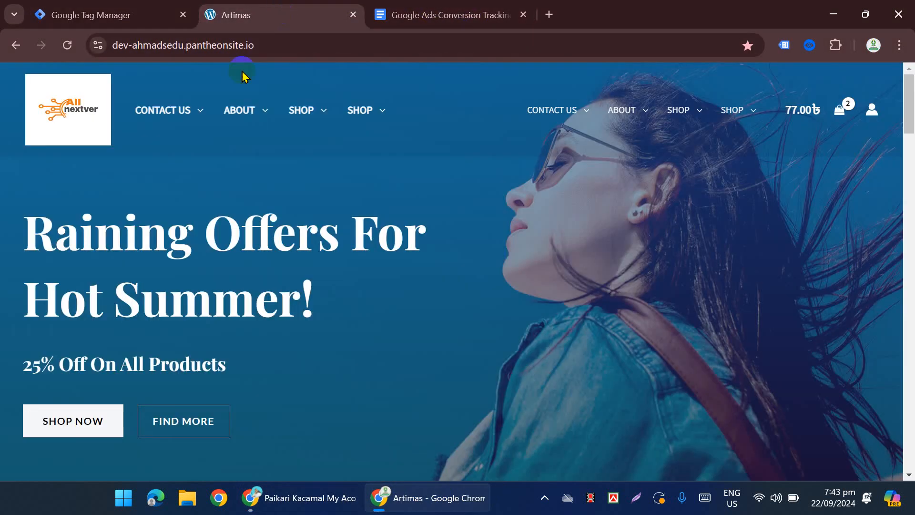
{"action": "left_click", "coordinate": [214, 45]}
{"action": "key", "text": "ctrl+c"}
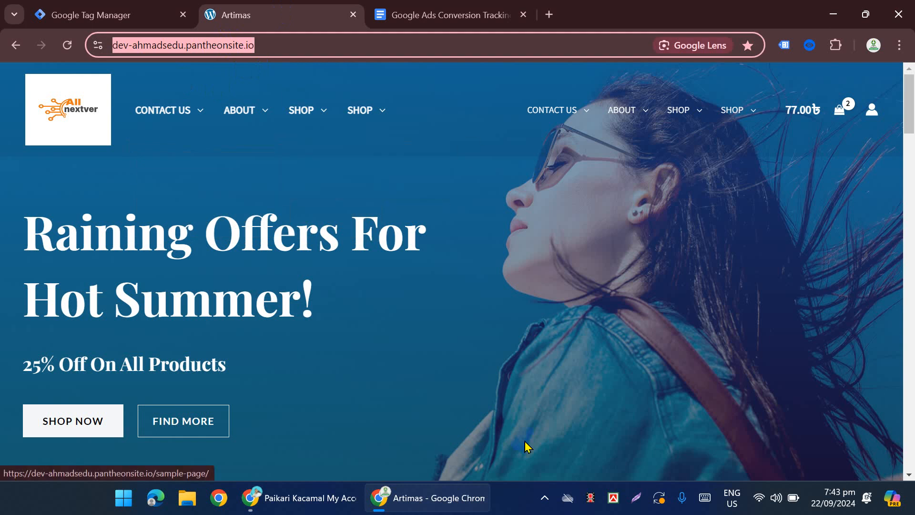
{"action": "left_click", "coordinate": [309, 487]}
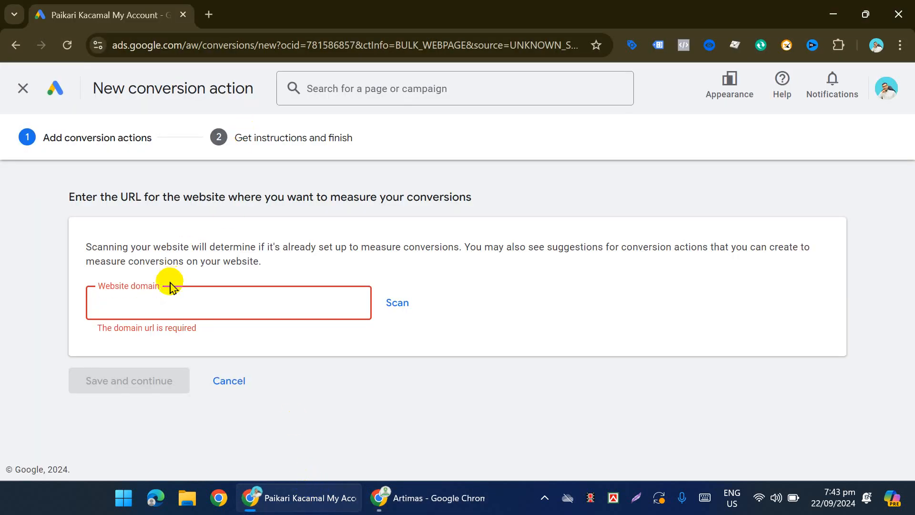
{"action": "key", "text": "ctrl+v"}
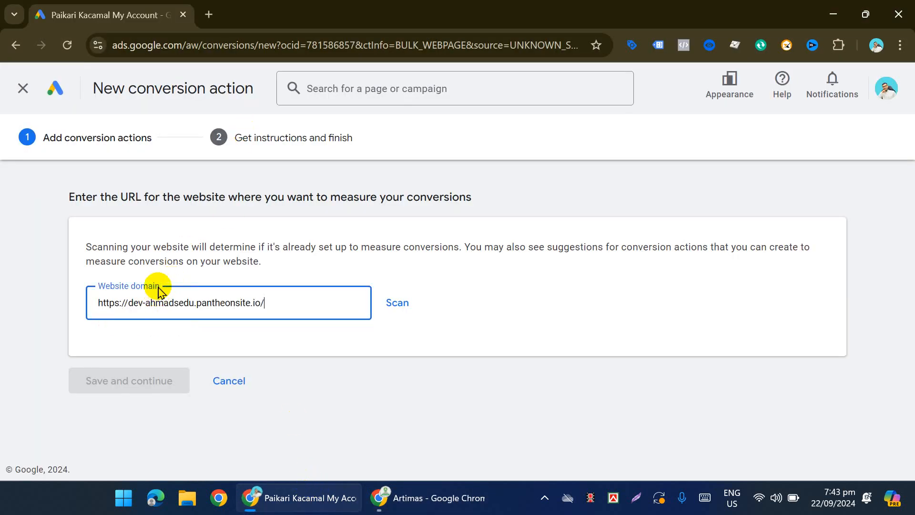
{"action": "left_click", "coordinate": [399, 304]}
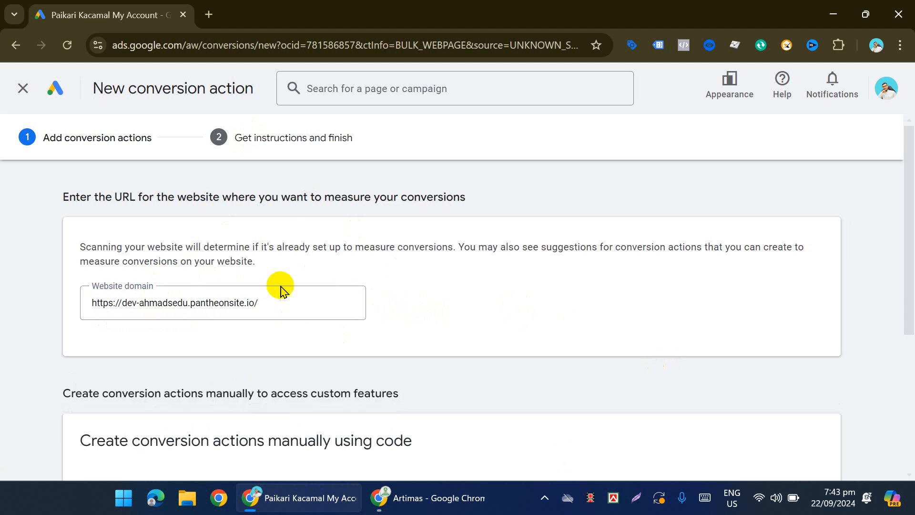
Add a conversion action manually and set its goal category to Purchase.
{"action": "scroll", "coordinate": [259, 285], "scroll_direction": "down", "scroll_amount": 5}
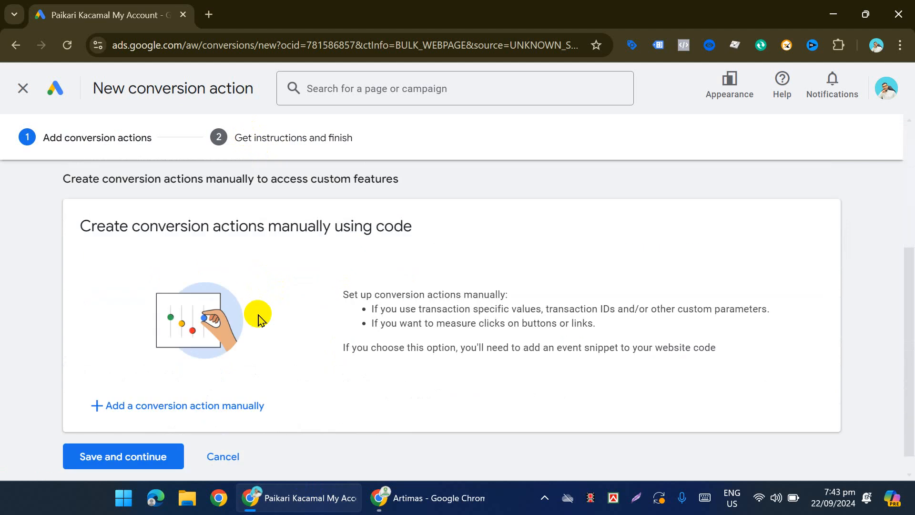
{"action": "left_click", "coordinate": [125, 442]}
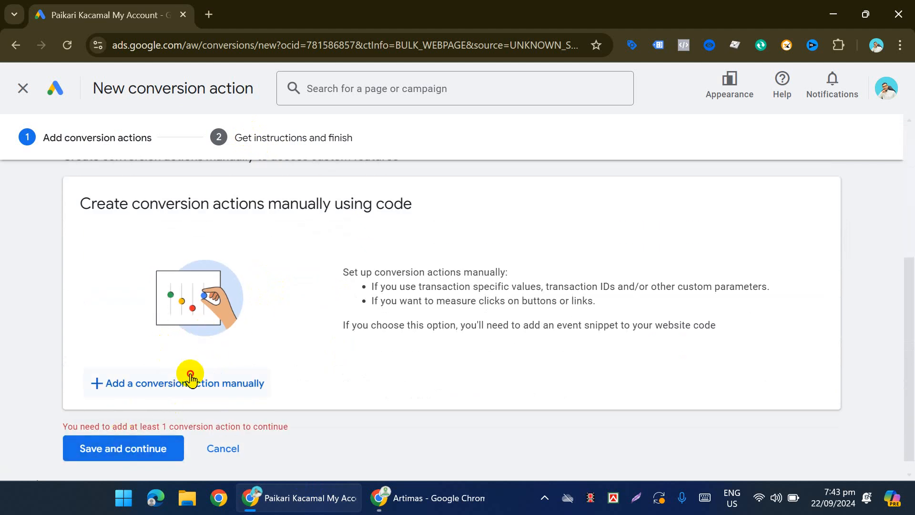
{"action": "left_click", "coordinate": [189, 381]}
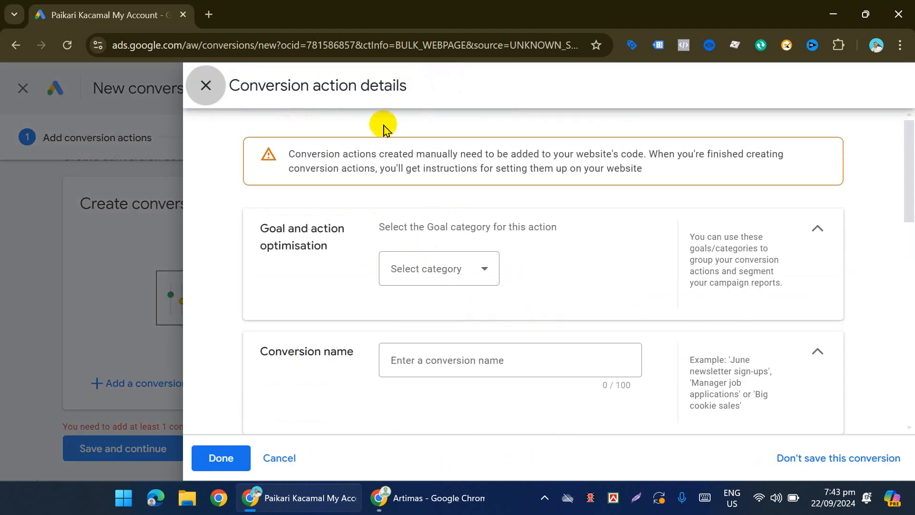
{"action": "left_click", "coordinate": [447, 283]}
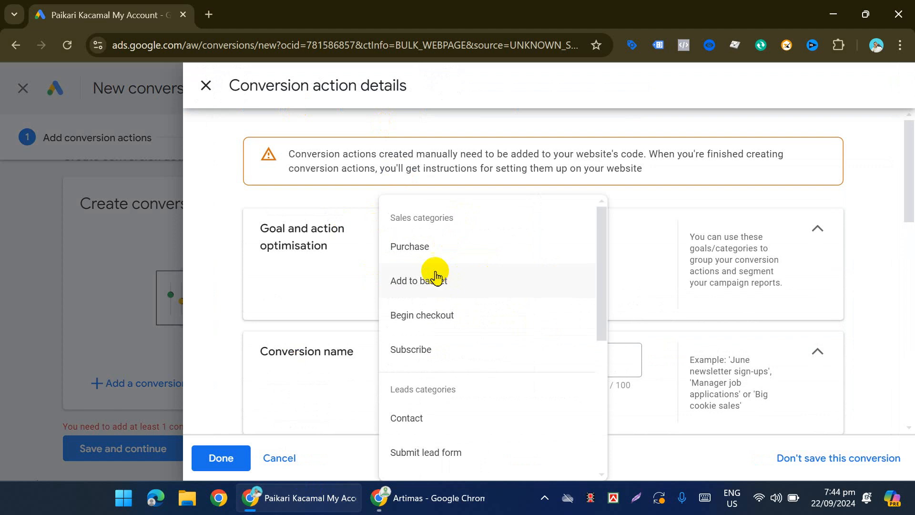
{"action": "left_click", "coordinate": [437, 257]}
{"action": "scroll", "coordinate": [450, 259], "scroll_direction": "down", "scroll_amount": 1}
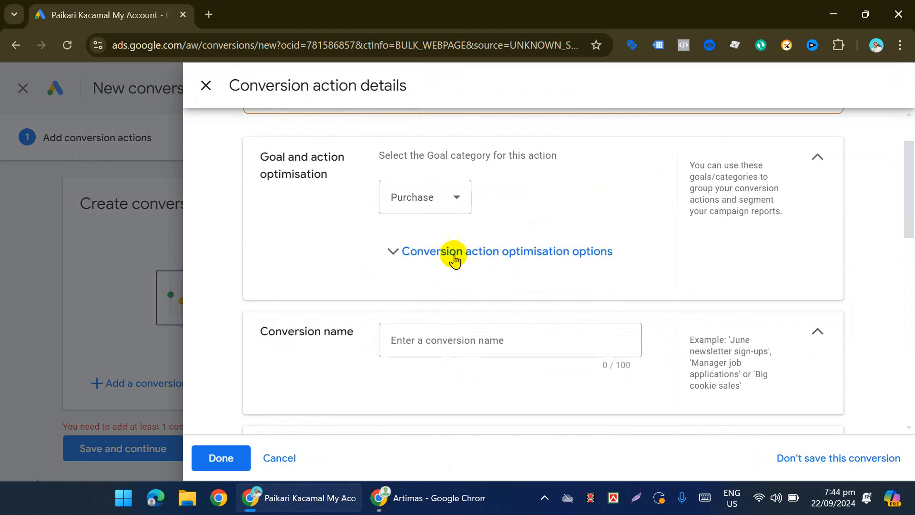
Name the conversion action "Purchase GTM Last".
{"action": "left_click", "coordinate": [453, 252]}
{"action": "left_click", "coordinate": [482, 251]}
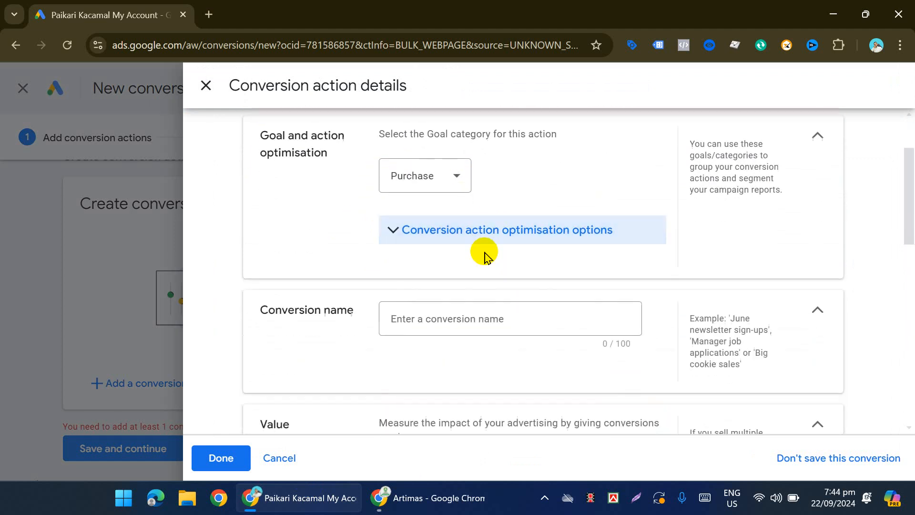
{"action": "scroll", "coordinate": [457, 262], "scroll_direction": "down", "scroll_amount": 1}
{"action": "left_click", "coordinate": [444, 269]}
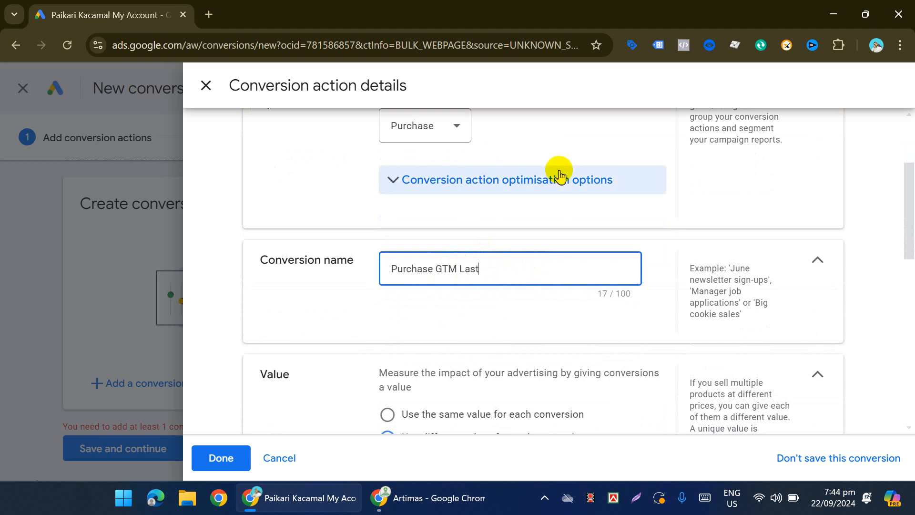
Review the value and count settings and set the attribution model to Last click.
{"action": "scroll", "coordinate": [390, 271], "scroll_direction": "down", "scroll_amount": 3}
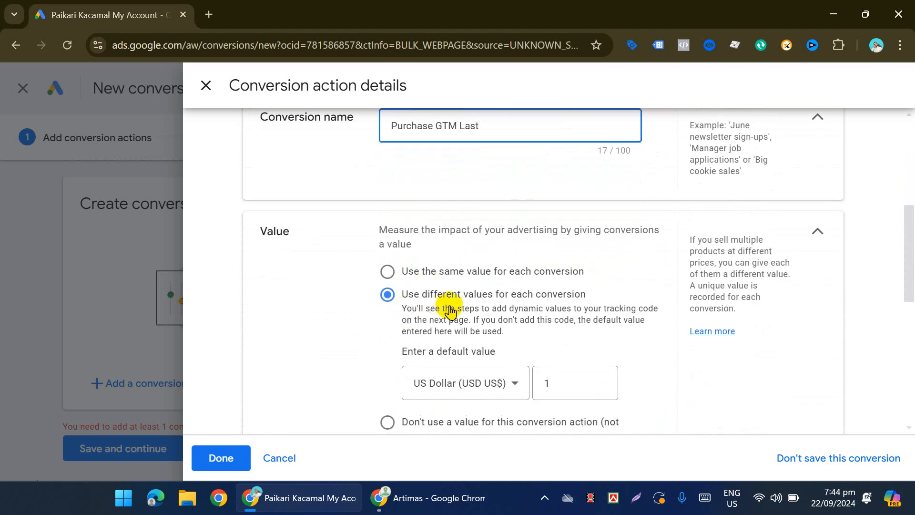
{"action": "scroll", "coordinate": [478, 314], "scroll_direction": "down", "scroll_amount": 2}
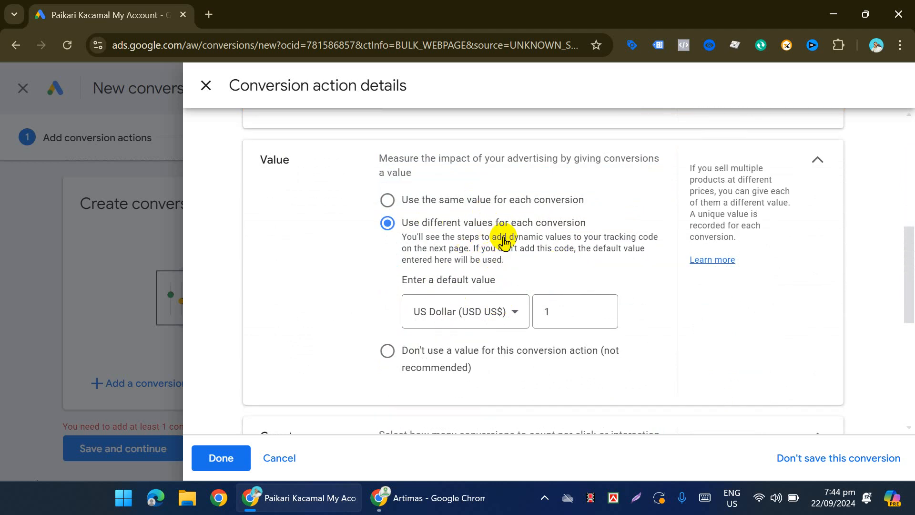
{"action": "scroll", "coordinate": [508, 228], "scroll_direction": "down", "scroll_amount": 4}
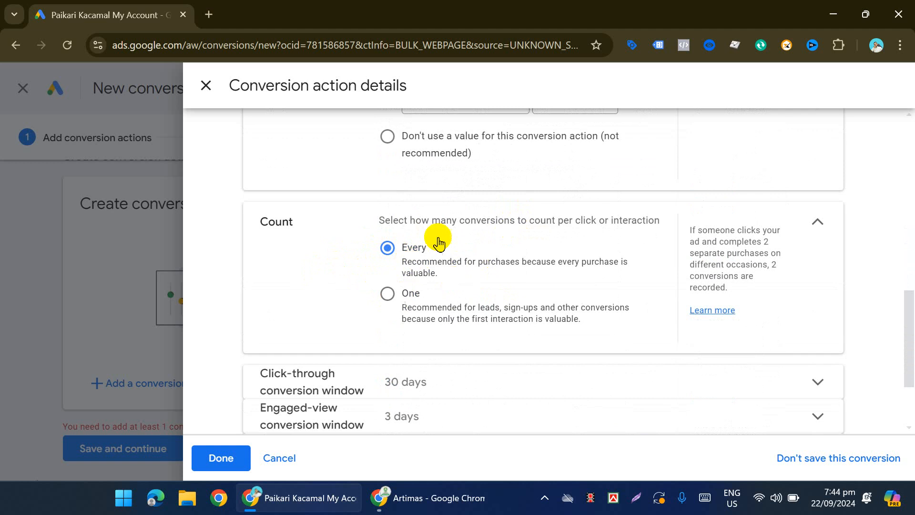
{"action": "scroll", "coordinate": [439, 243], "scroll_direction": "down", "scroll_amount": 3}
{"action": "left_click", "coordinate": [445, 366]}
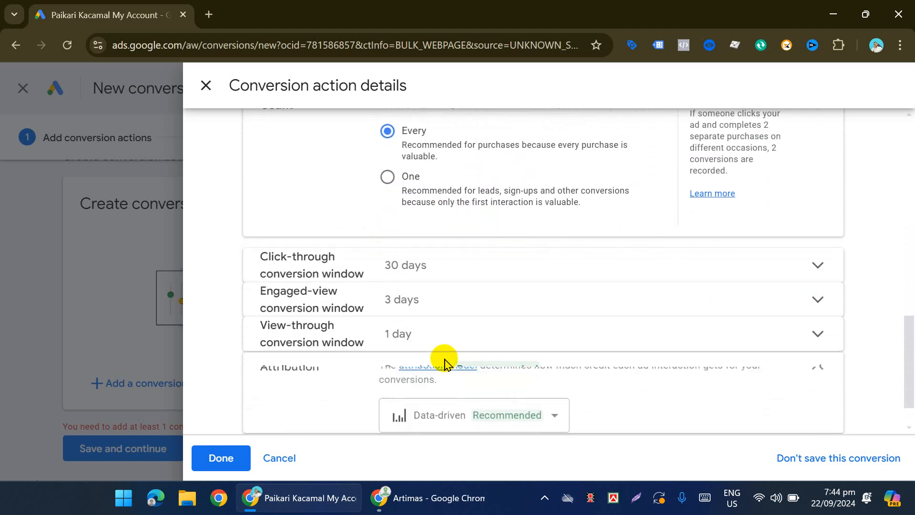
{"action": "left_click", "coordinate": [449, 333]}
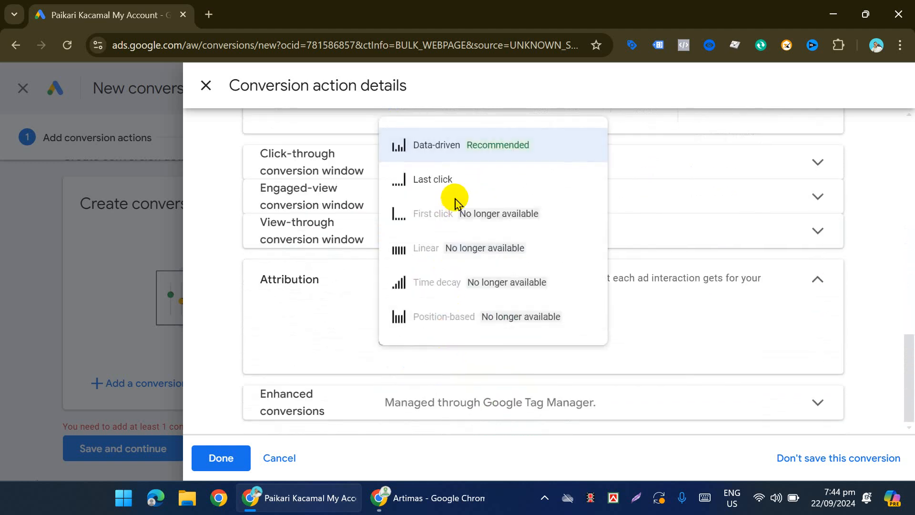
{"action": "left_click", "coordinate": [458, 182]}
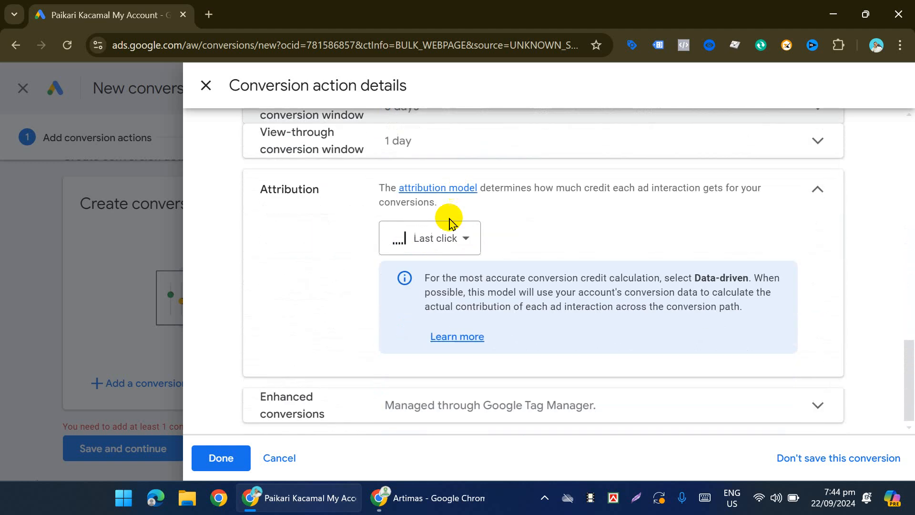
Check the enhanced conversions setting, complete the conversion action details and save to continue to the setup instructions.
{"action": "left_click", "coordinate": [368, 389]}
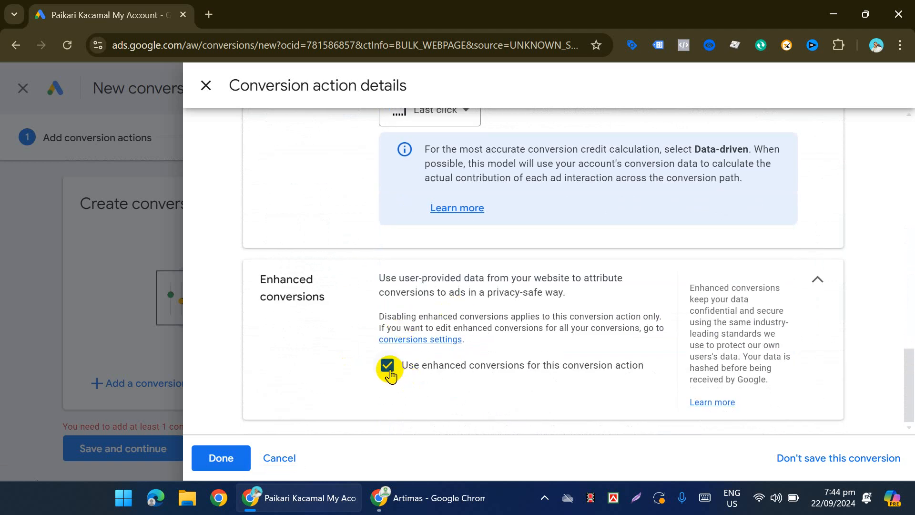
{"action": "left_click", "coordinate": [815, 282]}
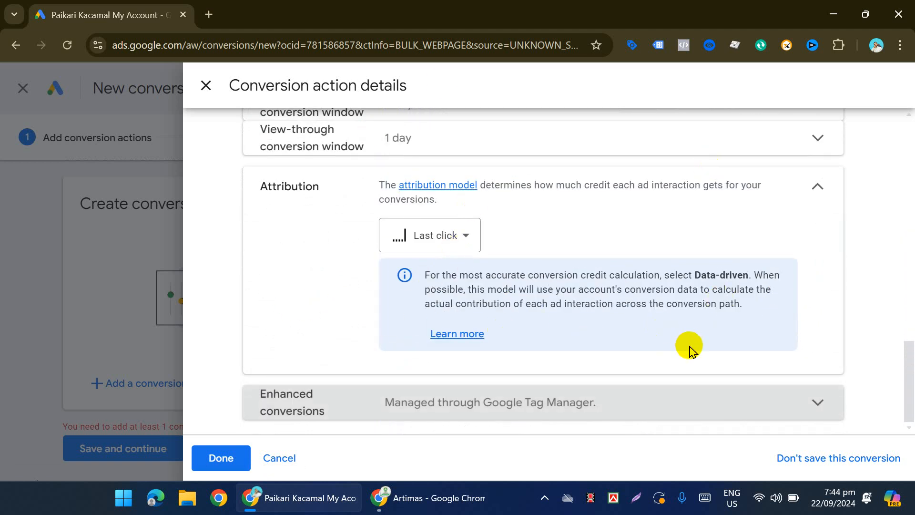
{"action": "scroll", "coordinate": [567, 306], "scroll_direction": "up", "scroll_amount": 6}
{"action": "left_click", "coordinate": [222, 457]}
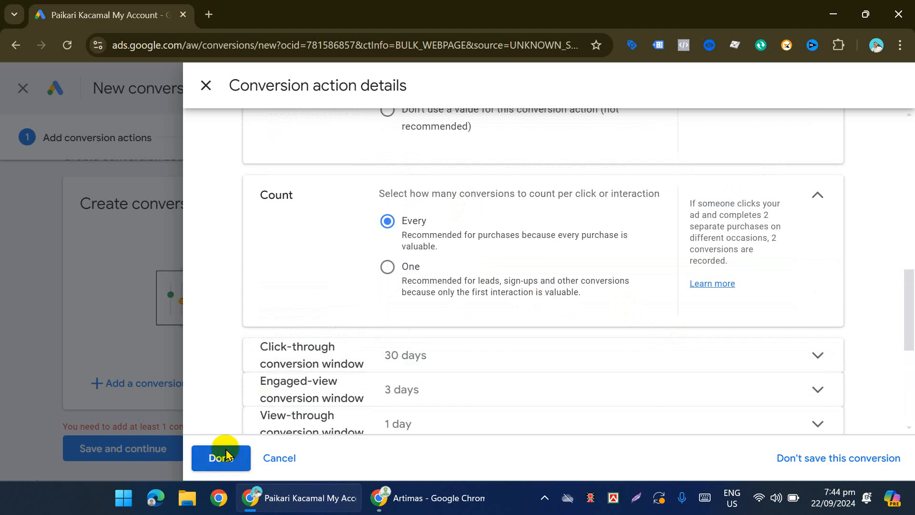
{"action": "scroll", "coordinate": [267, 272], "scroll_direction": "down", "scroll_amount": 2}
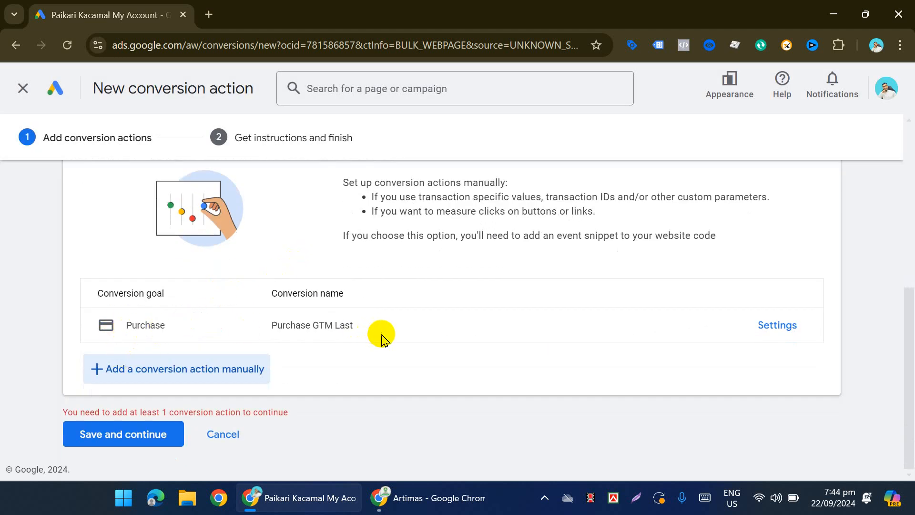
{"action": "left_click", "coordinate": [139, 433]}
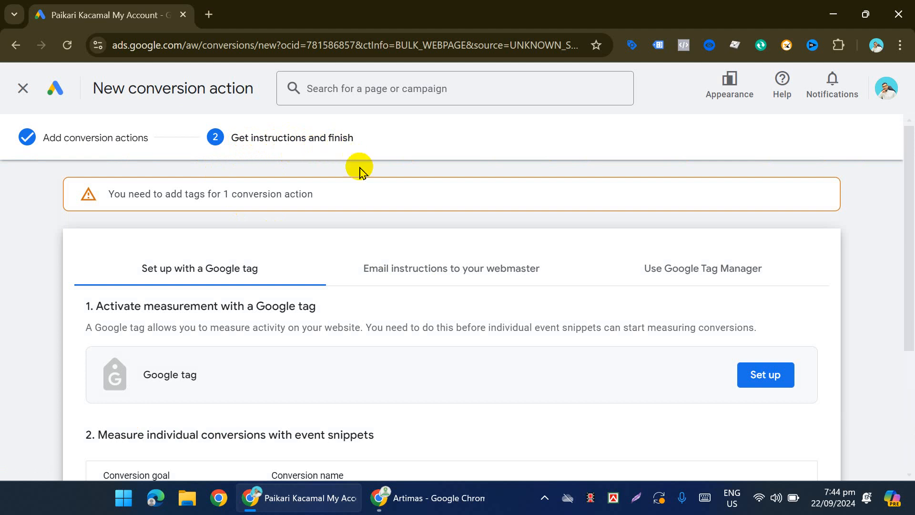
{"action": "scroll", "coordinate": [339, 348], "scroll_direction": "down", "scroll_amount": 3}
{"action": "scroll", "coordinate": [404, 307], "scroll_direction": "up", "scroll_amount": 3}
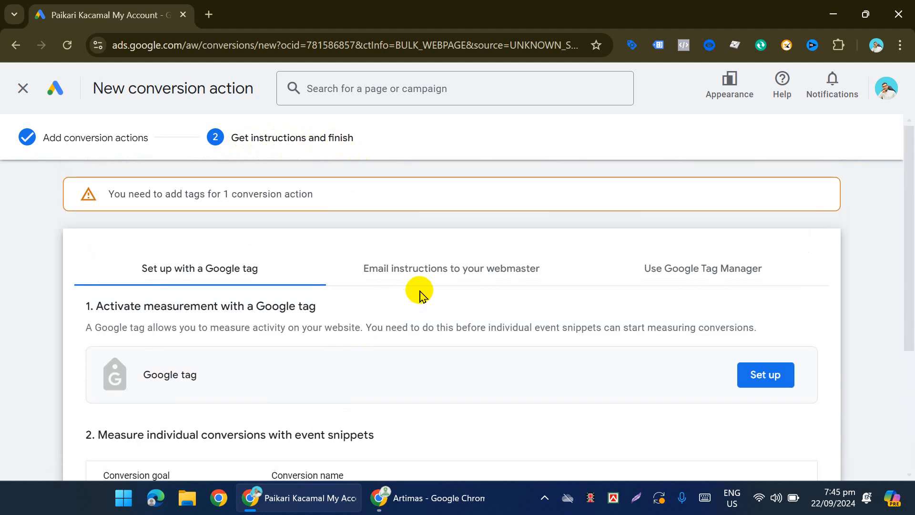
Examine the Google tag and webmaster email setup options for the Purchase GTM Last conversion action.
{"action": "left_click", "coordinate": [427, 287]}
{"action": "left_click", "coordinate": [186, 279]}
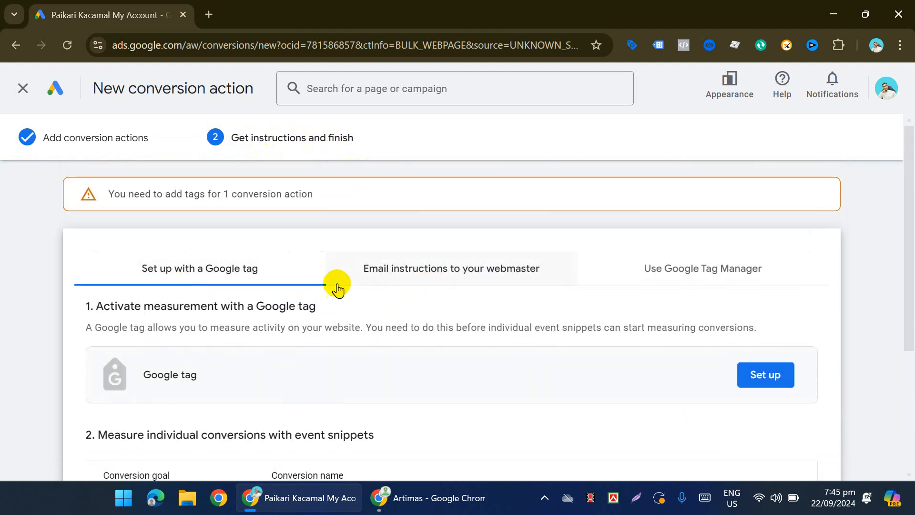
{"action": "scroll", "coordinate": [257, 333], "scroll_direction": "down", "scroll_amount": 3}
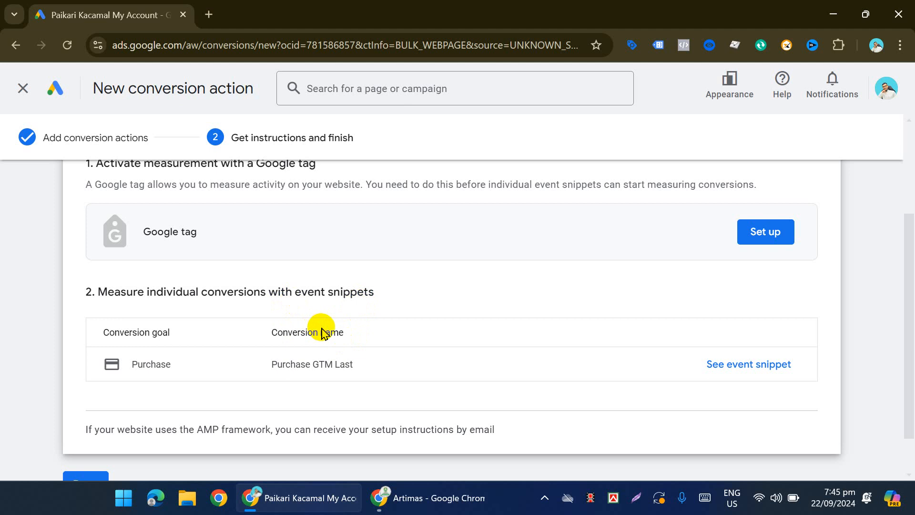
{"action": "scroll", "coordinate": [322, 332], "scroll_direction": "up", "scroll_amount": 3}
{"action": "left_click", "coordinate": [382, 278]}
{"action": "scroll", "coordinate": [376, 269], "scroll_direction": "down", "scroll_amount": 2}
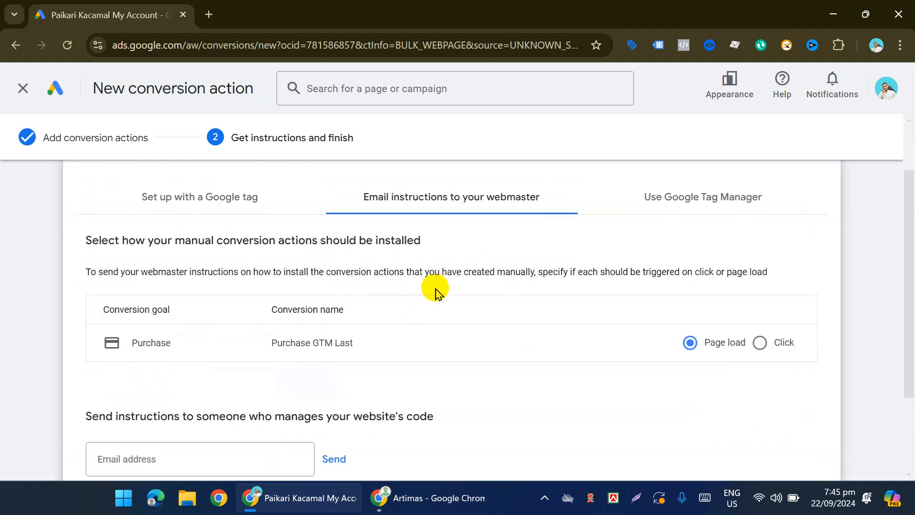
{"action": "scroll", "coordinate": [296, 327], "scroll_direction": "down", "scroll_amount": 2}
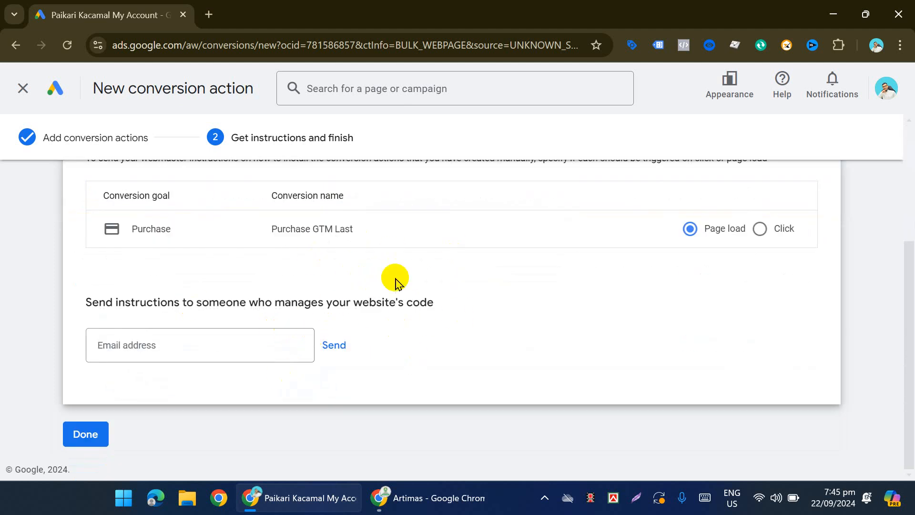
{"action": "scroll", "coordinate": [496, 315], "scroll_direction": "up", "scroll_amount": 1}
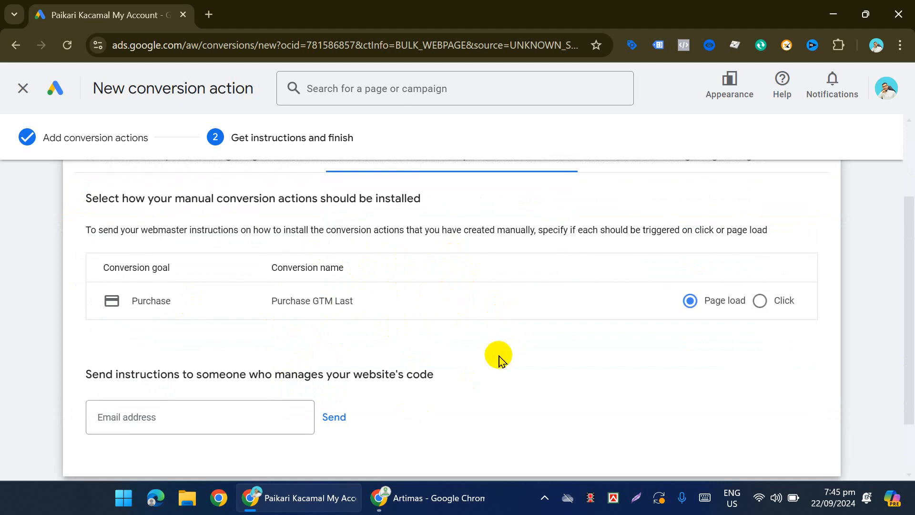
{"action": "scroll", "coordinate": [498, 358], "scroll_direction": "up", "scroll_amount": 1}
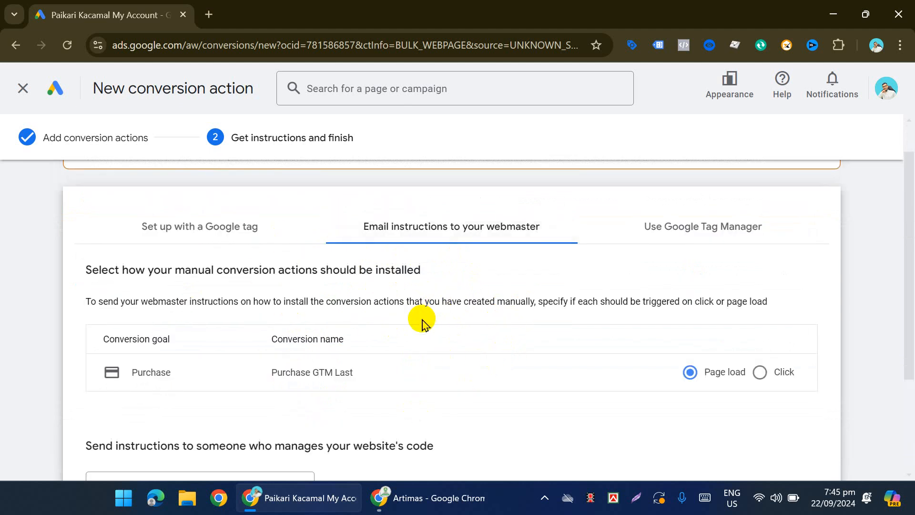
Show the Google Tag Manager setup instructions and examine the conversion ID, conversion label and next steps.
{"action": "left_click", "coordinate": [695, 240]}
{"action": "scroll", "coordinate": [694, 243], "scroll_direction": "down", "scroll_amount": 1}
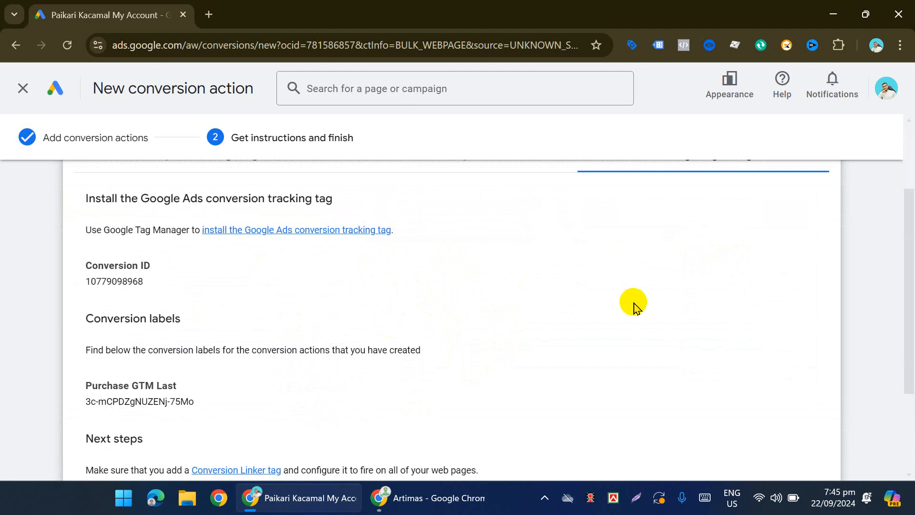
{"action": "scroll", "coordinate": [631, 305], "scroll_direction": "up", "scroll_amount": 1}
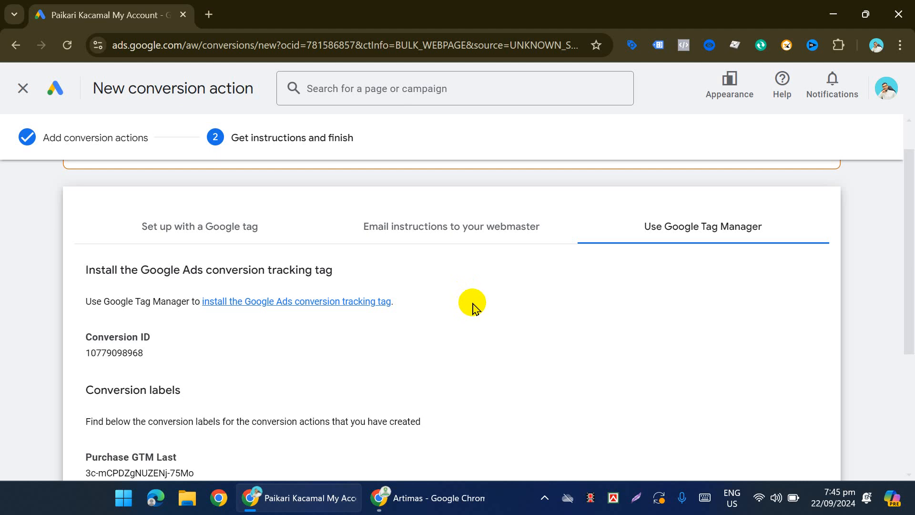
{"action": "scroll", "coordinate": [624, 294], "scroll_direction": "down", "scroll_amount": 1}
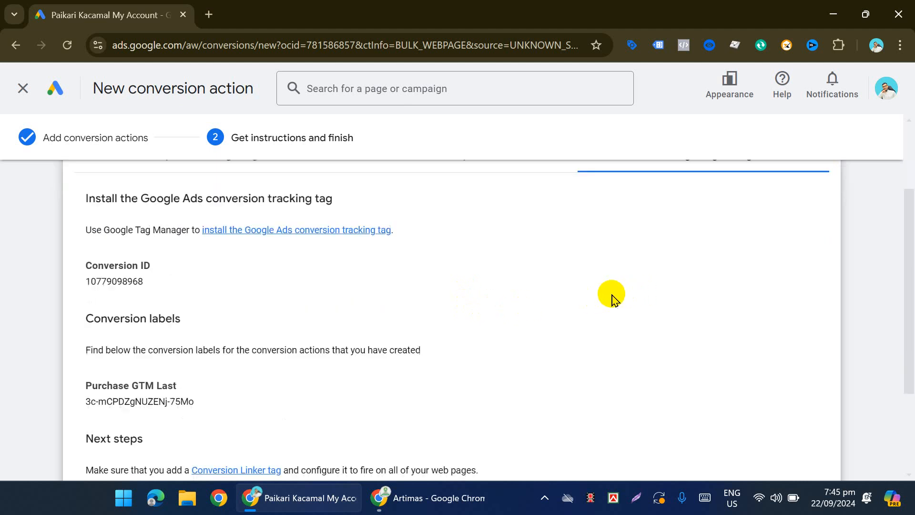
{"action": "scroll", "coordinate": [620, 300], "scroll_direction": "up", "scroll_amount": 2}
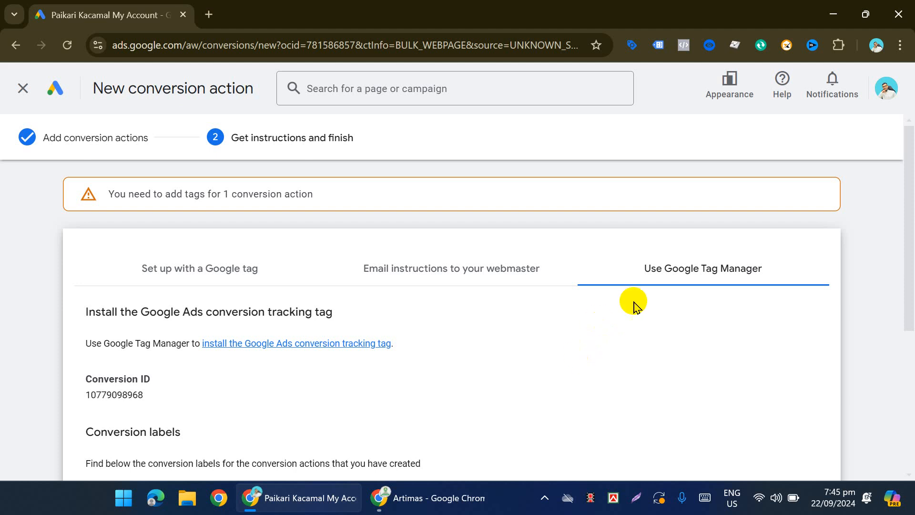
{"action": "scroll", "coordinate": [156, 345], "scroll_direction": "down", "scroll_amount": 3}
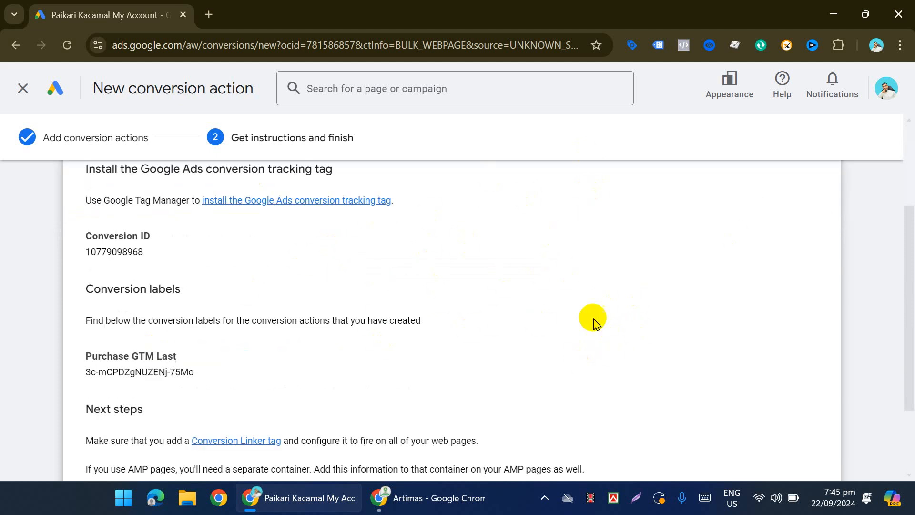
{"action": "scroll", "coordinate": [649, 295], "scroll_direction": "up", "scroll_amount": 2}
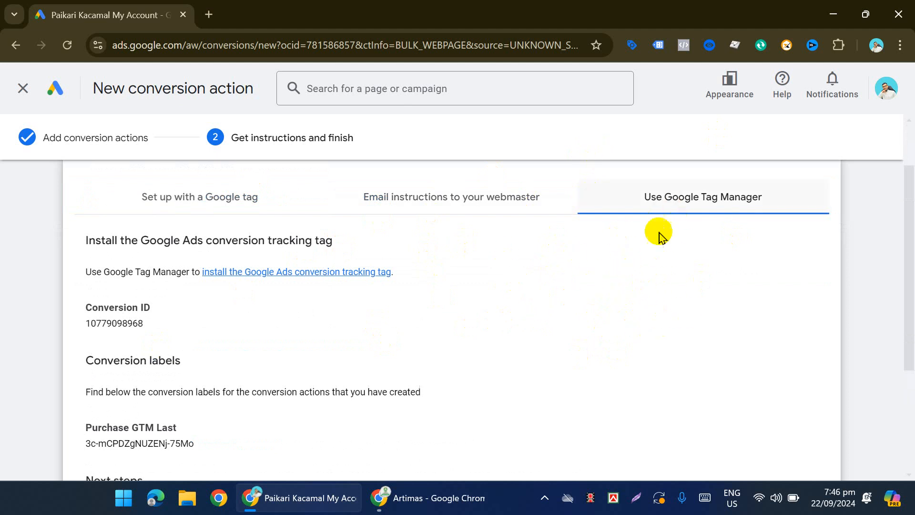
{"action": "scroll", "coordinate": [279, 296], "scroll_direction": "down", "scroll_amount": 2}
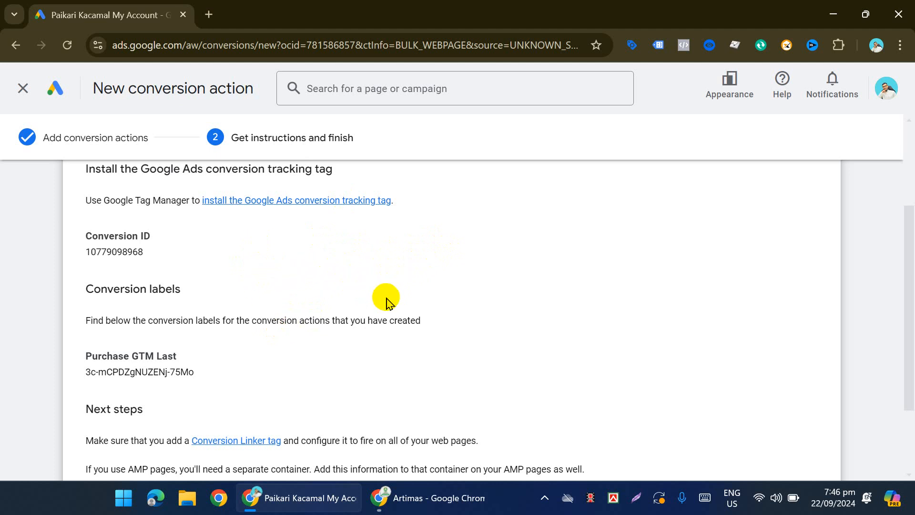
{"action": "scroll", "coordinate": [387, 297], "scroll_direction": "up", "scroll_amount": 1}
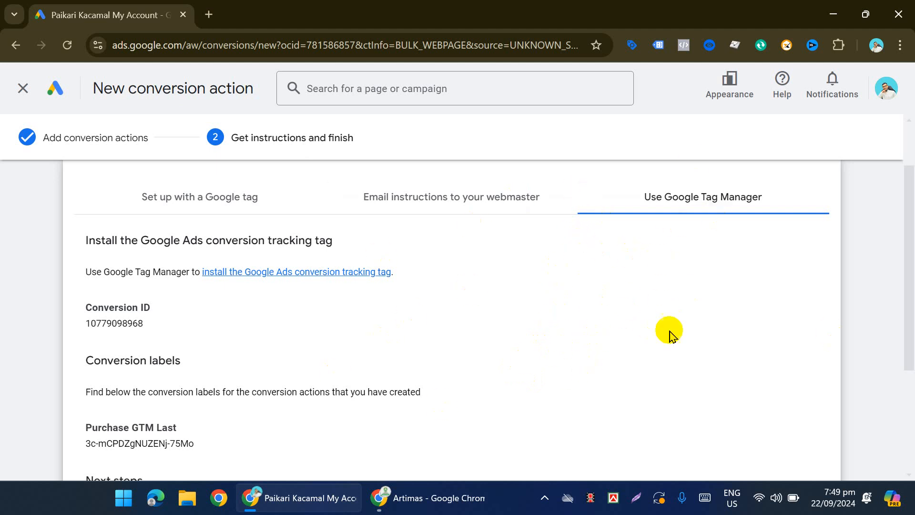
{"action": "scroll", "coordinate": [617, 314], "scroll_direction": "down", "scroll_amount": 1}
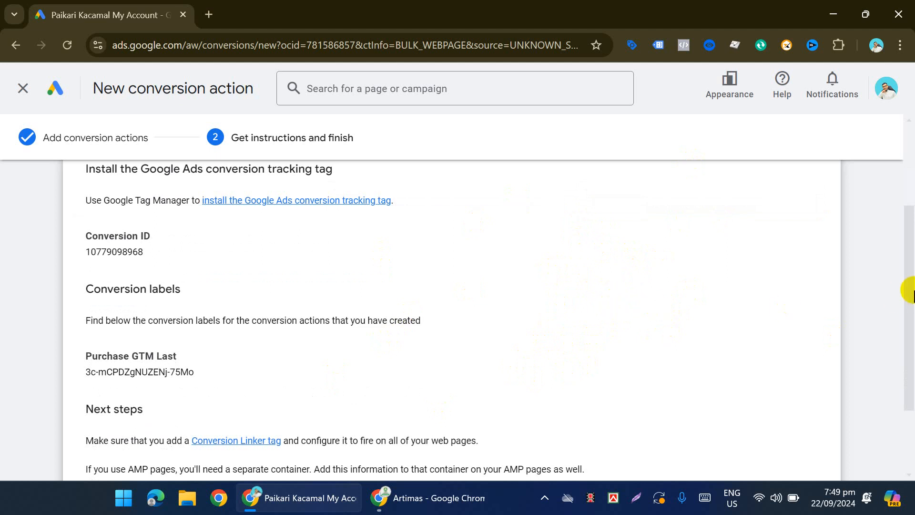
{"action": "scroll", "coordinate": [586, 355], "scroll_direction": "up", "scroll_amount": 1}
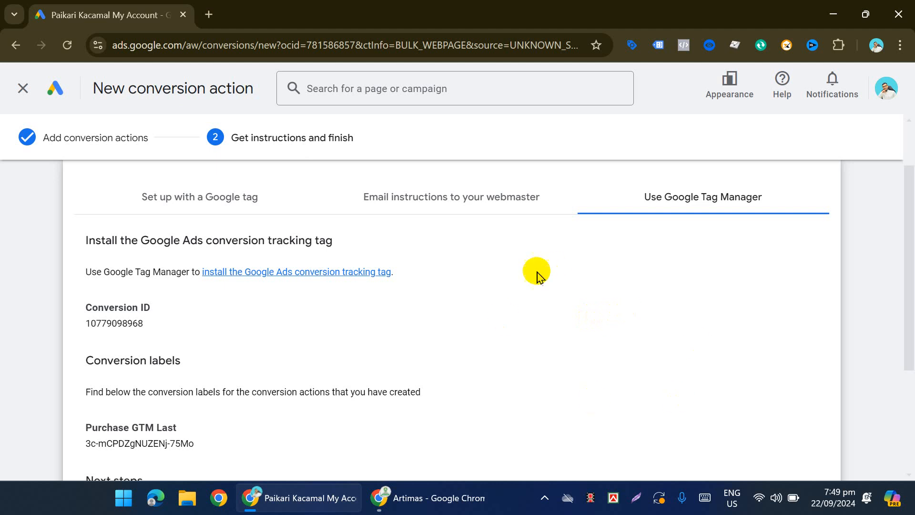
Revisit the webmaster email instructions and check the field for sending them to someone who manages the website's code.
{"action": "left_click", "coordinate": [444, 204]}
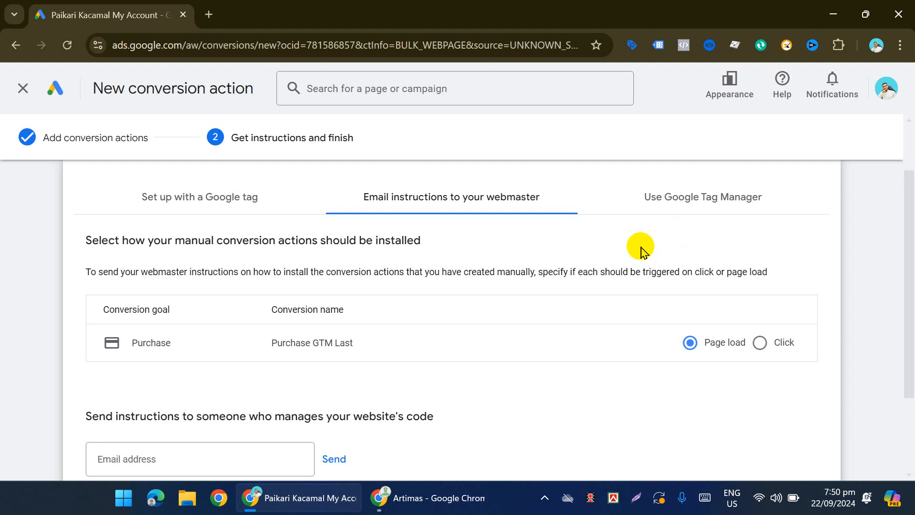
{"action": "scroll", "coordinate": [638, 247], "scroll_direction": "down", "scroll_amount": 3}
{"action": "left_click", "coordinate": [215, 344]}
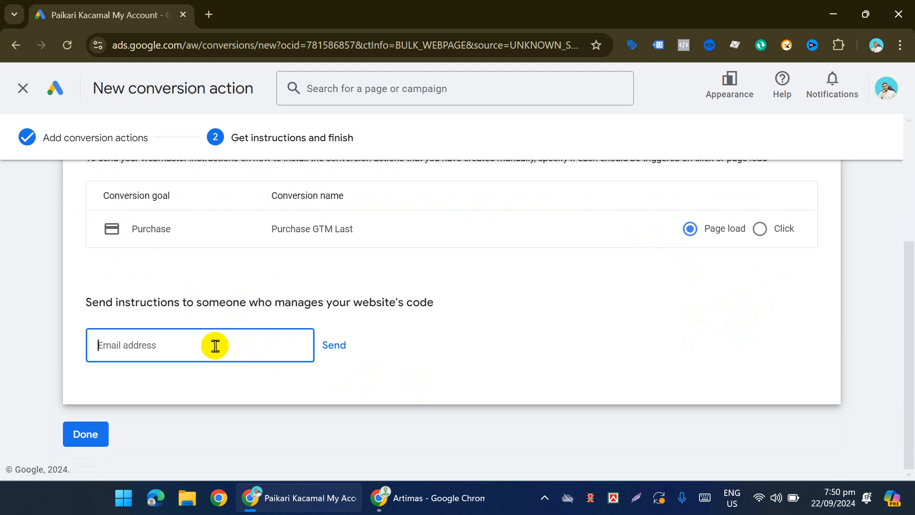
{"action": "scroll", "coordinate": [680, 178], "scroll_direction": "up", "scroll_amount": 4}
Return to the Google Tag Manager instructions and copy the conversion ID.
{"action": "left_click", "coordinate": [719, 283]}
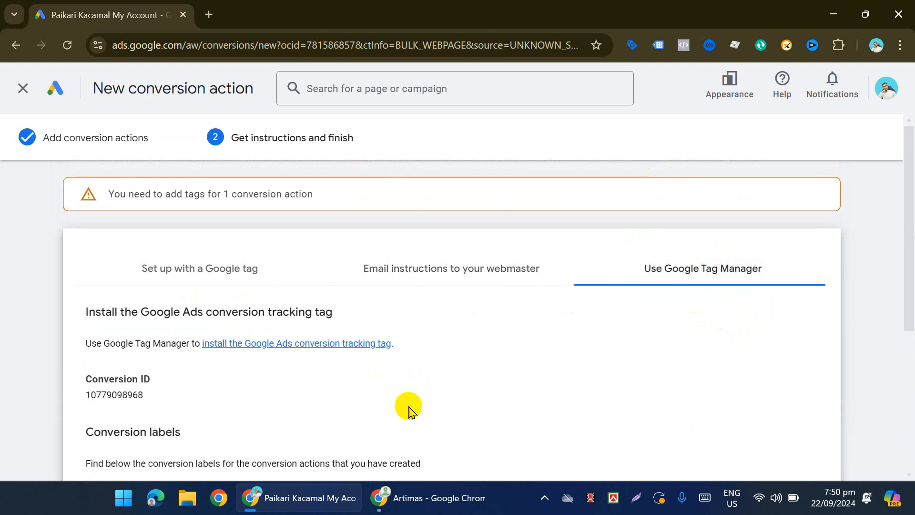
{"action": "scroll", "coordinate": [405, 400], "scroll_direction": "down", "scroll_amount": 4}
{"action": "scroll", "coordinate": [220, 277], "scroll_direction": "up", "scroll_amount": 3}
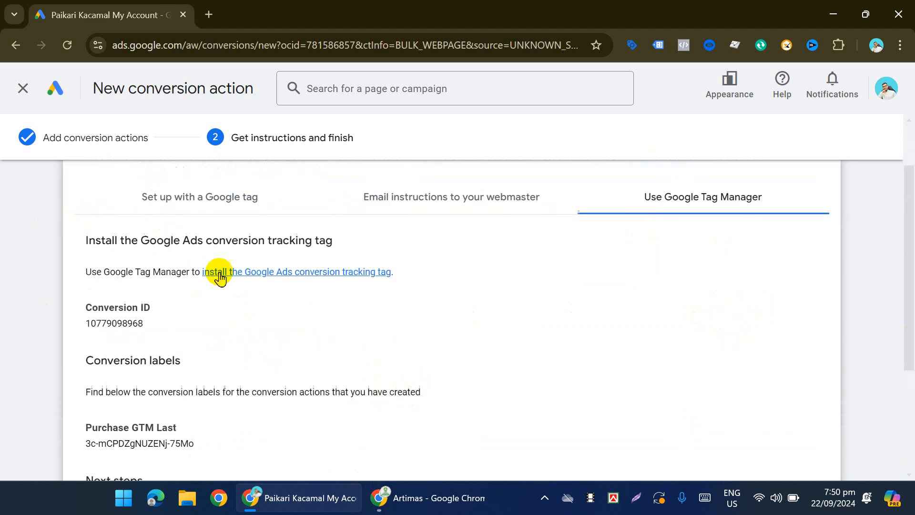
{"action": "double_click", "coordinate": [105, 323]}
{"action": "key", "text": "ctrl+c"}
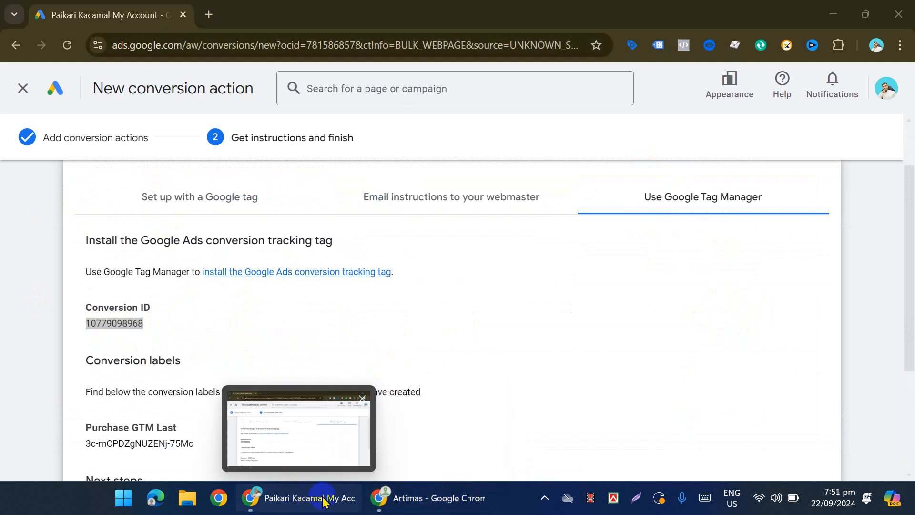
Switch to Google Tag Manager and open the container's variables, checking the copied conversion ID in Google Ads.
{"action": "left_click", "coordinate": [419, 497]}
{"action": "left_click", "coordinate": [195, 42]}
{"action": "left_click", "coordinate": [110, 17]}
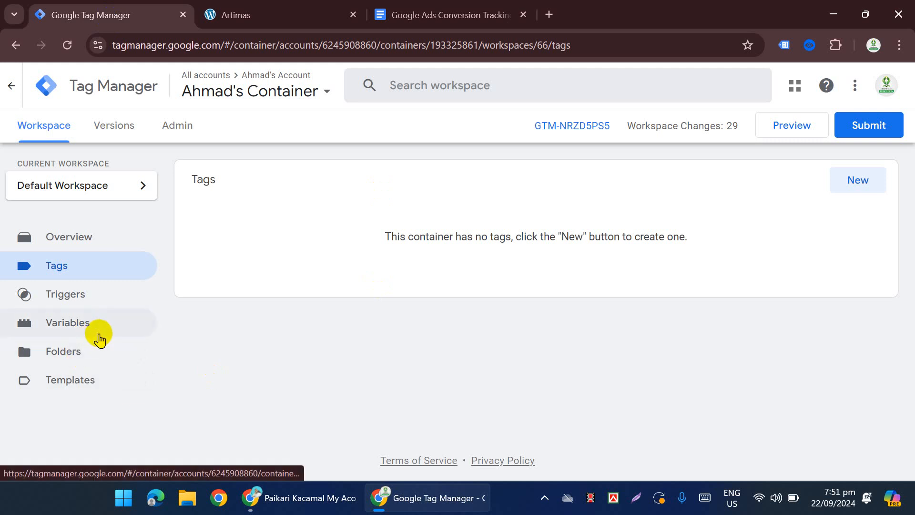
{"action": "left_click", "coordinate": [76, 334]}
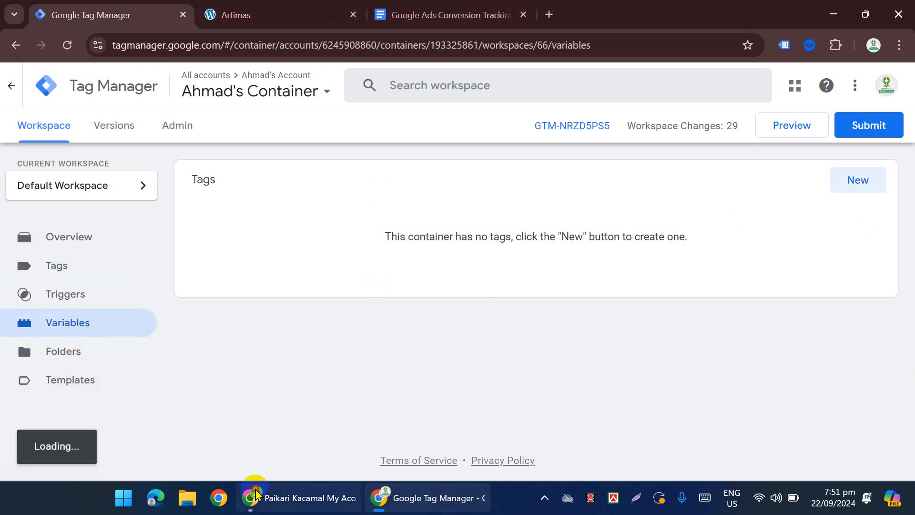
{"action": "left_click", "coordinate": [309, 497]}
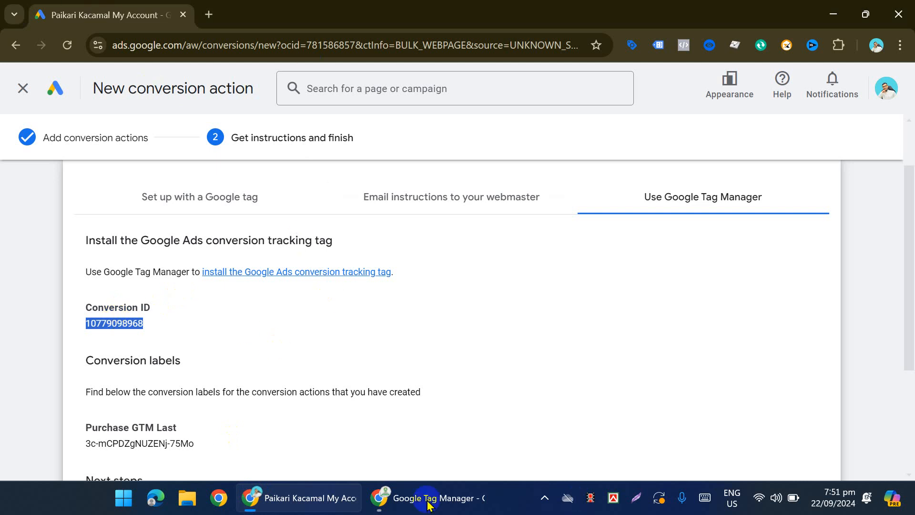
{"action": "left_click", "coordinate": [389, 496]}
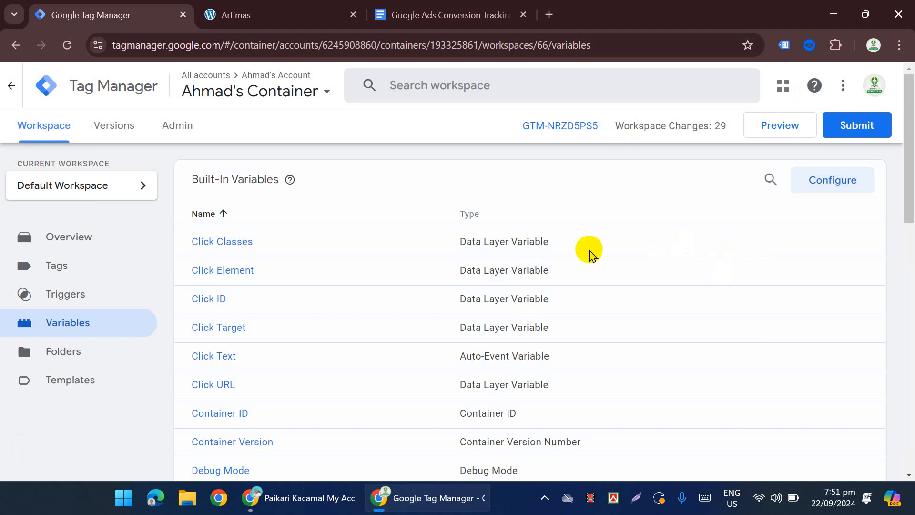
Create a new user-defined variable and choose Constant as its variable type.
{"action": "scroll", "coordinate": [588, 251], "scroll_direction": "down", "scroll_amount": 7}
{"action": "scroll", "coordinate": [549, 306], "scroll_direction": "down", "scroll_amount": 7}
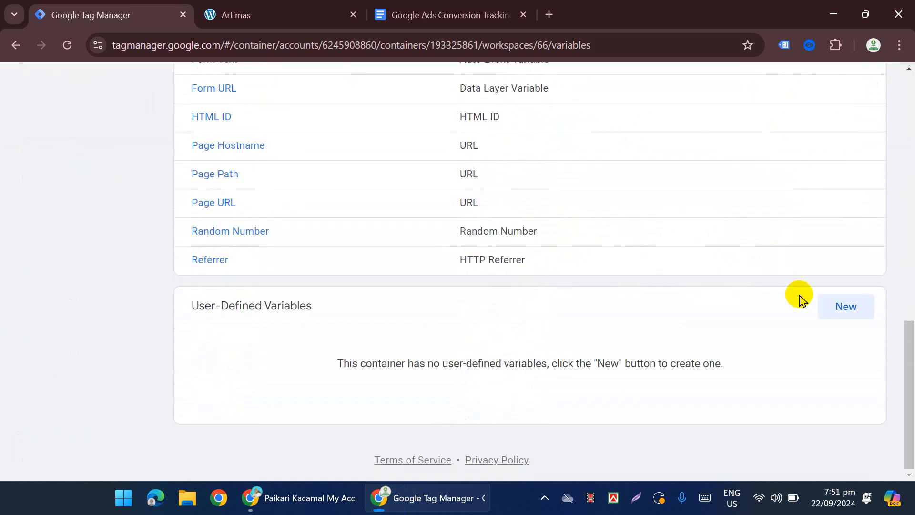
{"action": "left_click", "coordinate": [834, 306]}
{"action": "left_click", "coordinate": [524, 220]}
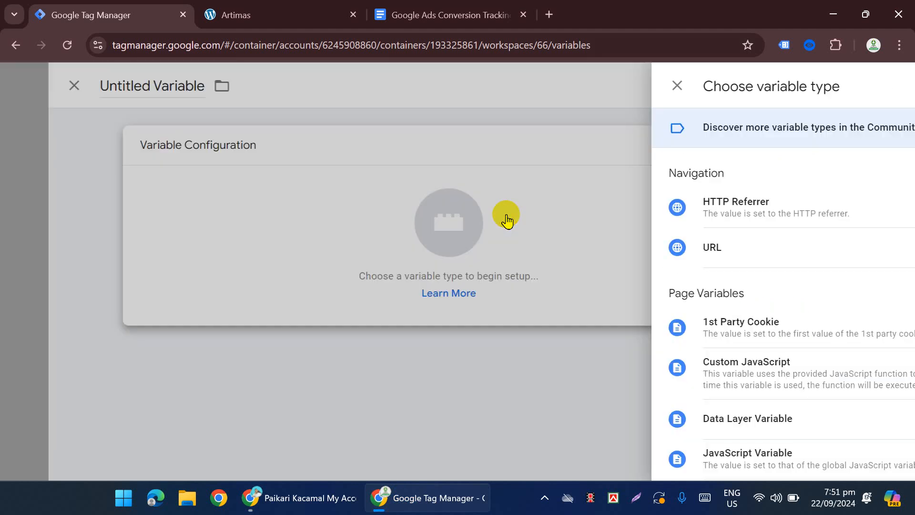
{"action": "scroll", "coordinate": [759, 281], "scroll_direction": "down", "scroll_amount": 2}
{"action": "scroll", "coordinate": [688, 319], "scroll_direction": "down", "scroll_amount": 6}
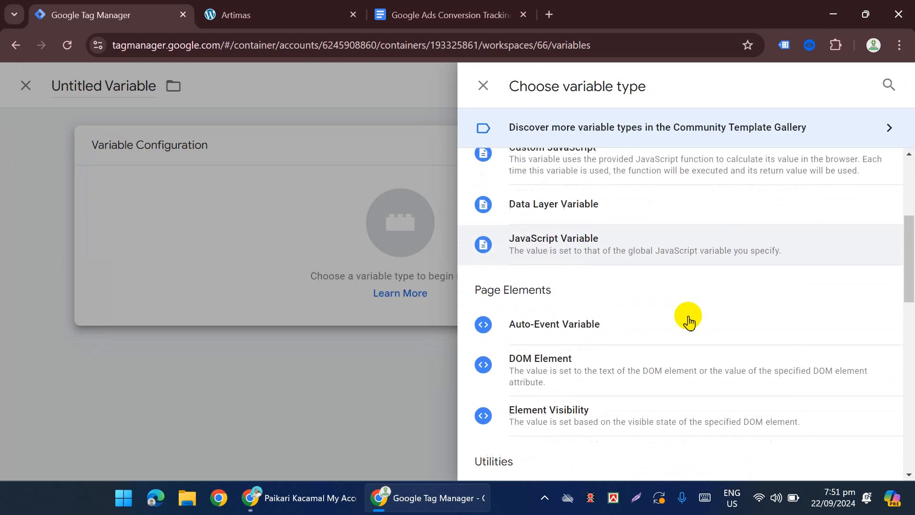
{"action": "left_click", "coordinate": [582, 347]}
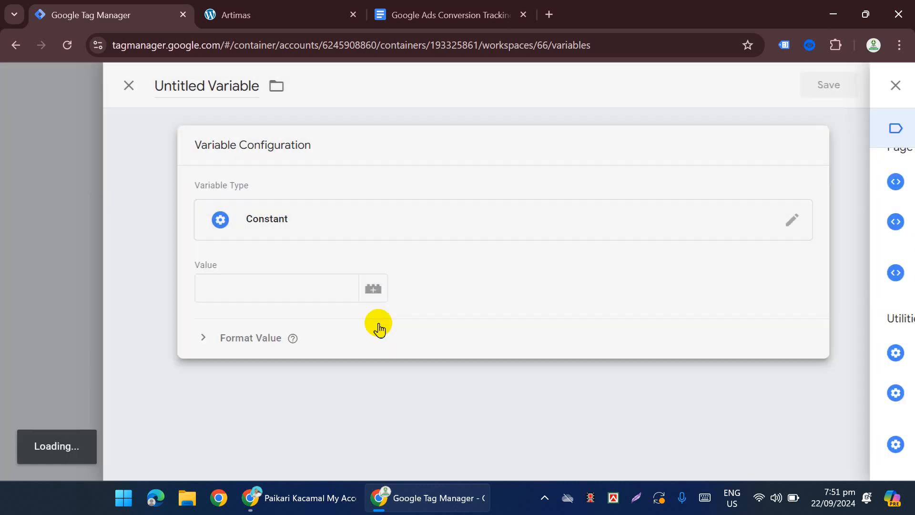
Paste the copied conversion ID as the constant's value and name the variable "Conversion ID".
{"action": "left_click", "coordinate": [240, 296]}
{"action": "key", "text": "ctrl+v"}
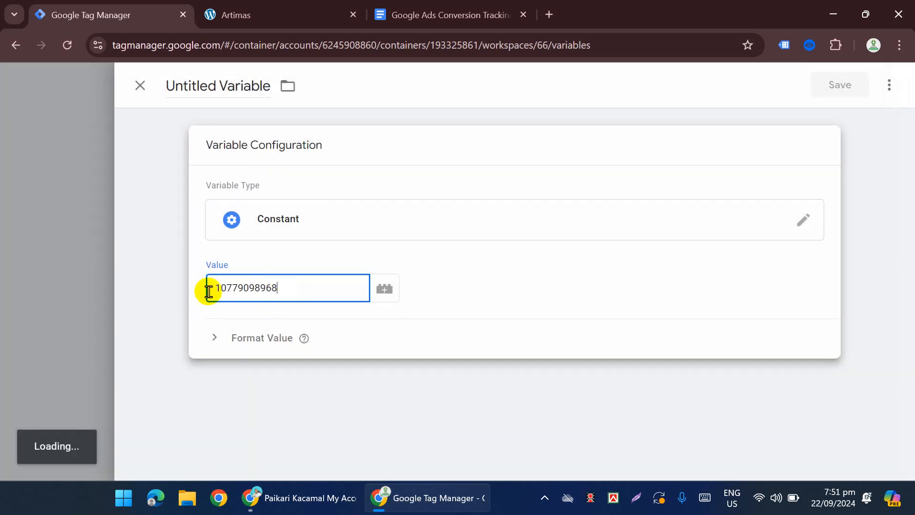
{"action": "left_click", "coordinate": [210, 87]}
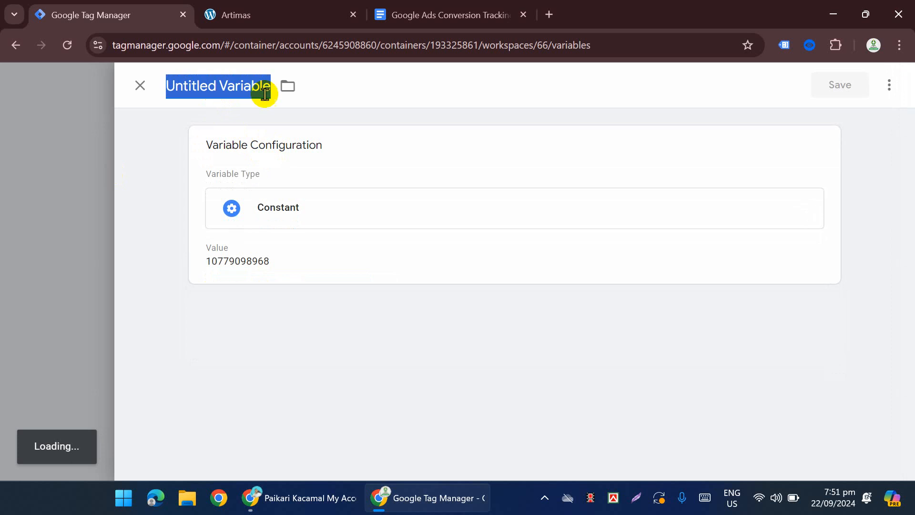
{"action": "type", "text": "a"}
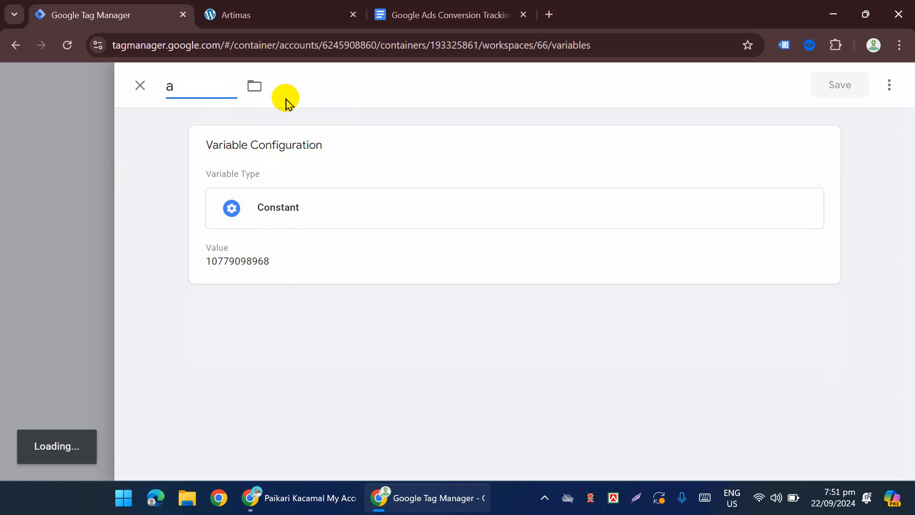
{"action": "type", "text": "Conversion "}
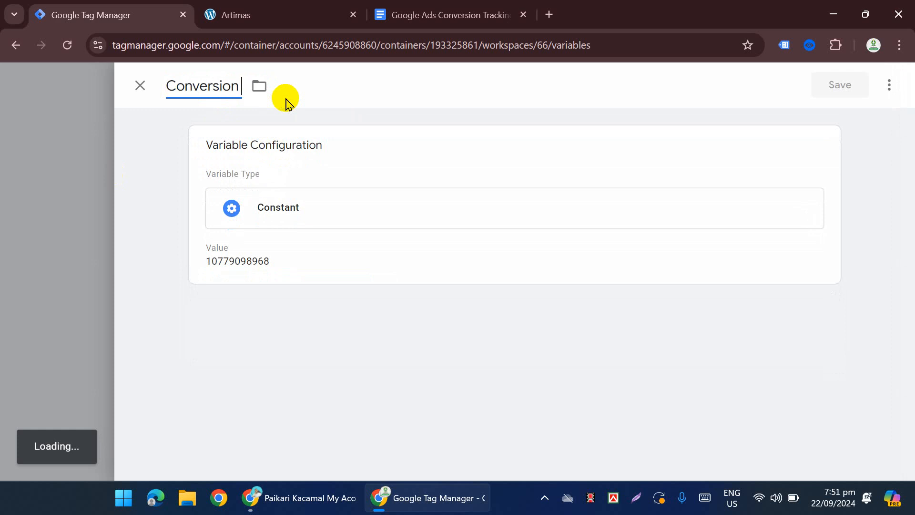
{"action": "type", "text": "ID"}
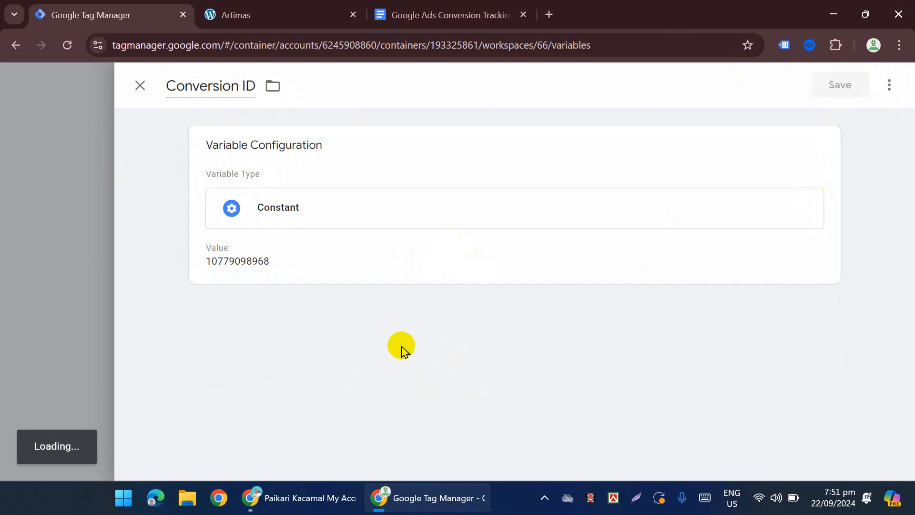
{"action": "left_click", "coordinate": [410, 265]}
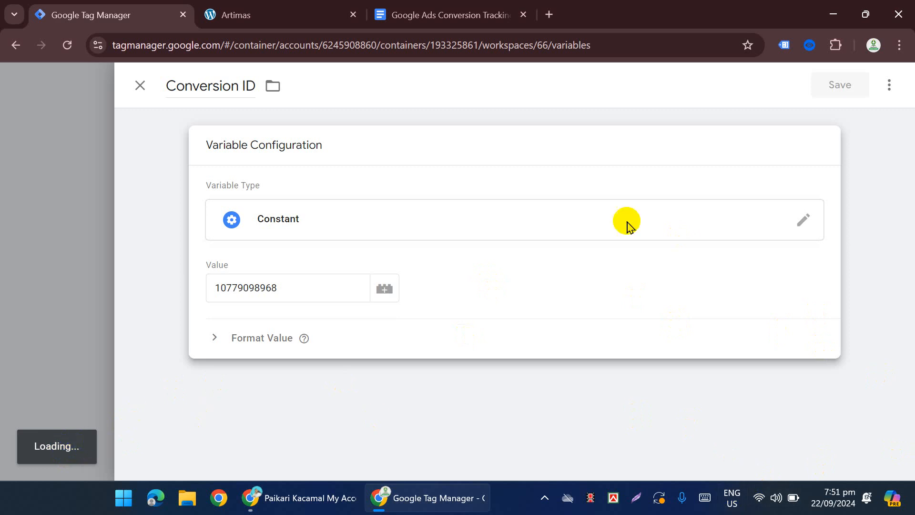
Discard the unsaved Conversion ID variable and reload the container's variables page to check the user-defined variables.
{"action": "left_click", "coordinate": [302, 289]}
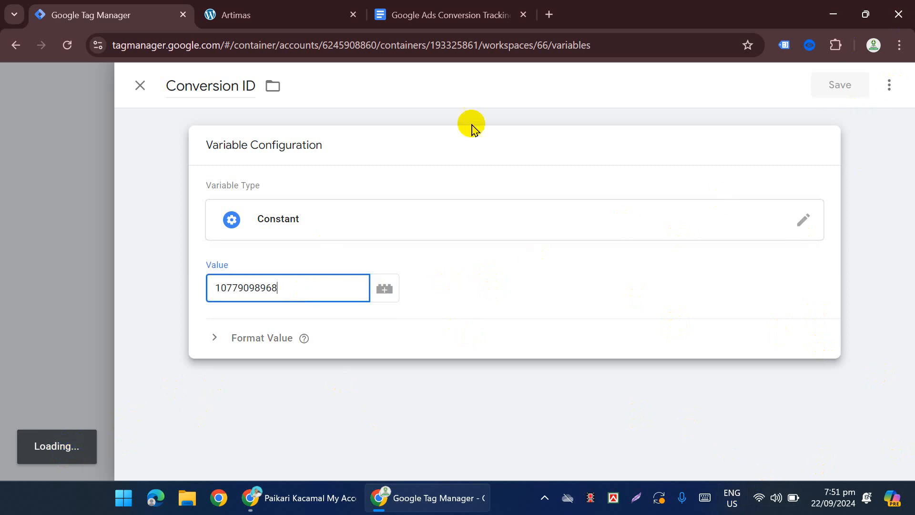
{"action": "left_click", "coordinate": [141, 86]}
{"action": "left_click", "coordinate": [576, 256]}
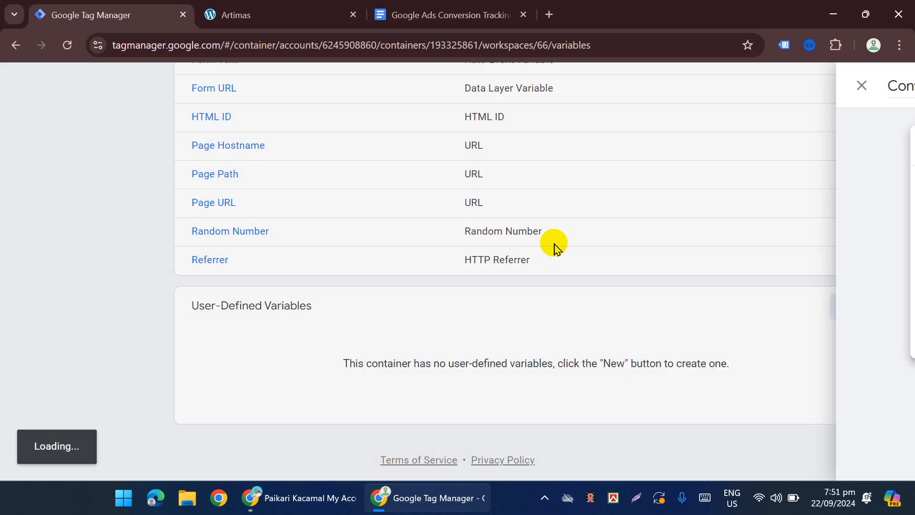
{"action": "left_click", "coordinate": [857, 317]}
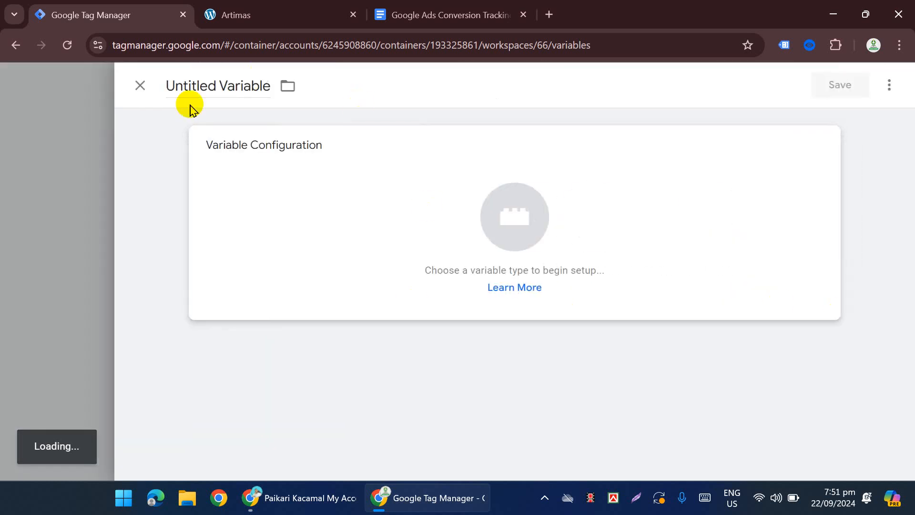
{"action": "left_click", "coordinate": [151, 87]}
{"action": "left_click", "coordinate": [71, 45]}
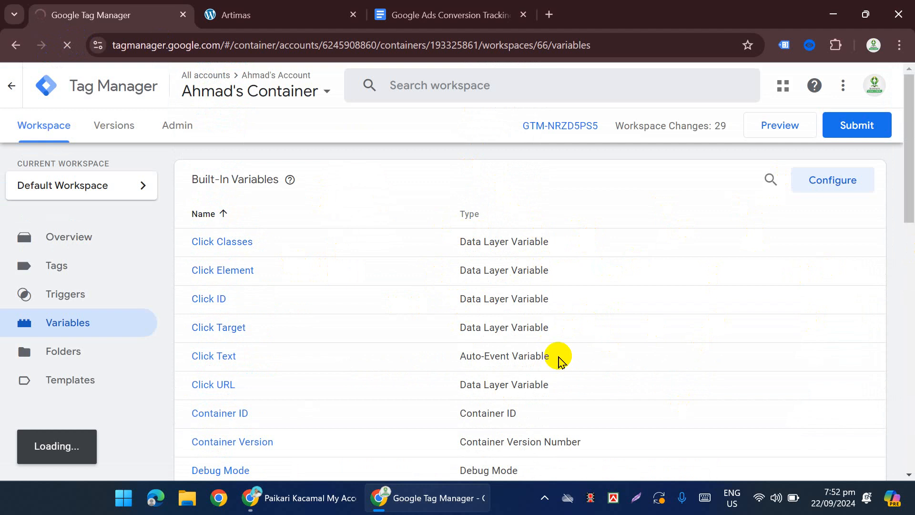
{"action": "scroll", "coordinate": [491, 355], "scroll_direction": "down", "scroll_amount": 9}
{"action": "scroll", "coordinate": [448, 367], "scroll_direction": "down", "scroll_amount": 7}
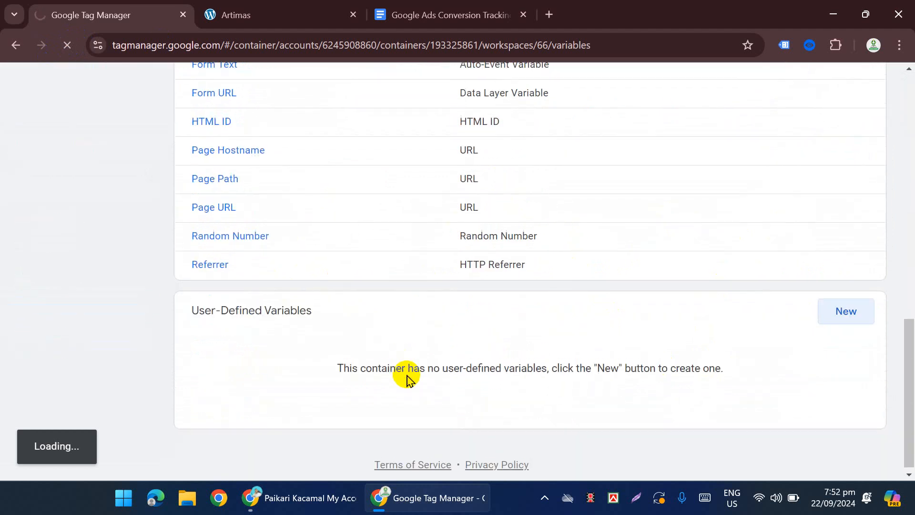
{"action": "scroll", "coordinate": [637, 462], "scroll_direction": "up", "scroll_amount": 12}
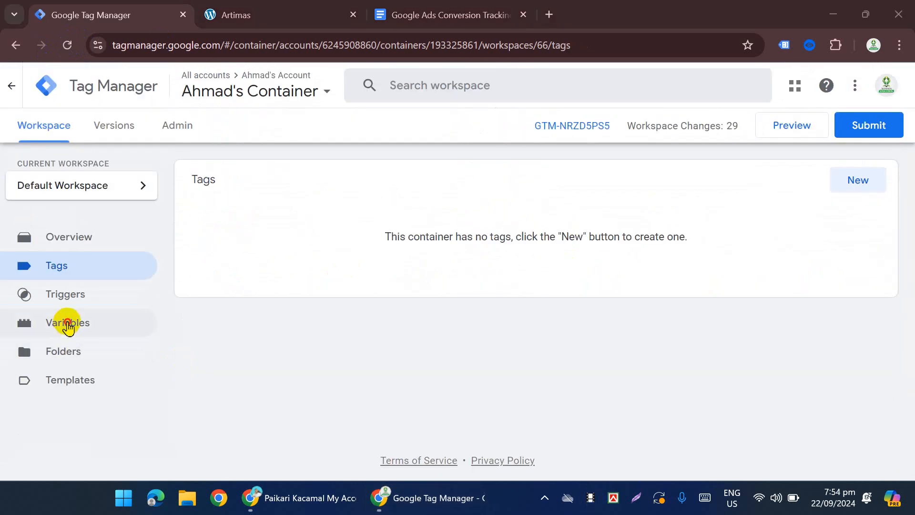
Open the container's variables and start a new user-defined variable of the Constant type.
{"action": "left_click", "coordinate": [67, 322]}
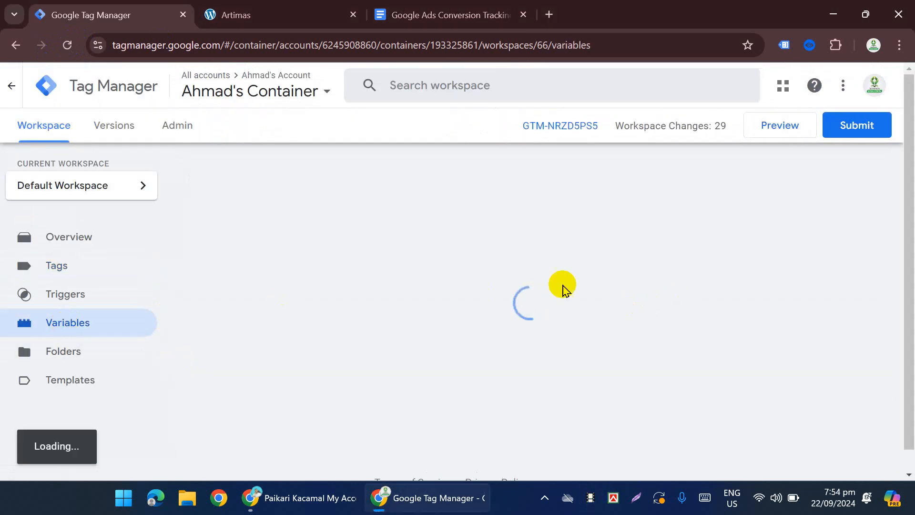
{"action": "scroll", "coordinate": [657, 255], "scroll_direction": "down", "scroll_amount": 10}
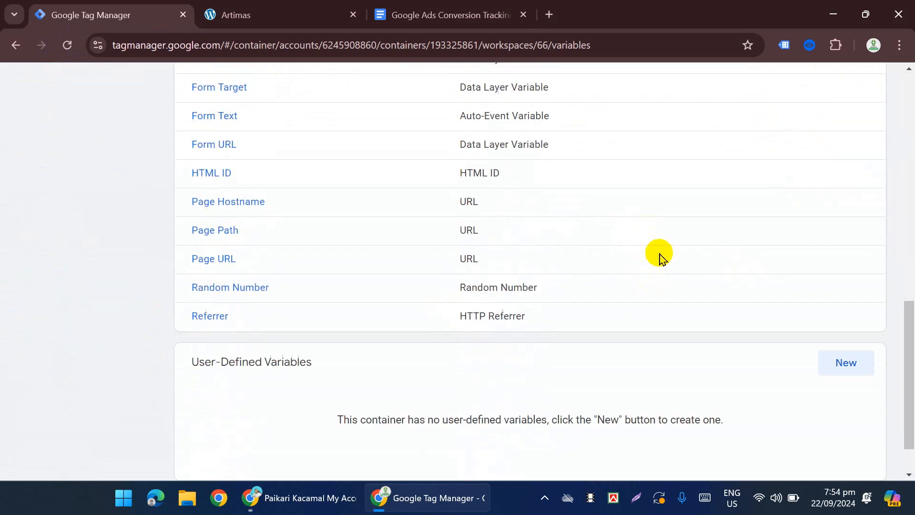
{"action": "left_click", "coordinate": [839, 306]}
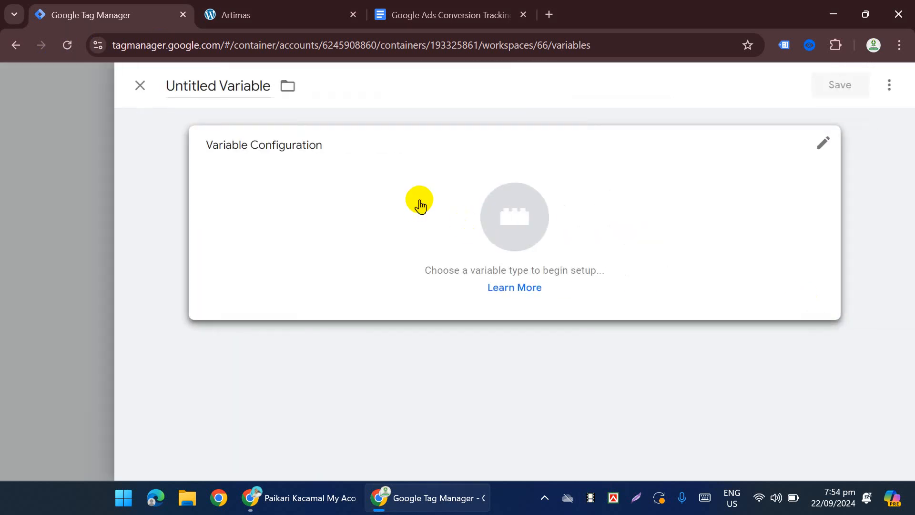
{"action": "left_click", "coordinate": [496, 227]}
{"action": "scroll", "coordinate": [644, 305], "scroll_direction": "down", "scroll_amount": 5}
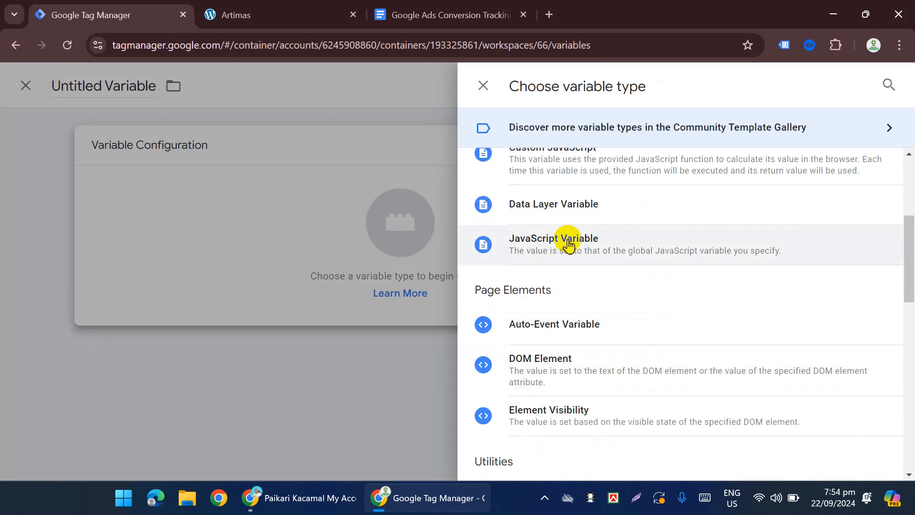
{"action": "scroll", "coordinate": [620, 310], "scroll_direction": "down", "scroll_amount": 3}
{"action": "left_click", "coordinate": [581, 351]}
Paste the copied conversion ID as the constant's value, name the variable "Conversion ID" and save it.
{"action": "left_click", "coordinate": [286, 293]}
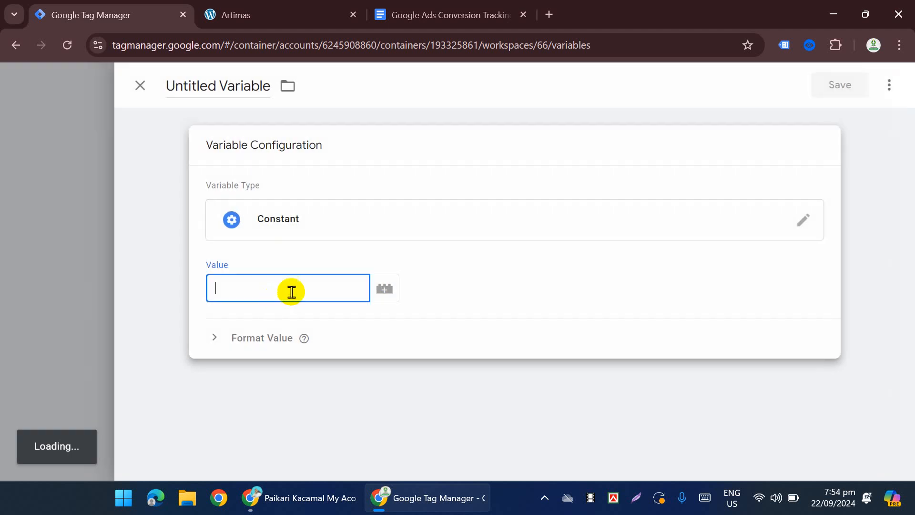
{"action": "key", "text": "ctrl+v"}
{"action": "left_click", "coordinate": [222, 84]}
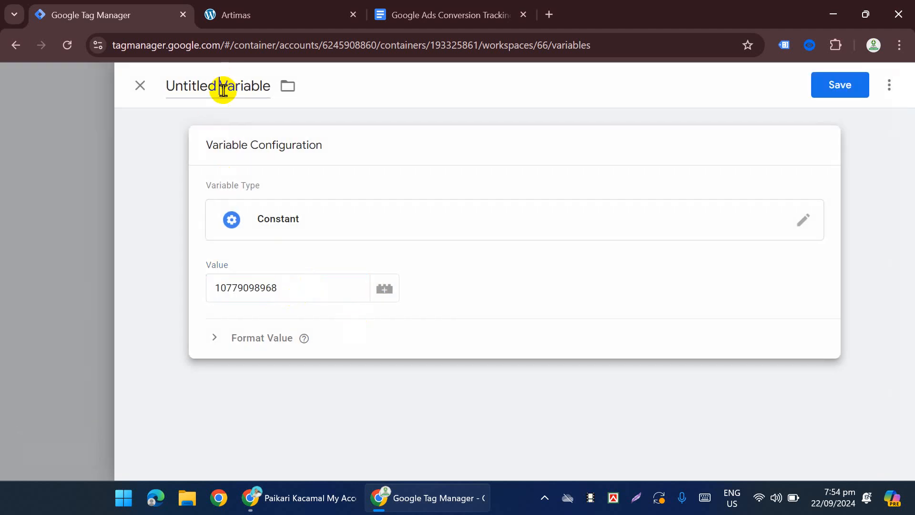
{"action": "type", "text": "Conversion ID"}
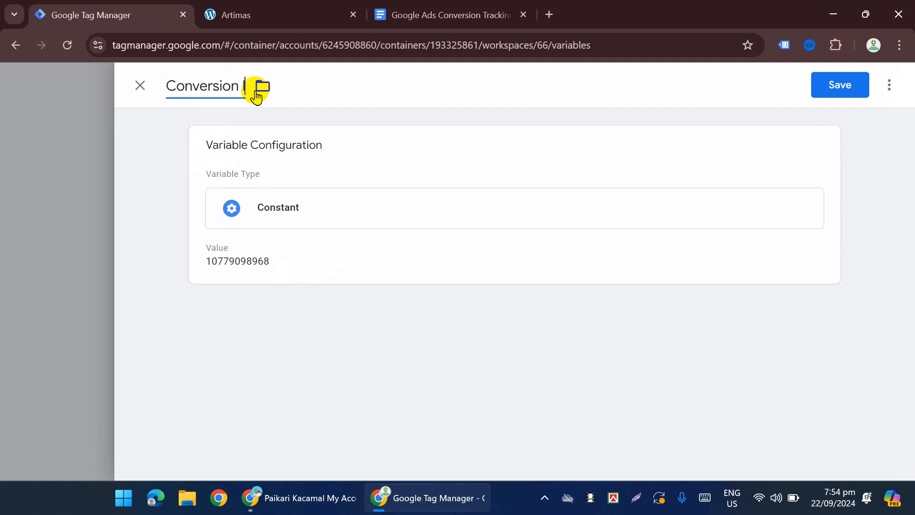
{"action": "left_click", "coordinate": [843, 86]}
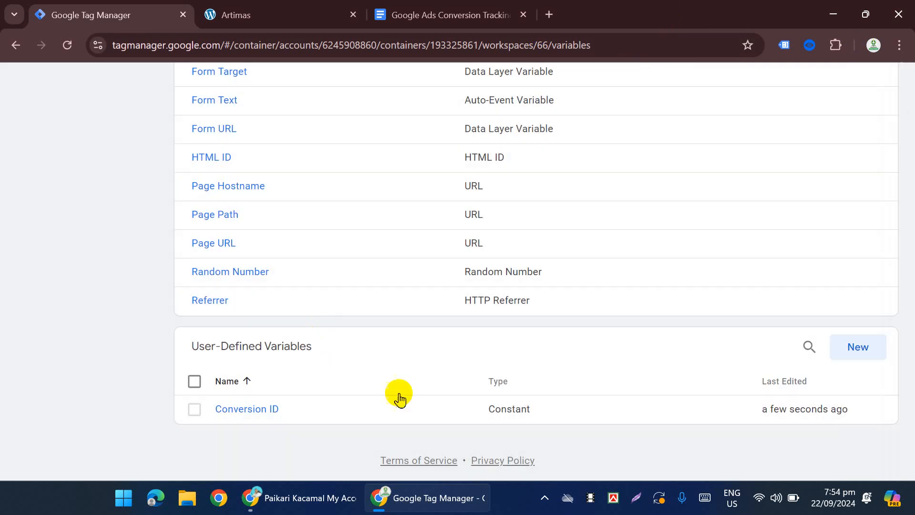
Switch to the Google Ads Conversion Tracking document and review its instructions for creating the trigger, variables and tag.
{"action": "scroll", "coordinate": [398, 399], "scroll_direction": "up", "scroll_amount": 14}
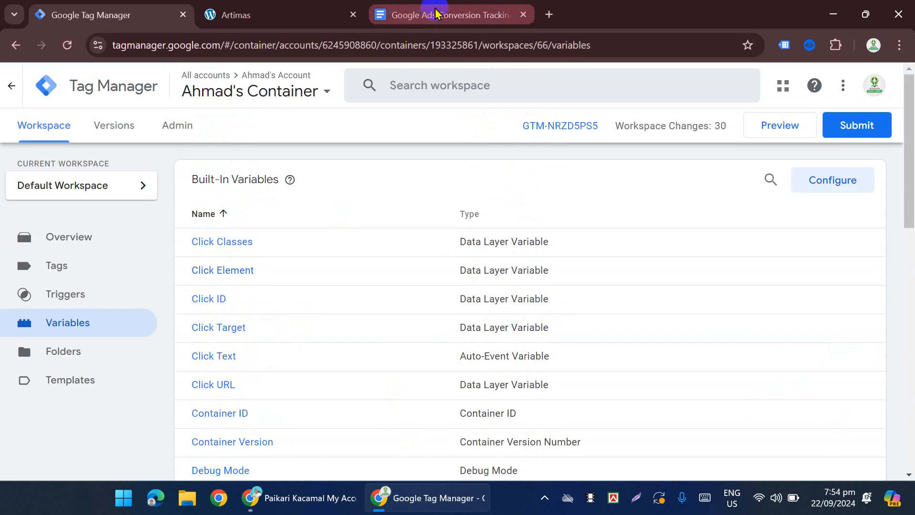
{"action": "left_click", "coordinate": [455, 9]}
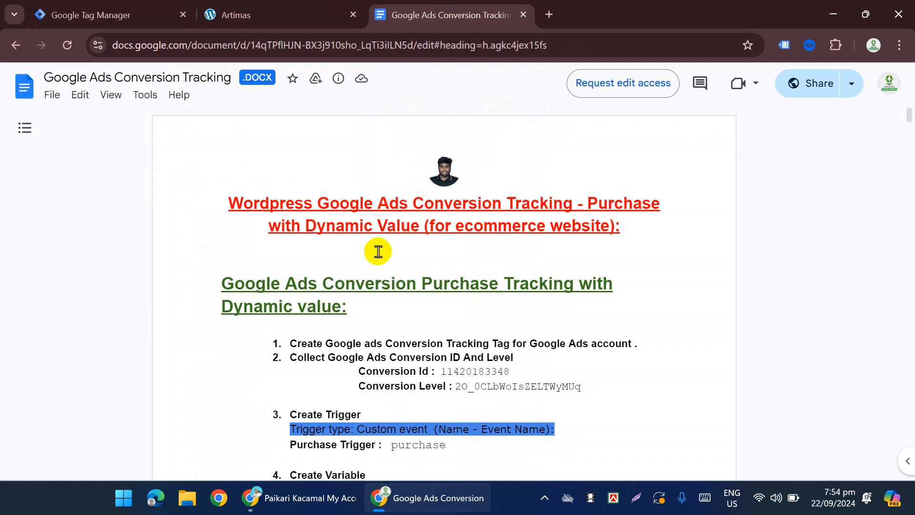
{"action": "left_click_drag", "start_coordinate": [45, 78], "coordinate": [229, 78]}
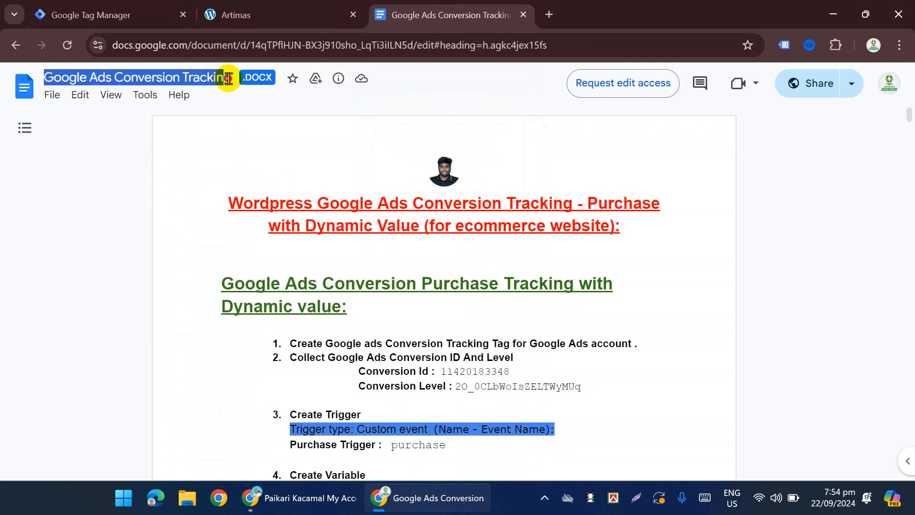
{"action": "left_click", "coordinate": [225, 119]}
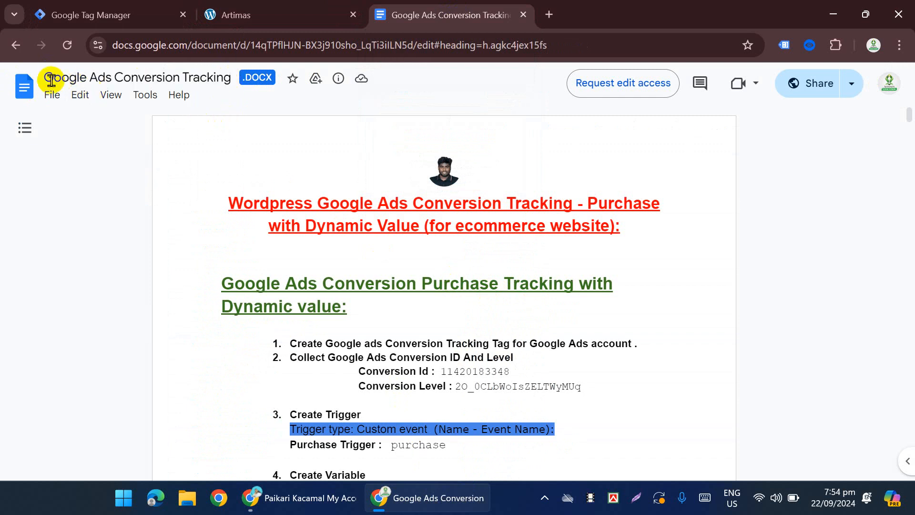
{"action": "left_click_drag", "start_coordinate": [44, 76], "coordinate": [232, 85]}
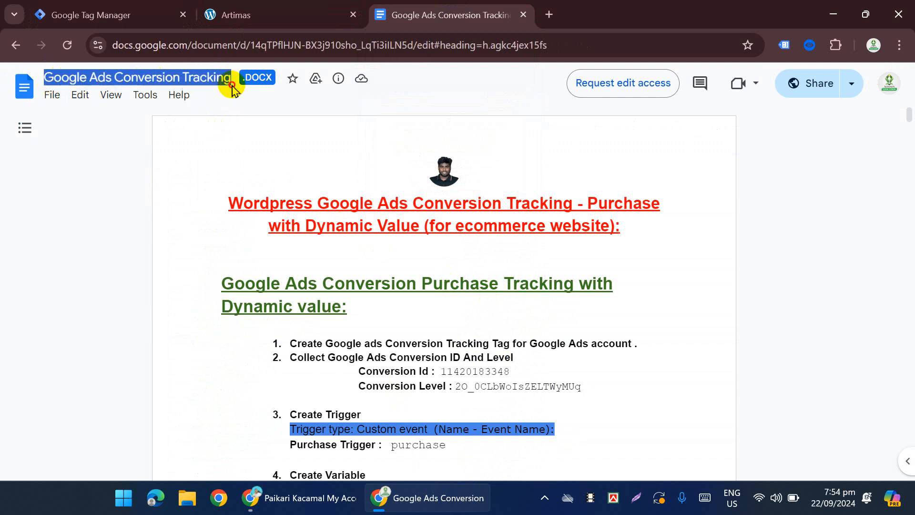
{"action": "left_click", "coordinate": [240, 104]}
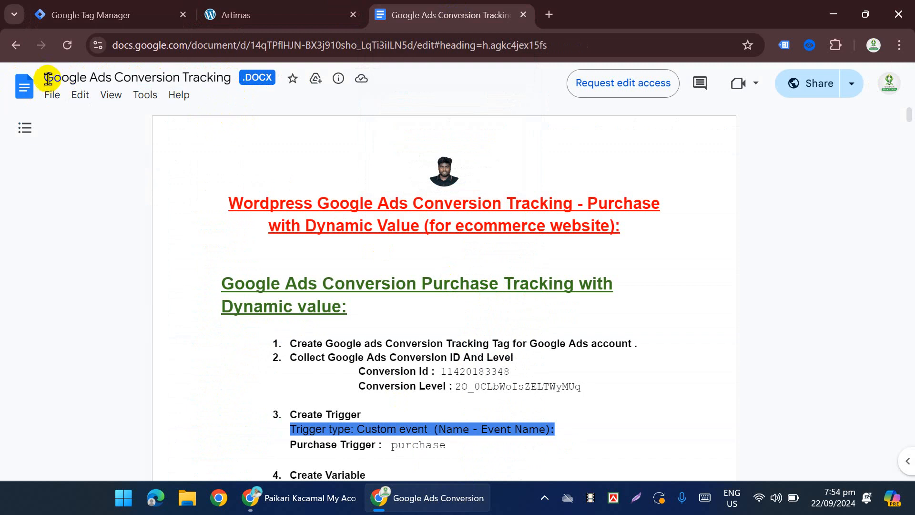
{"action": "left_click_drag", "start_coordinate": [67, 78], "coordinate": [212, 90]}
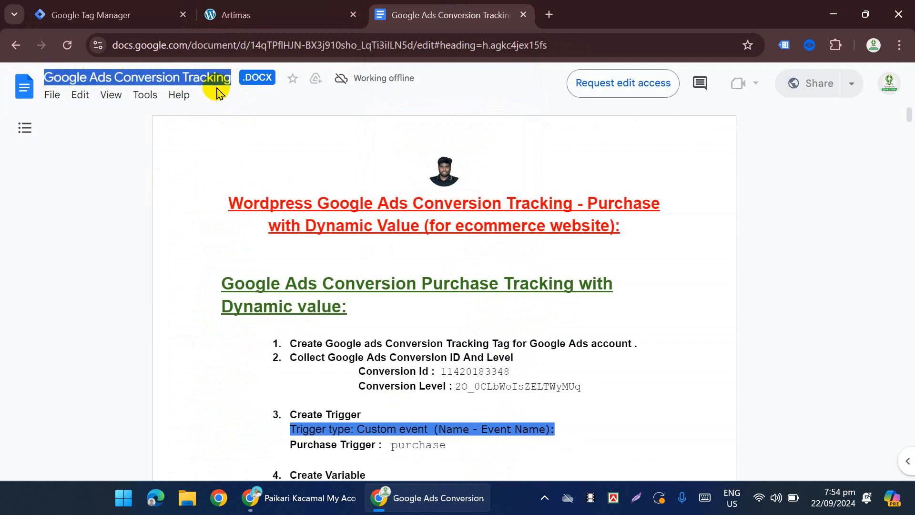
{"action": "left_click", "coordinate": [284, 137]}
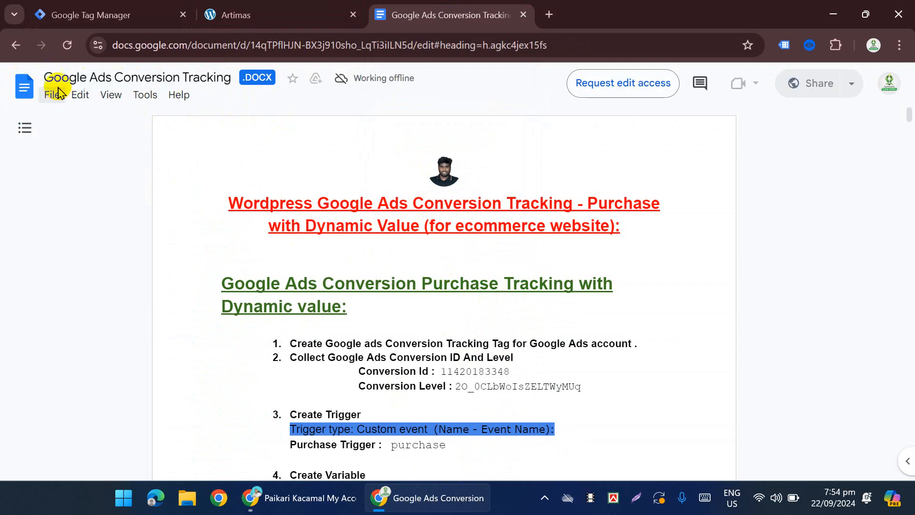
{"action": "scroll", "coordinate": [419, 224], "scroll_direction": "down", "scroll_amount": 3}
{"action": "scroll", "coordinate": [292, 221], "scroll_direction": "up", "scroll_amount": 3}
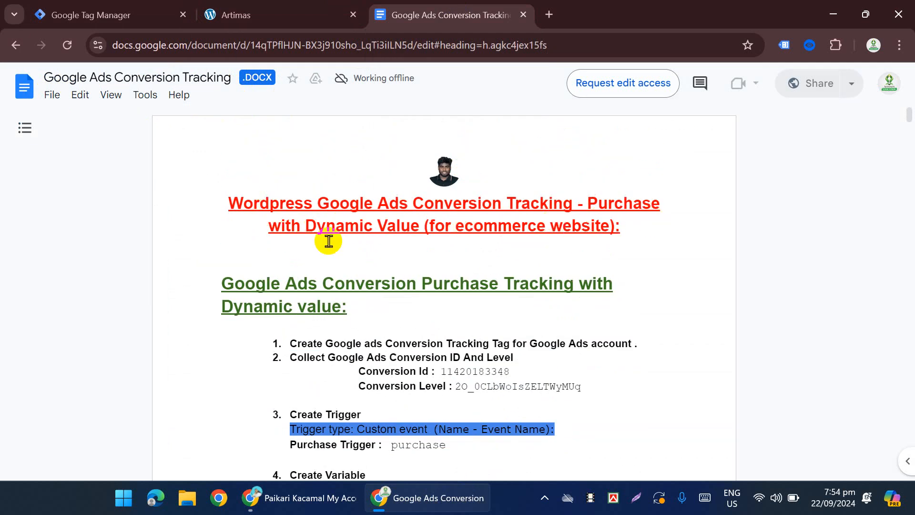
{"action": "scroll", "coordinate": [595, 224], "scroll_direction": "down", "scroll_amount": 3}
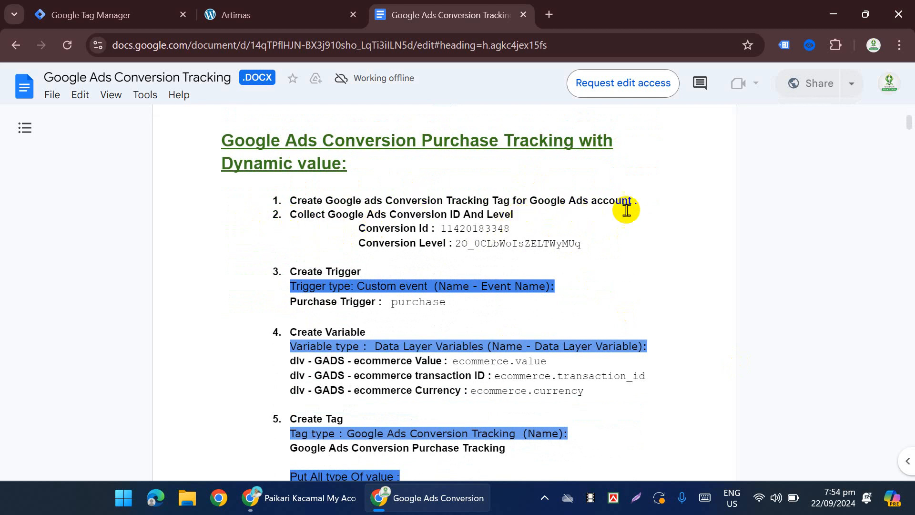
{"action": "scroll", "coordinate": [586, 212], "scroll_direction": "down", "scroll_amount": 1}
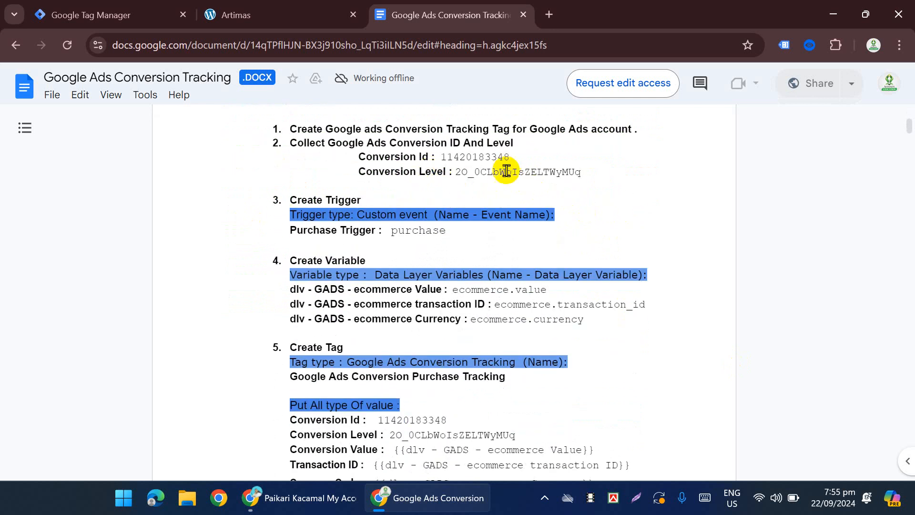
{"action": "scroll", "coordinate": [320, 180], "scroll_direction": "down", "scroll_amount": 1}
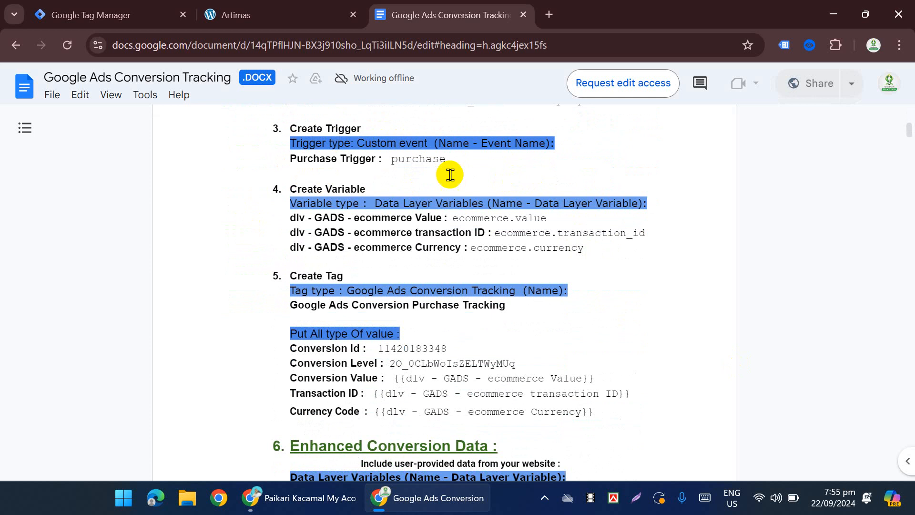
{"action": "scroll", "coordinate": [411, 164], "scroll_direction": "up", "scroll_amount": 1}
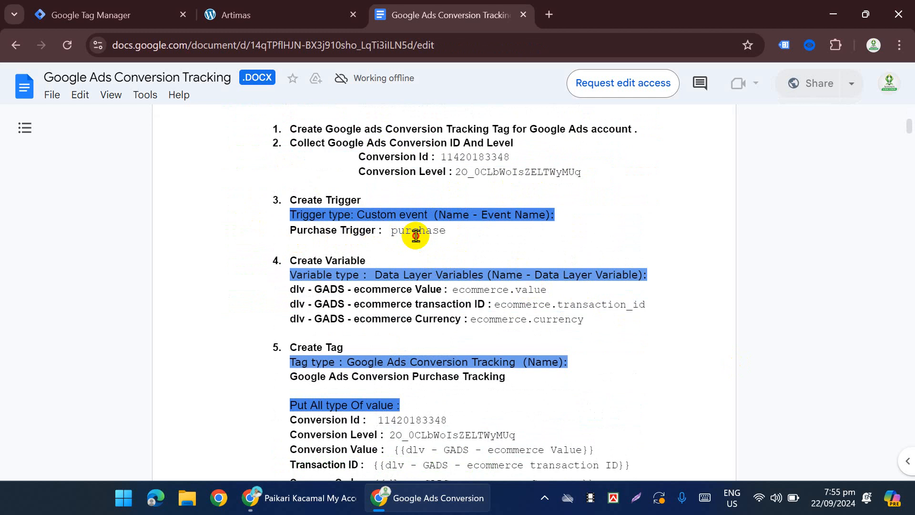
Select the purchase trigger's event name in the instructions and switch to the container's triggers in Google Tag Manager.
{"action": "double_click", "coordinate": [415, 233]}
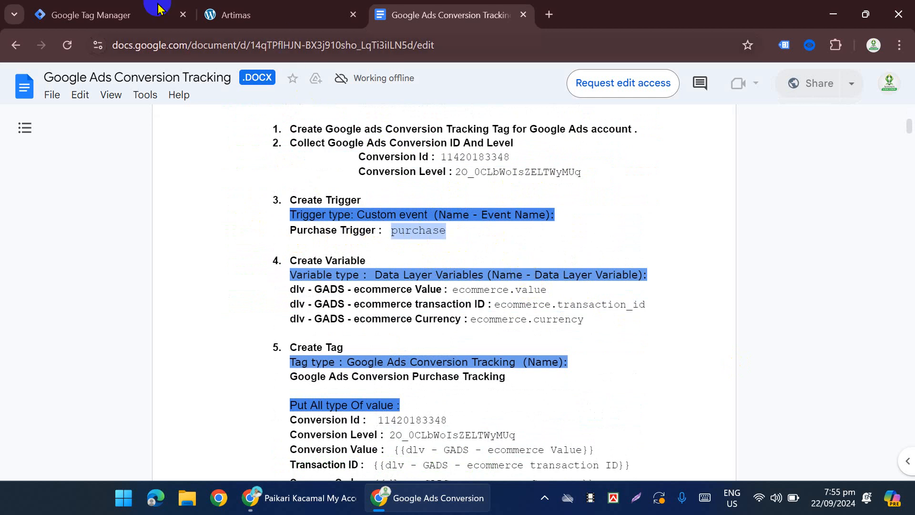
{"action": "left_click", "coordinate": [81, 15]}
{"action": "left_click", "coordinate": [74, 300]}
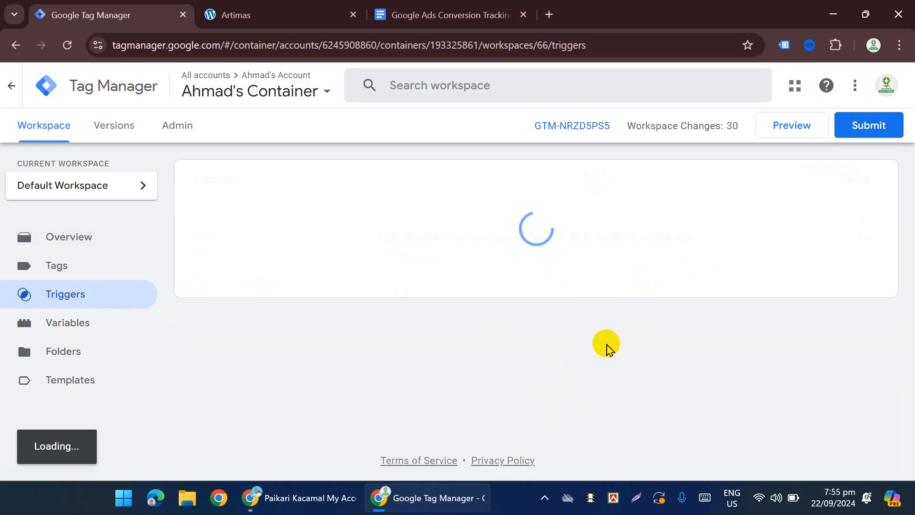
Create a new trigger and choose Custom Event as its trigger type.
{"action": "left_click", "coordinate": [855, 190]}
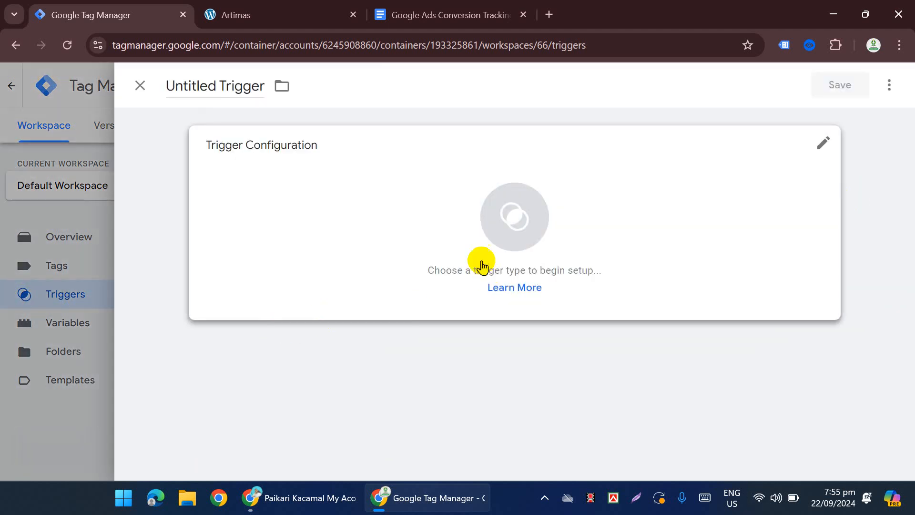
{"action": "left_click", "coordinate": [484, 253]}
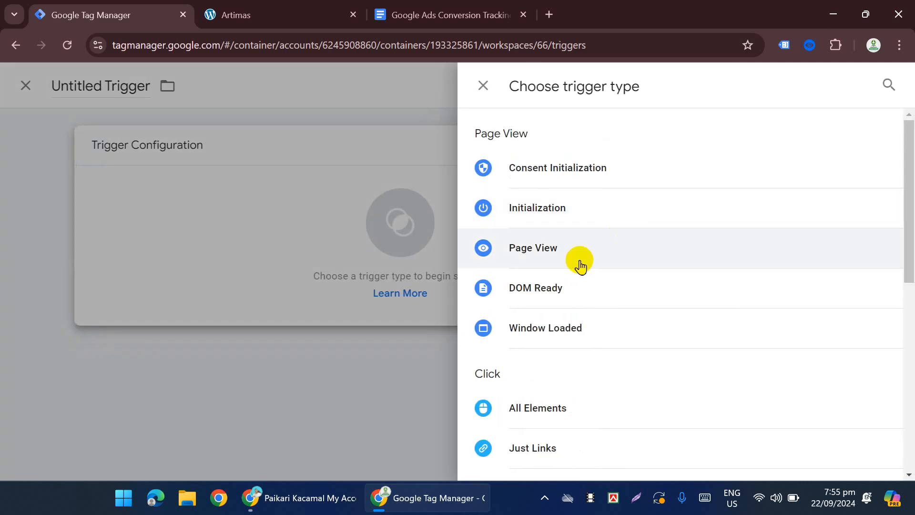
{"action": "scroll", "coordinate": [572, 387], "scroll_direction": "down", "scroll_amount": 3}
{"action": "scroll", "coordinate": [586, 387], "scroll_direction": "down", "scroll_amount": 4}
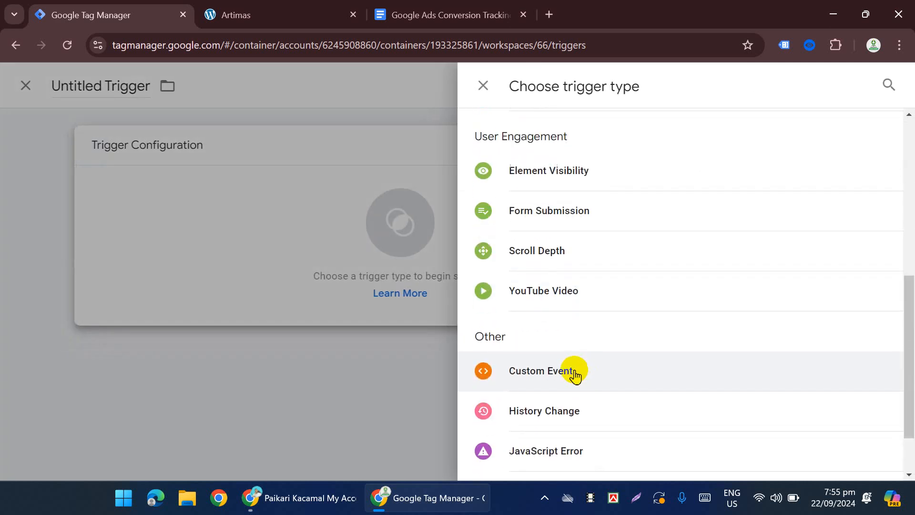
{"action": "left_click", "coordinate": [573, 374]}
Set the custom event name to "purchase", name the trigger "purchase" and save it.
{"action": "left_click", "coordinate": [263, 290]}
{"action": "left_click", "coordinate": [324, 315]}
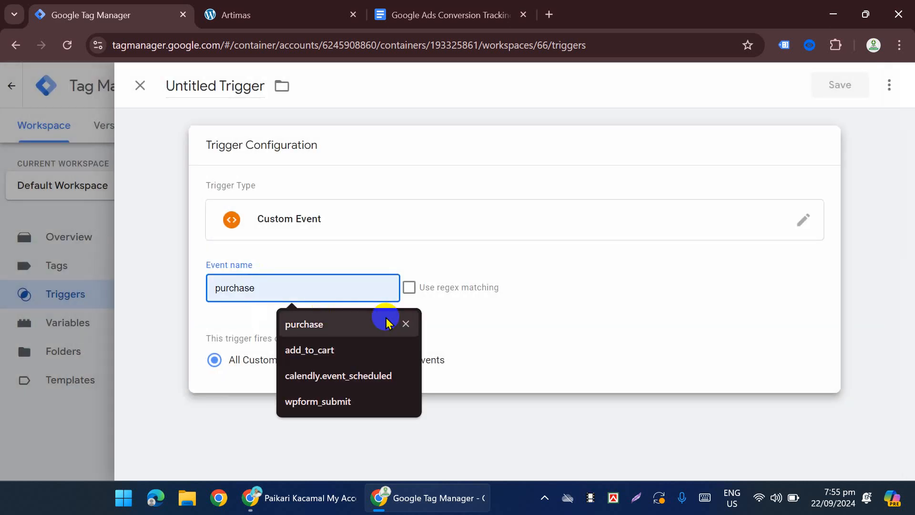
{"action": "left_click", "coordinate": [226, 89]}
{"action": "key", "text": "ctrl+a"}
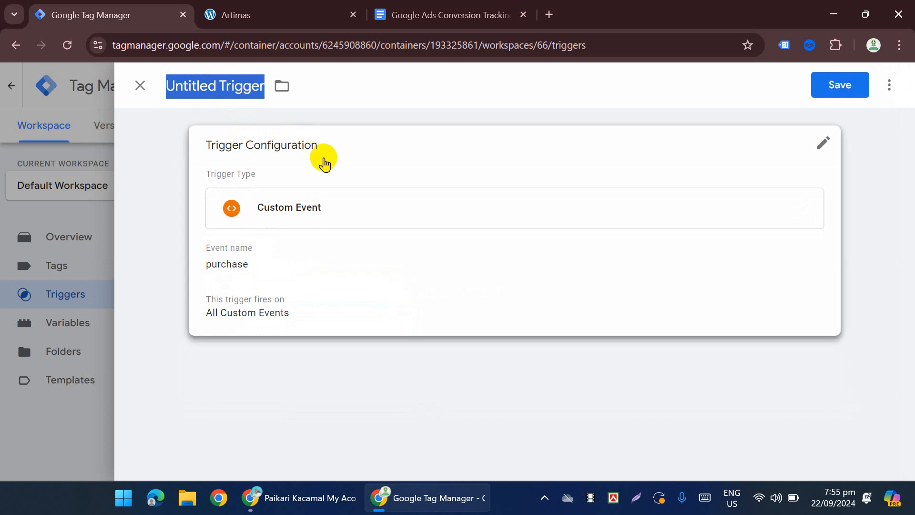
{"action": "type", "text": "purchase"}
{"action": "left_click", "coordinate": [829, 93]}
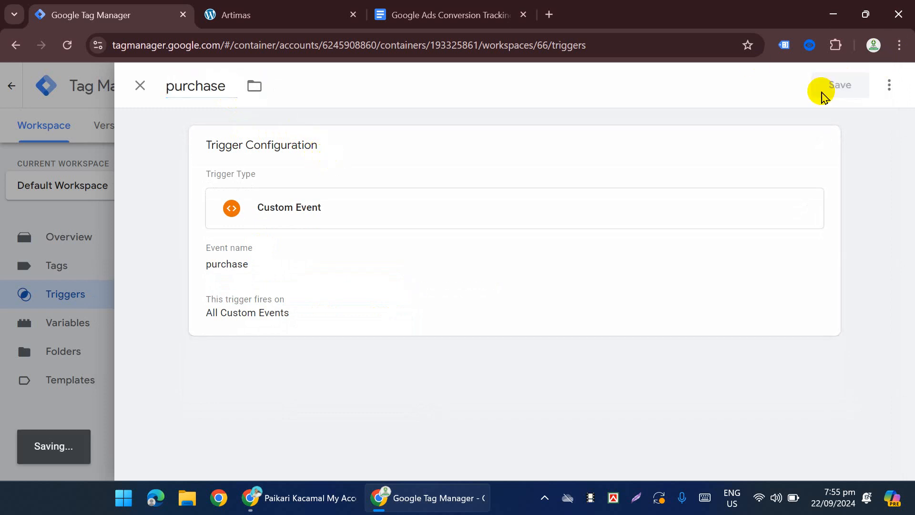
Copy the data layer variable name "ecommerce.value" from the Google Ads Conversion Tracking document and return to Google Tag Manager.
{"action": "left_click", "coordinate": [431, 17]}
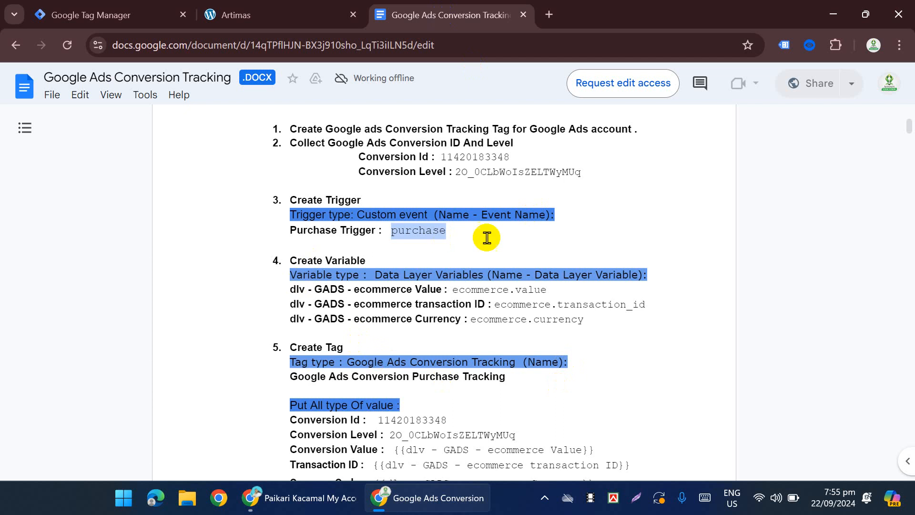
{"action": "scroll", "coordinate": [487, 237], "scroll_direction": "down", "scroll_amount": 3}
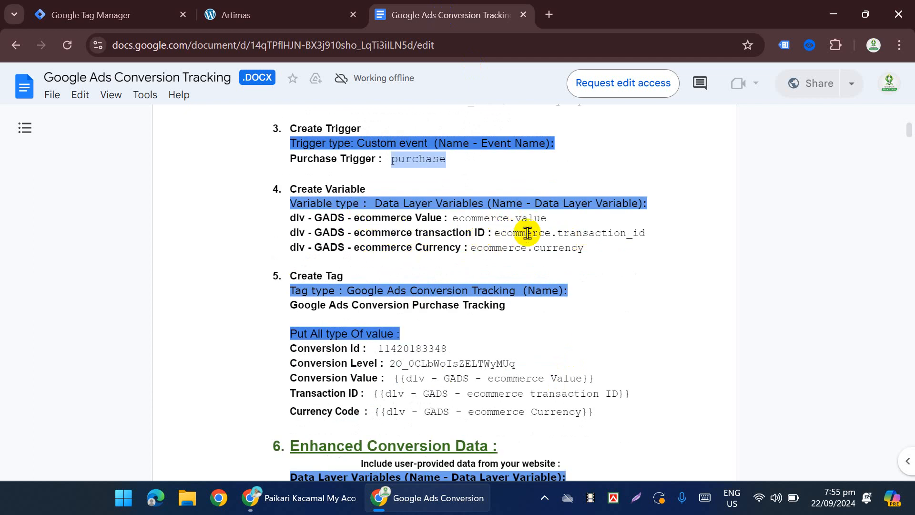
{"action": "left_click_drag", "start_coordinate": [562, 221], "coordinate": [457, 220]}
{"action": "key", "text": "ctrl+c"}
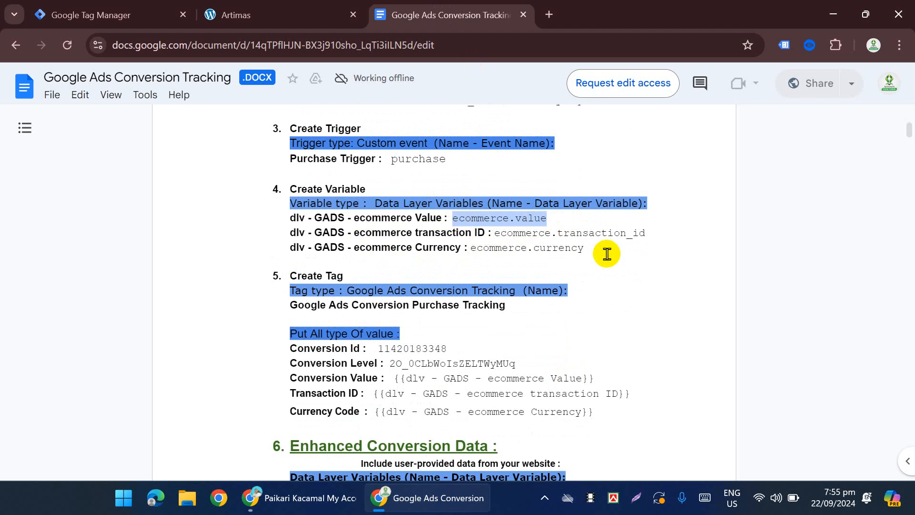
{"action": "left_click", "coordinate": [99, 17]}
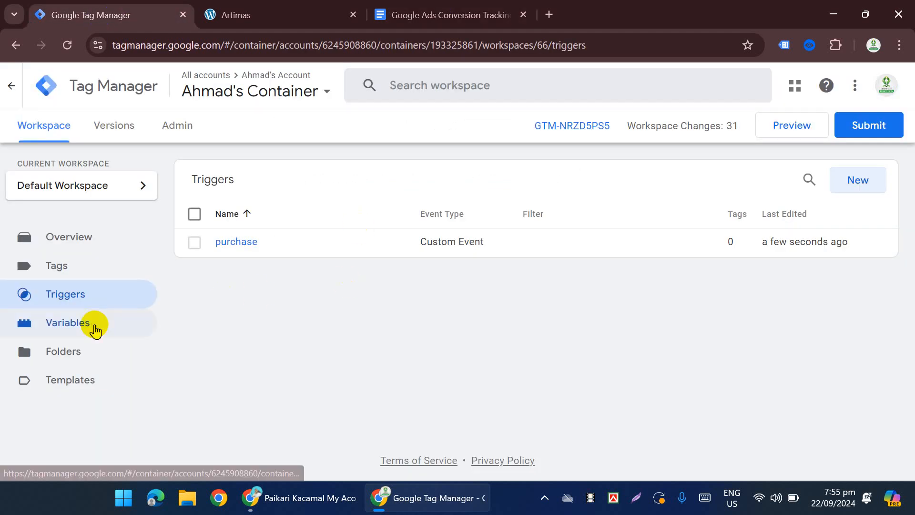
Create a new user-defined variable in the container and choose Data Layer Variable as its type.
{"action": "left_click", "coordinate": [94, 328]}
{"action": "scroll", "coordinate": [625, 280], "scroll_direction": "down", "scroll_amount": 1}
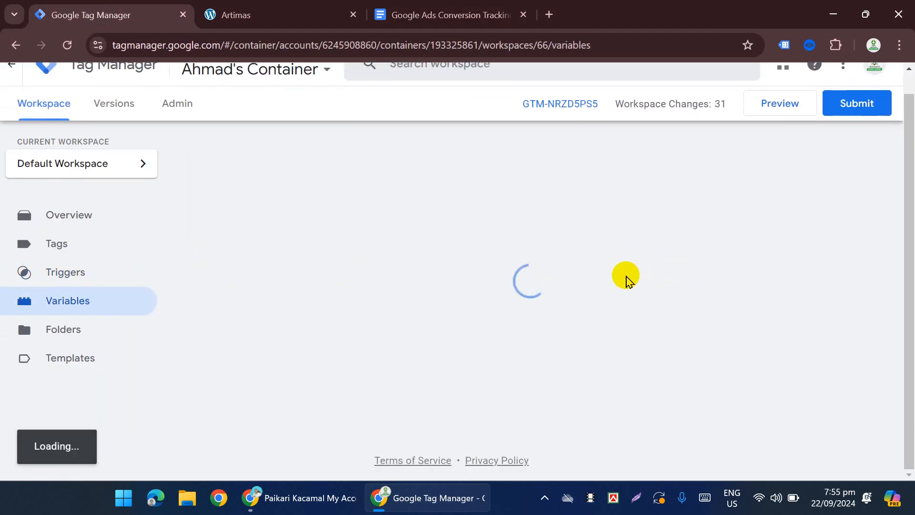
{"action": "scroll", "coordinate": [613, 291], "scroll_direction": "down", "scroll_amount": 9}
{"action": "scroll", "coordinate": [642, 349], "scroll_direction": "up", "scroll_amount": 3}
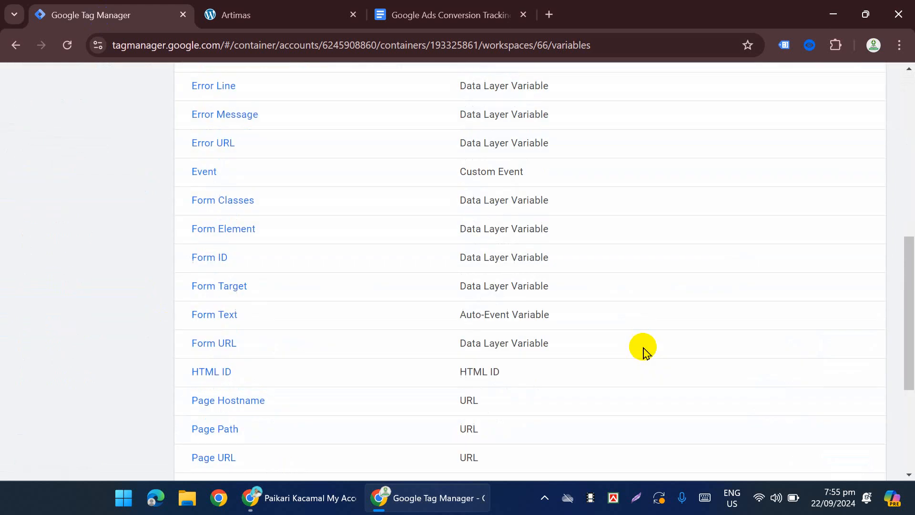
{"action": "scroll", "coordinate": [644, 350], "scroll_direction": "down", "scroll_amount": 3}
{"action": "left_click", "coordinate": [830, 355]}
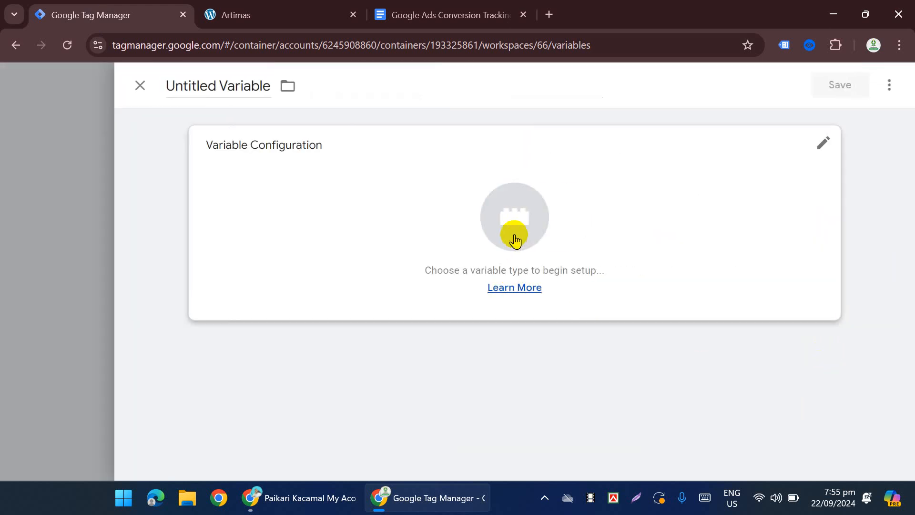
{"action": "left_click", "coordinate": [513, 238]}
{"action": "scroll", "coordinate": [620, 333], "scroll_direction": "down", "scroll_amount": 6}
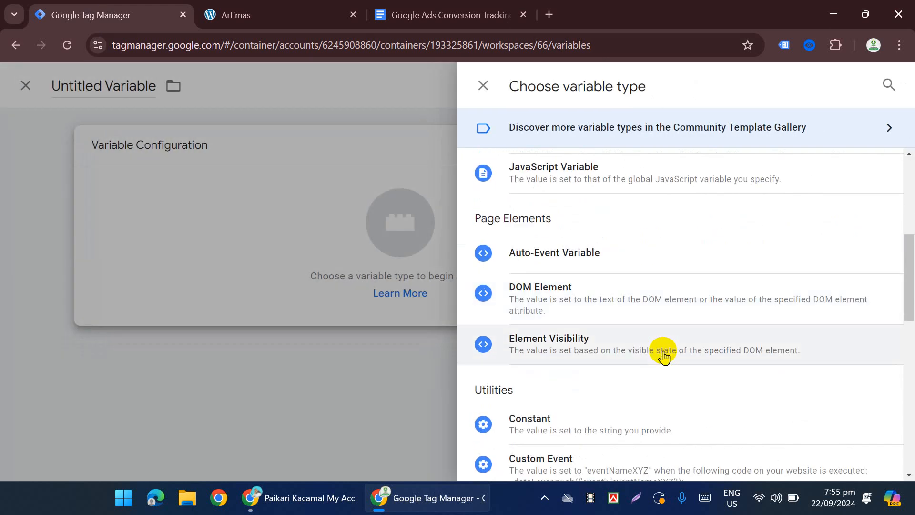
{"action": "scroll", "coordinate": [619, 352], "scroll_direction": "down", "scroll_amount": 4}
{"action": "scroll", "coordinate": [660, 314], "scroll_direction": "down", "scroll_amount": 3}
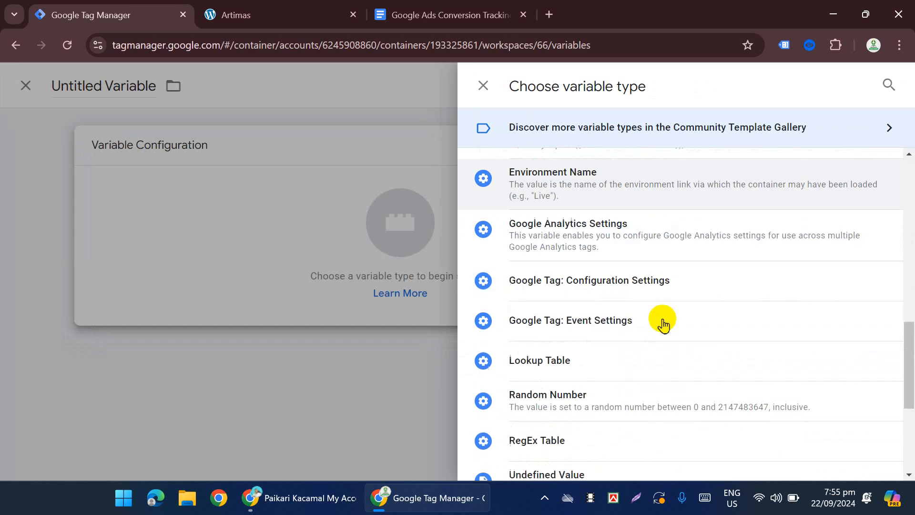
{"action": "scroll", "coordinate": [648, 324], "scroll_direction": "up", "scroll_amount": 7}
{"action": "scroll", "coordinate": [620, 324], "scroll_direction": "up", "scroll_amount": 3}
{"action": "scroll", "coordinate": [606, 253], "scroll_direction": "up", "scroll_amount": 3}
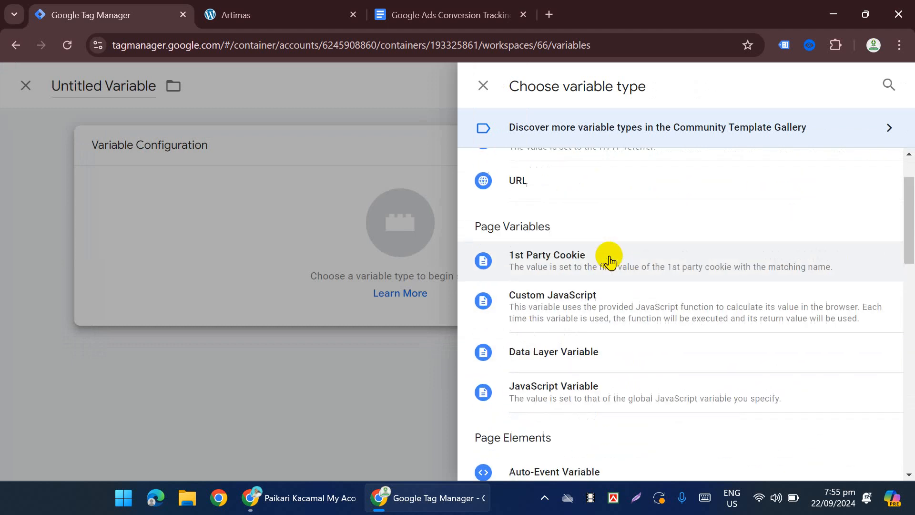
{"action": "scroll", "coordinate": [620, 291], "scroll_direction": "down", "scroll_amount": 4}
{"action": "left_click", "coordinate": [599, 280]}
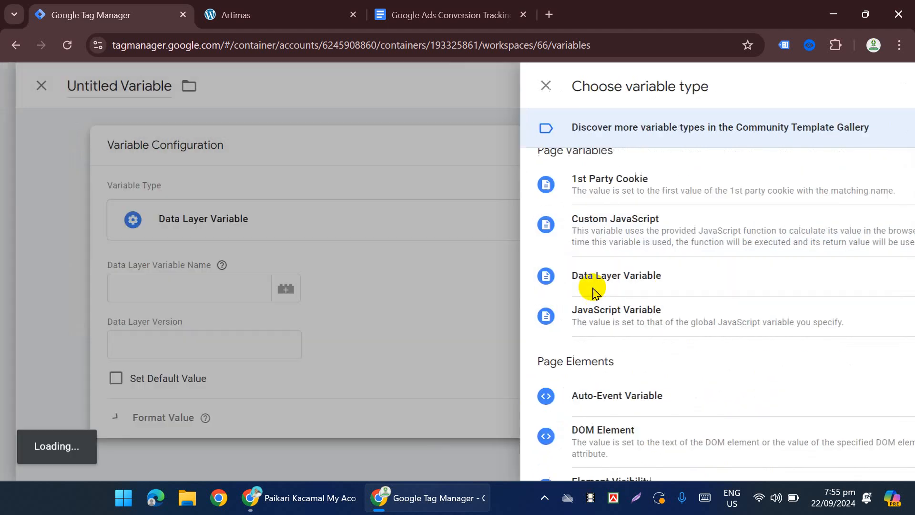
Set the data layer variable name to "ecommerce.value", give the variable the same title and save it.
{"action": "left_click", "coordinate": [262, 293]}
{"action": "key", "text": "ctrl+v"}
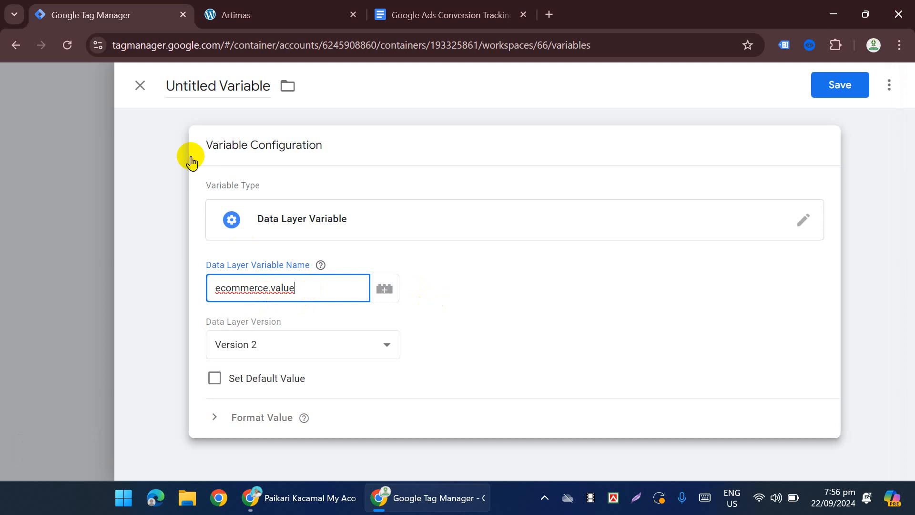
{"action": "left_click", "coordinate": [204, 86]}
{"action": "key", "text": "ctrl+v"}
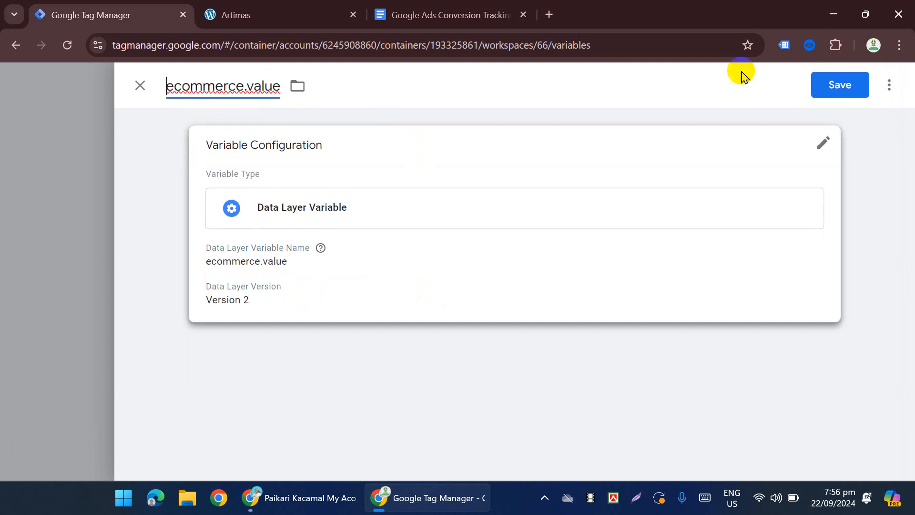
{"action": "left_click", "coordinate": [839, 87]}
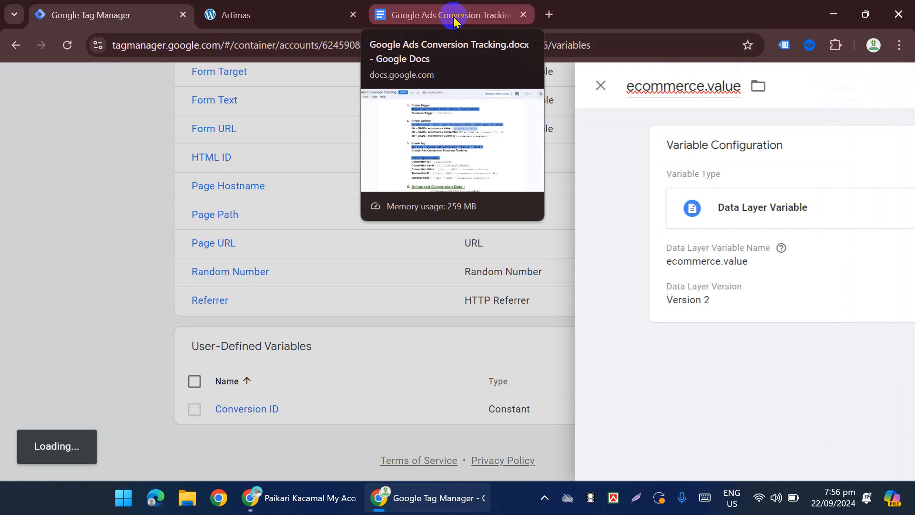
Copy "ecommerce.transaction_id" from the variable section of the Google Docs instructions and return to Google Tag Manager.
{"action": "left_click", "coordinate": [454, 17]}
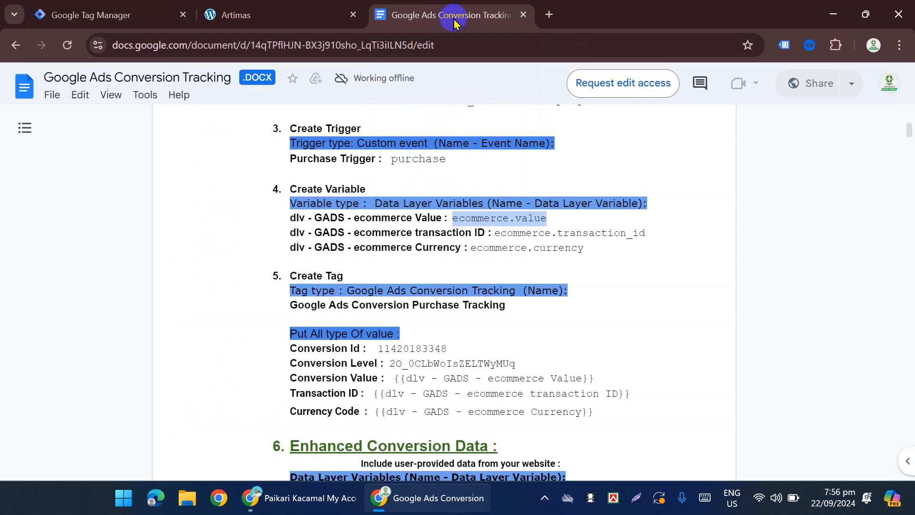
{"action": "scroll", "coordinate": [567, 298], "scroll_direction": "down", "scroll_amount": 2}
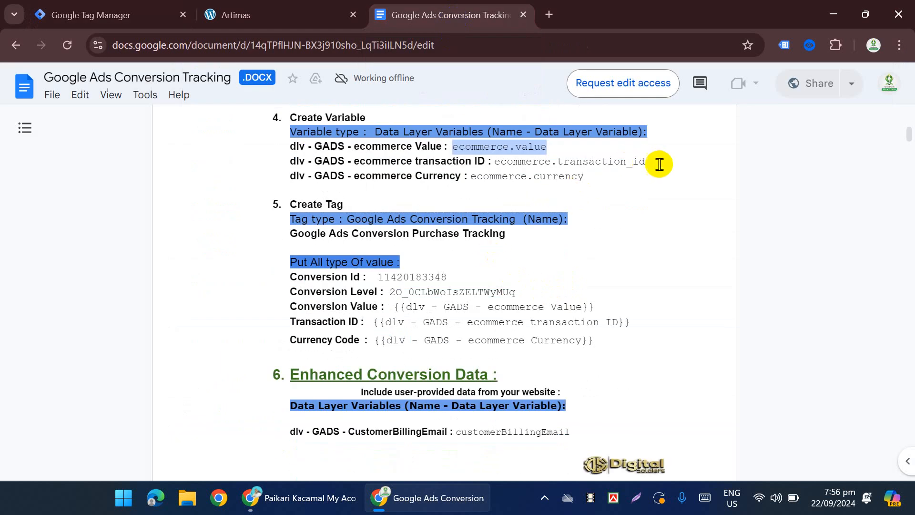
{"action": "left_click", "coordinate": [616, 160]}
{"action": "triple_click", "coordinate": [616, 160]}
{"action": "left_click", "coordinate": [545, 182]}
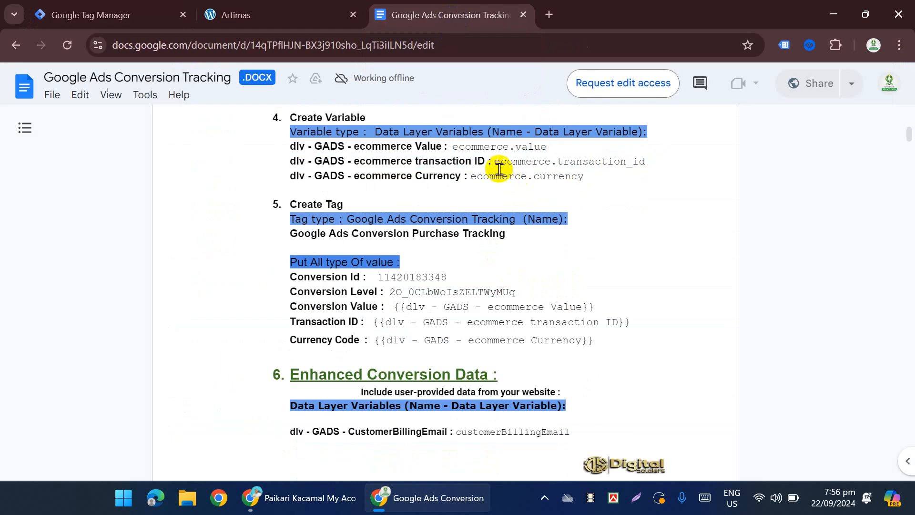
{"action": "left_click_drag", "start_coordinate": [496, 162], "coordinate": [658, 163]}
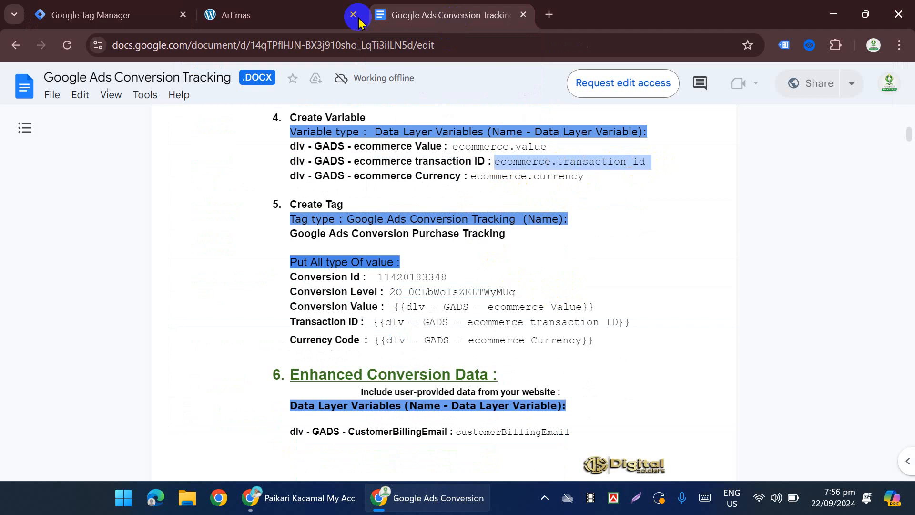
{"action": "left_click", "coordinate": [110, 14]}
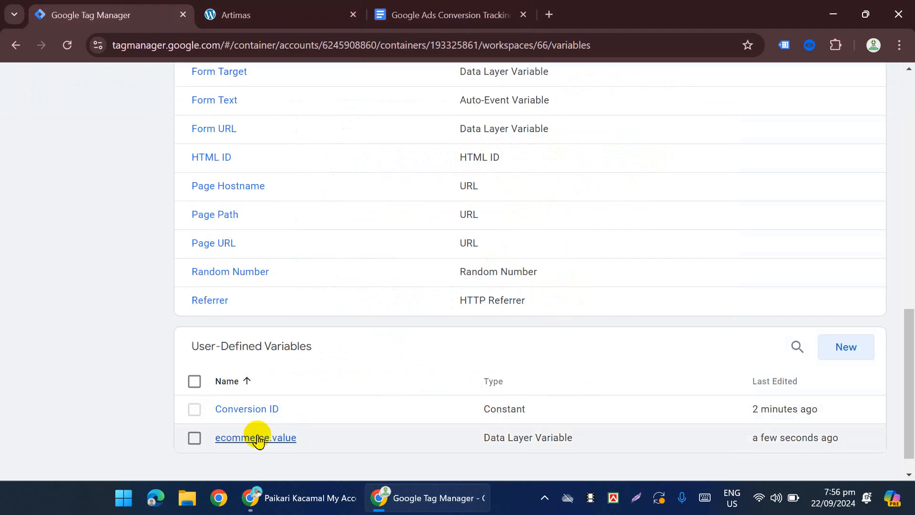
Duplicate the ecommerce.value variable and title the copy "ecommerce.transaction_id".
{"action": "left_click", "coordinate": [258, 437]}
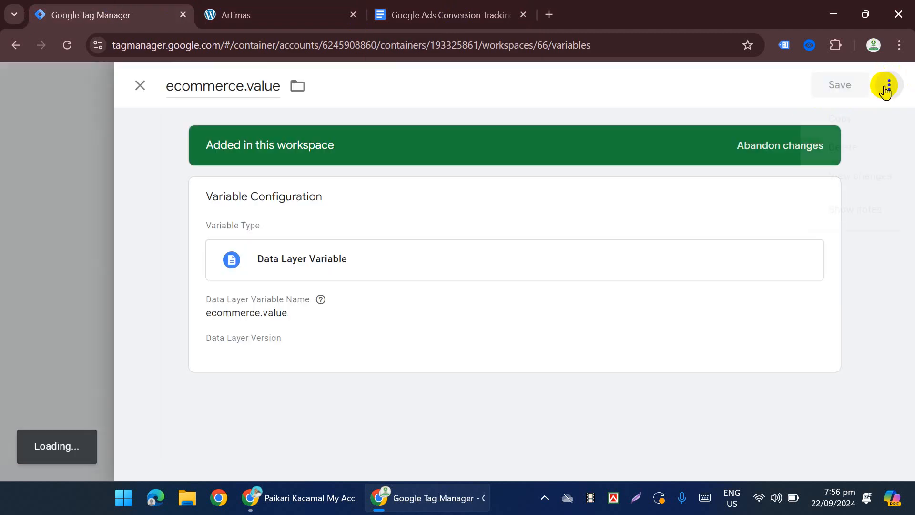
{"action": "left_click", "coordinate": [888, 85]}
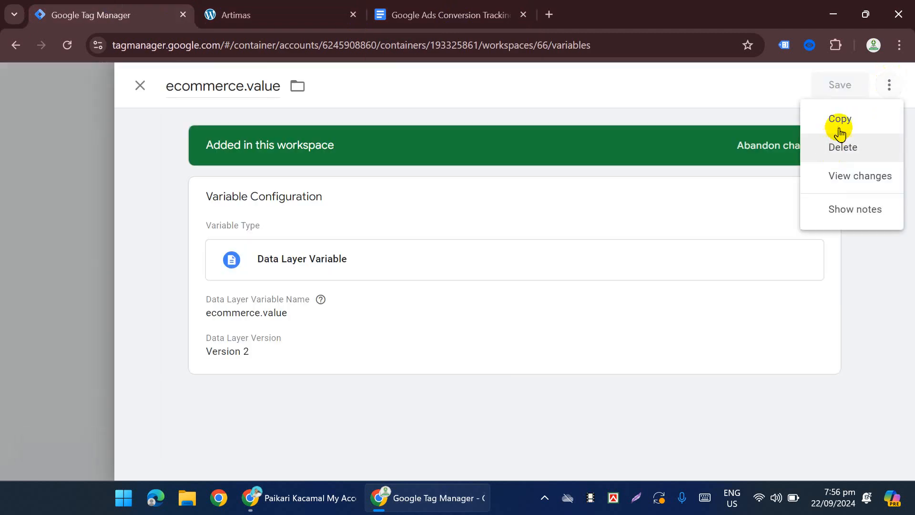
{"action": "left_click", "coordinate": [838, 124]}
{"action": "left_click", "coordinate": [265, 87]}
{"action": "key", "text": "ctrl+a"}
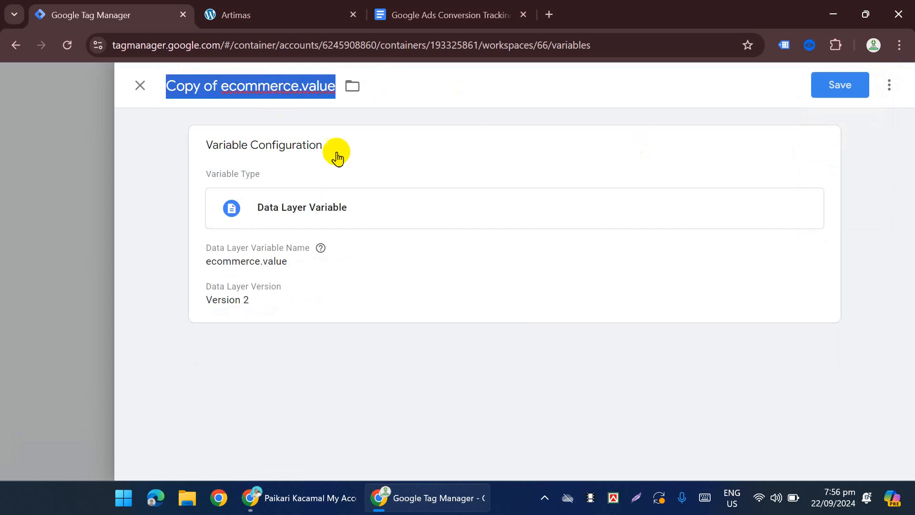
{"action": "key", "text": "ctrl+v"}
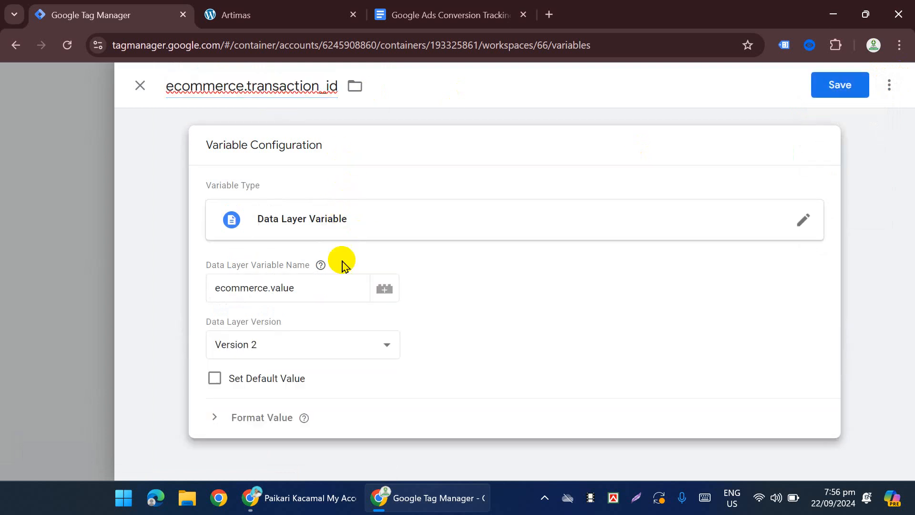
Set the copied variable's data layer variable name to "ecommerce.transaction_id" and save it.
{"action": "left_click", "coordinate": [292, 288]}
{"action": "key", "text": "ctrl+a"}
{"action": "key", "text": "ctrl+v"}
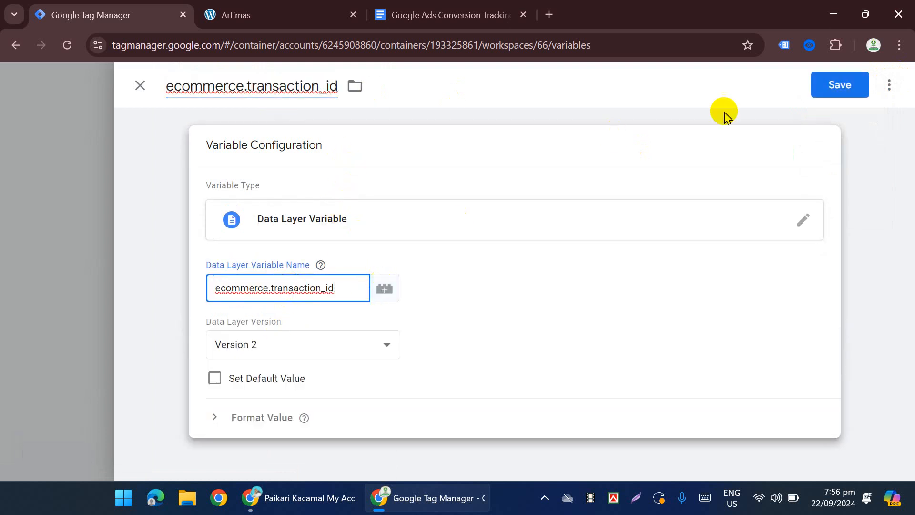
{"action": "left_click", "coordinate": [851, 86]}
Copy "ecommerce.currency" from the Google Docs instructions and switch back to Google Tag Manager.
{"action": "left_click", "coordinate": [475, 18]}
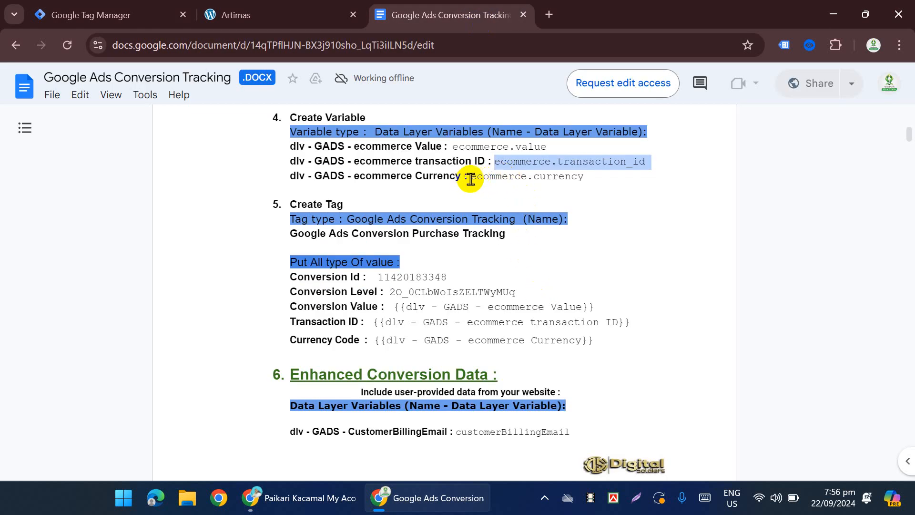
{"action": "left_click_drag", "start_coordinate": [470, 179], "coordinate": [547, 183]}
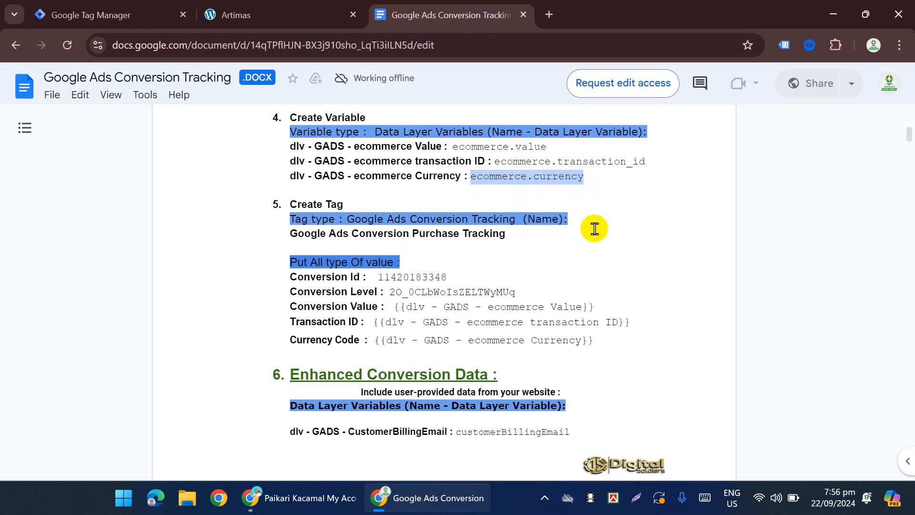
{"action": "left_click", "coordinate": [122, 18]}
Duplicate the ecommerce.value variable again and title this copy "ecommerce.currency".
{"action": "scroll", "coordinate": [288, 422], "scroll_direction": "down", "scroll_amount": 2}
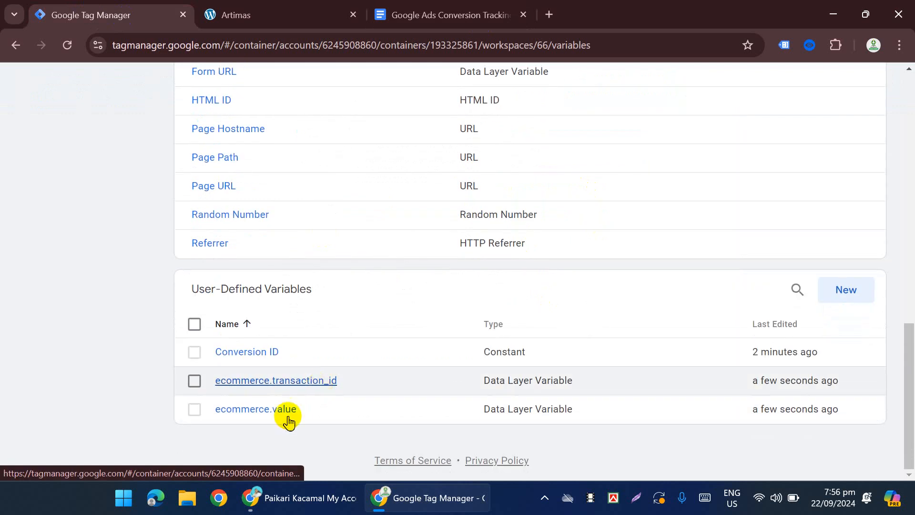
{"action": "left_click", "coordinate": [285, 411]}
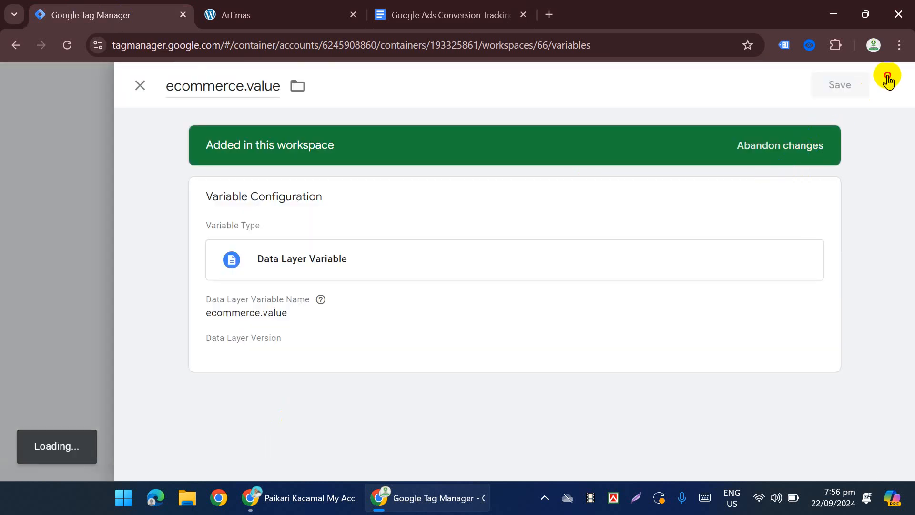
{"action": "left_click", "coordinate": [888, 84]}
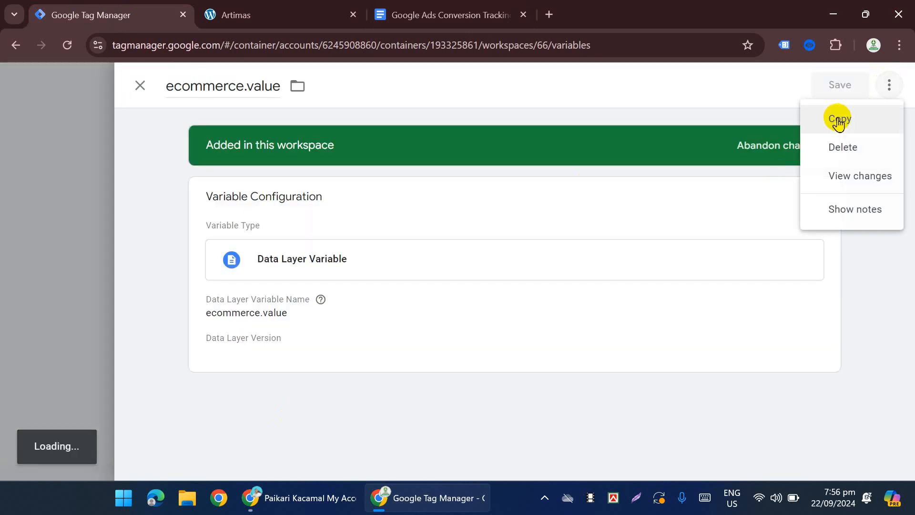
{"action": "left_click", "coordinate": [838, 116]}
{"action": "triple_click", "coordinate": [302, 88]}
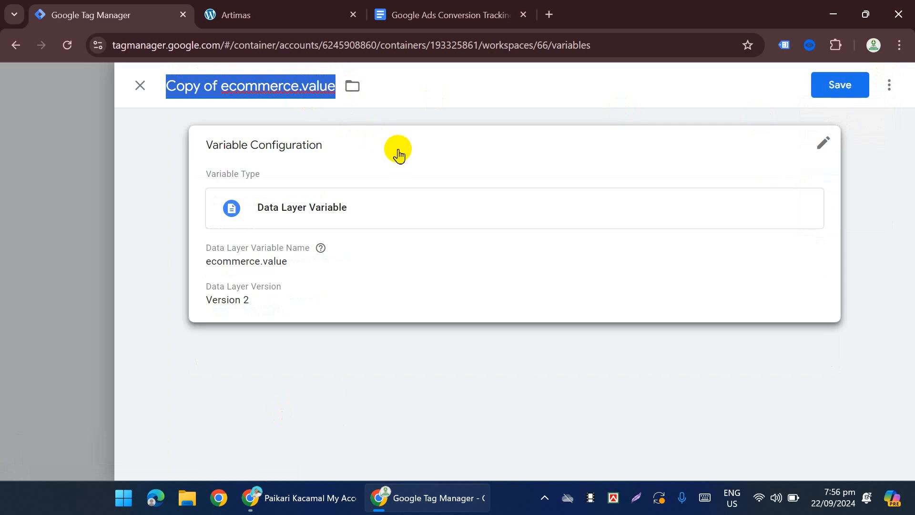
{"action": "key", "text": "ctrl+v"}
Set the new copy's data layer variable name to "ecommerce.currency" and save the variable.
{"action": "left_click", "coordinate": [385, 208]}
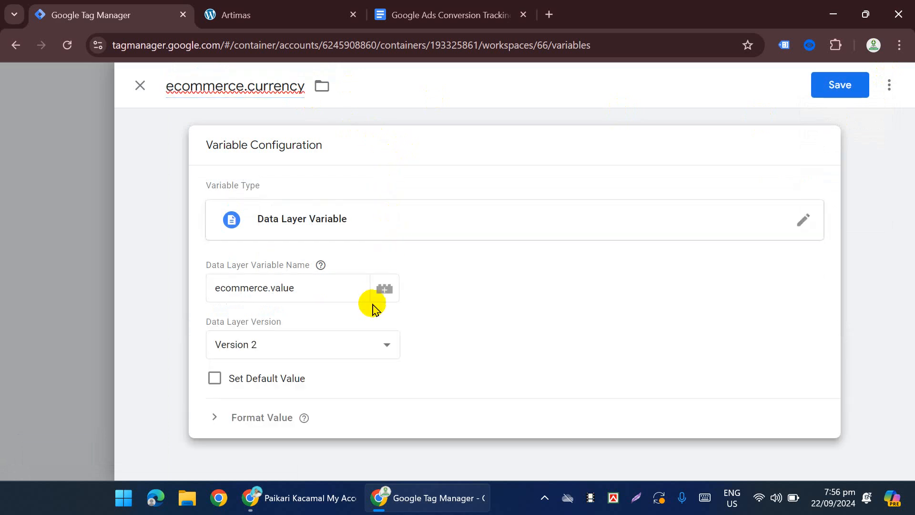
{"action": "left_click", "coordinate": [344, 285]}
{"action": "key", "text": "ctrl+v"}
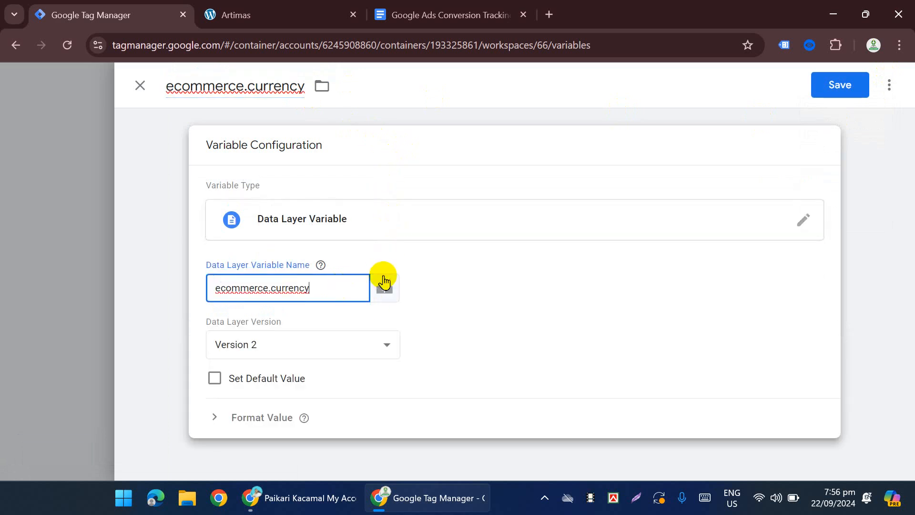
{"action": "left_click", "coordinate": [829, 86]}
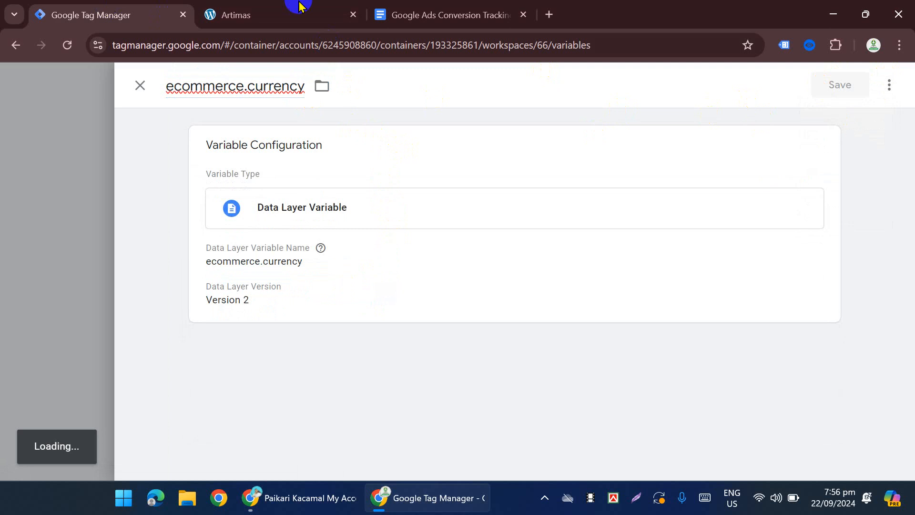
Switch to the Google Docs instructions and review the Create Tag values and the Enhanced Conversion Data section with its customer billing variables.
{"action": "left_click", "coordinate": [431, 12]}
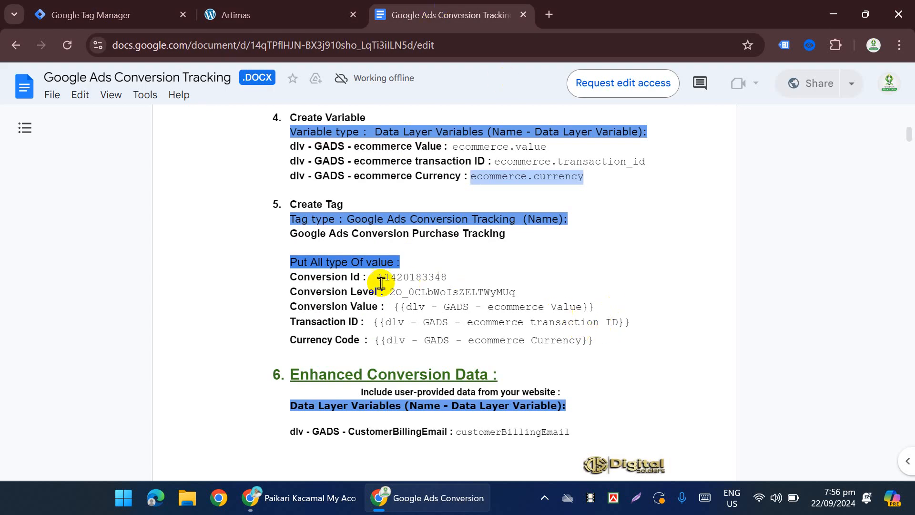
{"action": "scroll", "coordinate": [341, 280], "scroll_direction": "down", "scroll_amount": 1}
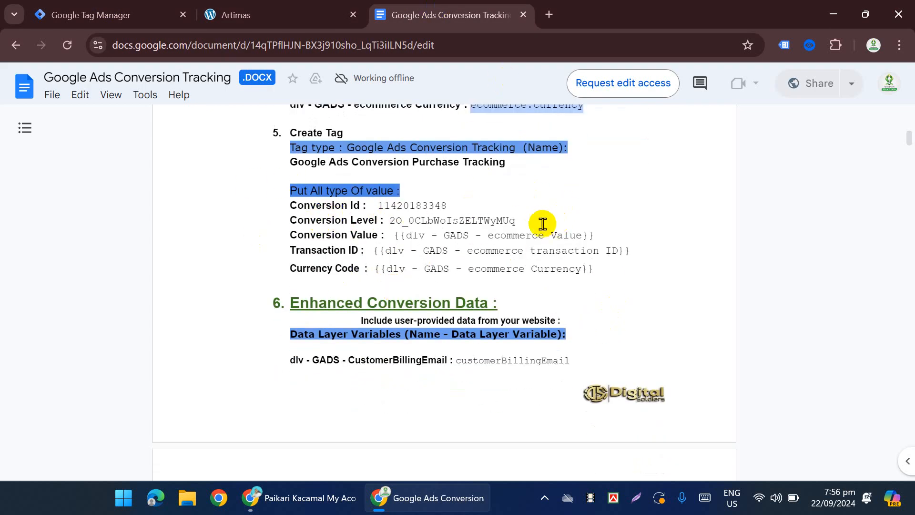
{"action": "scroll", "coordinate": [399, 238], "scroll_direction": "down", "scroll_amount": 1}
{"action": "scroll", "coordinate": [371, 243], "scroll_direction": "down", "scroll_amount": 1}
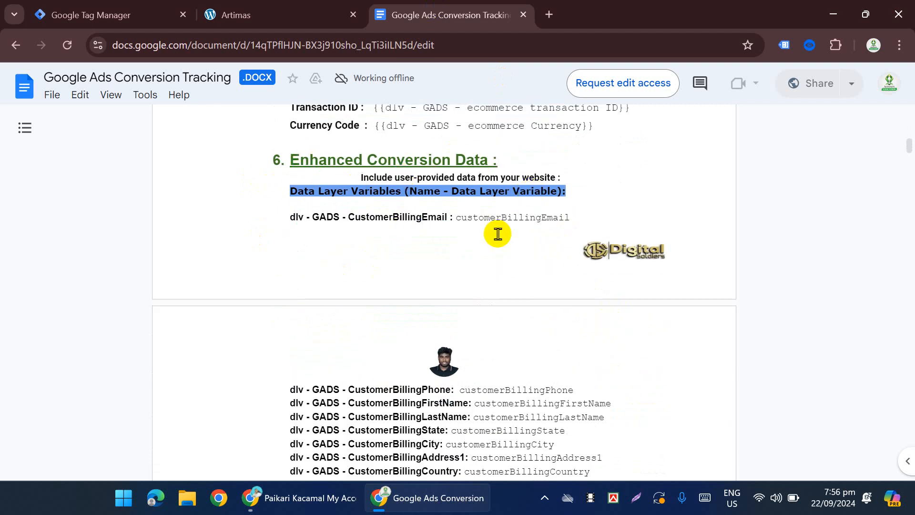
{"action": "scroll", "coordinate": [484, 306], "scroll_direction": "down", "scroll_amount": 1}
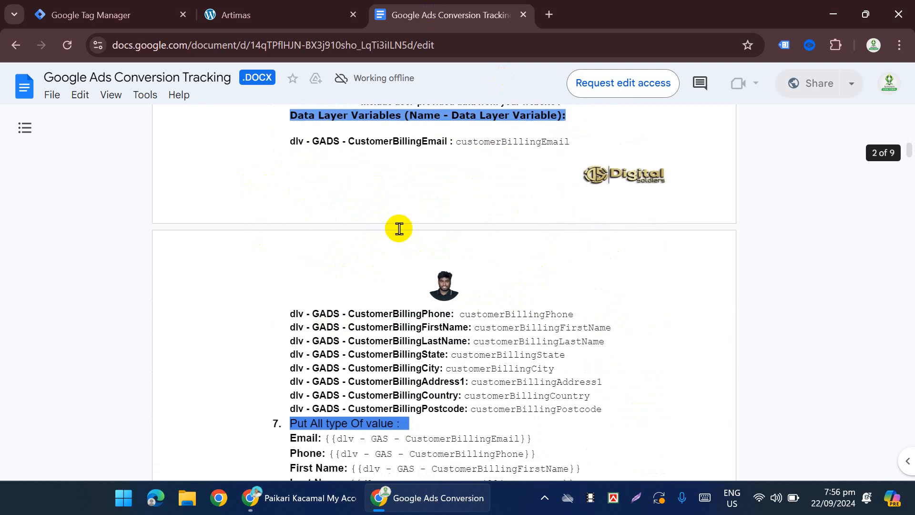
{"action": "scroll", "coordinate": [405, 267], "scroll_direction": "down", "scroll_amount": 2}
{"action": "scroll", "coordinate": [458, 336], "scroll_direction": "up", "scroll_amount": 3}
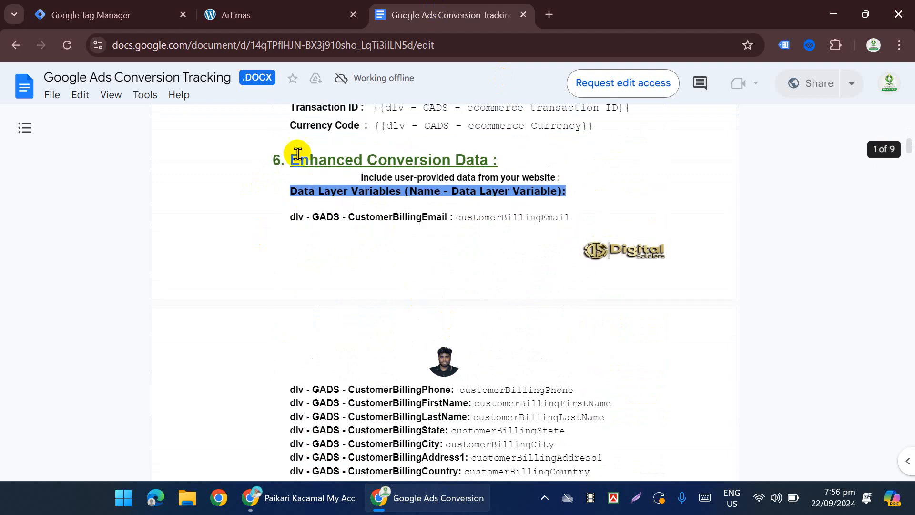
{"action": "left_click_drag", "start_coordinate": [310, 165], "coordinate": [394, 241]}
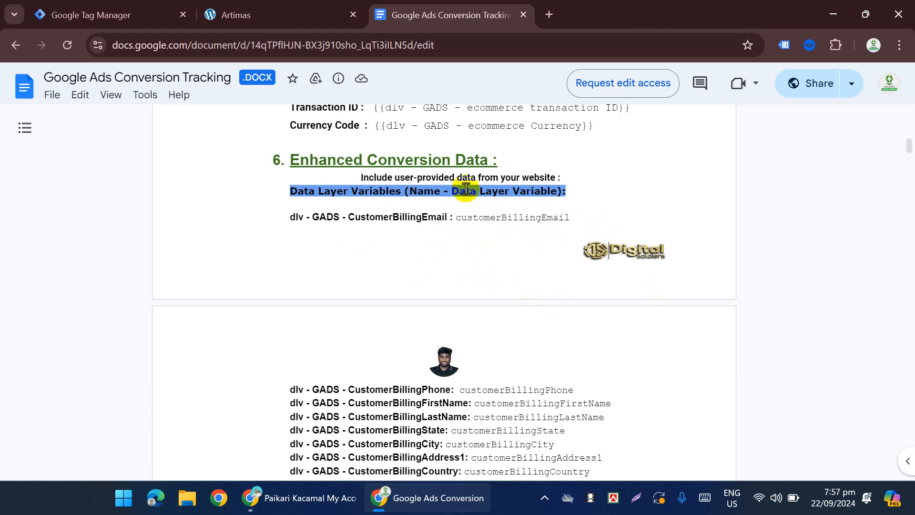
Copy "customerBillingEmail" from the Google Docs instructions and switch back to Google Tag Manager.
{"action": "scroll", "coordinate": [498, 187], "scroll_direction": "down", "scroll_amount": 2}
{"action": "double_click", "coordinate": [518, 143]}
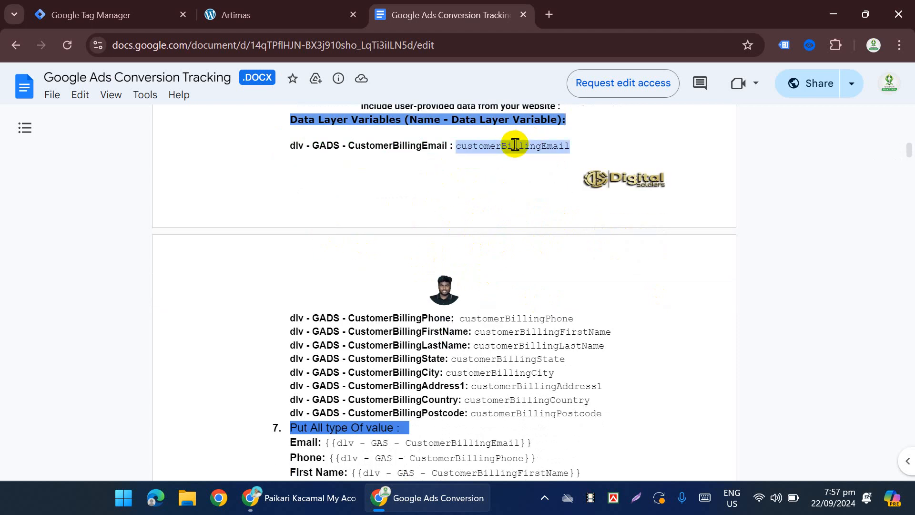
{"action": "left_click", "coordinate": [34, 7]}
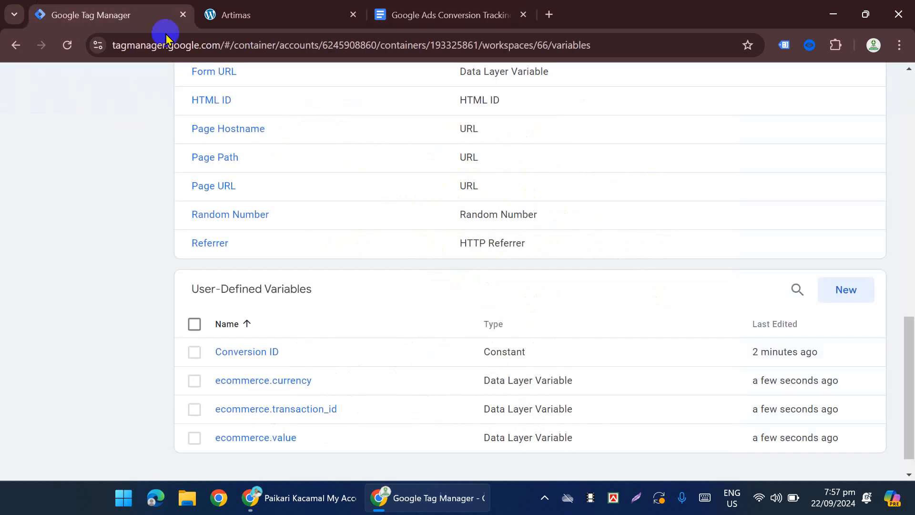
Duplicate the ecommerce.value variable, use "customerBillingEmail" as both its title and data layer variable name, and save it.
{"action": "scroll", "coordinate": [419, 292], "scroll_direction": "down", "scroll_amount": 1}
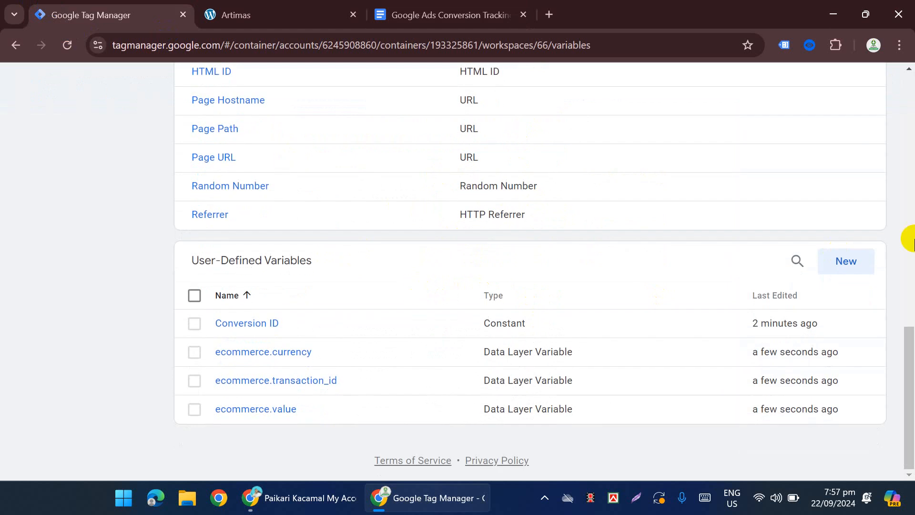
{"action": "left_click", "coordinate": [261, 411]}
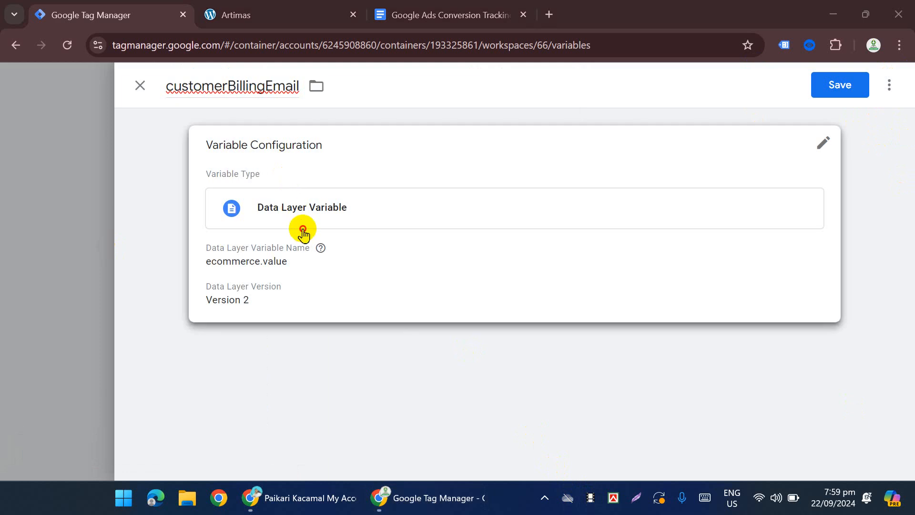
{"action": "left_click", "coordinate": [313, 289]}
{"action": "key", "text": "ctrl+a"}
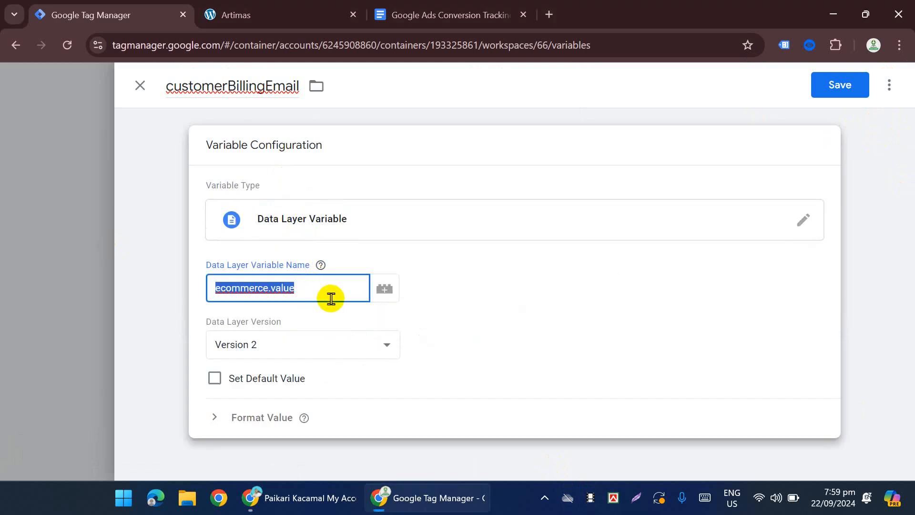
{"action": "key", "text": "ctrl+v"}
{"action": "left_click", "coordinate": [834, 84]}
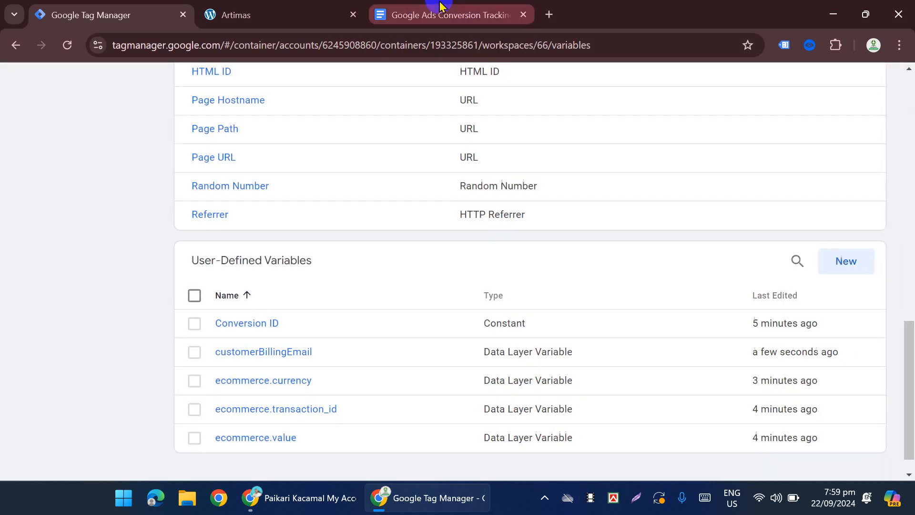
Copy "customerBillingPhone" from the Google Docs instructions and switch back to Google Tag Manager.
{"action": "left_click", "coordinate": [440, 7]}
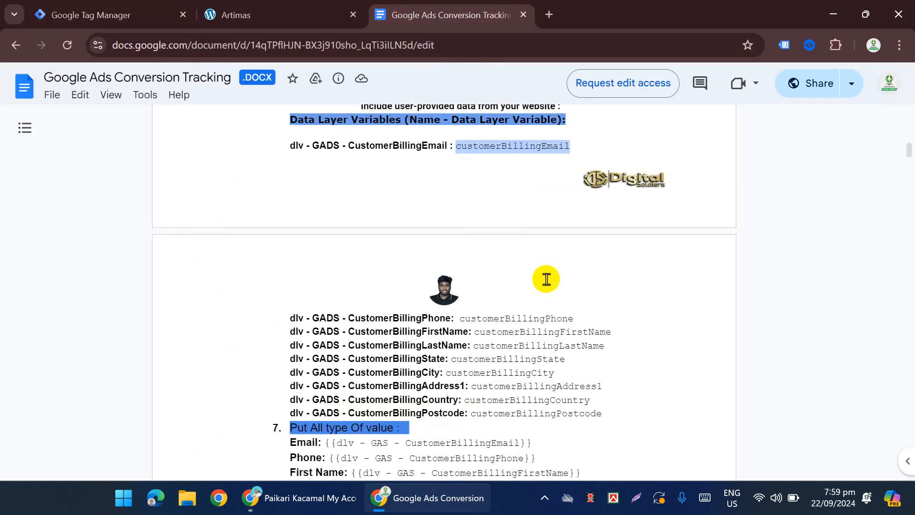
{"action": "double_click", "coordinate": [527, 320]}
{"action": "key", "text": "ctrl+c"}
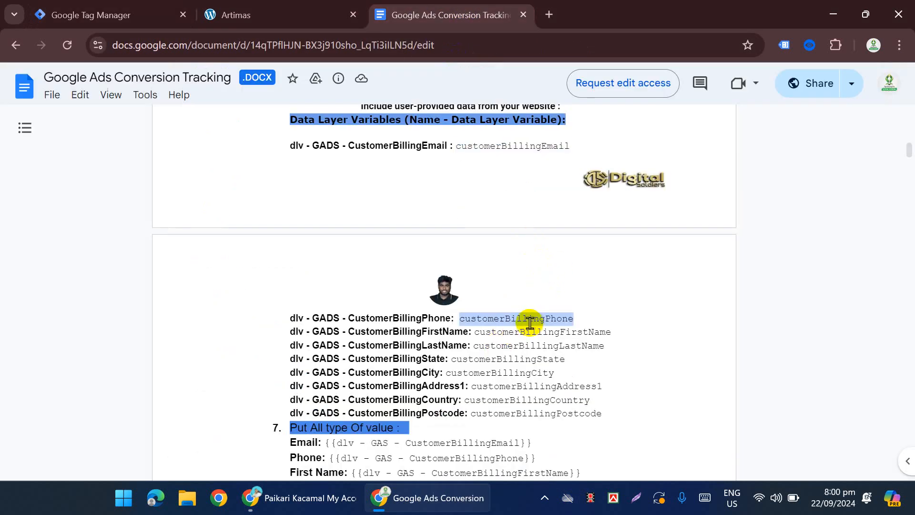
{"action": "left_click", "coordinate": [83, 10]}
Duplicate the ecommerce.value variable and title the copy "customerBillingPhone".
{"action": "left_click", "coordinate": [246, 438]}
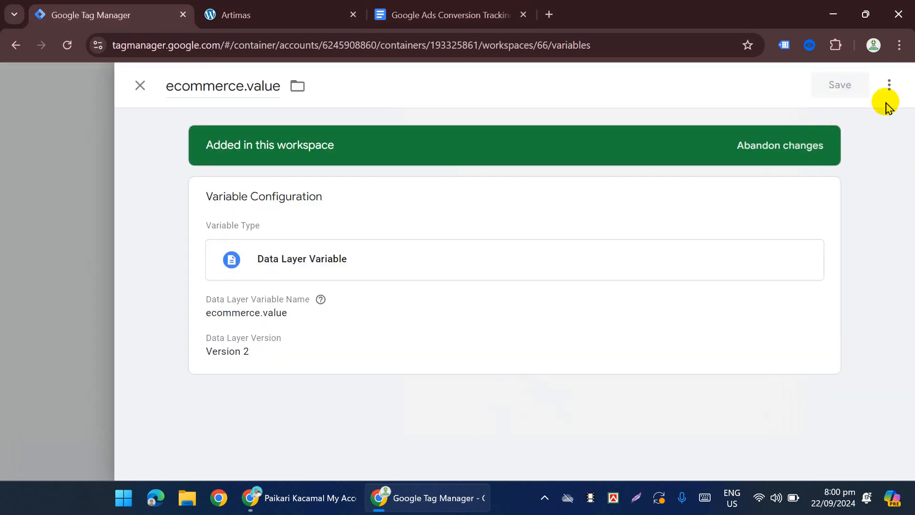
{"action": "left_click", "coordinate": [887, 89]}
{"action": "left_click", "coordinate": [840, 119]}
{"action": "left_click", "coordinate": [268, 92]}
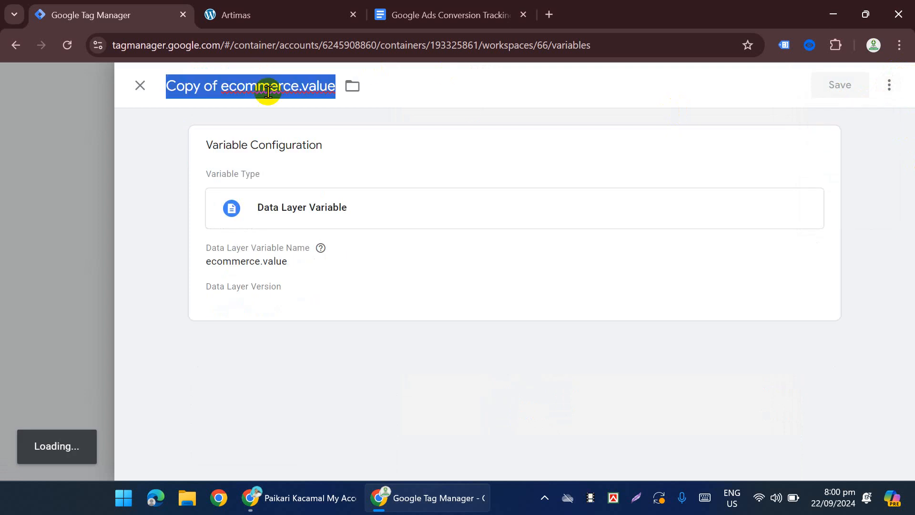
{"action": "key", "text": "ctrl+v"}
Set the copied variable's data layer variable name to "customerBillingPhone" and save it.
{"action": "left_click", "coordinate": [333, 200]}
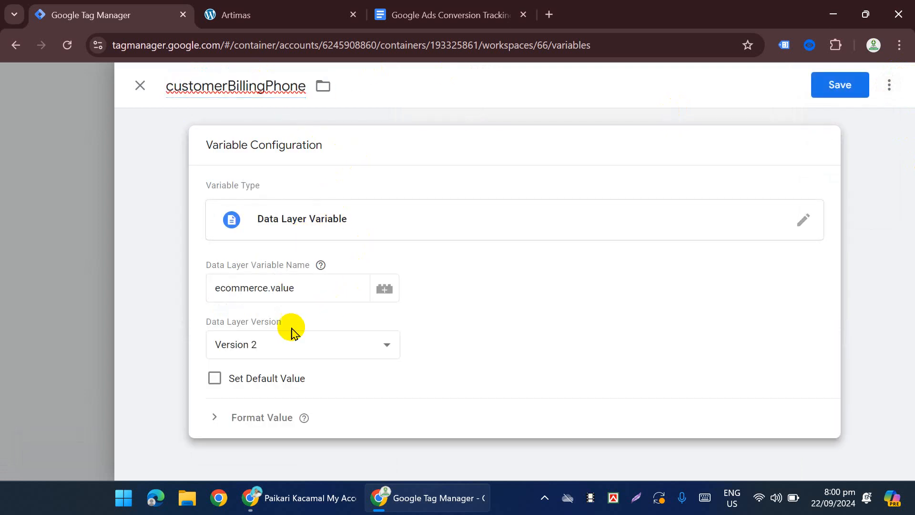
{"action": "left_click", "coordinate": [302, 286]}
{"action": "key", "text": "ctrl+a"}
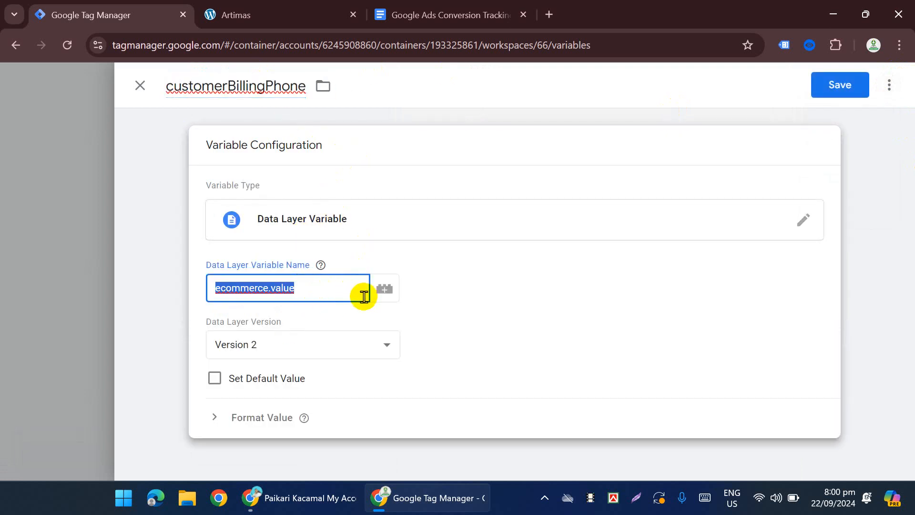
{"action": "left_click", "coordinate": [846, 89]}
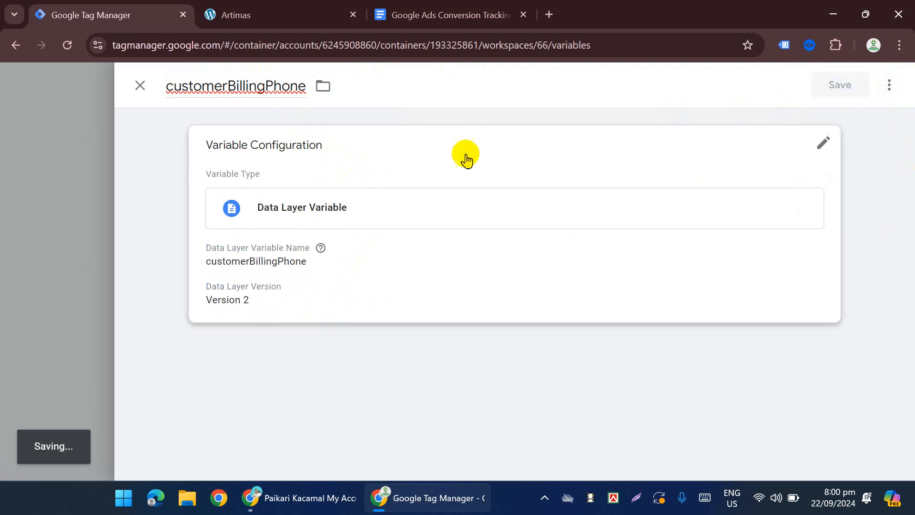
Copy "customerBillingFirstName" from the Google Docs instructions and switch back to Google Tag Manager.
{"action": "left_click", "coordinate": [466, 17]}
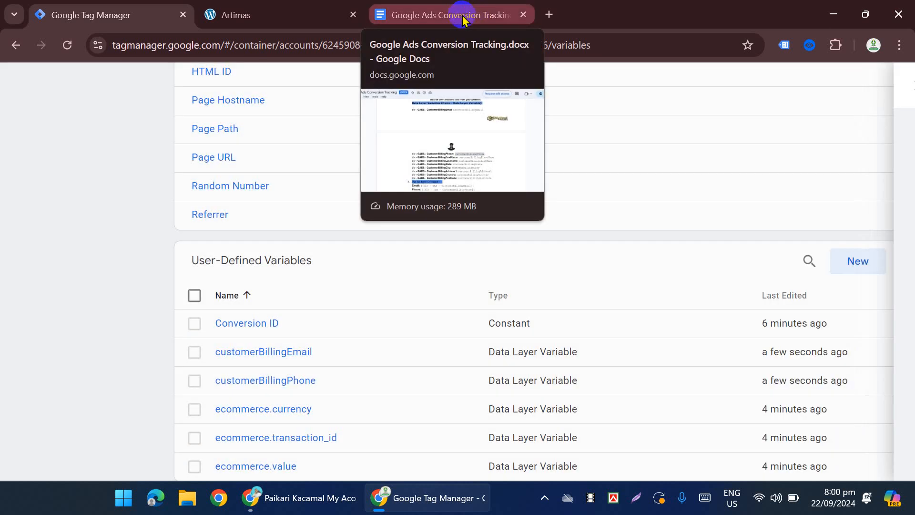
{"action": "left_click", "coordinate": [463, 16]}
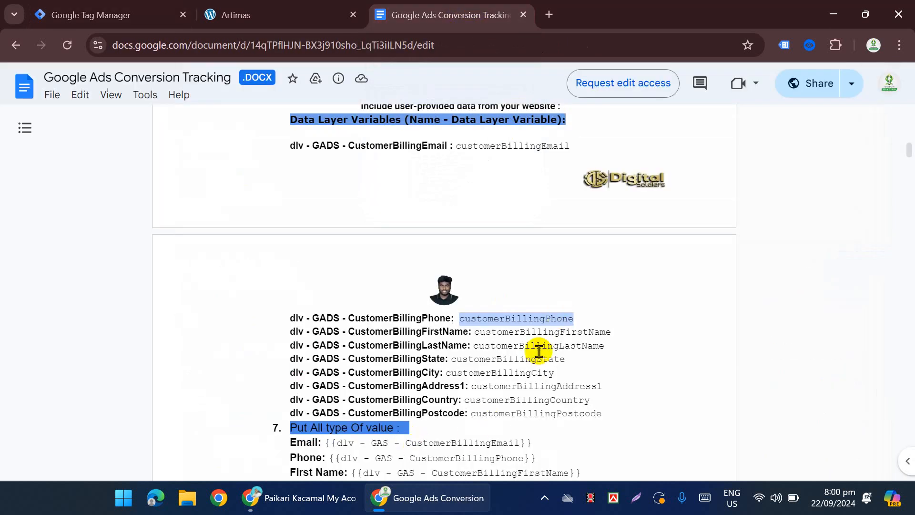
{"action": "double_click", "coordinate": [538, 337]}
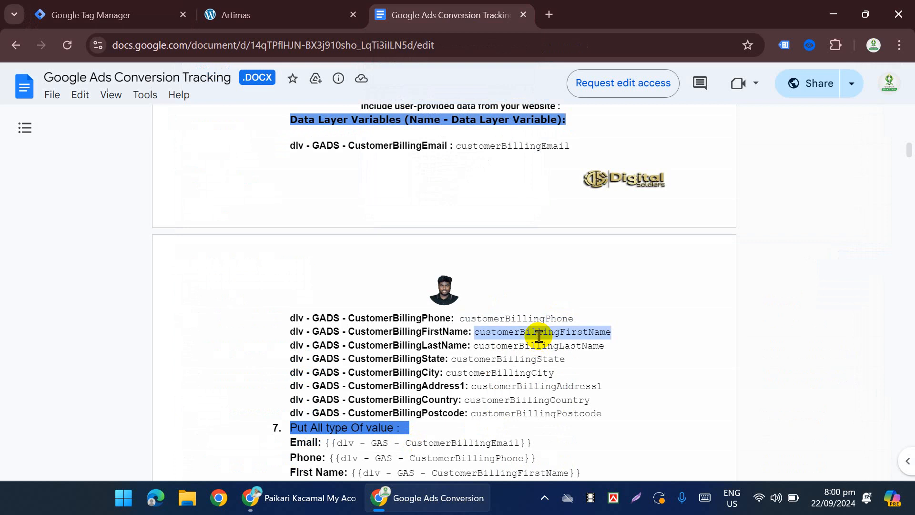
{"action": "left_click", "coordinate": [67, 12]}
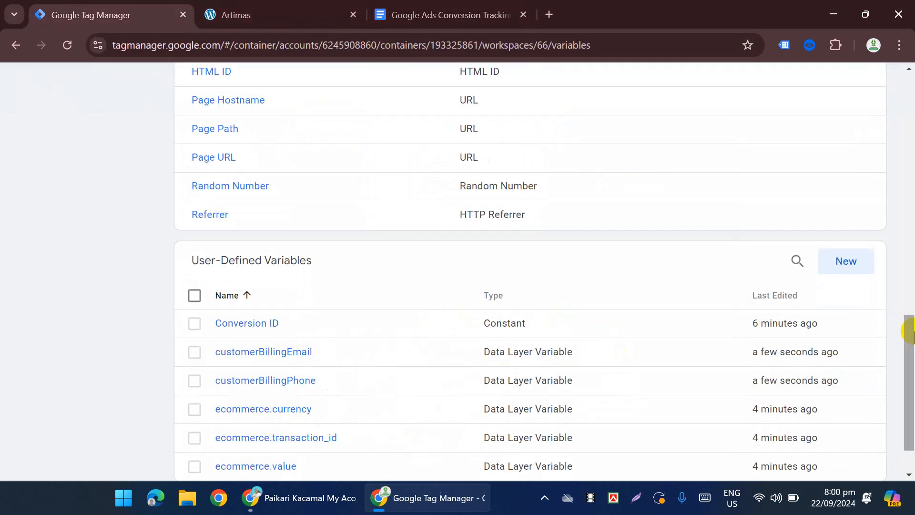
Duplicate the ecommerce.value variable and title the copy "customerBillingFirstName".
{"action": "left_click", "coordinate": [267, 465]}
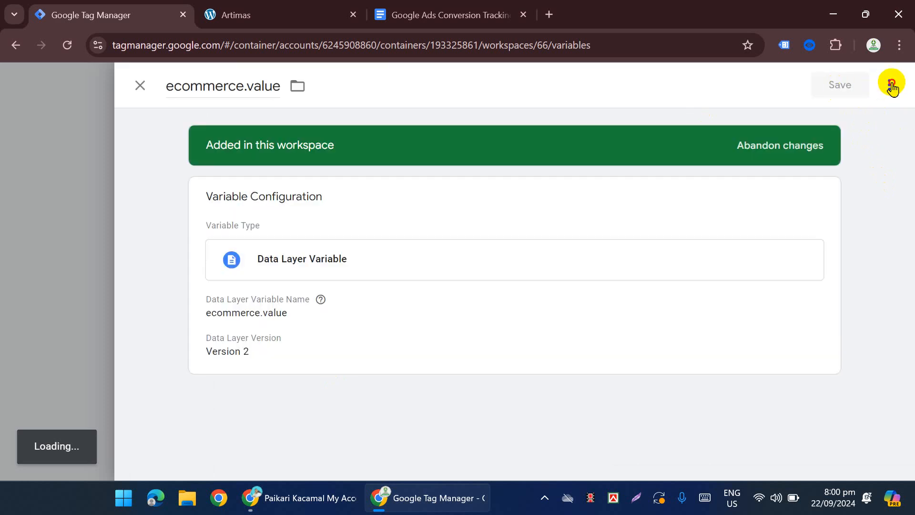
{"action": "left_click", "coordinate": [889, 85]}
{"action": "left_click", "coordinate": [852, 123]}
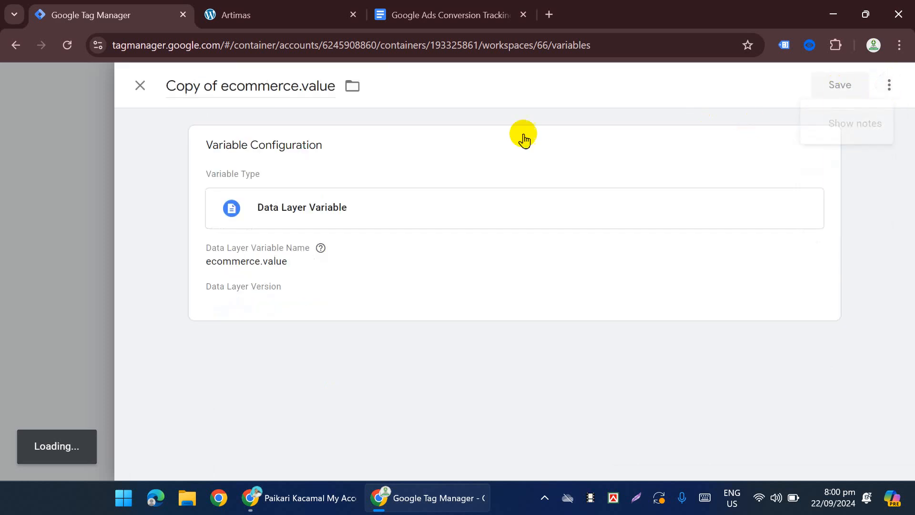
{"action": "left_click", "coordinate": [246, 90]}
{"action": "key", "text": "ctrl+a"}
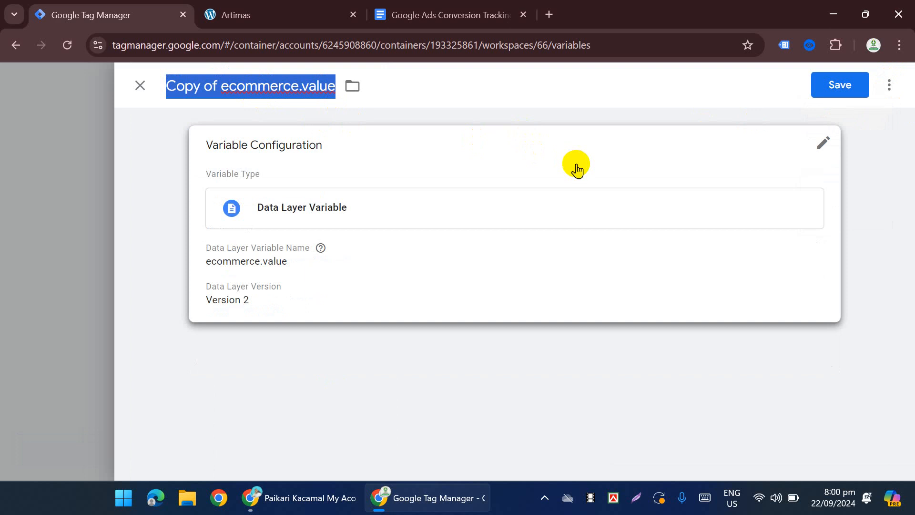
{"action": "key", "text": "ctrl+v"}
Set the new copy's data layer variable name to "customerBillingFirstName" and save the variable.
{"action": "left_click", "coordinate": [362, 220]}
{"action": "triple_click", "coordinate": [310, 294]}
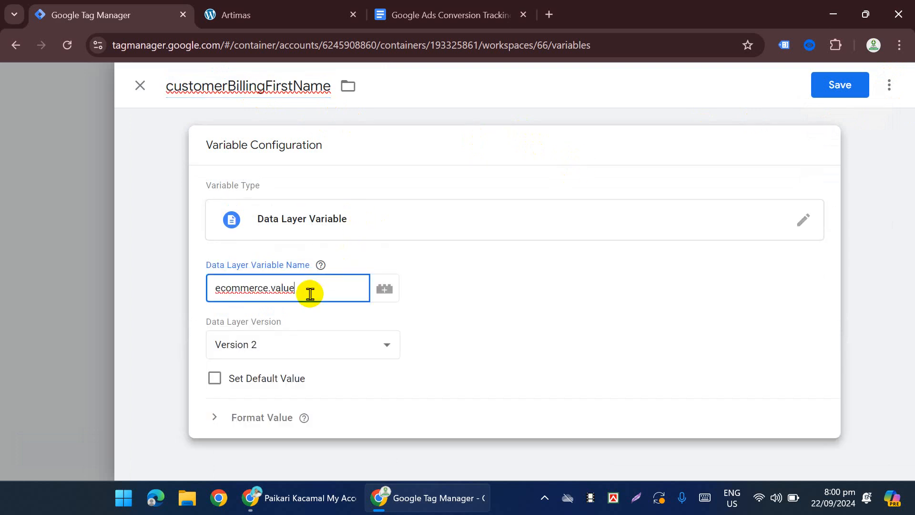
{"action": "key", "text": "ctrl+v"}
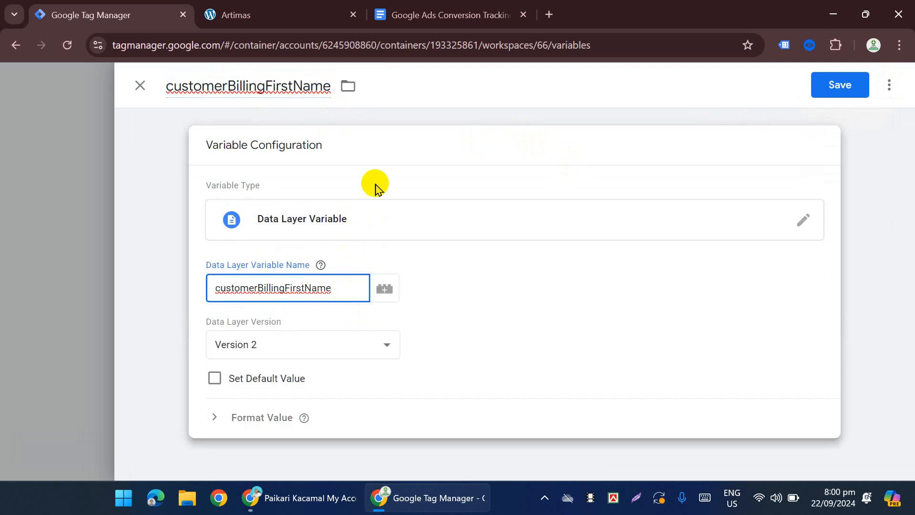
{"action": "left_click", "coordinate": [851, 92]}
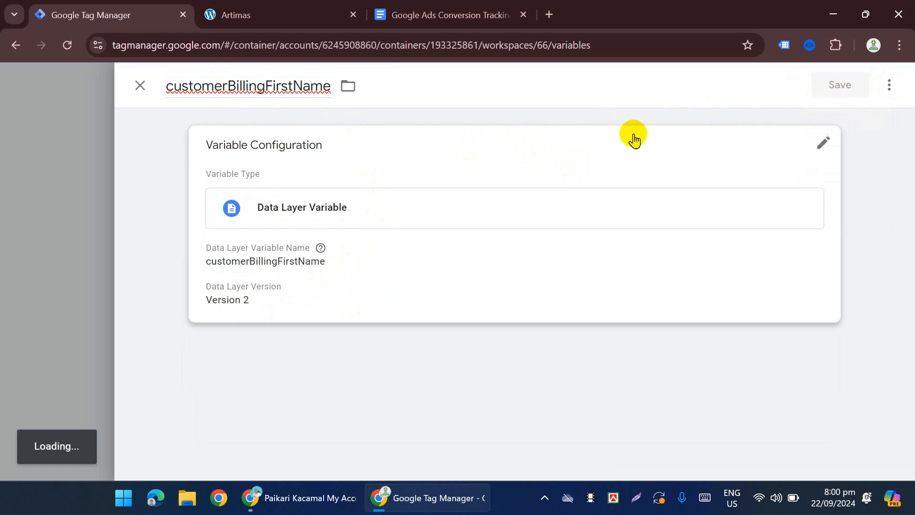
Create another copy of the ecommerce.value variable from the user-defined variables.
{"action": "scroll", "coordinate": [281, 428], "scroll_direction": "down", "scroll_amount": 2}
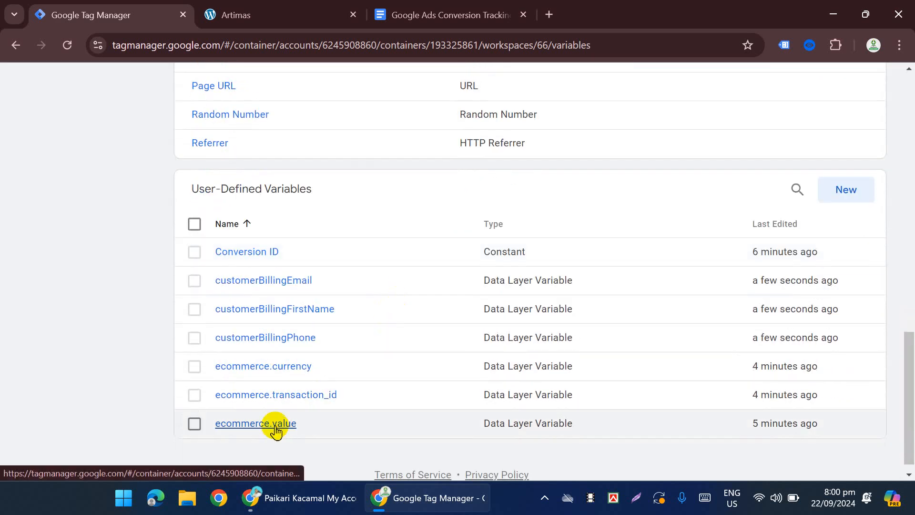
{"action": "left_click", "coordinate": [281, 424]}
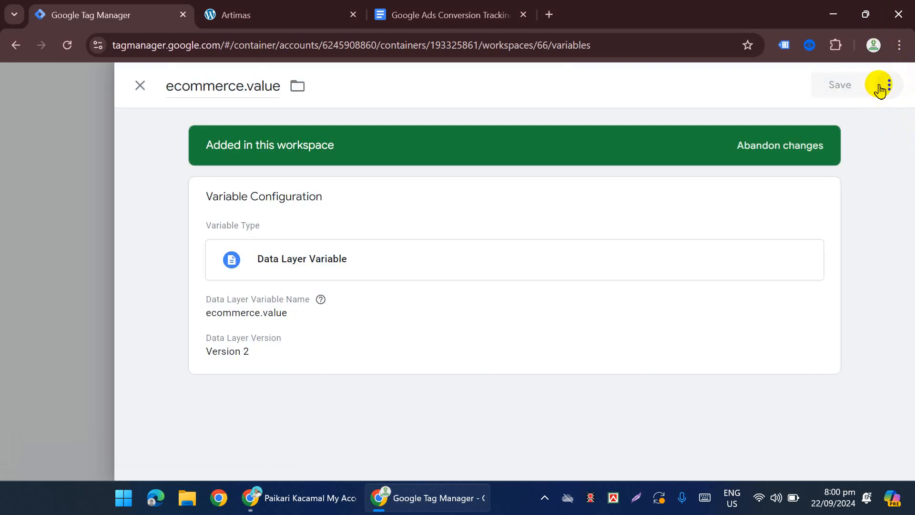
{"action": "left_click", "coordinate": [880, 89]}
{"action": "left_click", "coordinate": [825, 121]}
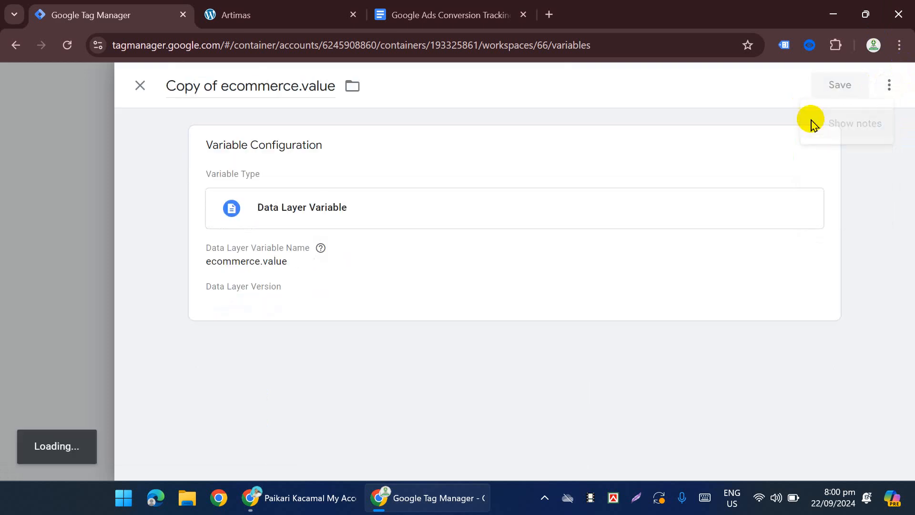
Copy "customerBillingLastName" from the Google Docs instructions and return to the duplicated variable in Google Tag Manager.
{"action": "left_click", "coordinate": [452, 15]}
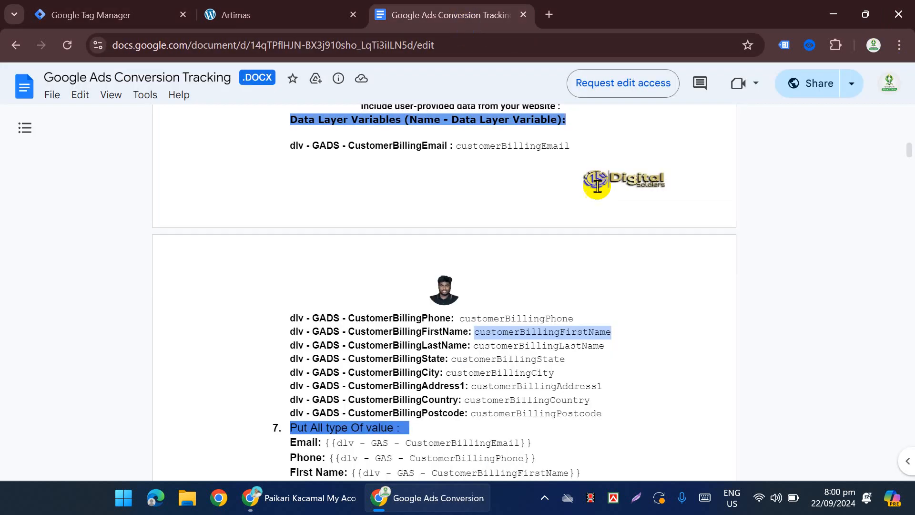
{"action": "double_click", "coordinate": [553, 345]}
{"action": "left_click", "coordinate": [119, 15]}
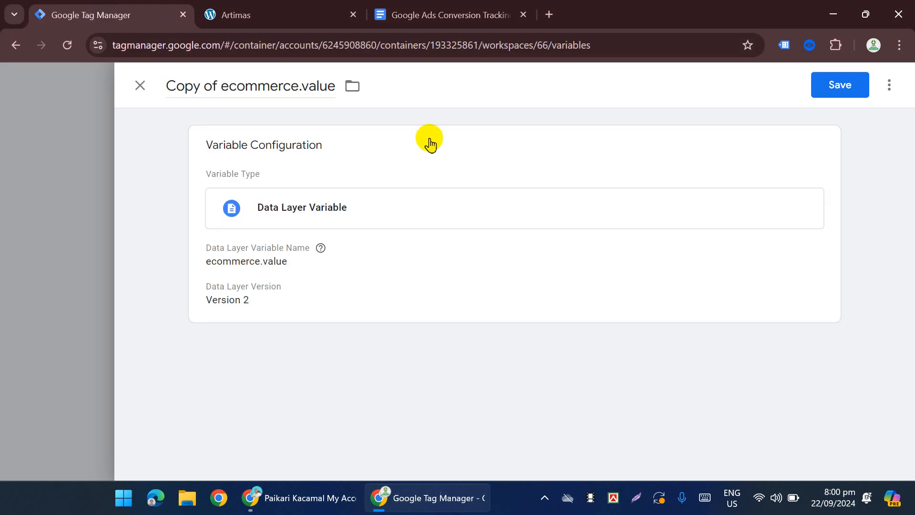
Set both the title and the data layer variable name of the ecommerce.value copy to "customerBillingLastName" and save it.
{"action": "key", "text": "ctrl+a"}
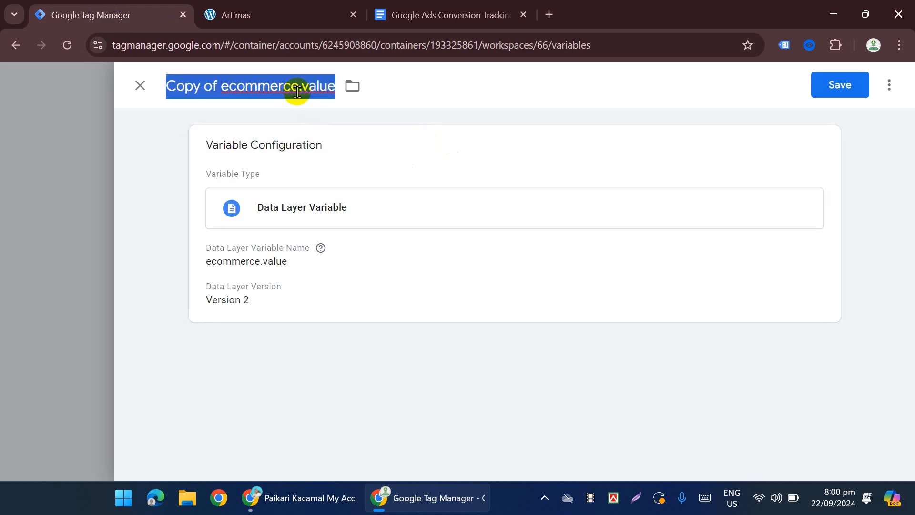
{"action": "key", "text": "ctrl+v"}
{"action": "left_click", "coordinate": [379, 217]}
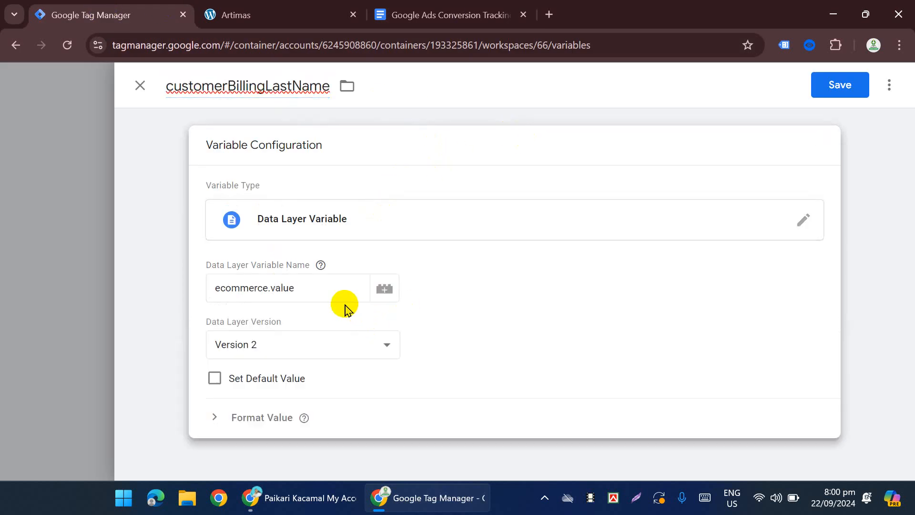
{"action": "triple_click", "coordinate": [330, 290]}
{"action": "key", "text": "ctrl+v"}
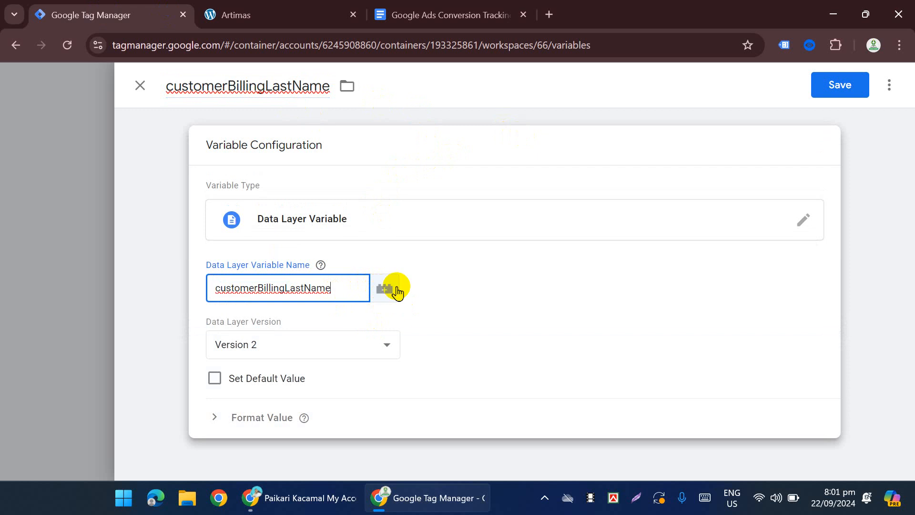
{"action": "left_click", "coordinate": [850, 82]}
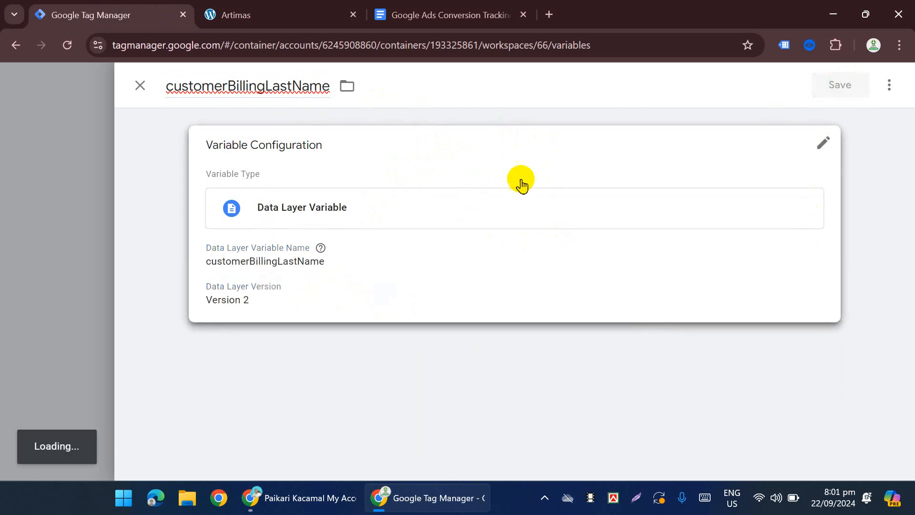
Copy "customerBillingState" from the Google Docs instructions and switch back to Google Tag Manager.
{"action": "left_click", "coordinate": [448, 14]}
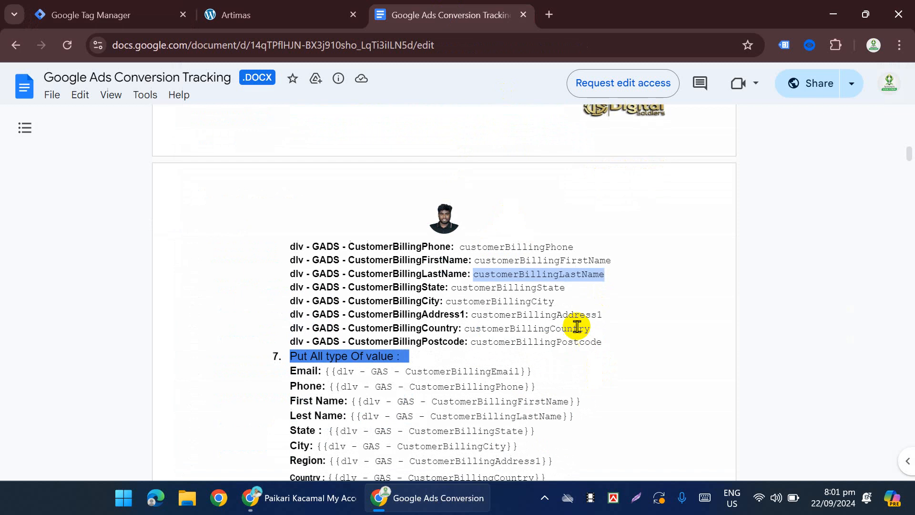
{"action": "double_click", "coordinate": [507, 289]}
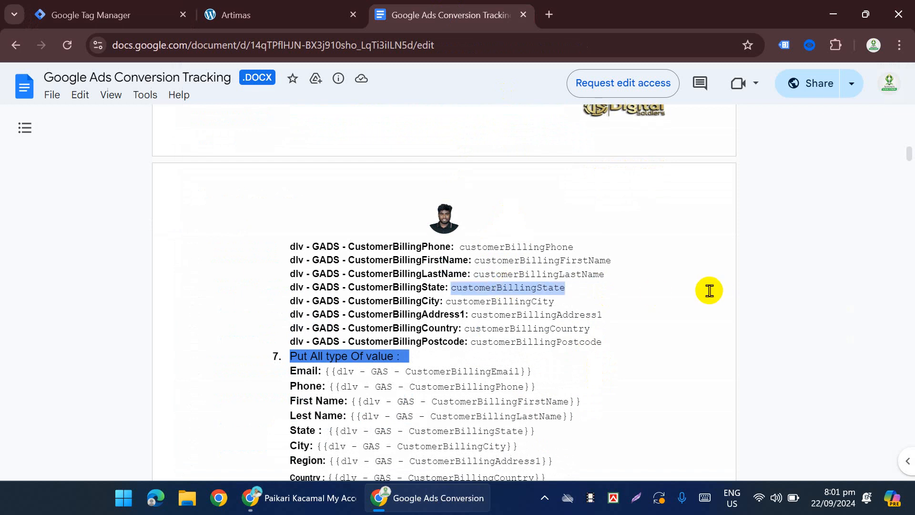
{"action": "left_click", "coordinate": [122, 10]}
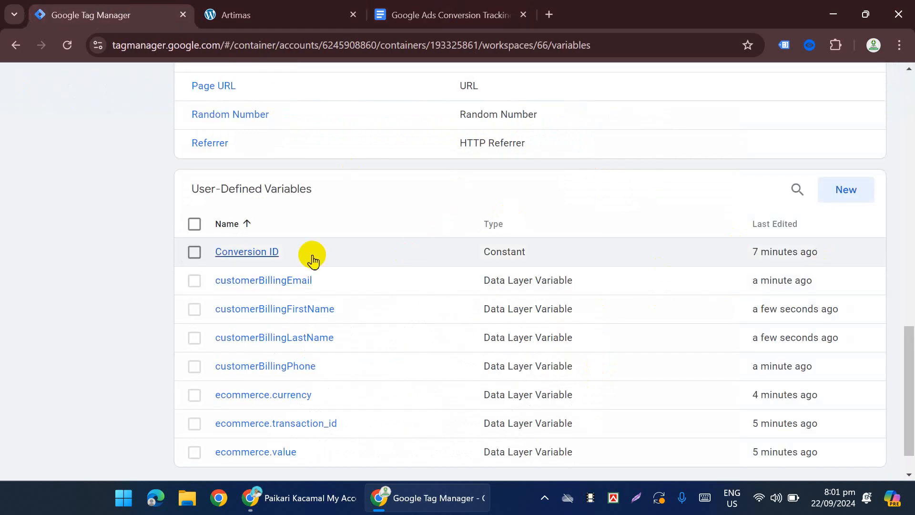
Duplicate the customerBillingEmail variable and title the copy "customerBillingState".
{"action": "left_click", "coordinate": [264, 281]}
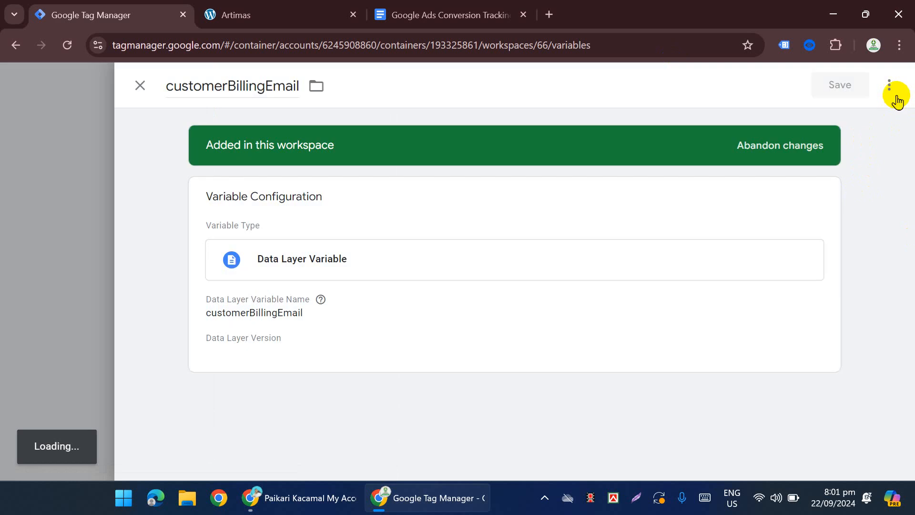
{"action": "left_click", "coordinate": [889, 86]}
{"action": "left_click", "coordinate": [853, 118]}
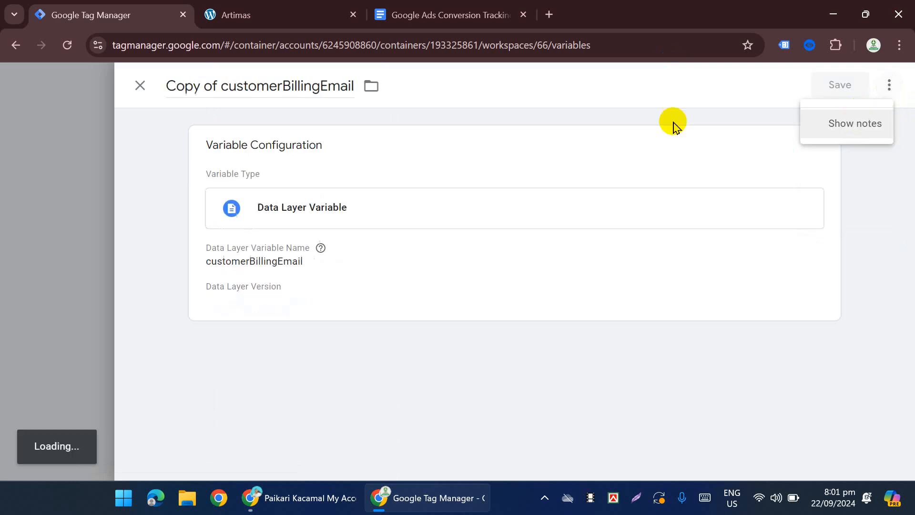
{"action": "triple_click", "coordinate": [295, 88]}
{"action": "type", "text": "customerBillingState"}
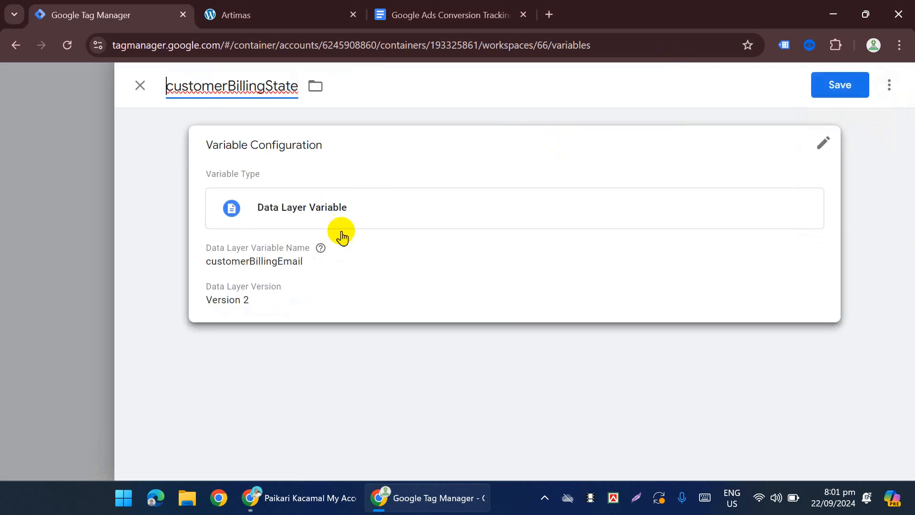
Set the copy's data layer variable name to "customerBillingState" and save the variable.
{"action": "double_click", "coordinate": [365, 293]}
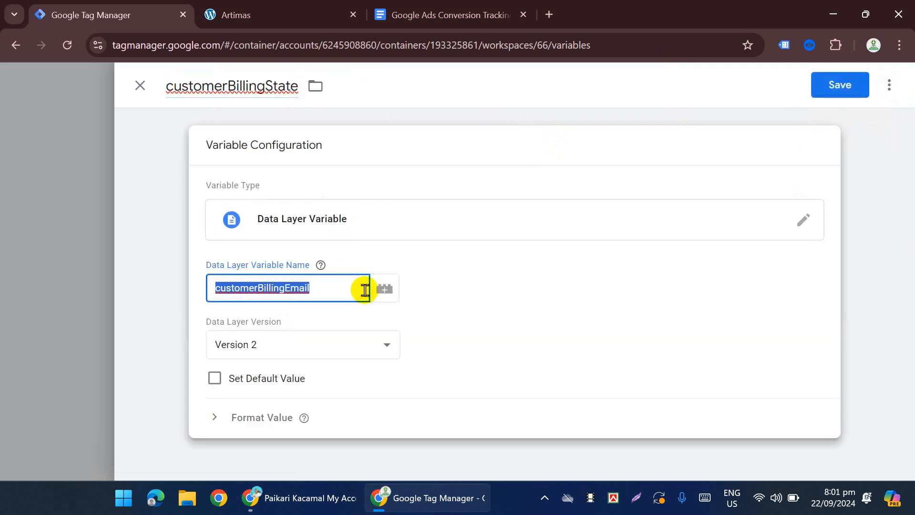
{"action": "key", "text": "ctrl+v"}
{"action": "left_click", "coordinate": [839, 87]}
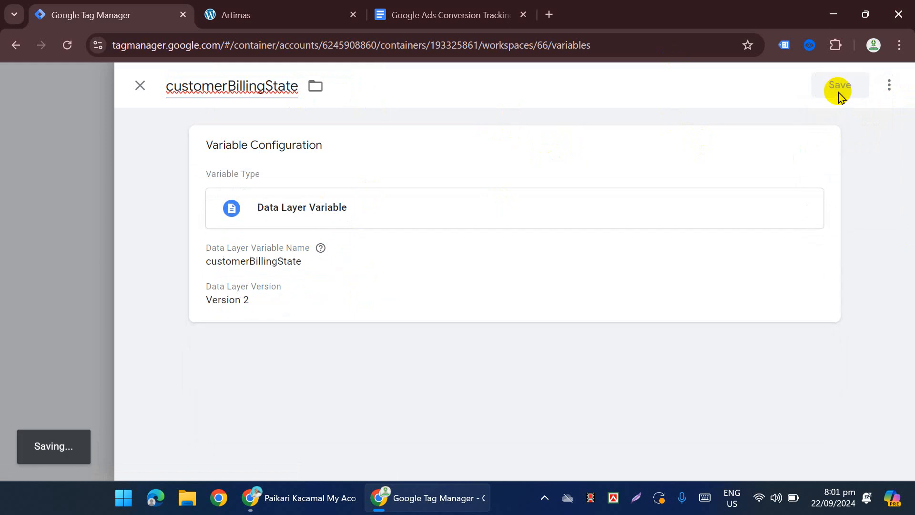
Copy "customerBillingCity" from the Google Docs instructions and switch back to Google Tag Manager.
{"action": "left_click", "coordinate": [475, 8]}
{"action": "double_click", "coordinate": [514, 301]}
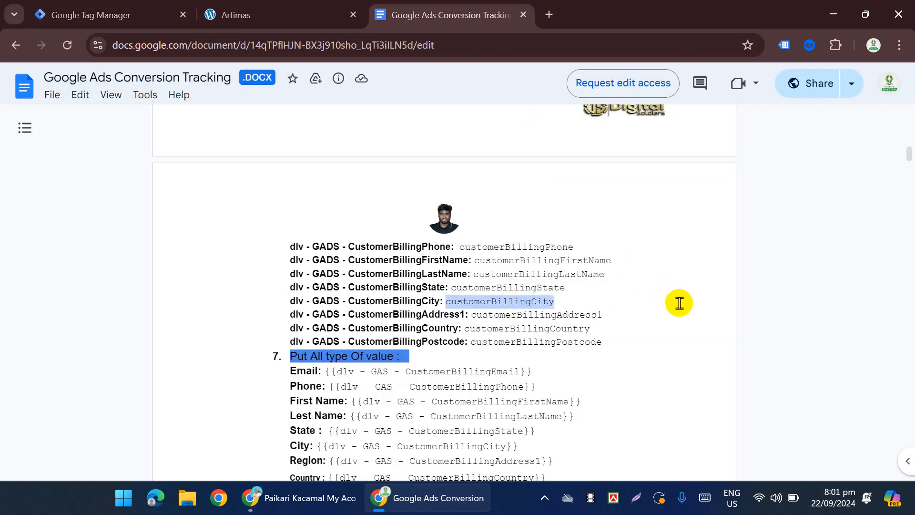
{"action": "left_click", "coordinate": [174, 17]}
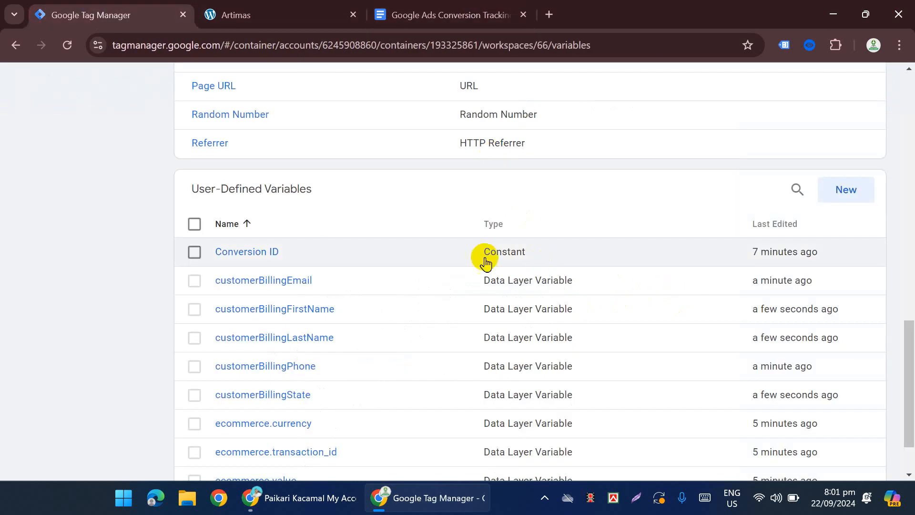
Duplicate the customerBillingEmail variable and title the copy "customerBillingCity".
{"action": "left_click", "coordinate": [292, 279]}
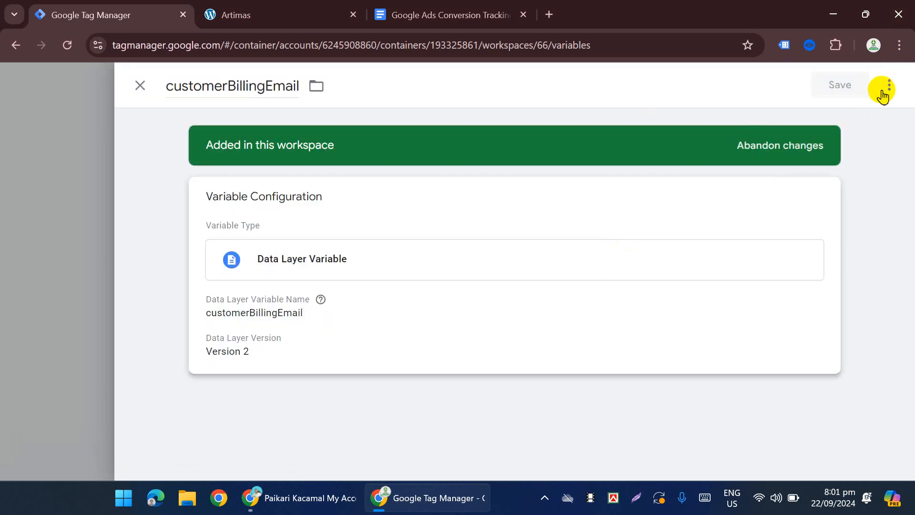
{"action": "left_click", "coordinate": [889, 85]}
{"action": "left_click", "coordinate": [858, 119]}
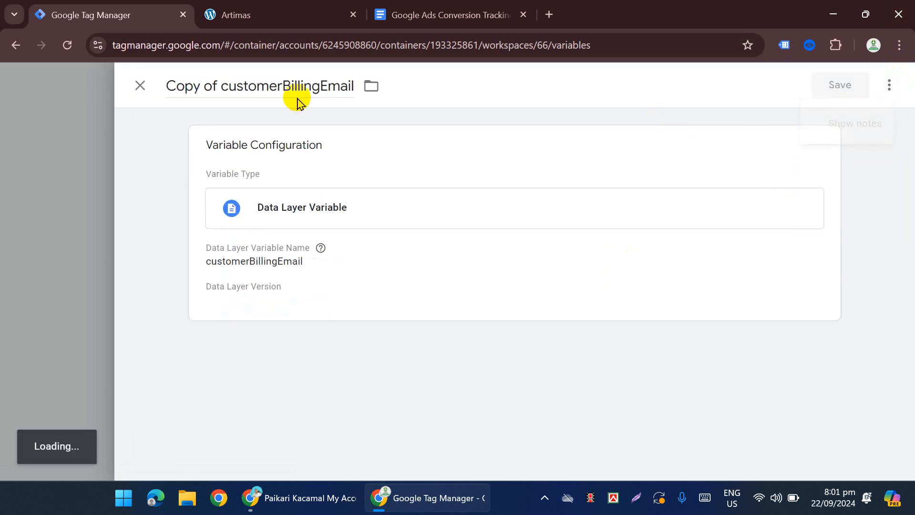
{"action": "triple_click", "coordinate": [267, 90]}
{"action": "key", "text": "ctrl+v"}
Set the copy's data layer variable name to "customerBillingCity" and save the variable.
{"action": "left_click", "coordinate": [363, 225]}
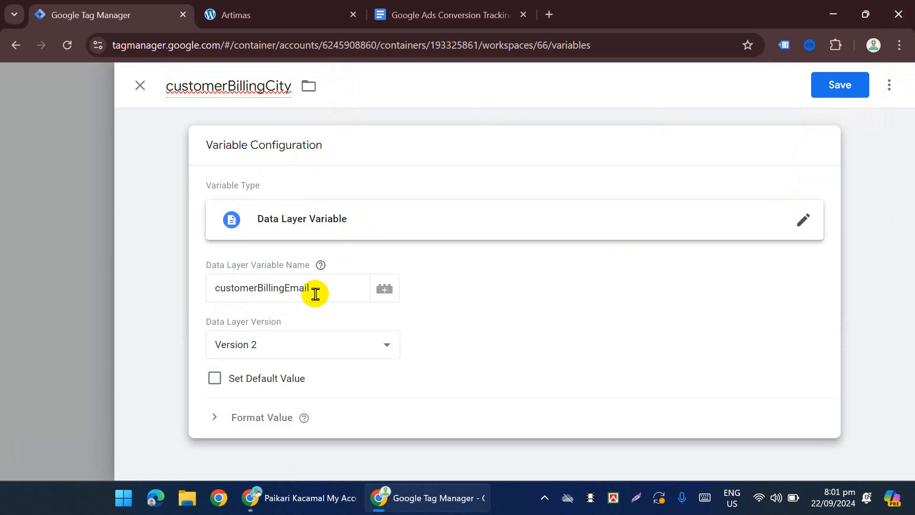
{"action": "left_click", "coordinate": [323, 288]}
{"action": "double_click", "coordinate": [328, 294]}
{"action": "key", "text": "ctrl+v"}
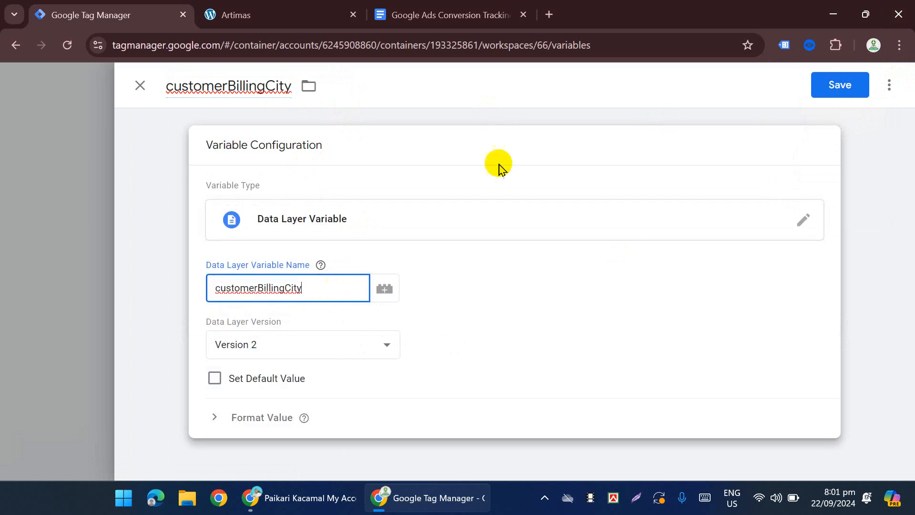
{"action": "left_click", "coordinate": [857, 89]}
Copy "customerBillingAddress1" from the Google Docs instructions and switch back to Google Tag Manager.
{"action": "left_click", "coordinate": [454, 15]}
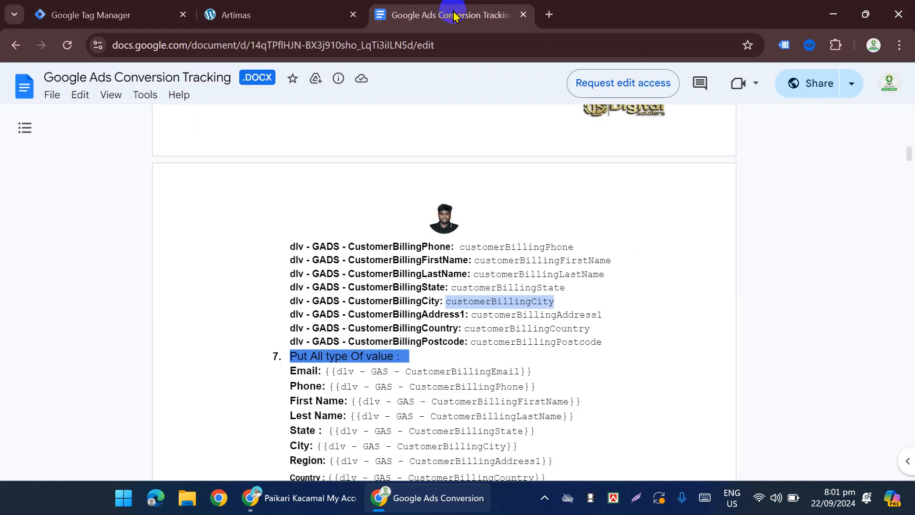
{"action": "double_click", "coordinate": [551, 313]}
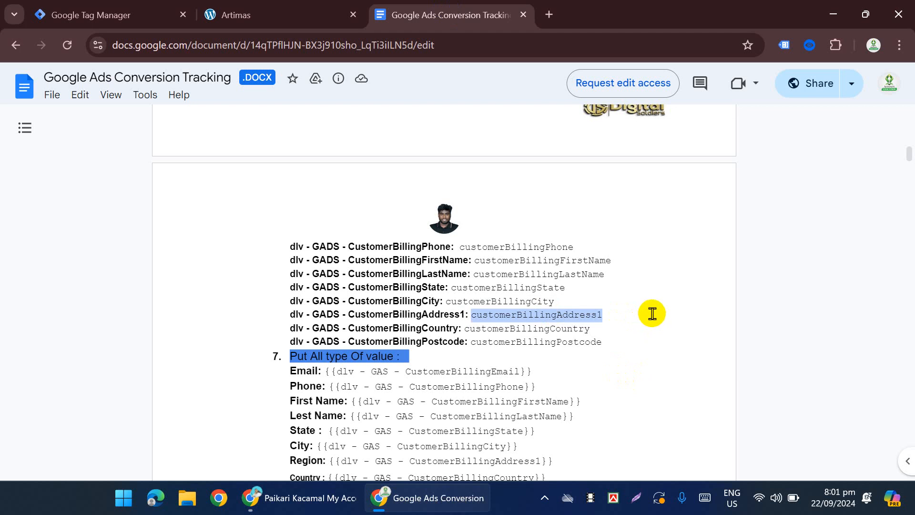
{"action": "left_click", "coordinate": [91, 15]}
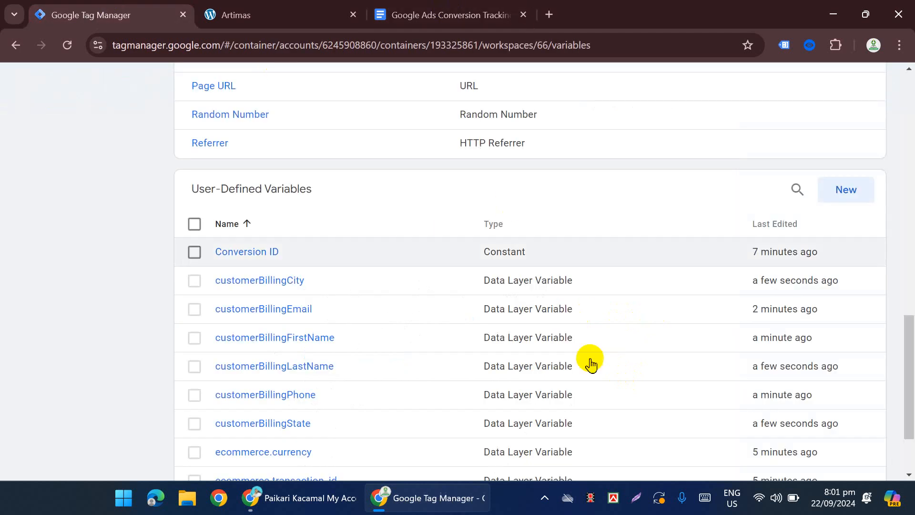
Duplicate the customerBillingEmail variable and set the copy's data layer variable name to "customerBillingAddress1".
{"action": "left_click", "coordinate": [274, 309]}
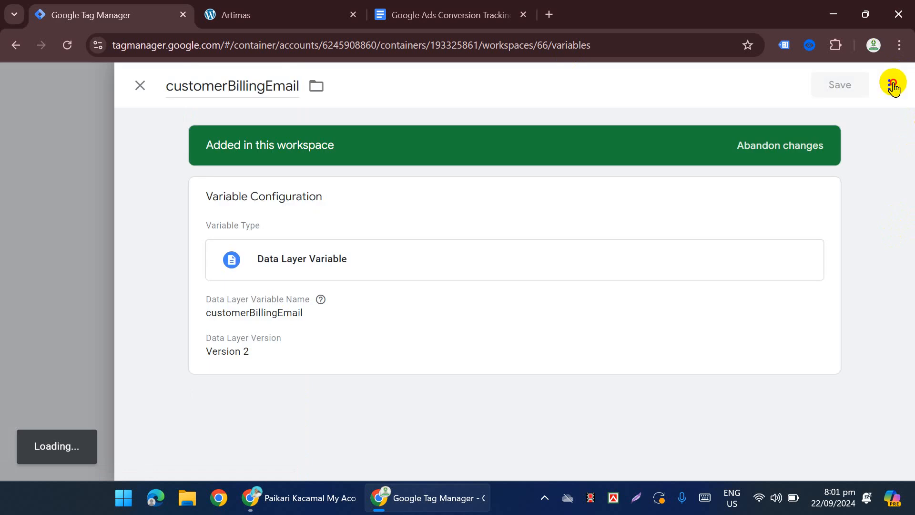
{"action": "left_click", "coordinate": [889, 85]}
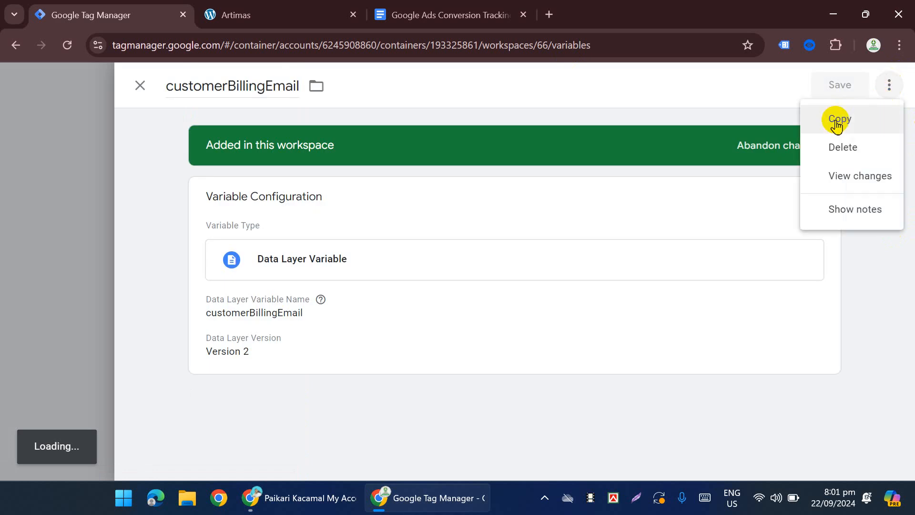
{"action": "left_click", "coordinate": [836, 118]}
{"action": "left_click", "coordinate": [335, 235]}
{"action": "left_click", "coordinate": [333, 287]}
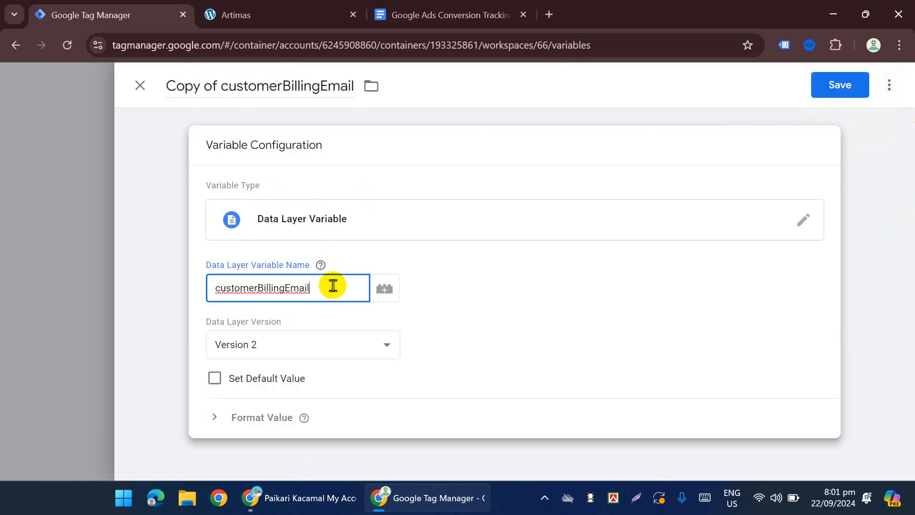
{"action": "double_click", "coordinate": [343, 290]}
{"action": "key", "text": "ctrl+v"}
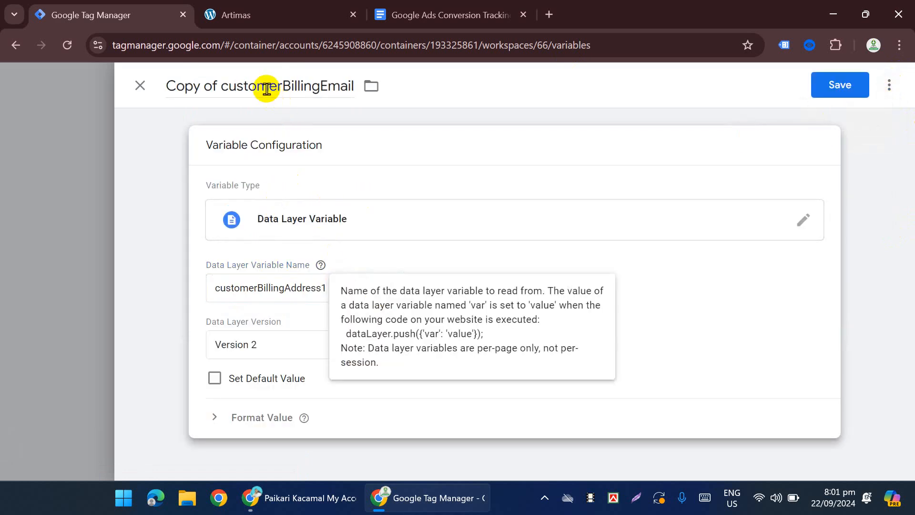
Title the copied variable "customerBillingAddress1" and save it.
{"action": "left_click", "coordinate": [265, 86]}
{"action": "key", "text": "ctrl+v"}
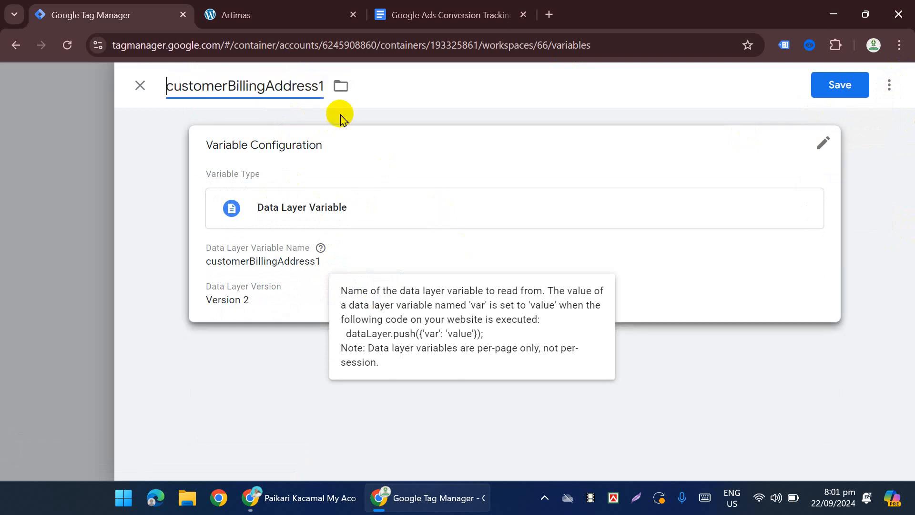
{"action": "left_click", "coordinate": [842, 86]}
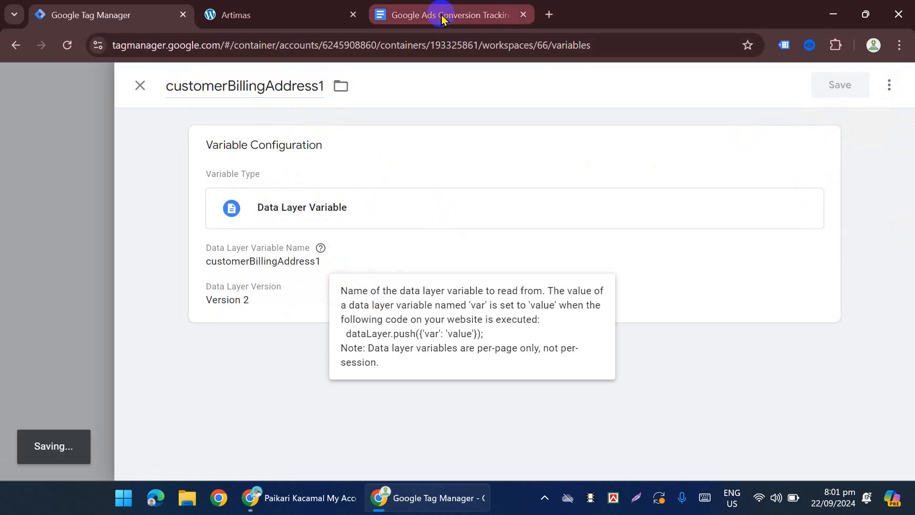
Copy "customerBillingCountry" from the Google Docs instructions and switch back to Google Tag Manager.
{"action": "left_click", "coordinate": [436, 21]}
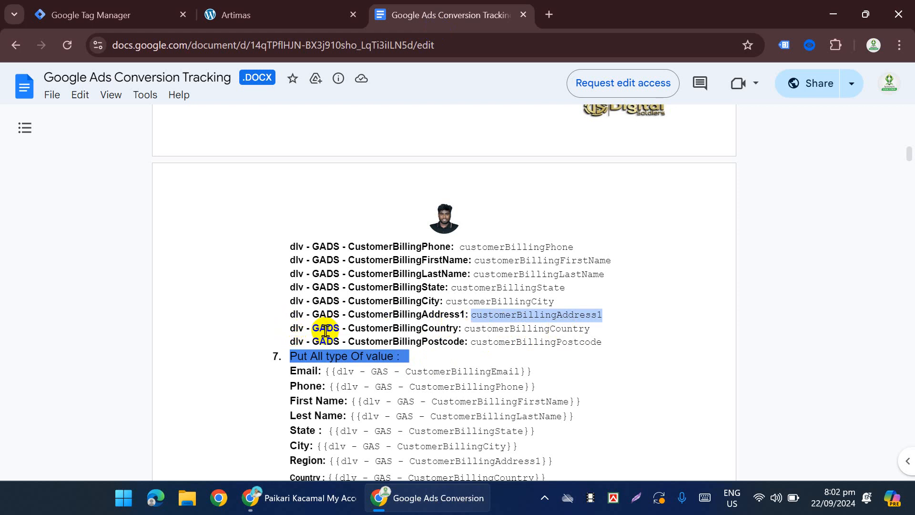
{"action": "triple_click", "coordinate": [555, 327]}
{"action": "double_click", "coordinate": [563, 329]}
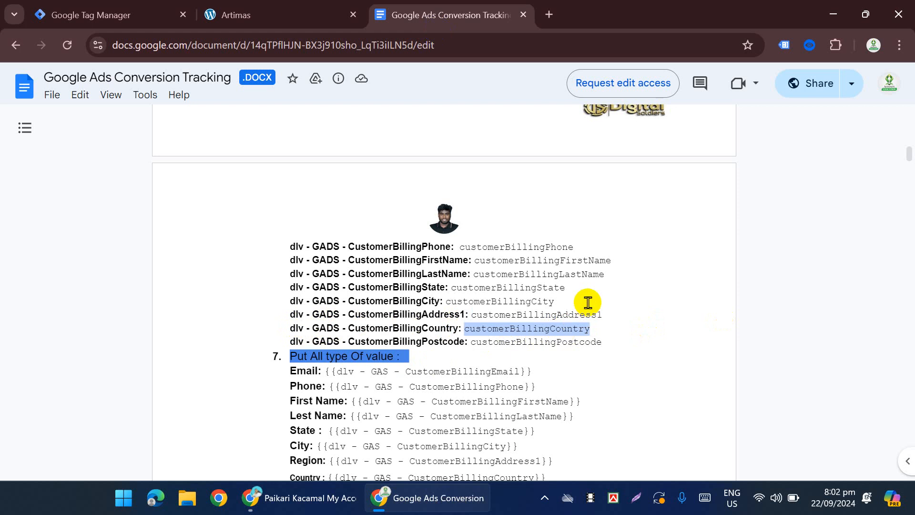
{"action": "left_click", "coordinate": [86, 11]}
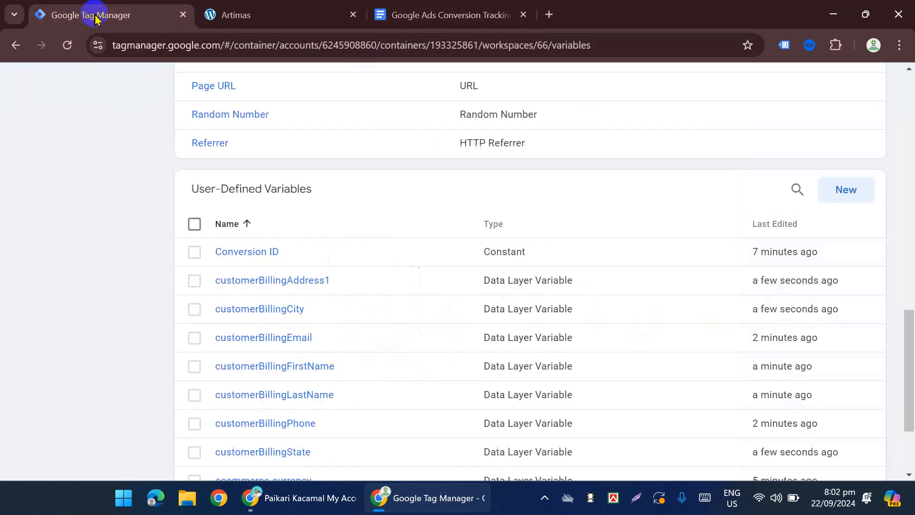
Duplicate the customerBillingAddress1 variable and set the copy's data layer variable name to "customerBillingCountry".
{"action": "left_click", "coordinate": [289, 281]}
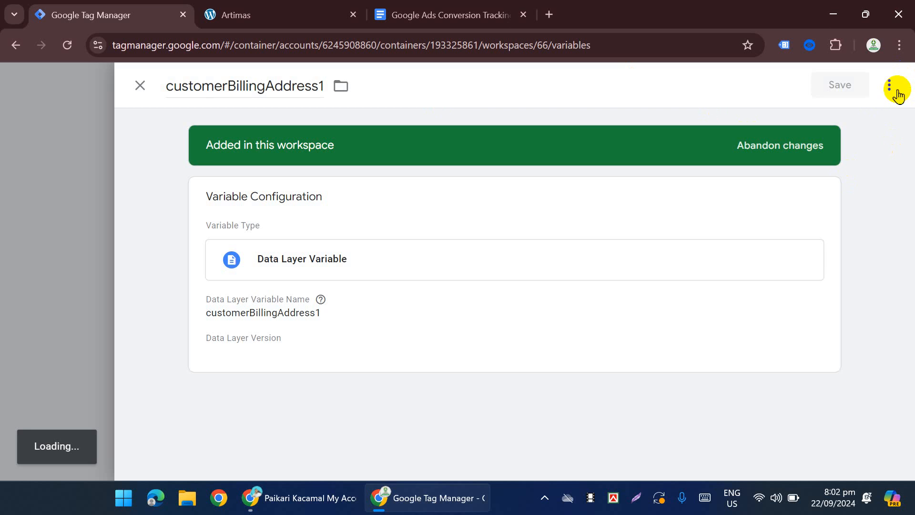
{"action": "left_click", "coordinate": [897, 93]}
{"action": "left_click", "coordinate": [810, 117]}
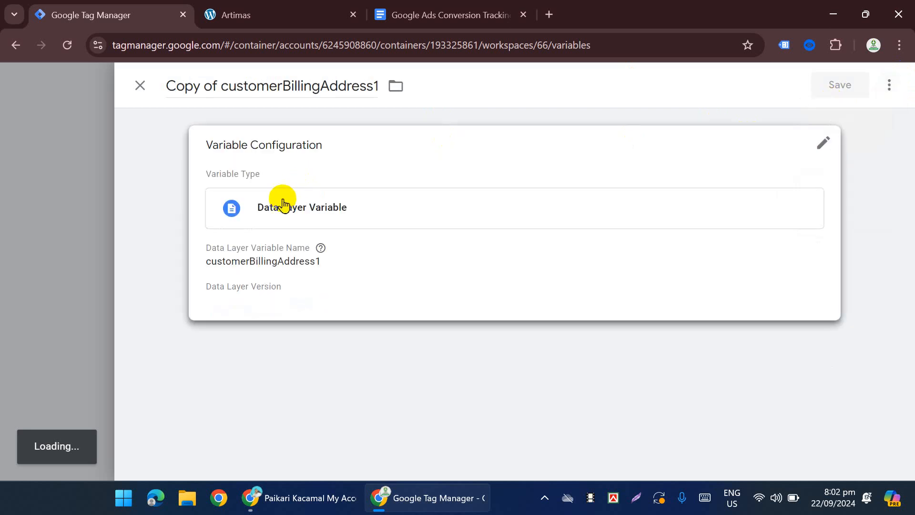
{"action": "left_click", "coordinate": [323, 242]}
{"action": "left_click", "coordinate": [316, 287]}
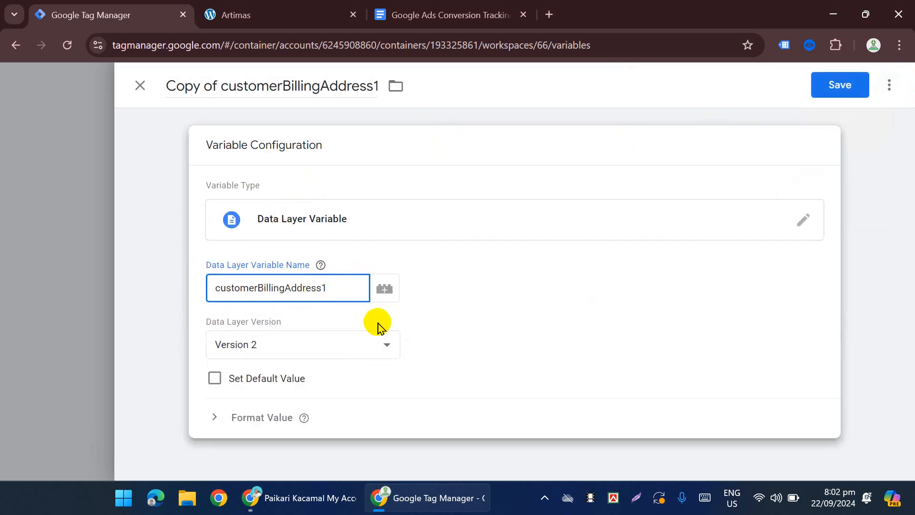
{"action": "key", "text": "ctrl+a"}
{"action": "type", "text": "customerBillingCountry"}
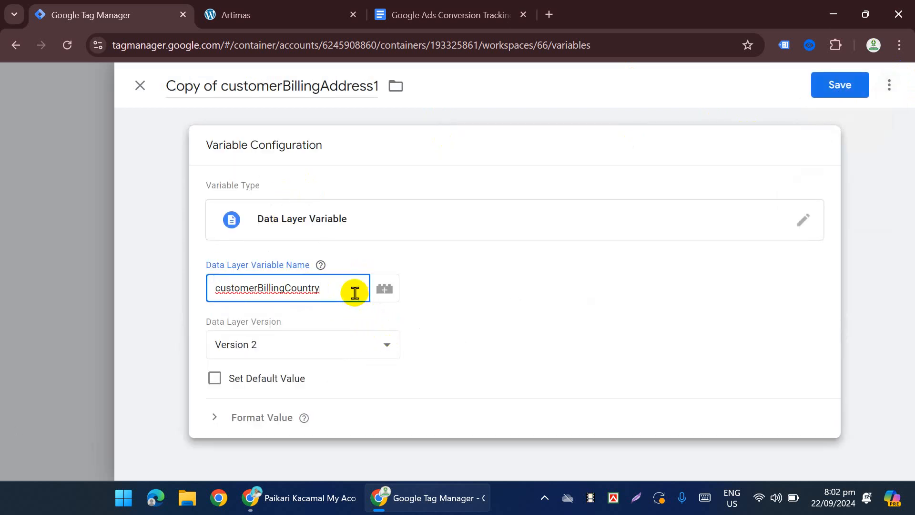
Title the copied variable "dlv - GADS - CustomerBillingCountry", using the name from the Google Docs instructions without its colon, and save it.
{"action": "left_click", "coordinate": [496, 15]}
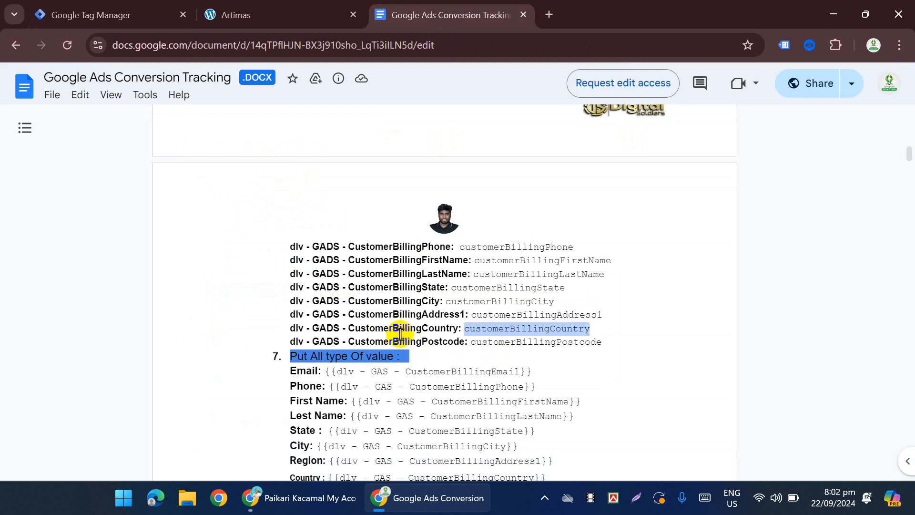
{"action": "left_click_drag", "start_coordinate": [461, 330], "coordinate": [338, 329]}
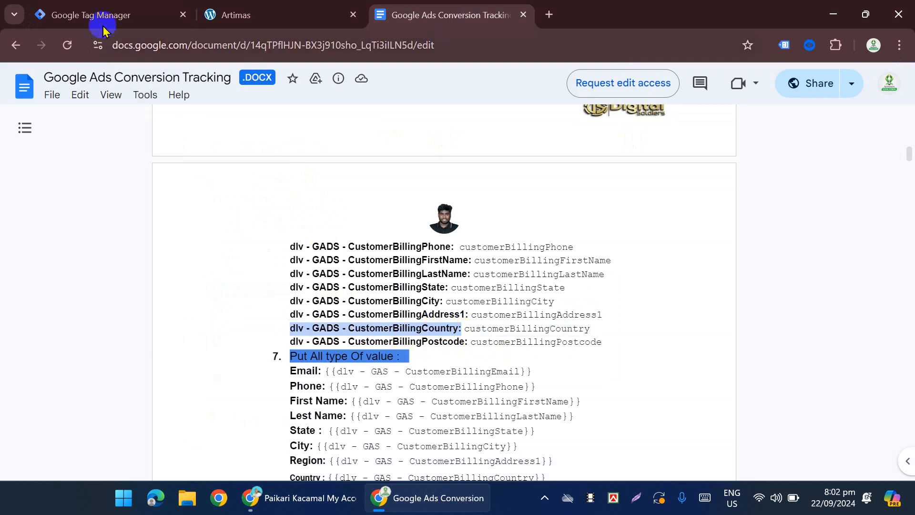
{"action": "left_click", "coordinate": [114, 16]}
{"action": "left_click", "coordinate": [253, 85]}
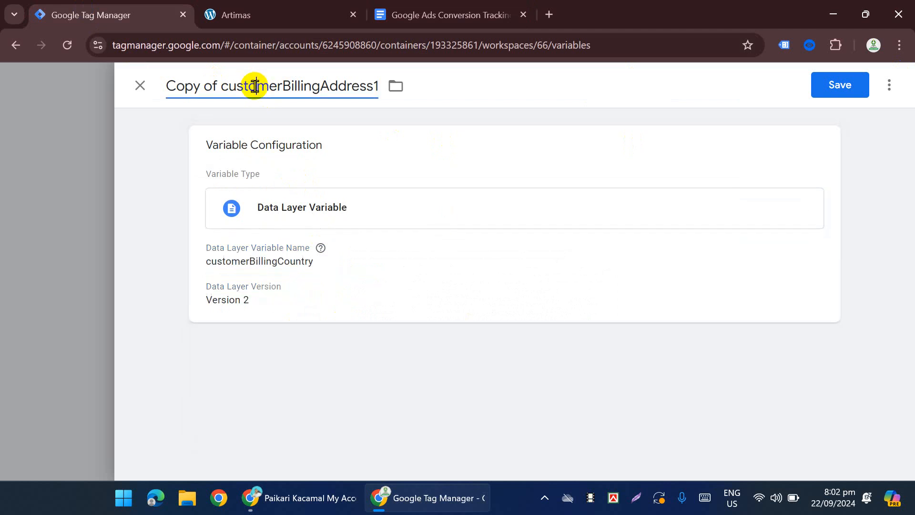
{"action": "key", "text": "ctrl+a"}
{"action": "key", "text": "ctrl+v"}
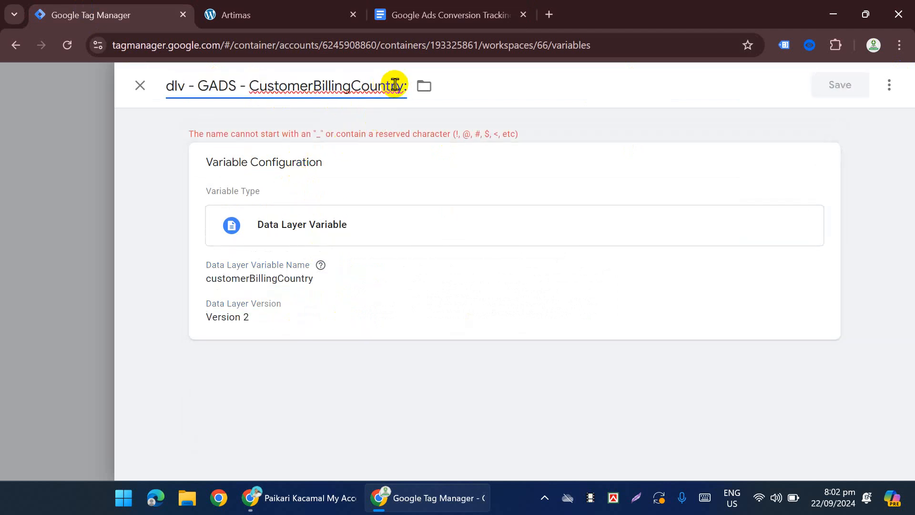
{"action": "left_click", "coordinate": [410, 87]}
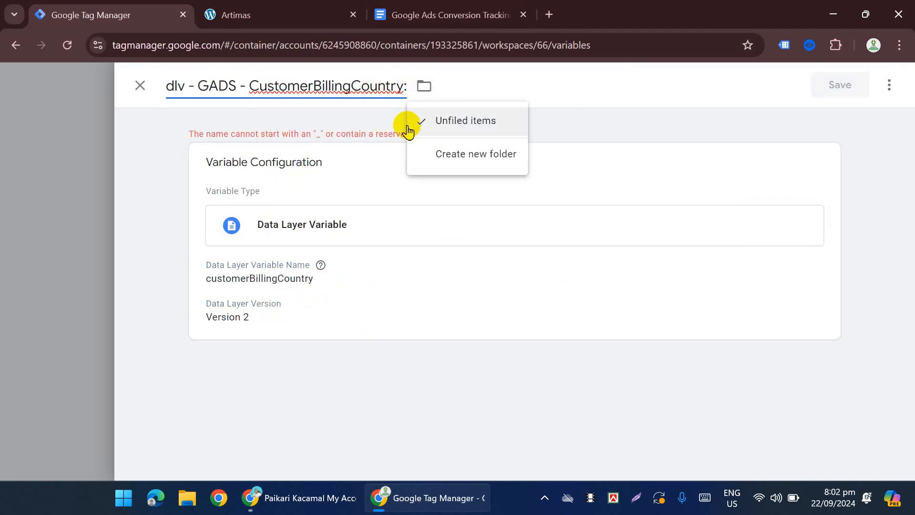
{"action": "key", "text": "BackSpace"}
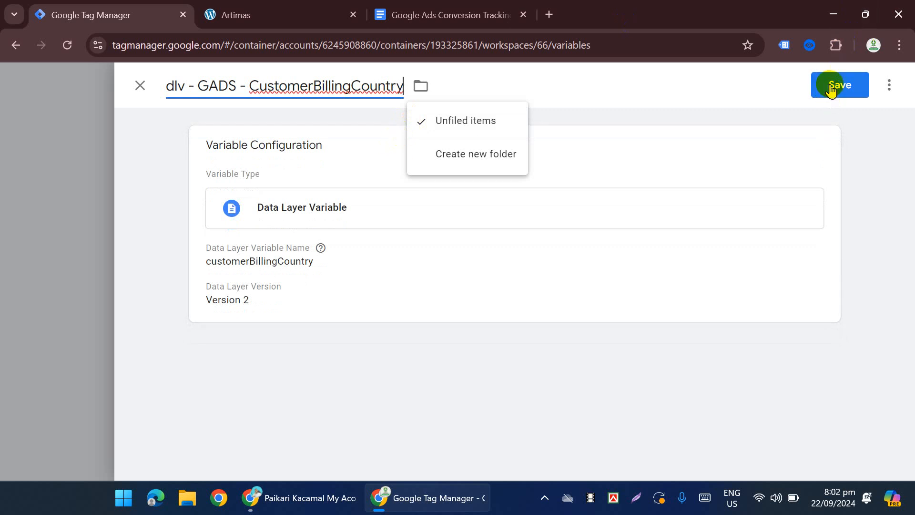
{"action": "left_click", "coordinate": [830, 86]}
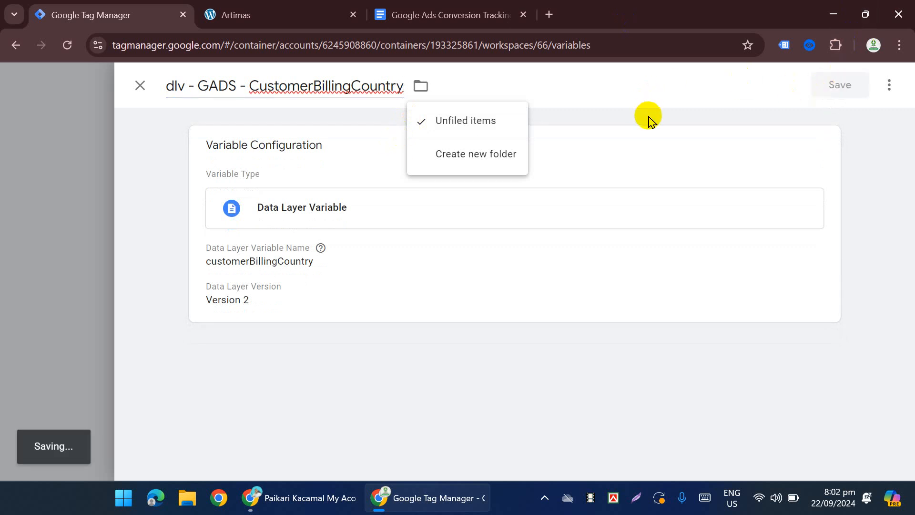
Copy "customerBillingPostcode" from the Google Docs instructions and switch back to Google Tag Manager.
{"action": "left_click", "coordinate": [446, 22]}
{"action": "double_click", "coordinate": [527, 347]}
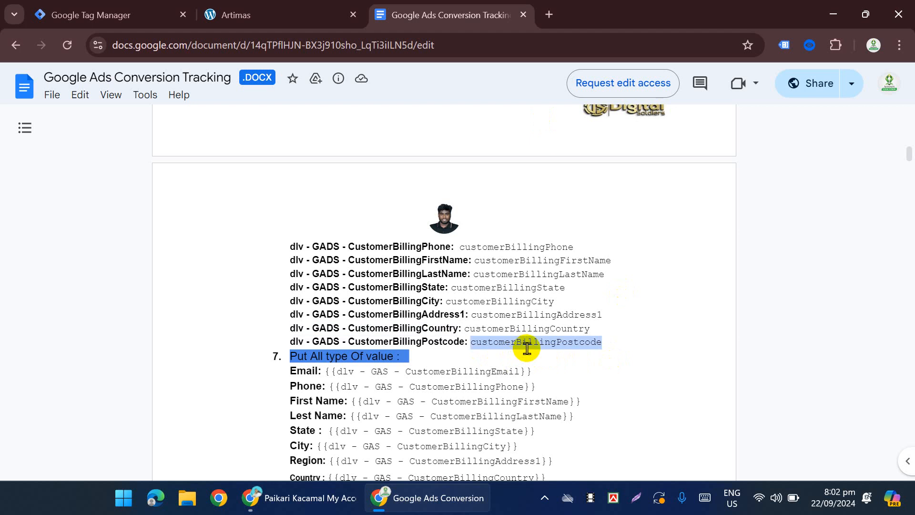
{"action": "left_click", "coordinate": [92, 7]}
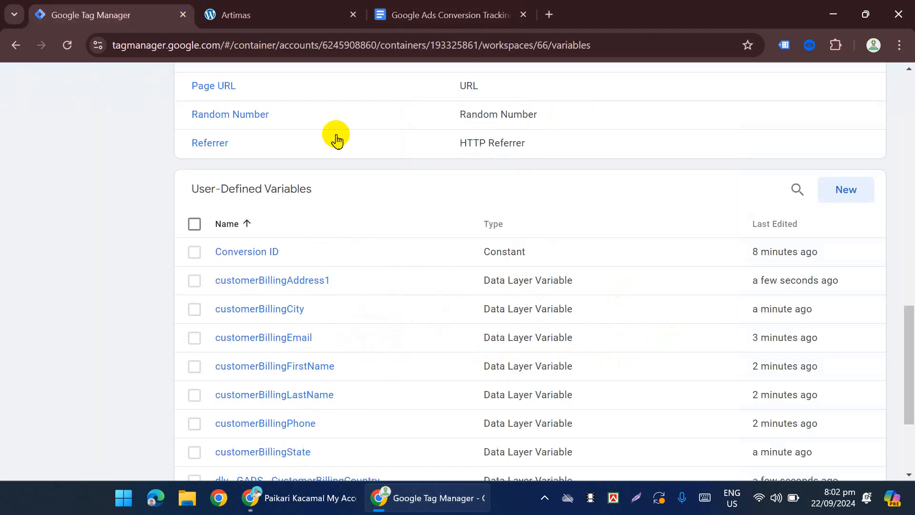
Duplicate the customerBillingAddress1 variable, set the copy's title and data layer variable name to "customerBillingPostcode", and save it.
{"action": "left_click", "coordinate": [315, 278]}
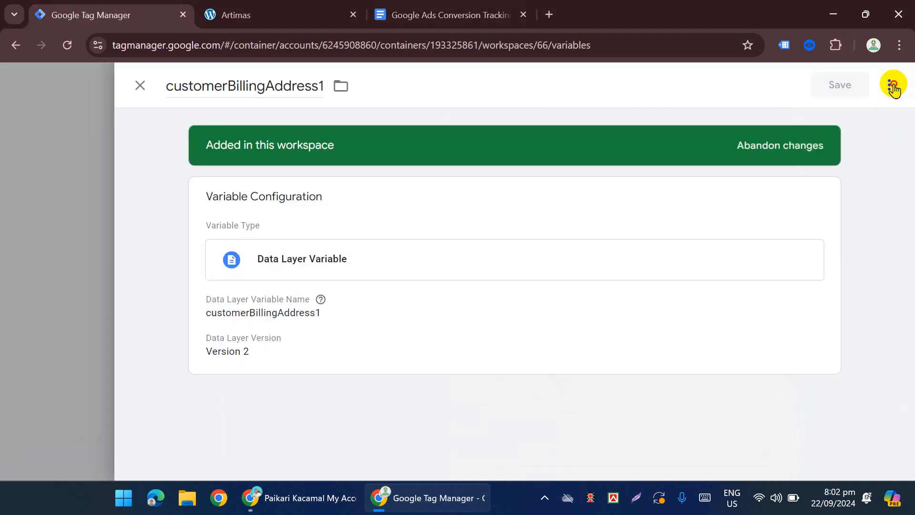
{"action": "left_click", "coordinate": [889, 85]}
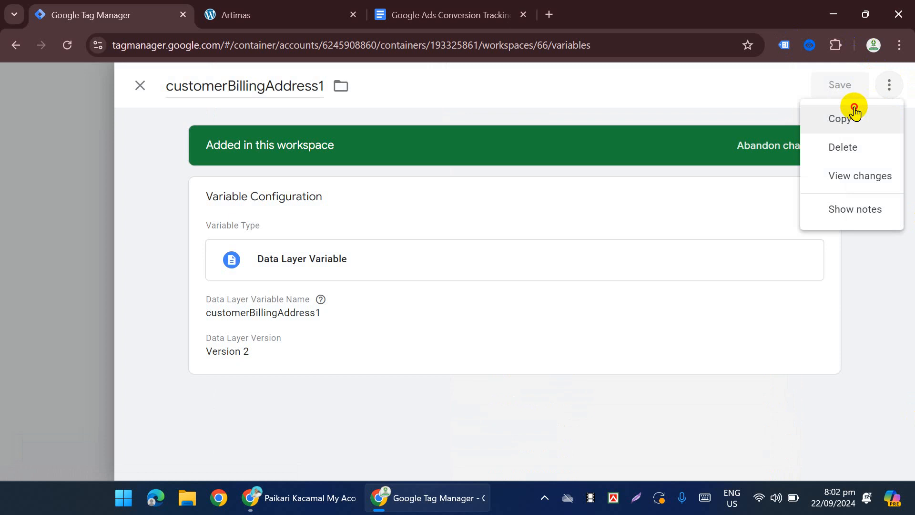
{"action": "left_click", "coordinate": [850, 115]}
{"action": "key", "text": "ctrl+a"}
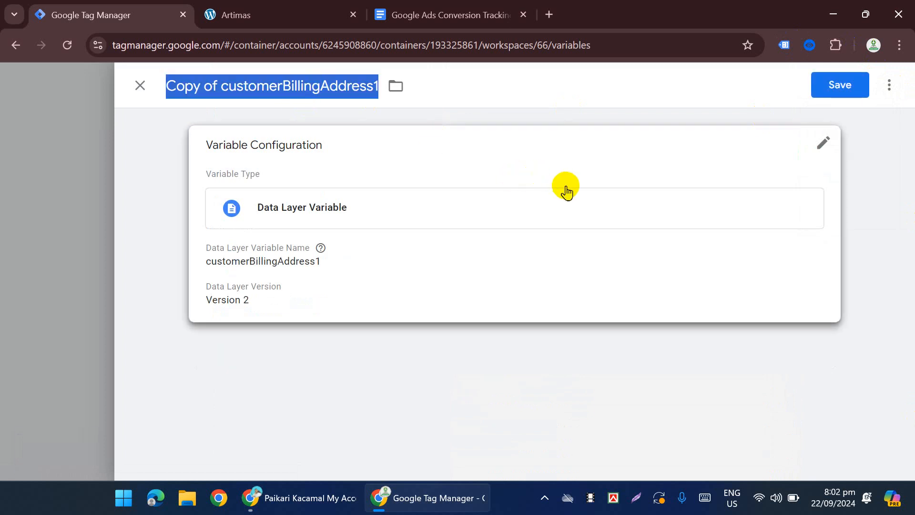
{"action": "key", "text": "ctrl+v"}
{"action": "left_click", "coordinate": [410, 212]}
{"action": "left_click", "coordinate": [352, 293]}
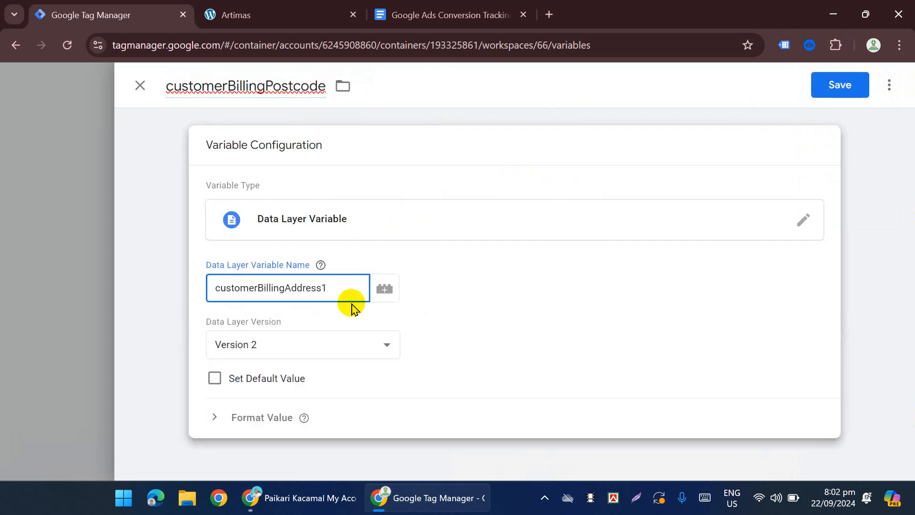
{"action": "key", "text": "ctrl+a"}
{"action": "key", "text": "ctrl+v"}
{"action": "left_click", "coordinate": [853, 84]}
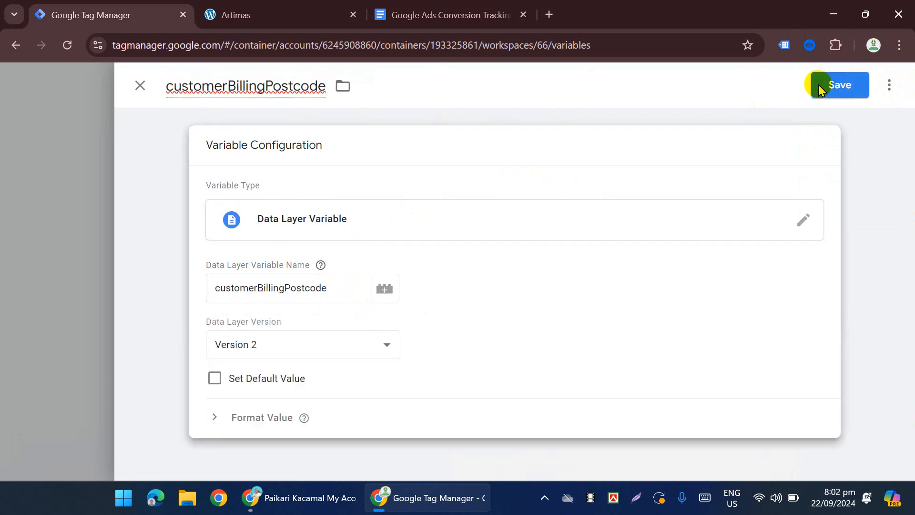
Check the Google Docs instructions for the customer value mapping and purchase settings, and return to Google Tag Manager.
{"action": "left_click", "coordinate": [464, 16]}
{"action": "scroll", "coordinate": [361, 312], "scroll_direction": "down", "scroll_amount": 3}
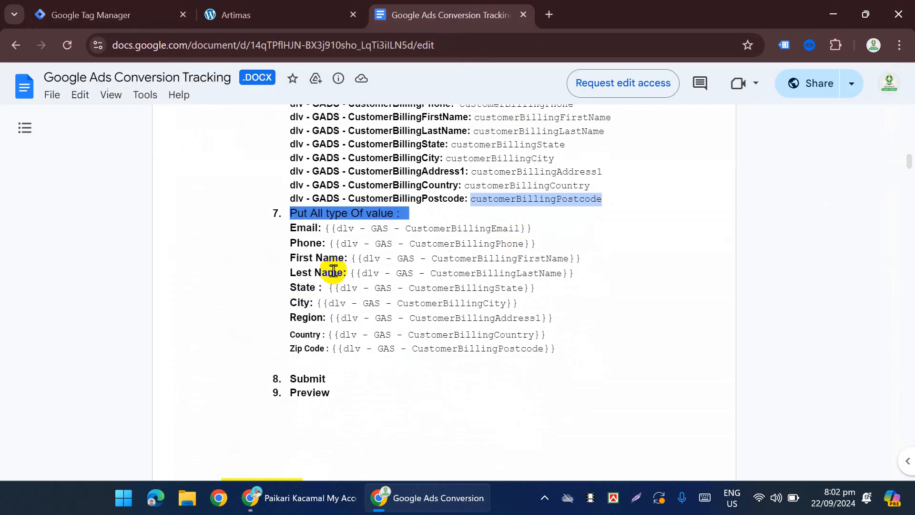
{"action": "scroll", "coordinate": [318, 246], "scroll_direction": "down", "scroll_amount": 8}
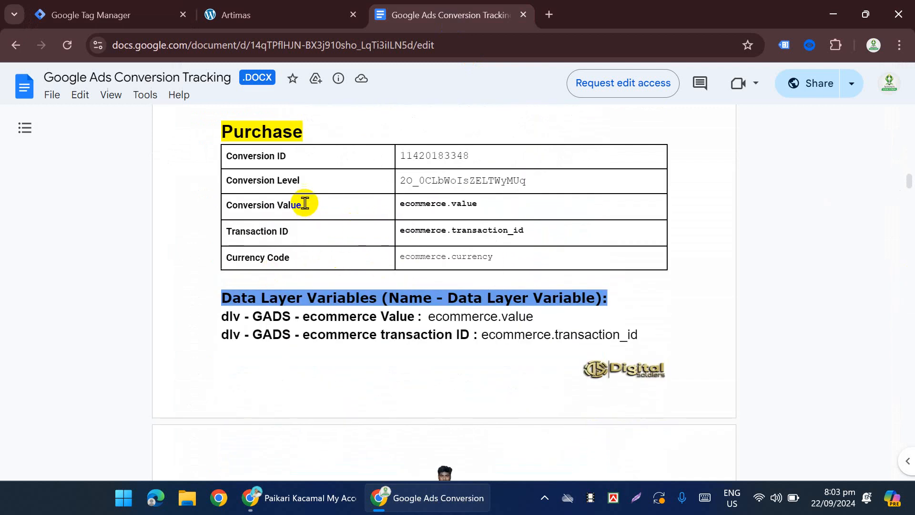
{"action": "scroll", "coordinate": [323, 227], "scroll_direction": "up", "scroll_amount": 5}
{"action": "left_click", "coordinate": [150, 27]}
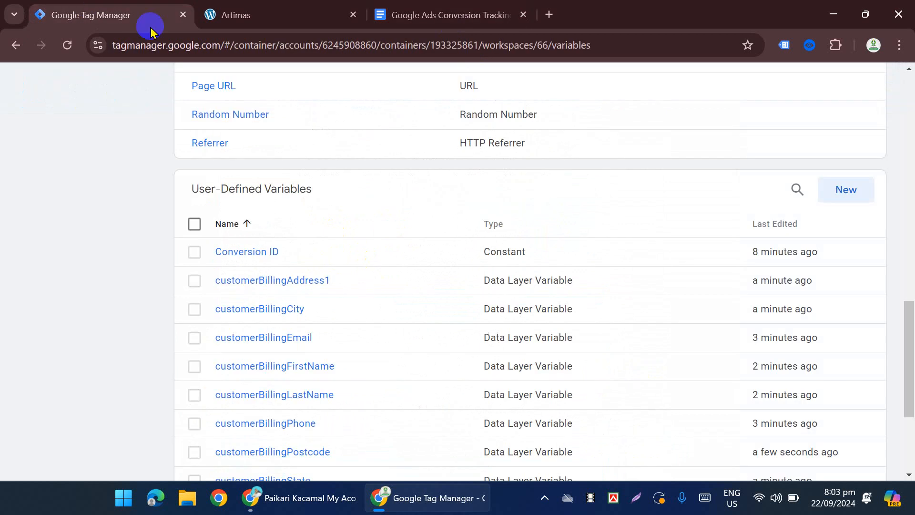
Create a new tag in the container with the Google Ads Conversion Tracking type.
{"action": "scroll", "coordinate": [417, 269], "scroll_direction": "up", "scroll_amount": 15}
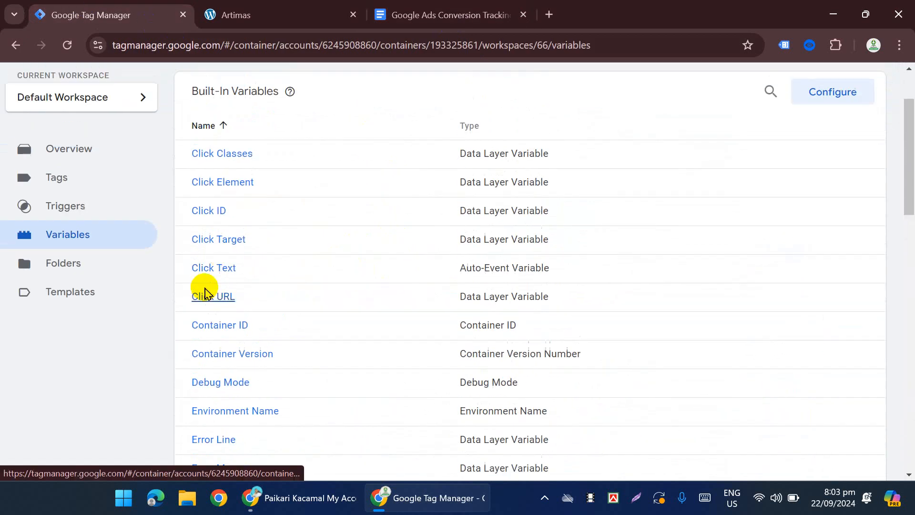
{"action": "scroll", "coordinate": [205, 291], "scroll_direction": "up", "scroll_amount": 2}
{"action": "left_click", "coordinate": [56, 265]}
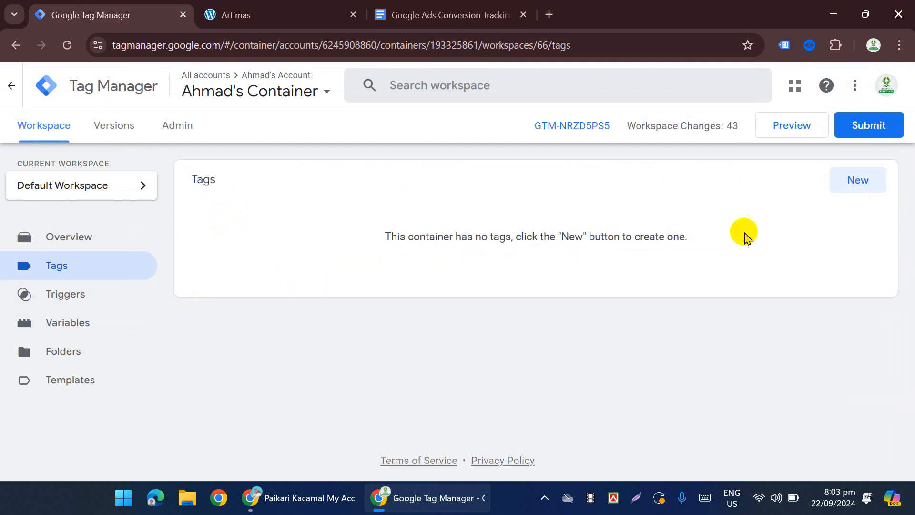
{"action": "left_click", "coordinate": [838, 181]}
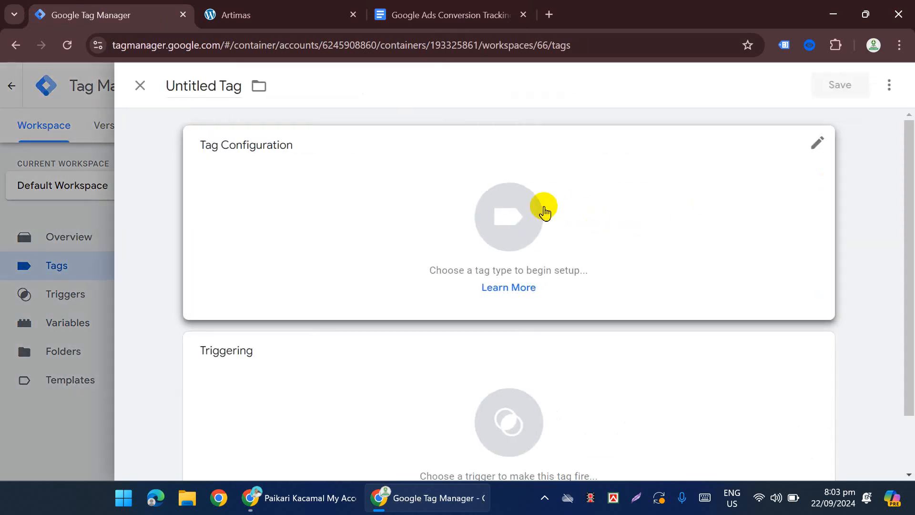
{"action": "left_click", "coordinate": [543, 209]}
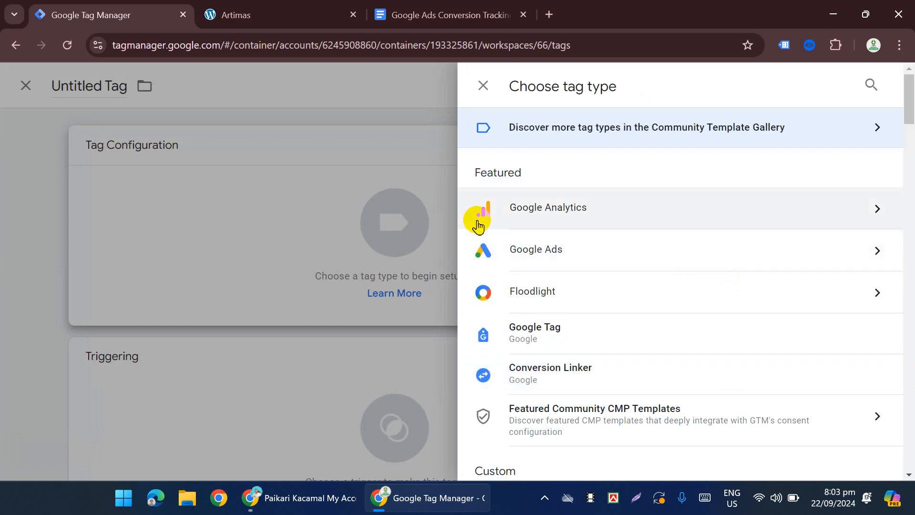
{"action": "left_click", "coordinate": [604, 260]}
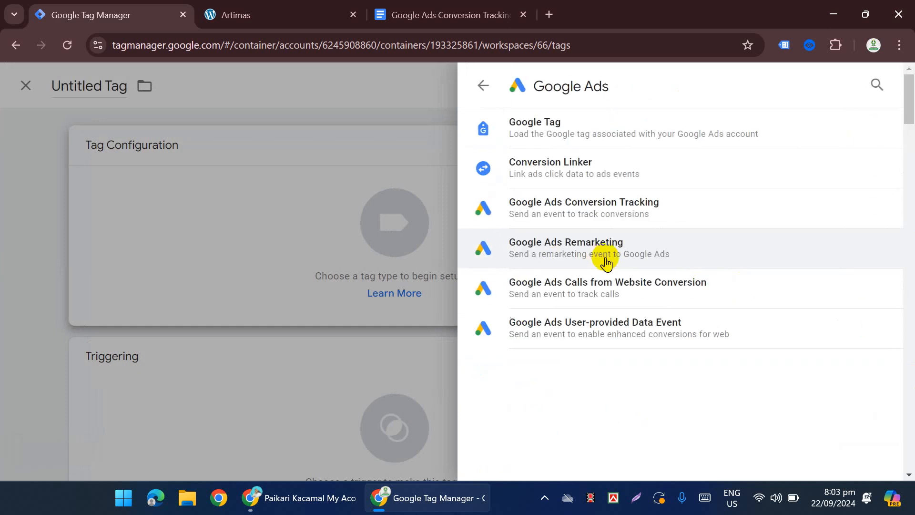
{"action": "left_click", "coordinate": [611, 213]}
Enable product-level sales data on the conversion tag and show the help text for the Items field.
{"action": "scroll", "coordinate": [474, 222], "scroll_direction": "down", "scroll_amount": 7}
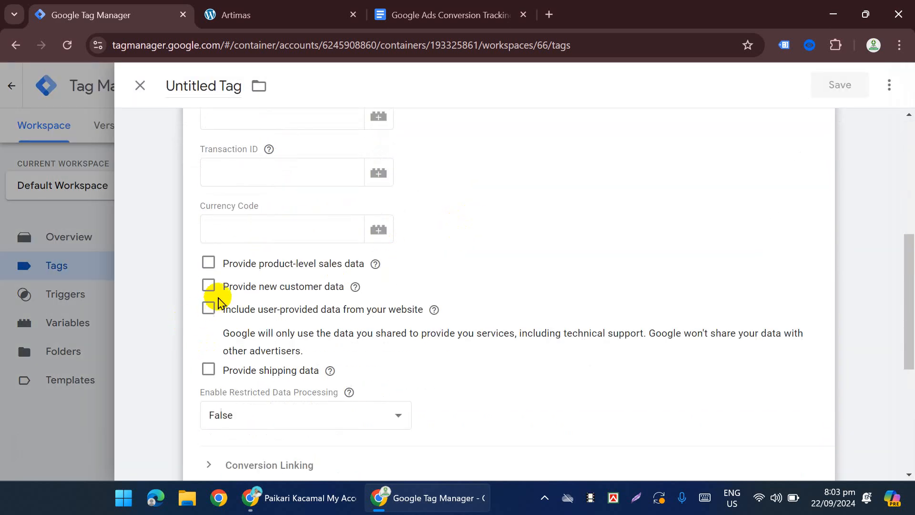
{"action": "left_click", "coordinate": [209, 262]}
{"action": "scroll", "coordinate": [292, 261], "scroll_direction": "down", "scroll_amount": 5}
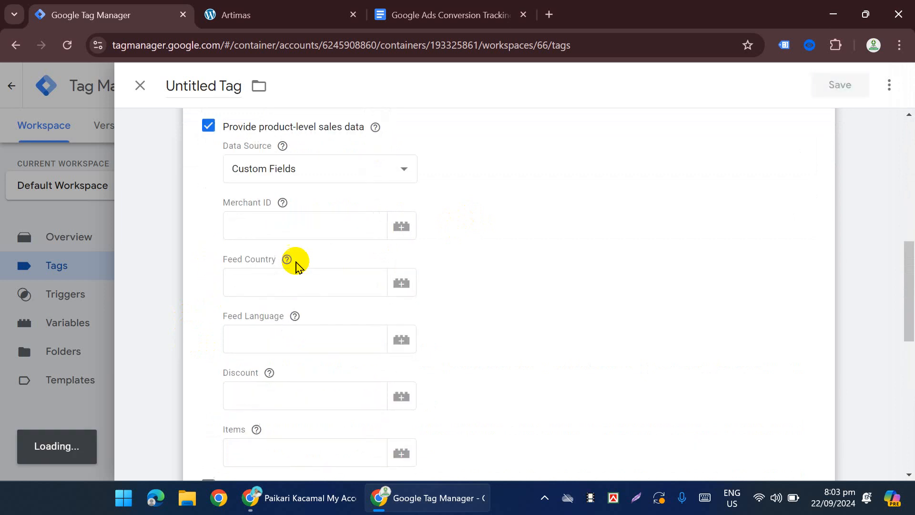
{"action": "left_click", "coordinate": [260, 377]}
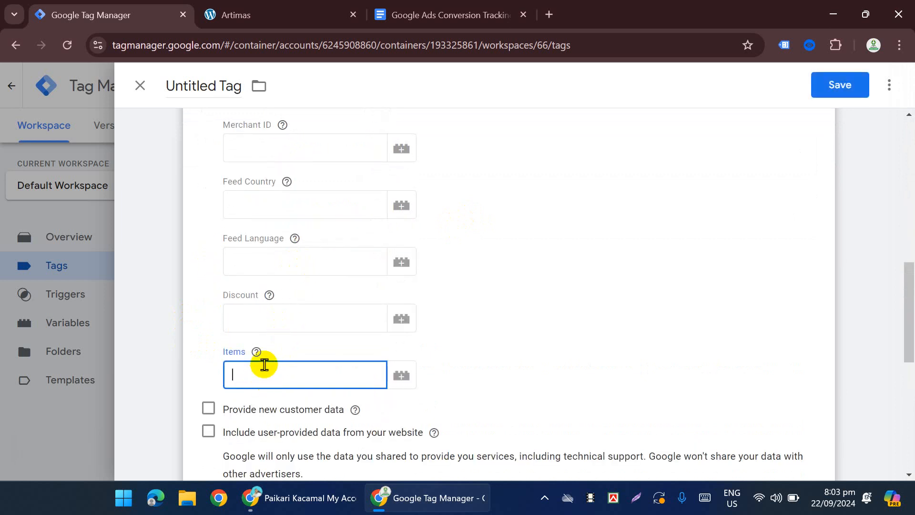
{"action": "mouse_move", "coordinate": [265, 362]}
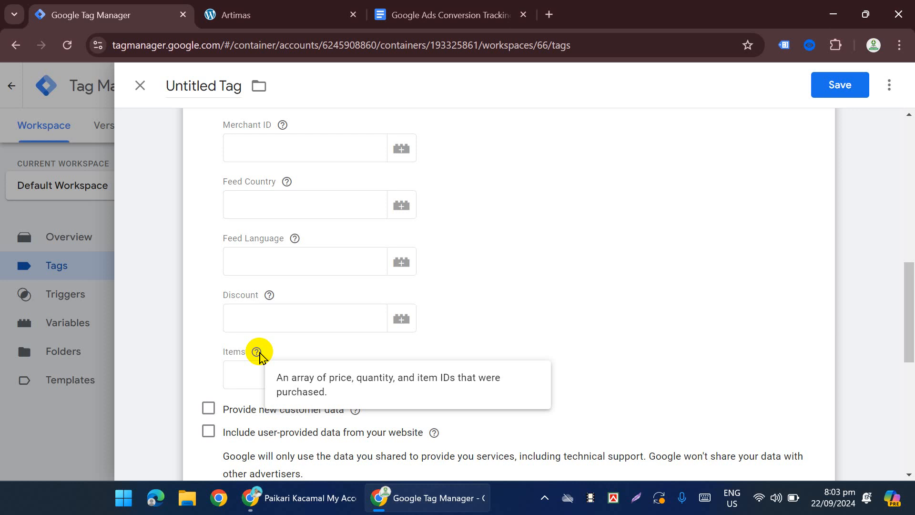
Find the JavaScript function that maps {{Ecommerce Items}} in the Google Docs instructions and copy the whole function.
{"action": "left_click", "coordinate": [405, 14]}
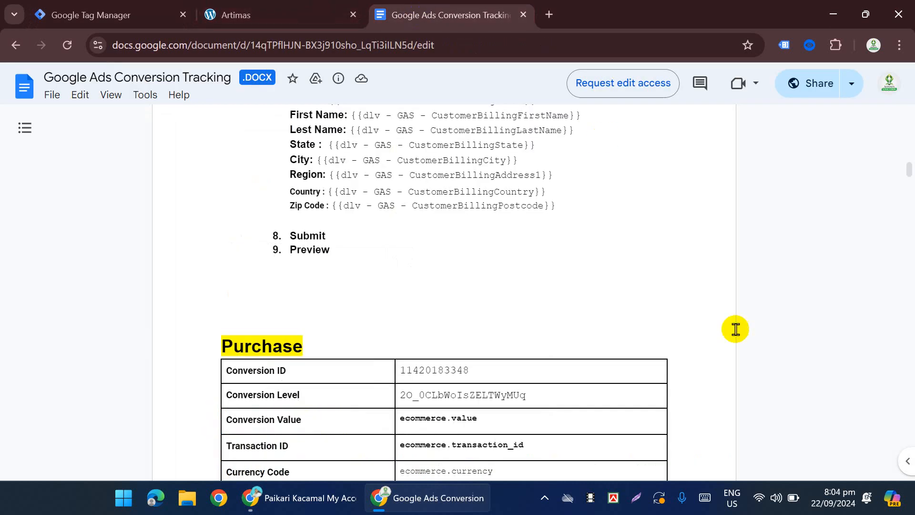
{"action": "scroll", "coordinate": [320, 231], "scroll_direction": "up", "scroll_amount": 4}
{"action": "scroll", "coordinate": [502, 245], "scroll_direction": "down", "scroll_amount": 10}
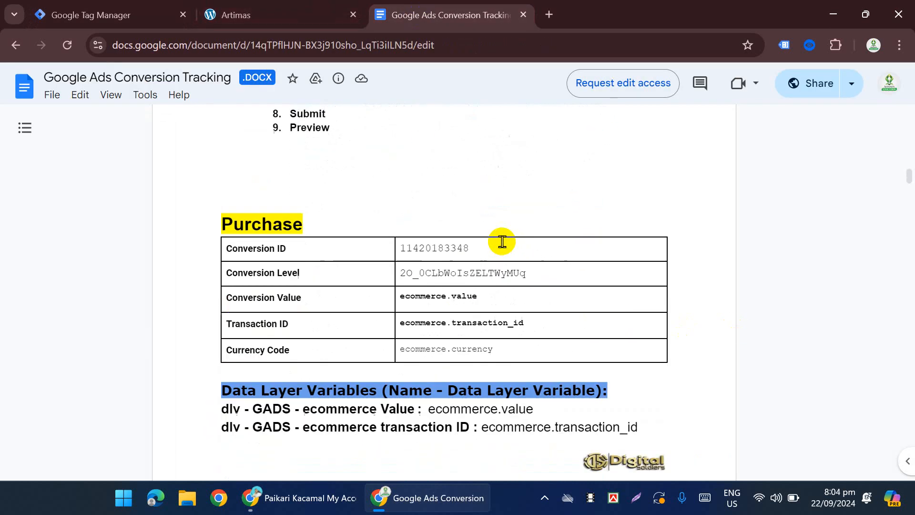
{"action": "scroll", "coordinate": [526, 286], "scroll_direction": "down", "scroll_amount": 20}
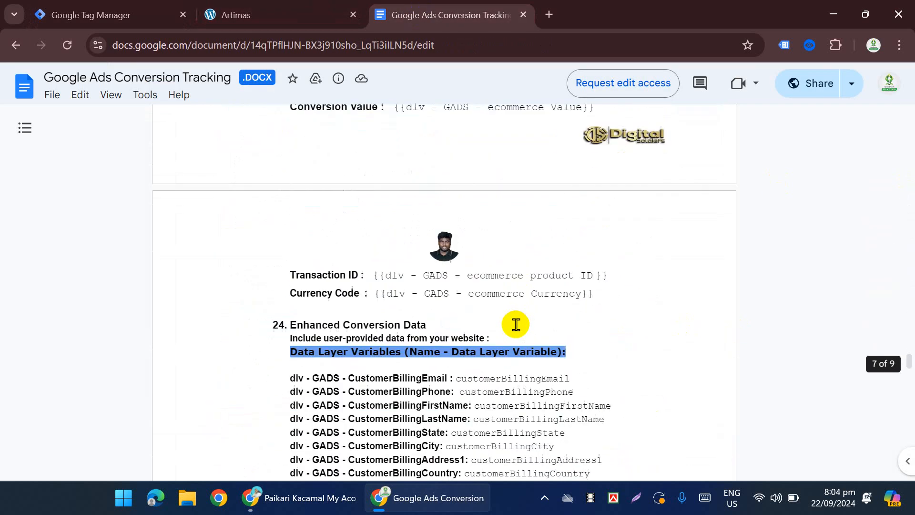
{"action": "scroll", "coordinate": [515, 328], "scroll_direction": "down", "scroll_amount": 11}
{"action": "scroll", "coordinate": [514, 327], "scroll_direction": "up", "scroll_amount": 5}
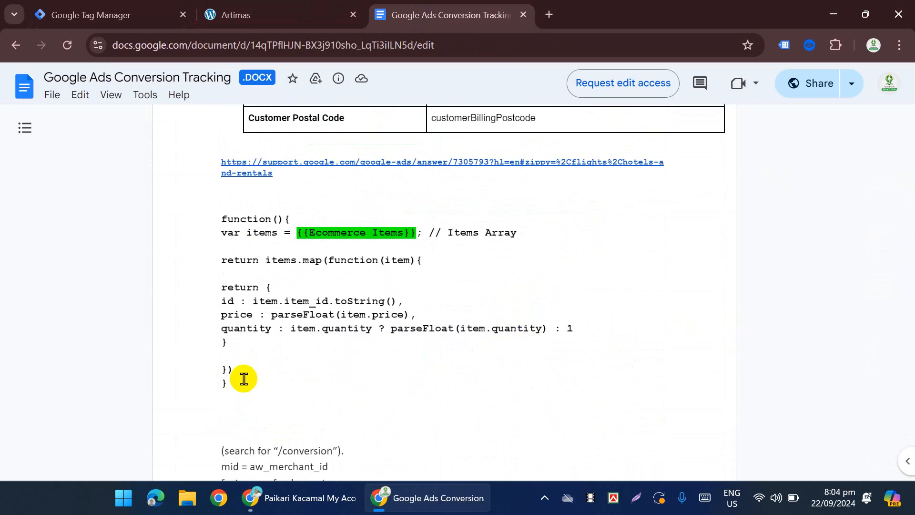
{"action": "left_click_drag", "start_coordinate": [221, 219], "coordinate": [235, 396]}
{"action": "key", "text": "ctrl+c"}
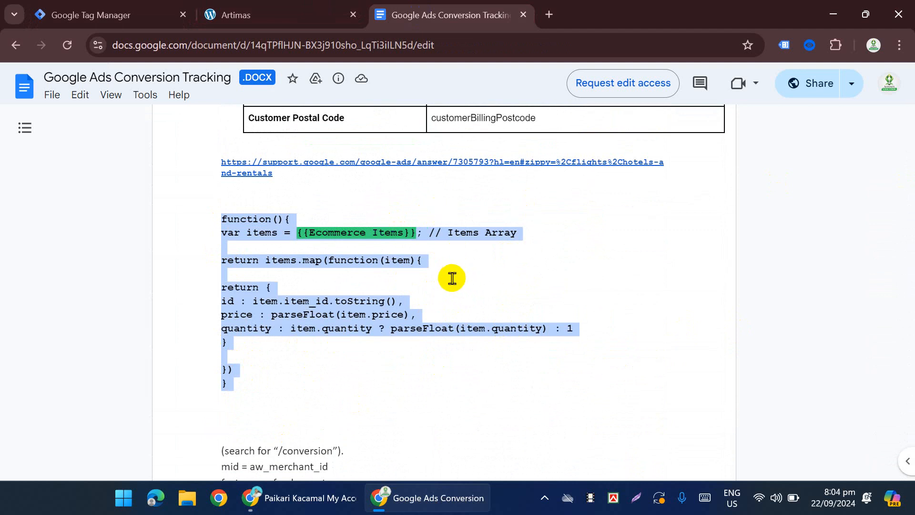
Review the id, price and quantity lines of the items function in the document and reselect the whole function.
{"action": "left_click", "coordinate": [312, 313]}
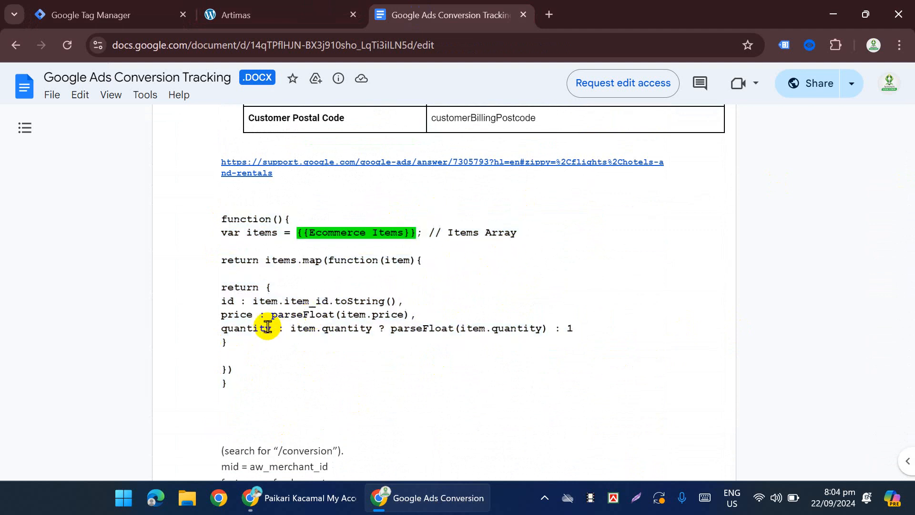
{"action": "left_click_drag", "start_coordinate": [229, 301], "coordinate": [285, 304]}
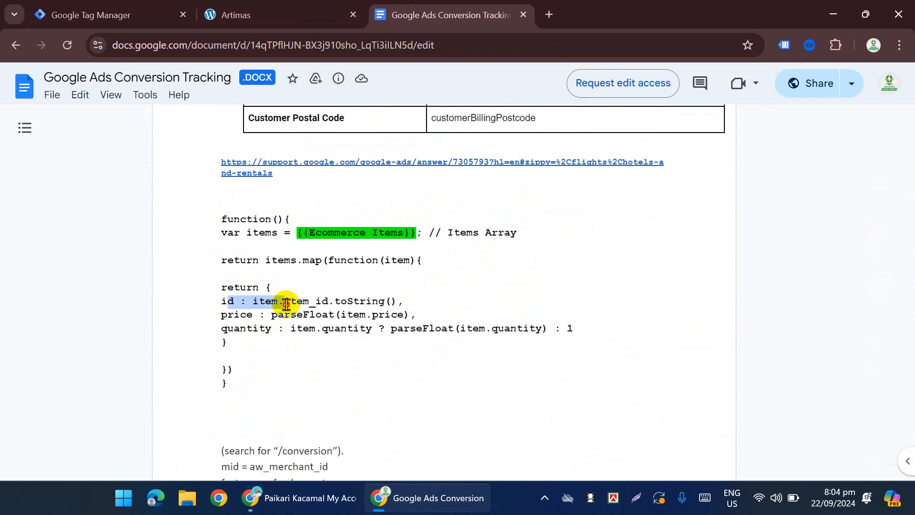
{"action": "left_click", "coordinate": [232, 318]}
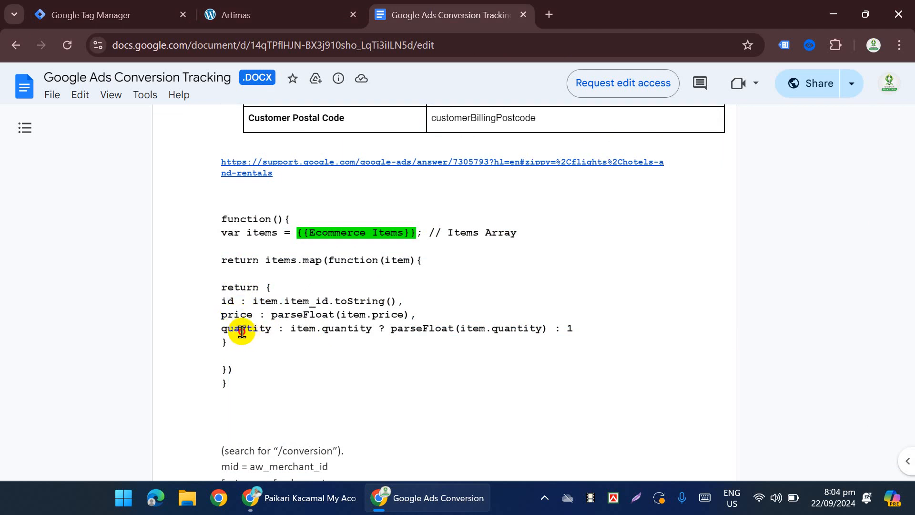
{"action": "double_click", "coordinate": [240, 329]}
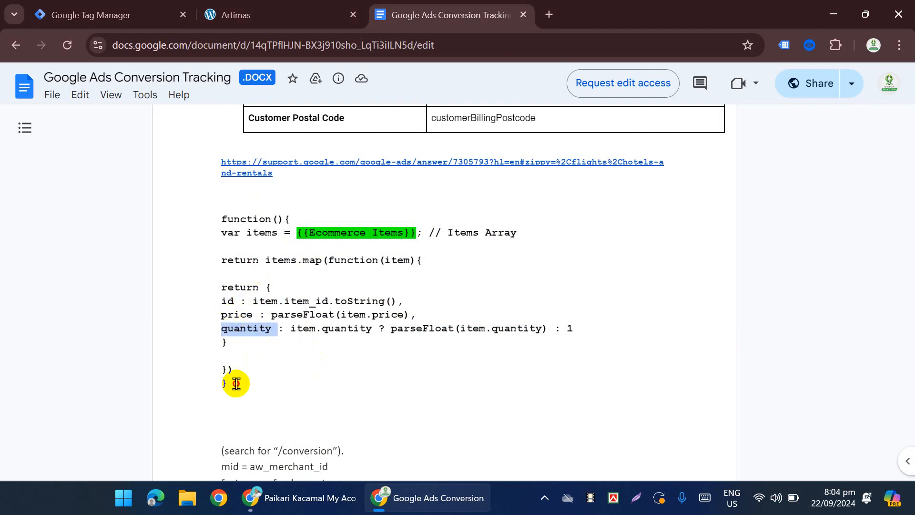
{"action": "left_click_drag", "start_coordinate": [236, 384], "coordinate": [219, 219]}
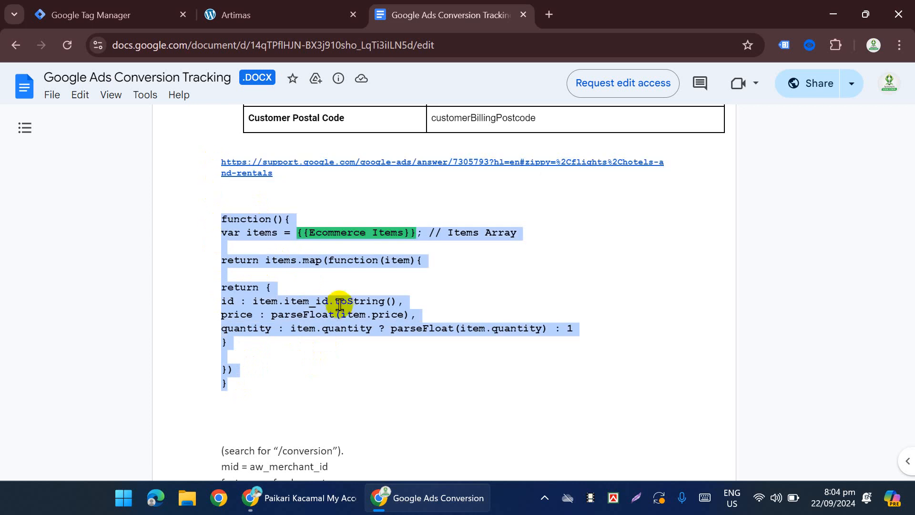
Switch to Google Tag Manager, close the untitled conversion tag and discard its unsaved changes.
{"action": "left_click", "coordinate": [101, 14]}
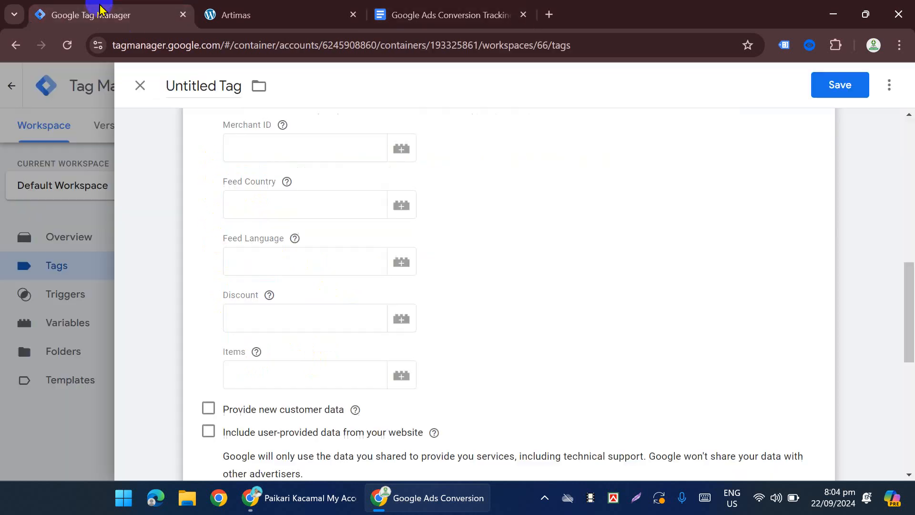
{"action": "left_click", "coordinate": [140, 86]}
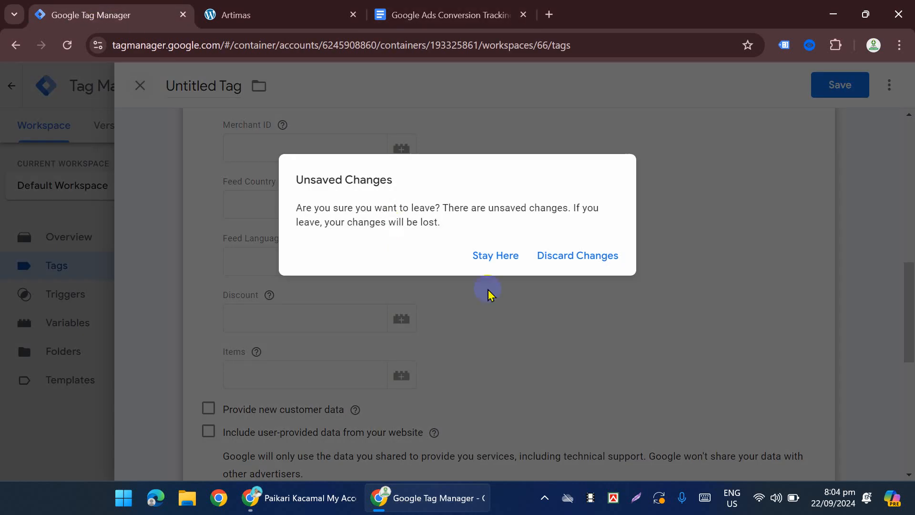
{"action": "left_click", "coordinate": [563, 267]}
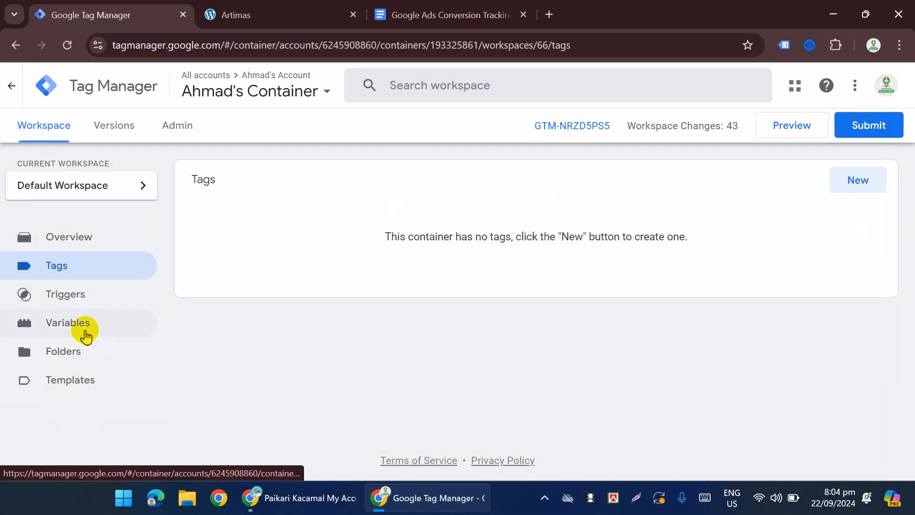
Create a new user-defined variable of the Custom JavaScript type in the container.
{"action": "left_click", "coordinate": [82, 336]}
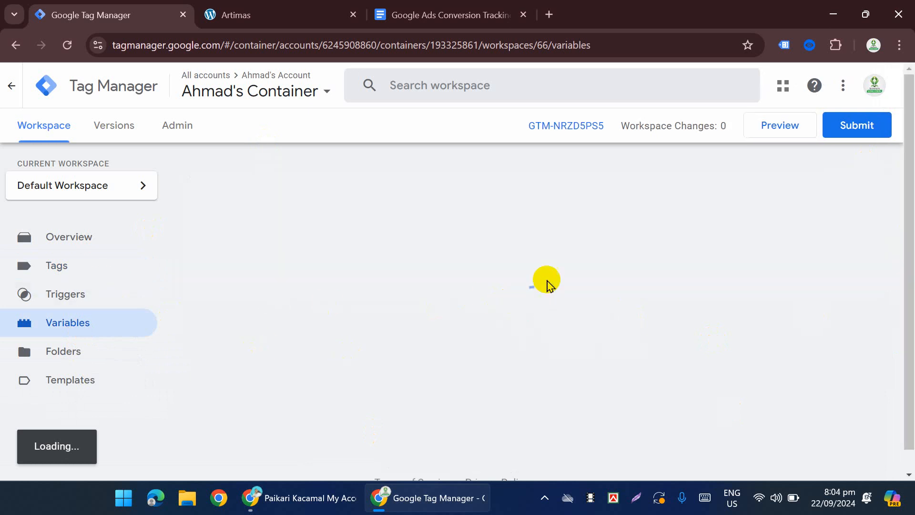
{"action": "scroll", "coordinate": [576, 235], "scroll_direction": "down", "scroll_amount": 5}
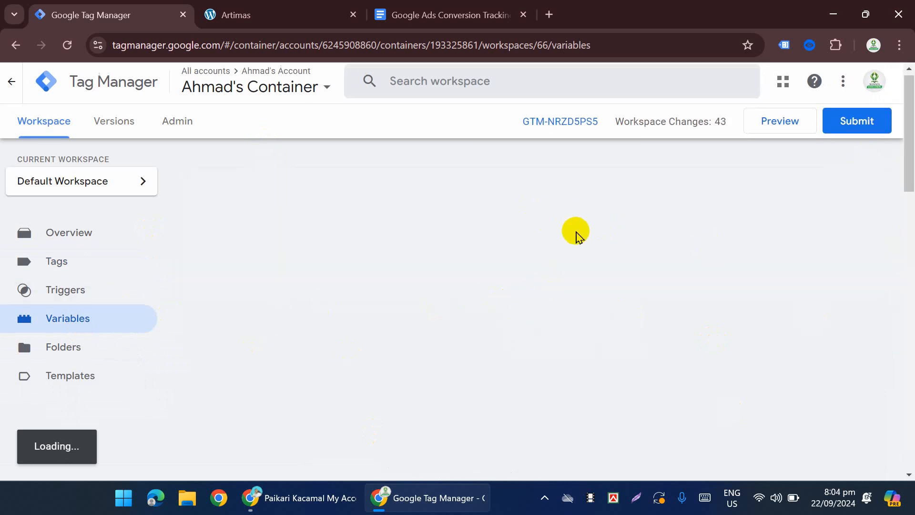
{"action": "scroll", "coordinate": [785, 229], "scroll_direction": "up", "scroll_amount": 5}
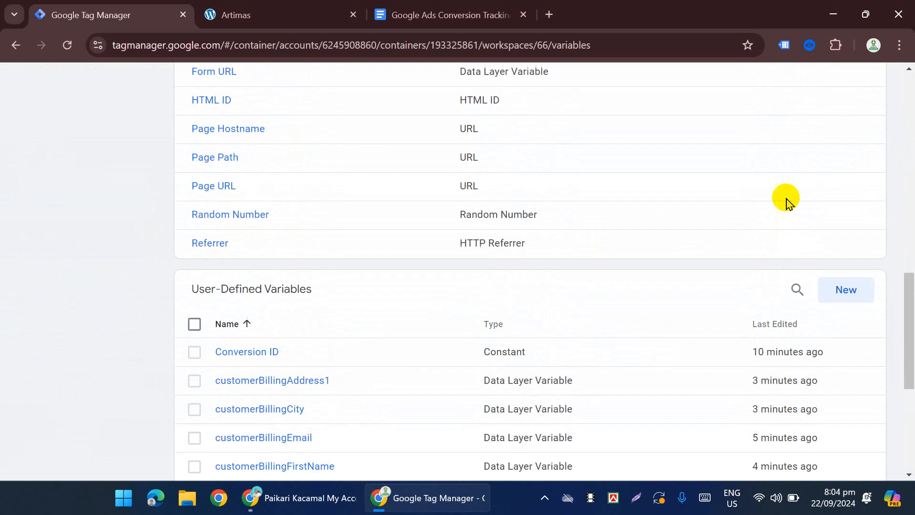
{"action": "left_click", "coordinate": [852, 293]}
{"action": "left_click", "coordinate": [494, 210]}
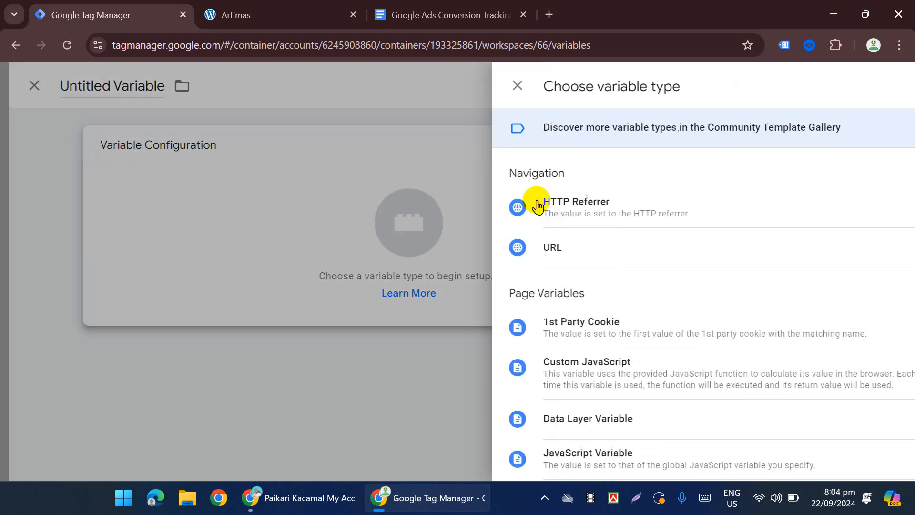
{"action": "scroll", "coordinate": [537, 201], "scroll_direction": "down", "scroll_amount": 4}
{"action": "left_click", "coordinate": [563, 237]}
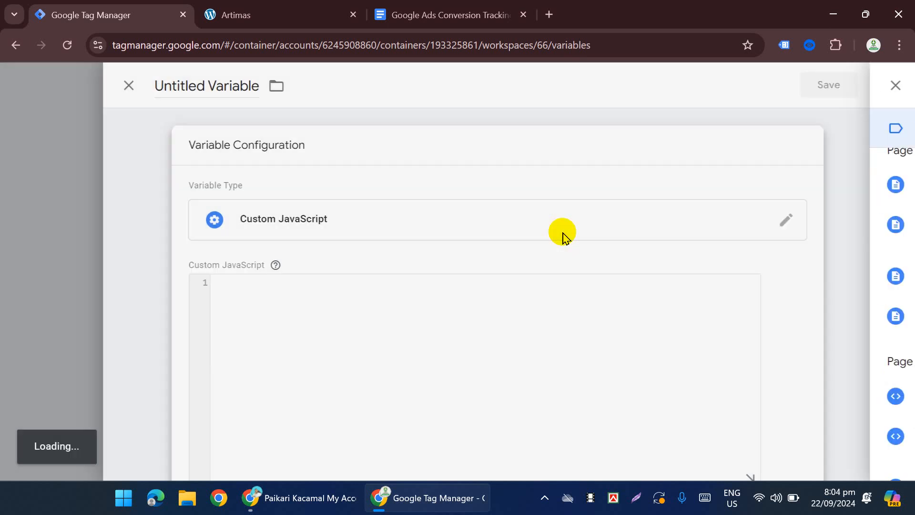
Paste the copied items function into the Custom JavaScript variable and begin the items variable reference with "{{eco".
{"action": "key", "text": "ctrl+v"}
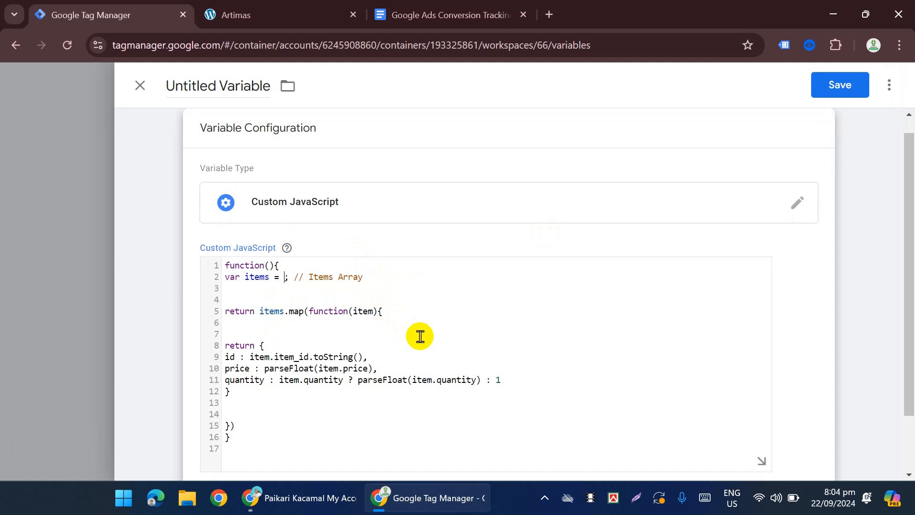
{"action": "type", "text": "{{"}
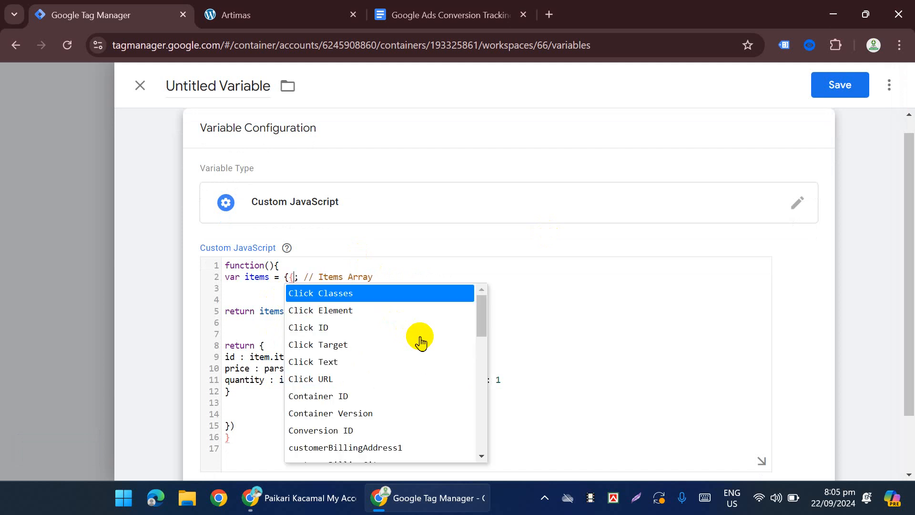
{"action": "type", "text": "eco"}
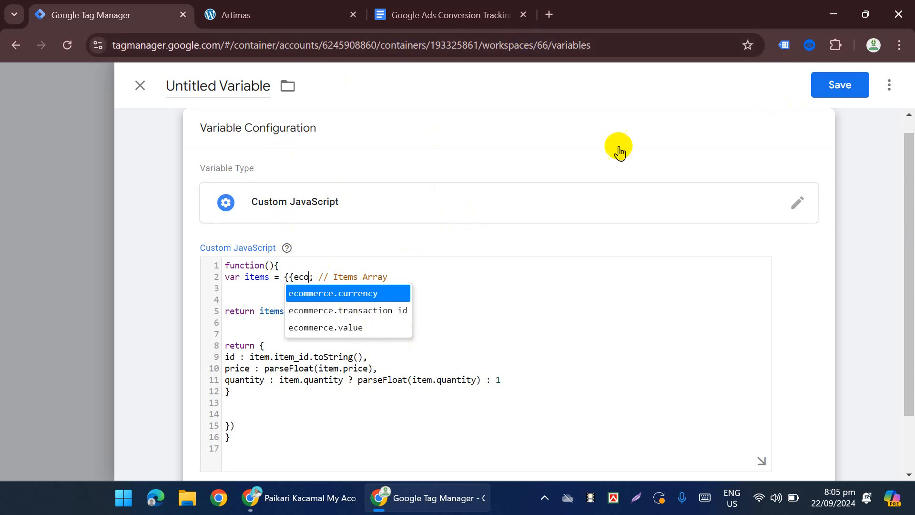
Duplicate the Google Tag Manager browser tab and open the container's variables list in the copy.
{"action": "right_click", "coordinate": [70, 14]}
{"action": "left_click", "coordinate": [125, 130]}
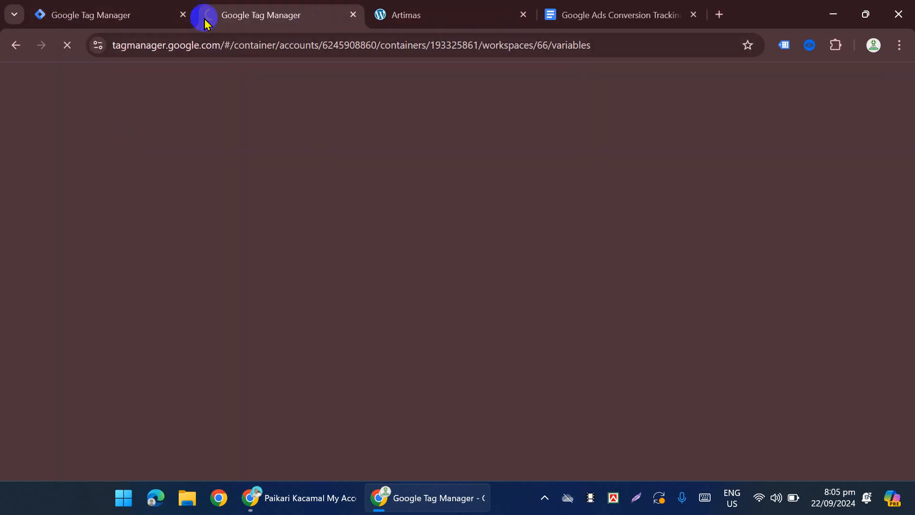
{"action": "left_click", "coordinate": [136, 18]}
{"action": "left_click", "coordinate": [264, 19]}
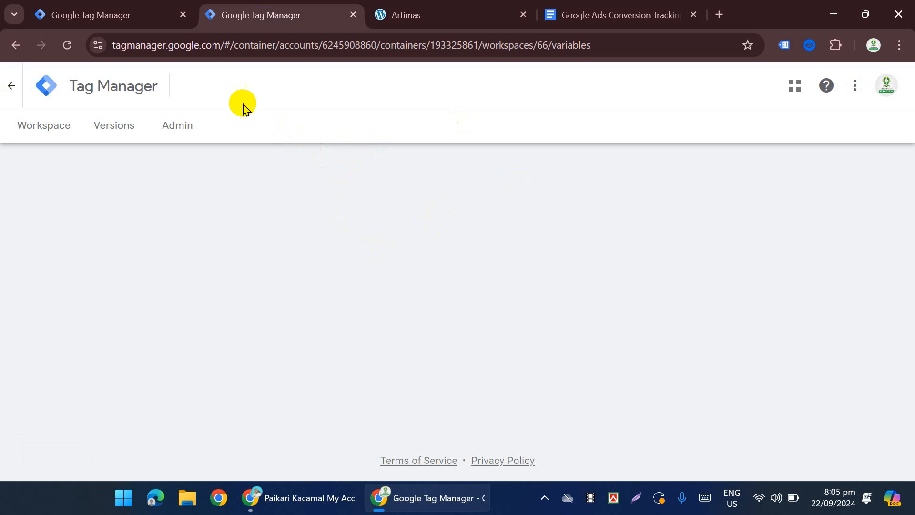
{"action": "left_click", "coordinate": [37, 135]}
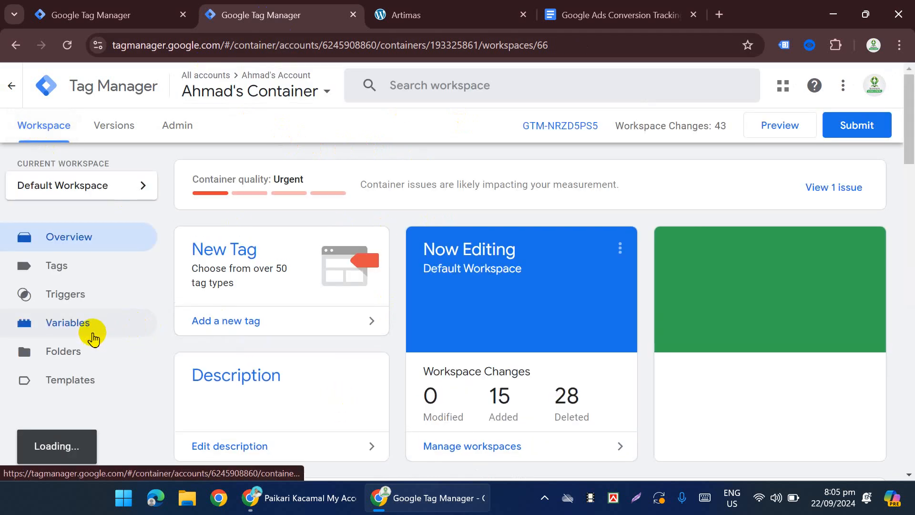
{"action": "left_click", "coordinate": [90, 336]}
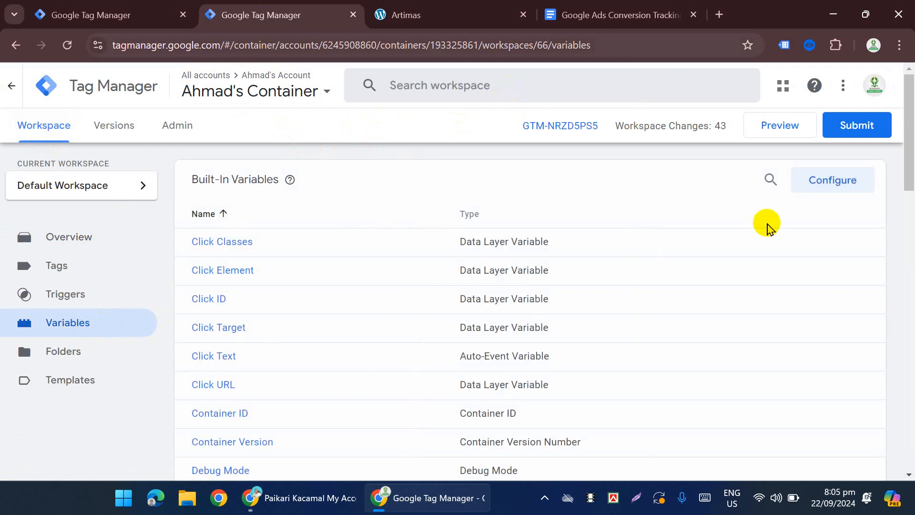
Check the {{Ecommerce Items}} reference in the Google Docs function and return to the unsaved Custom JavaScript variable.
{"action": "left_click", "coordinate": [622, 9]}
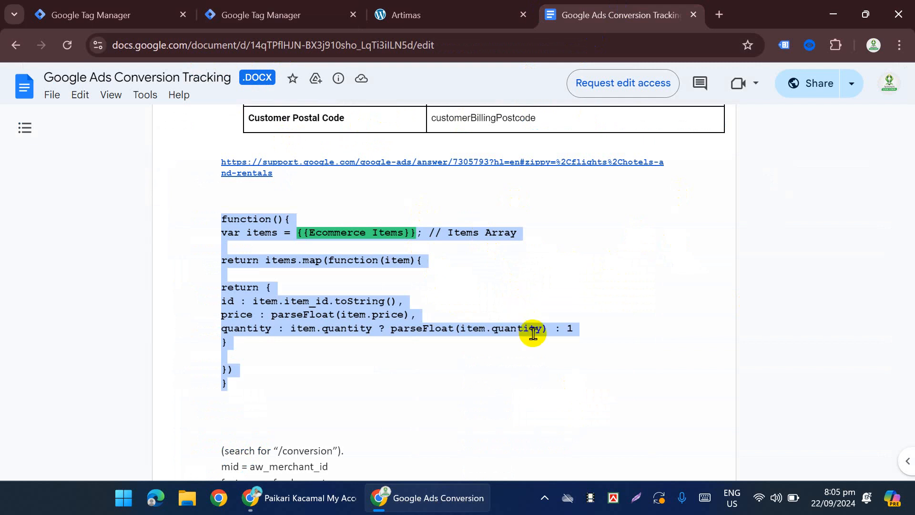
{"action": "scroll", "coordinate": [534, 335], "scroll_direction": "up", "scroll_amount": 1}
{"action": "scroll", "coordinate": [534, 334], "scroll_direction": "down", "scroll_amount": 1}
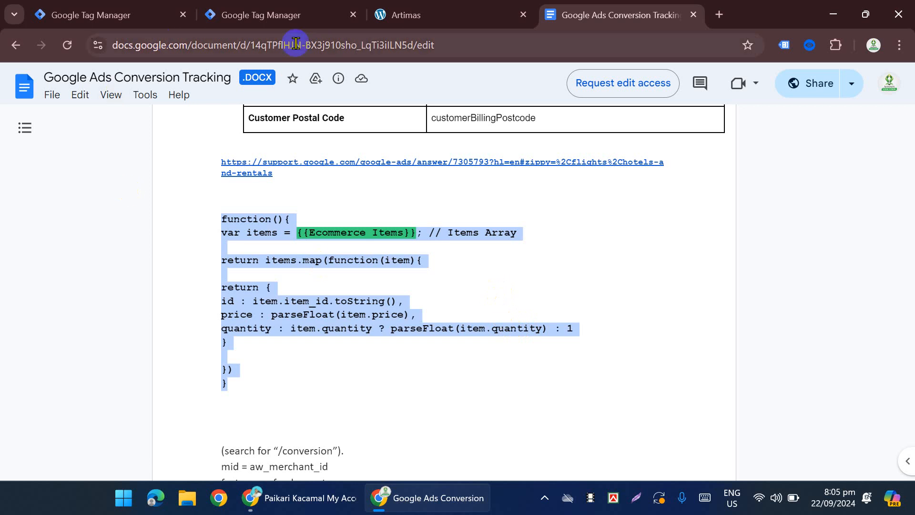
{"action": "left_click", "coordinate": [118, 14]}
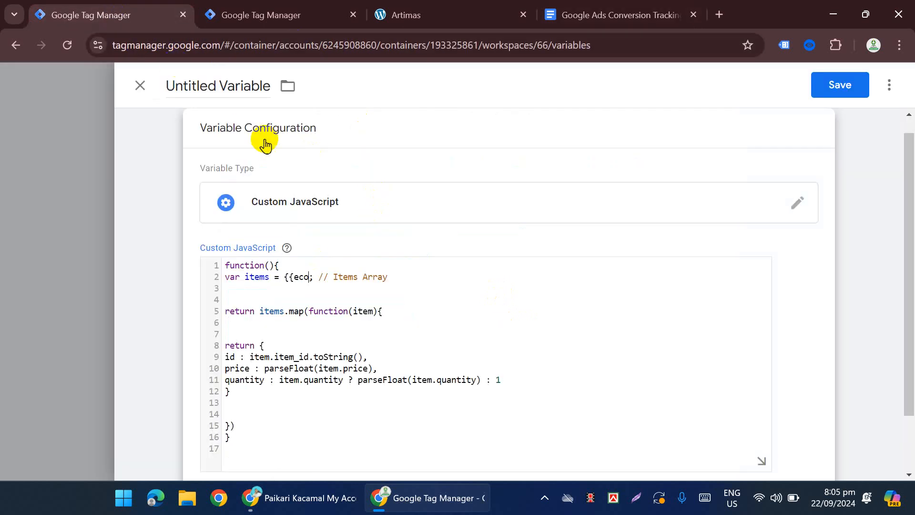
Create a new user-defined variable of the Data Layer Variable type in the duplicated Google Tag Manager tab.
{"action": "left_click", "coordinate": [241, 12]}
{"action": "scroll", "coordinate": [193, 329], "scroll_direction": "down", "scroll_amount": 1}
{"action": "scroll", "coordinate": [623, 262], "scroll_direction": "down", "scroll_amount": 15}
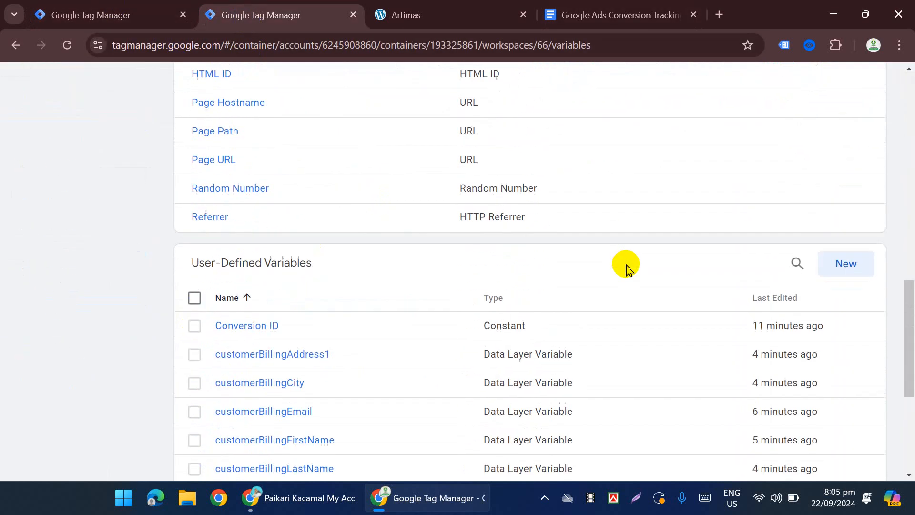
{"action": "scroll", "coordinate": [845, 305], "scroll_direction": "up", "scroll_amount": 4}
{"action": "left_click", "coordinate": [846, 302]}
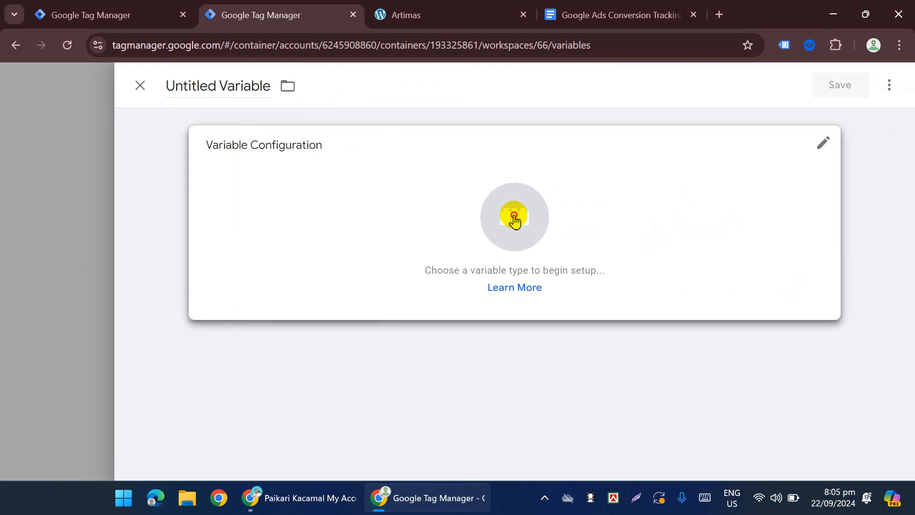
{"action": "left_click", "coordinate": [515, 215]}
{"action": "scroll", "coordinate": [652, 285], "scroll_direction": "down", "scroll_amount": 4}
{"action": "scroll", "coordinate": [650, 282], "scroll_direction": "up", "scroll_amount": 1}
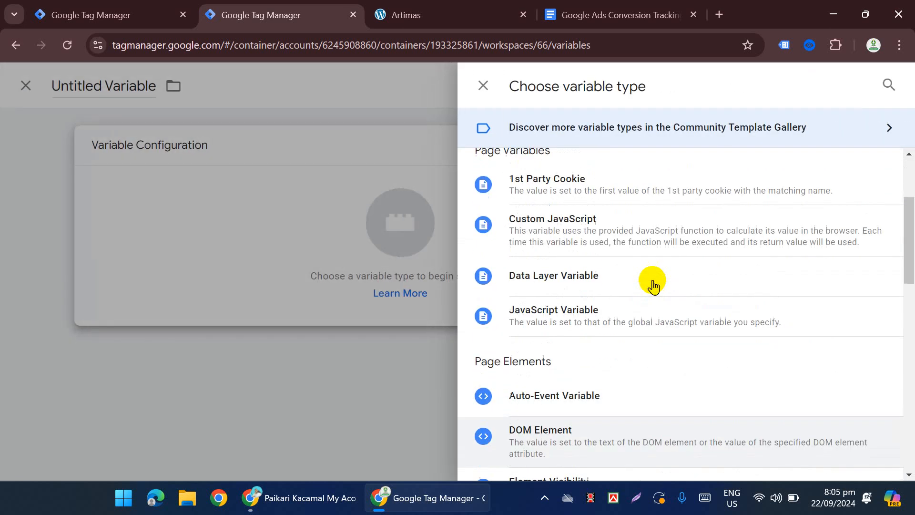
{"action": "left_click", "coordinate": [577, 283]}
{"action": "left_click", "coordinate": [226, 289]}
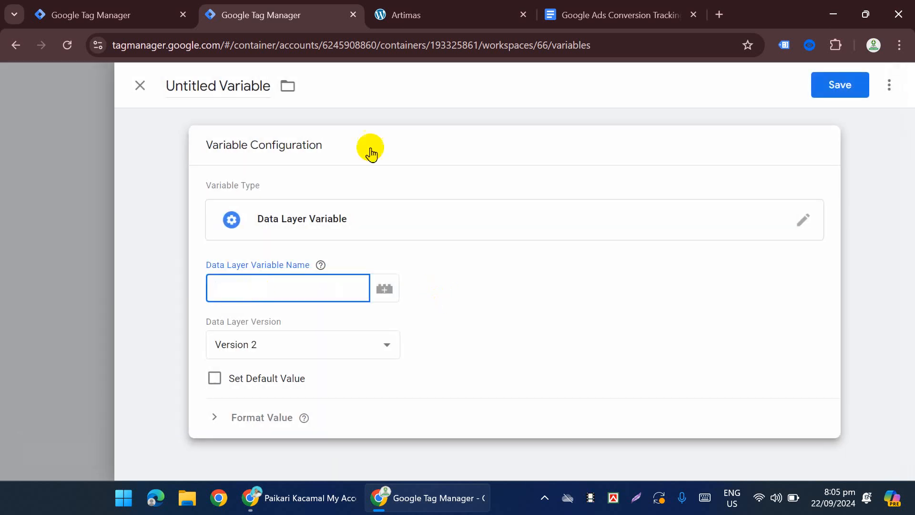
Find the Add To Cart table in the Google Docs instructions and copy "ecommerce.items" from its Transaction ID value.
{"action": "left_click", "coordinate": [650, 7]}
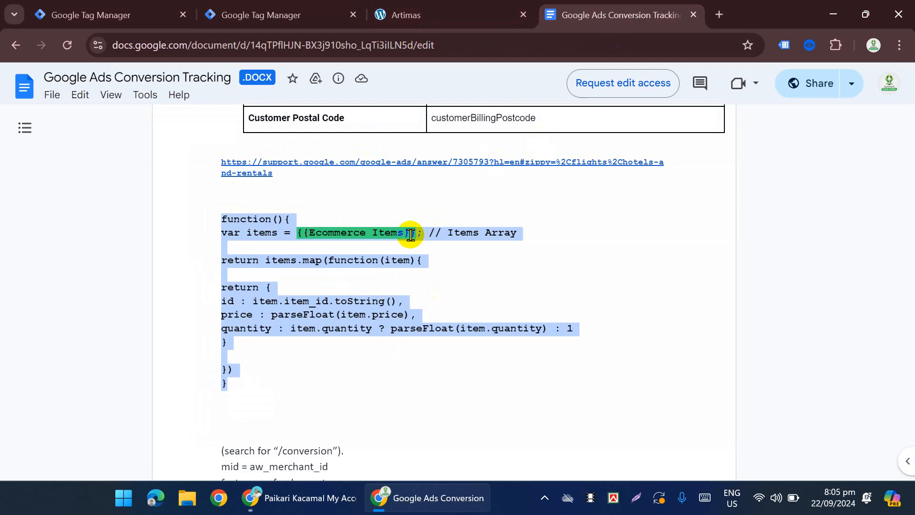
{"action": "scroll", "coordinate": [408, 236], "scroll_direction": "up", "scroll_amount": 2}
{"action": "left_click", "coordinate": [354, 385]}
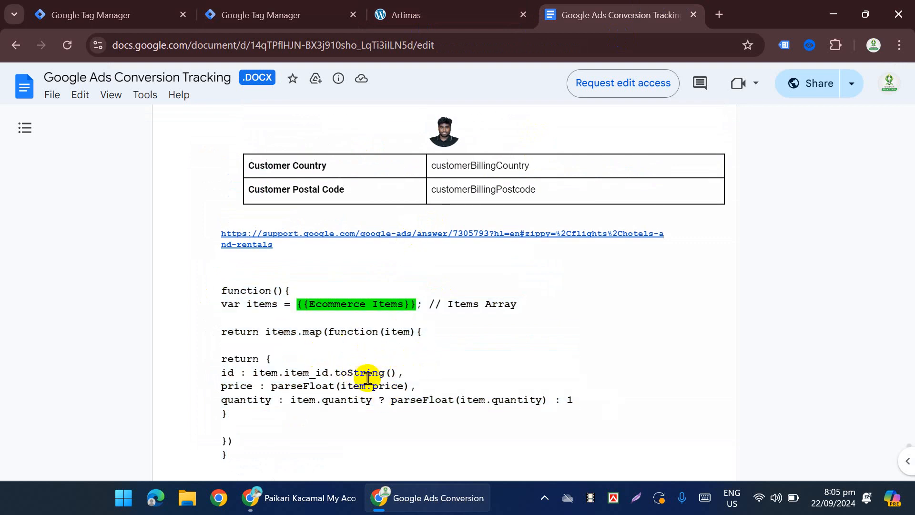
{"action": "scroll", "coordinate": [493, 332], "scroll_direction": "up", "scroll_amount": 15}
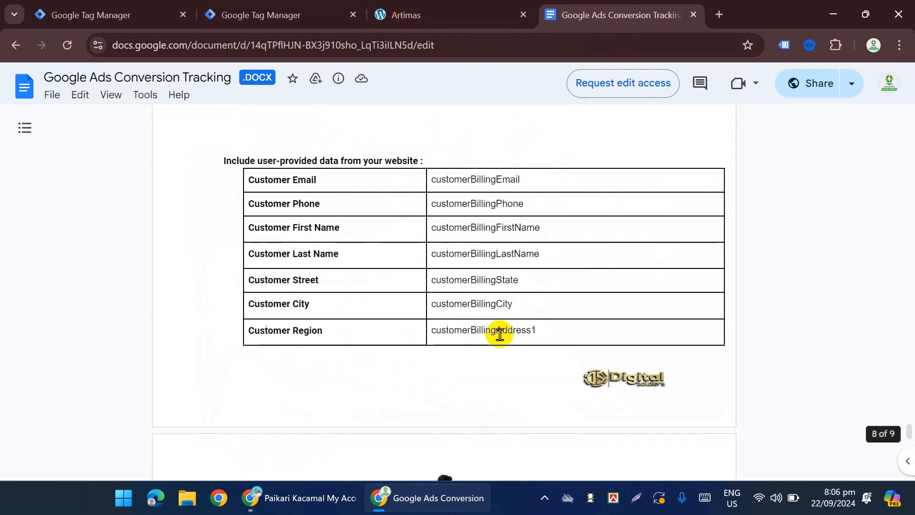
{"action": "scroll", "coordinate": [434, 324], "scroll_direction": "up", "scroll_amount": 1}
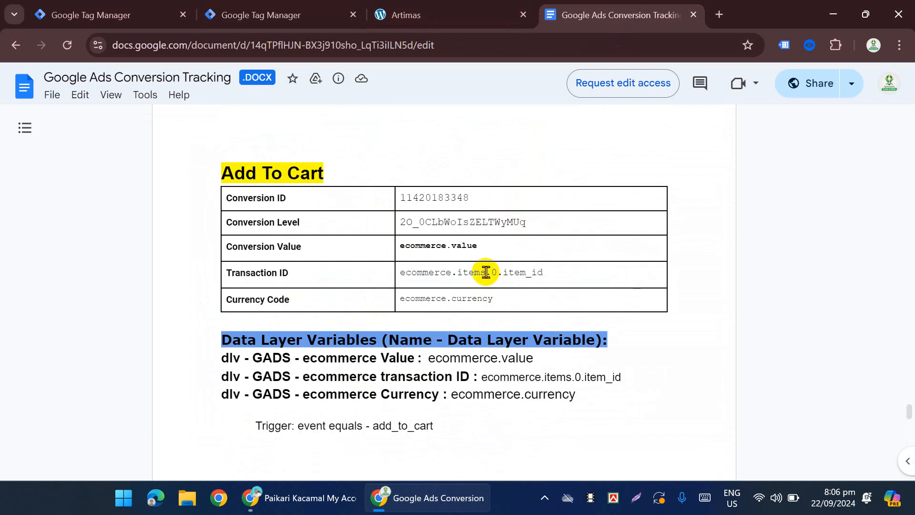
{"action": "left_click_drag", "start_coordinate": [486, 272], "coordinate": [399, 274]}
{"action": "key", "text": "ctrl+c"}
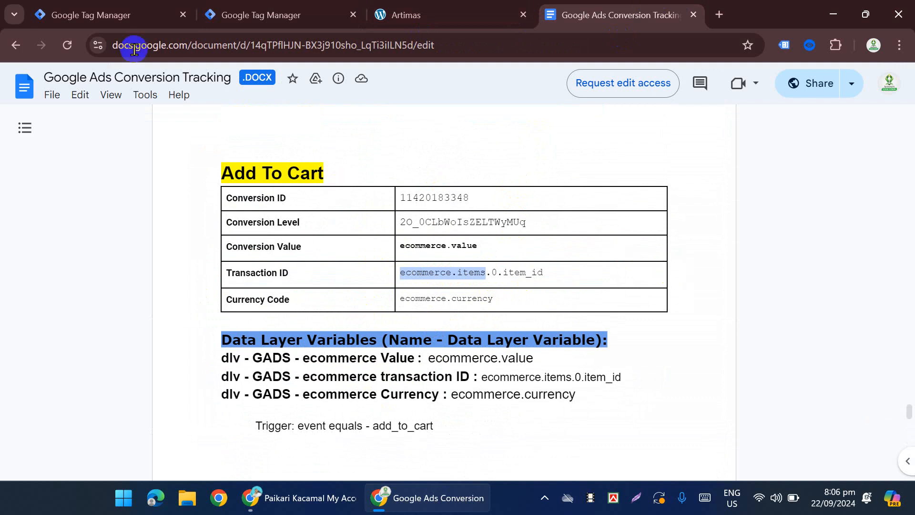
Return to the new data layer variable in Google Tag Manager and set its Data Layer Variable Name to ecommerce.items.
{"action": "left_click", "coordinate": [110, 16]}
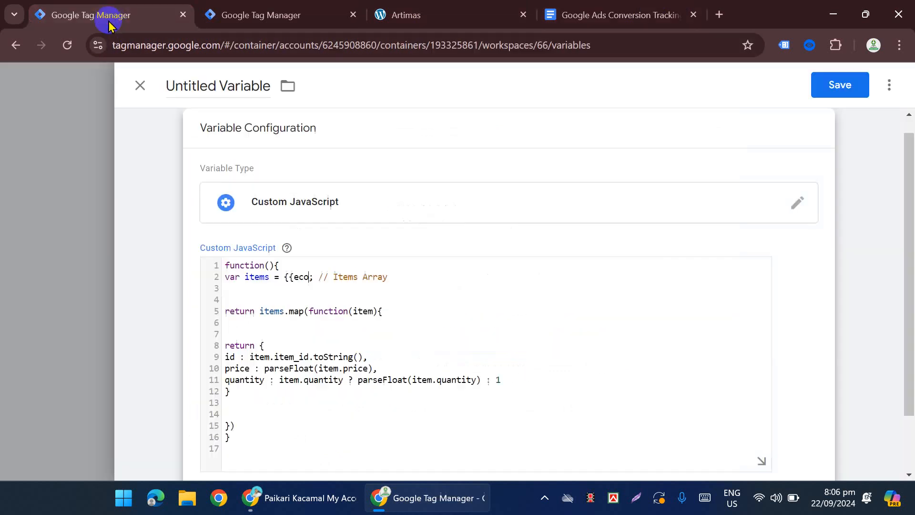
{"action": "left_click", "coordinate": [263, 18]}
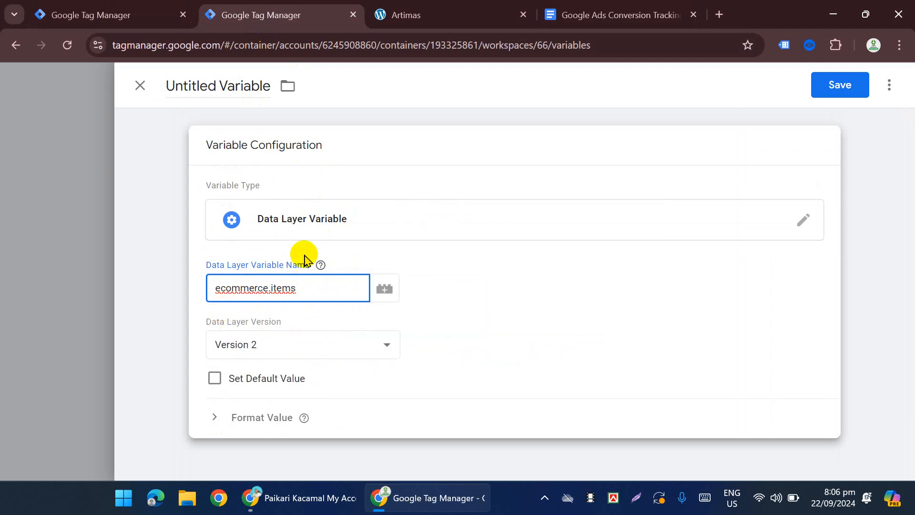
{"action": "left_click", "coordinate": [320, 265]}
{"action": "left_click", "coordinate": [307, 291]}
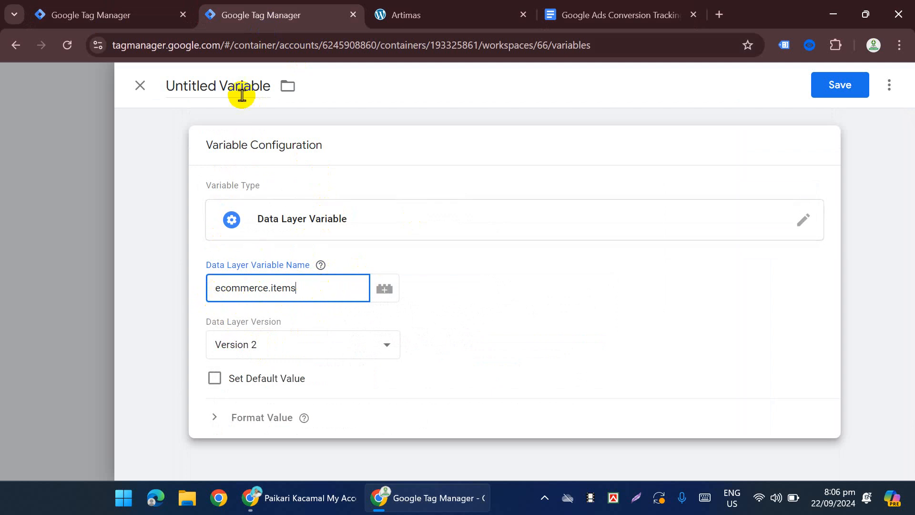
Name the data layer variable ecommerce.items, save it, and return from the duplicated Tag Manager tab to the unsaved Custom JavaScript variable.
{"action": "left_click", "coordinate": [229, 86]}
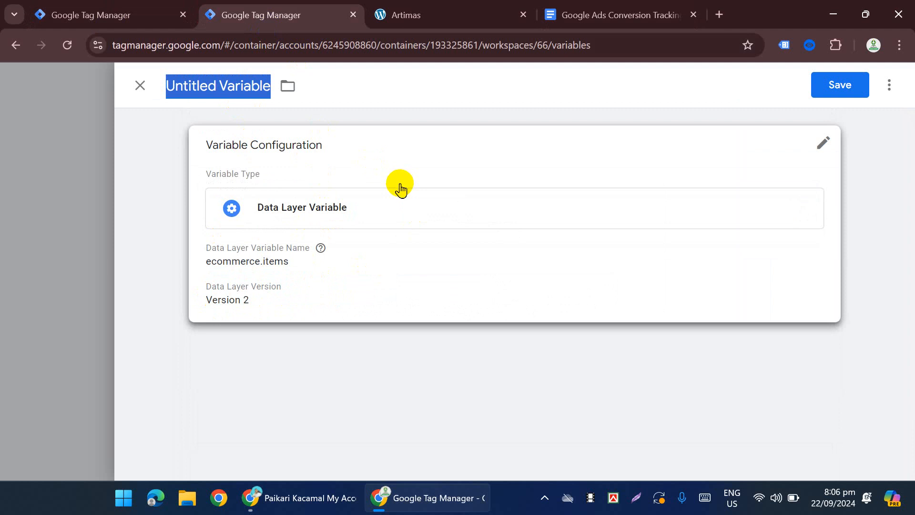
{"action": "key", "text": "ctrl+v"}
{"action": "left_click", "coordinate": [832, 91]}
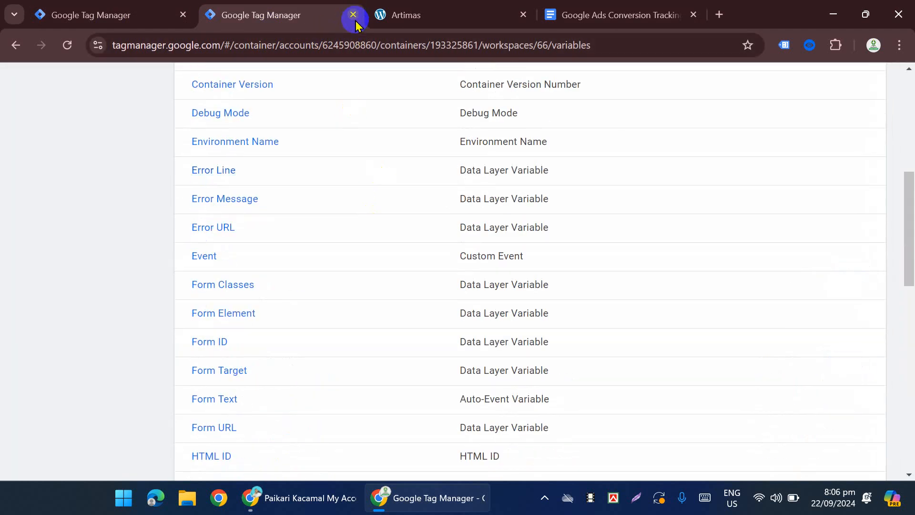
{"action": "left_click", "coordinate": [353, 15]}
{"action": "left_click", "coordinate": [117, 15]}
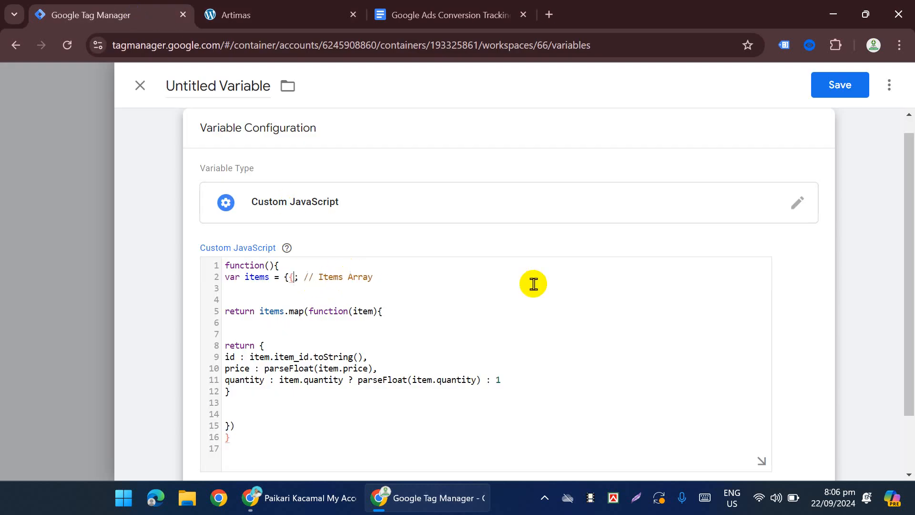
Try to reference the ecommerce items variable in the function's items line and discard the unsaved Custom JavaScript variable.
{"action": "type", "text": "{{"}
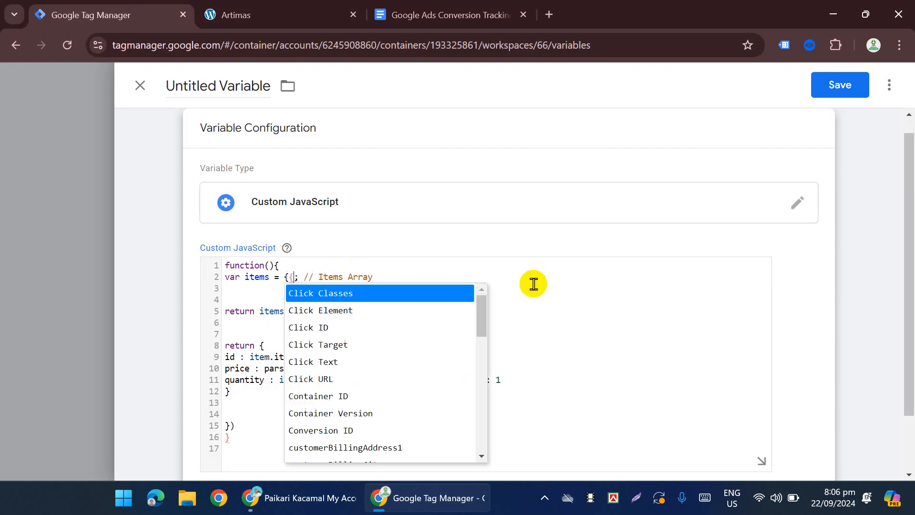
{"action": "type", "text": "eco"}
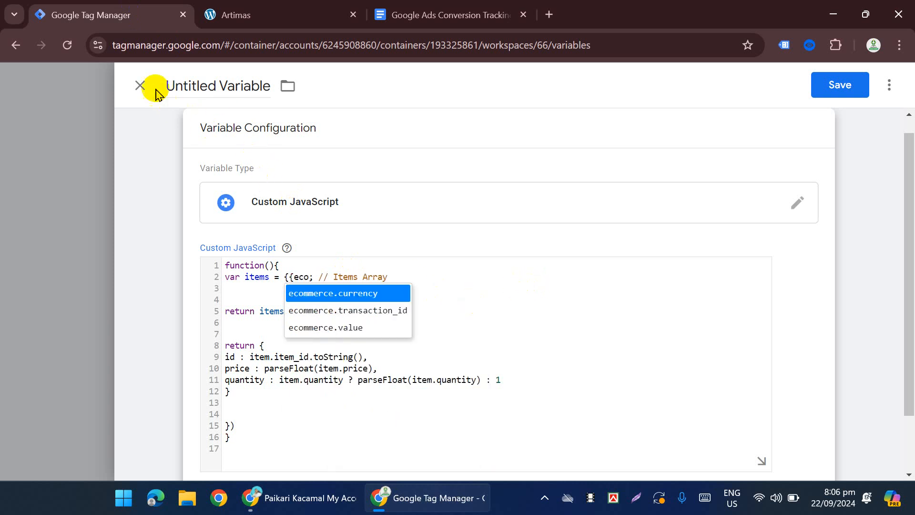
{"action": "left_click", "coordinate": [139, 85]}
{"action": "left_click", "coordinate": [567, 256]}
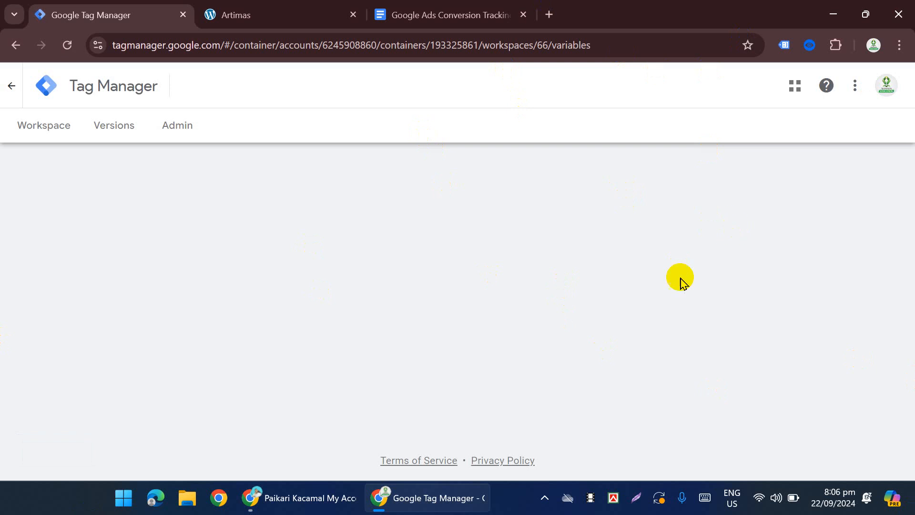
Reopen the Tag Manager workspace and copy the complete items-mapping function from the end of the Google Docs instructions.
{"action": "left_click", "coordinate": [39, 136]}
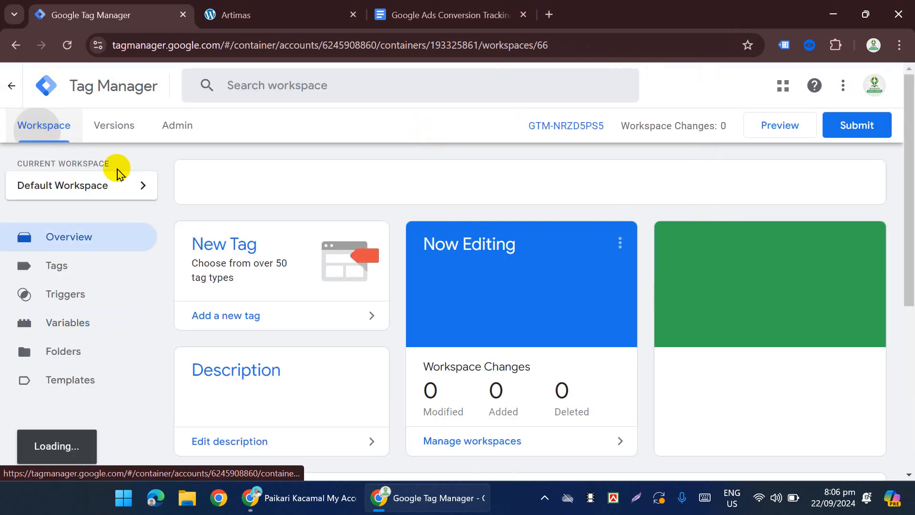
{"action": "scroll", "coordinate": [211, 287], "scroll_direction": "down", "scroll_amount": 5}
{"action": "scroll", "coordinate": [135, 378], "scroll_direction": "up", "scroll_amount": 2}
{"action": "left_click", "coordinate": [474, 7]}
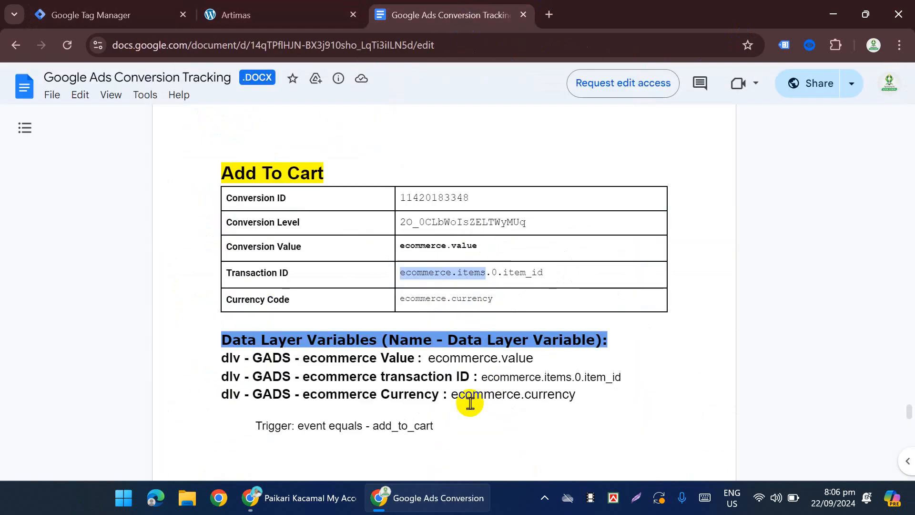
{"action": "scroll", "coordinate": [407, 285], "scroll_direction": "down", "scroll_amount": 20}
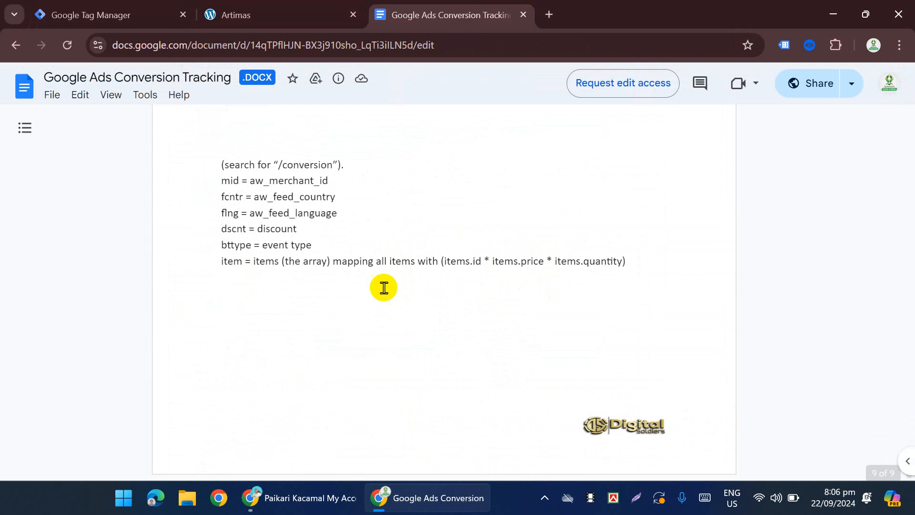
{"action": "scroll", "coordinate": [379, 286], "scroll_direction": "up", "scroll_amount": 5}
{"action": "left_click_drag", "start_coordinate": [231, 317], "coordinate": [218, 154]}
{"action": "key", "text": "ctrl+c"}
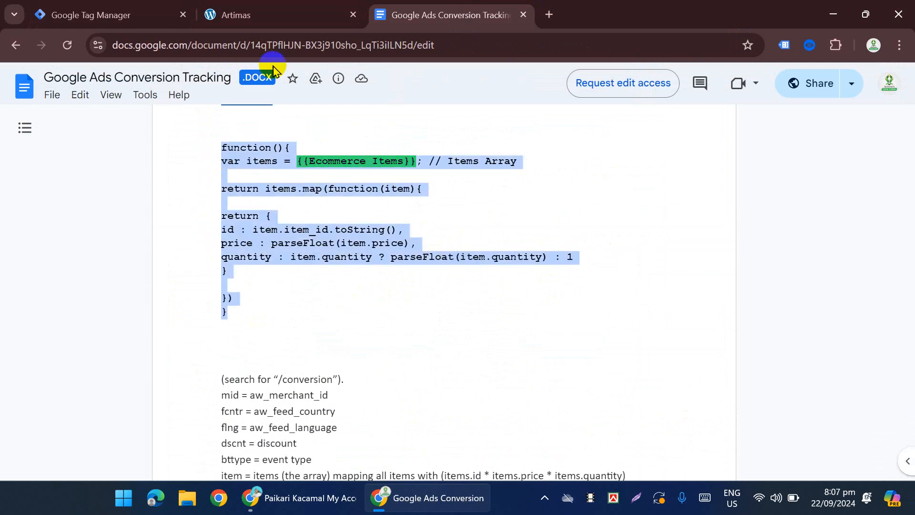
Create a new user-defined Custom JavaScript variable in Google Tag Manager containing the copied items-mapping function.
{"action": "left_click", "coordinate": [83, 15]}
{"action": "left_click", "coordinate": [92, 176]}
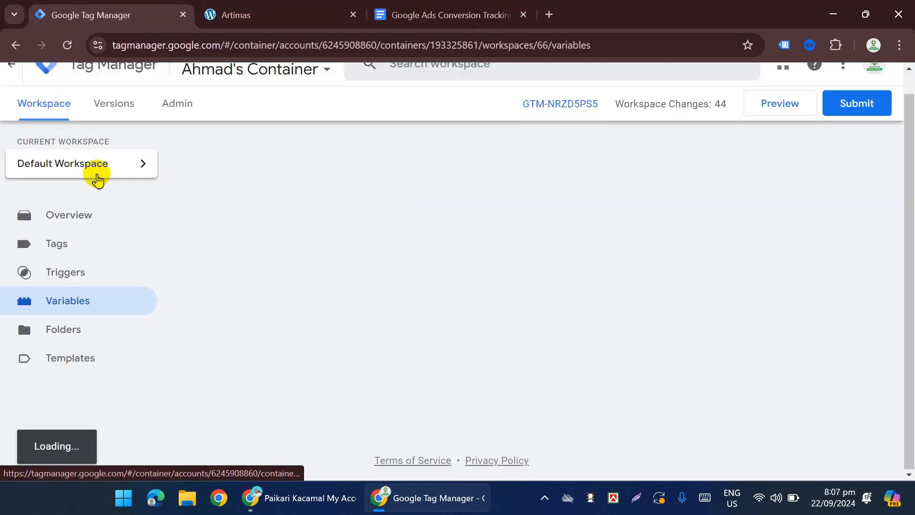
{"action": "scroll", "coordinate": [692, 301], "scroll_direction": "down", "scroll_amount": 2}
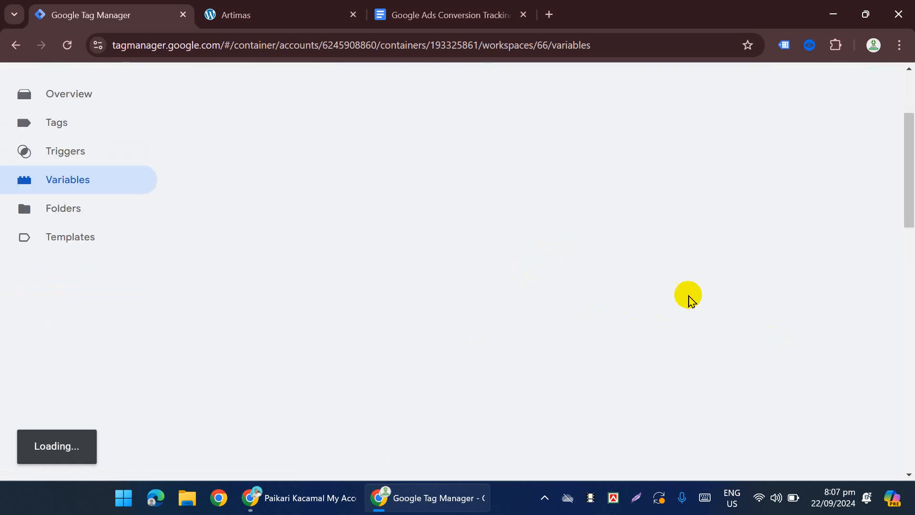
{"action": "scroll", "coordinate": [634, 257], "scroll_direction": "down", "scroll_amount": 15}
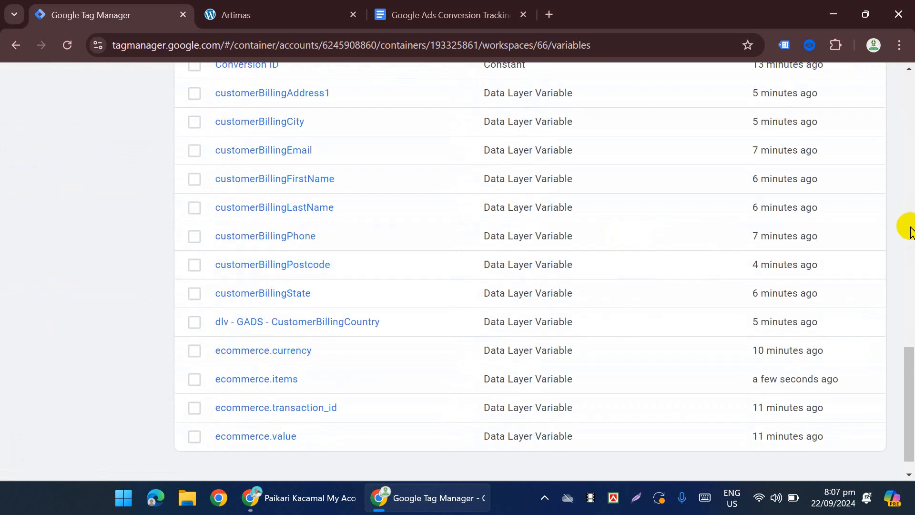
{"action": "scroll", "coordinate": [881, 241], "scroll_direction": "up", "scroll_amount": 5}
{"action": "left_click", "coordinate": [835, 252]}
{"action": "left_click", "coordinate": [464, 215]}
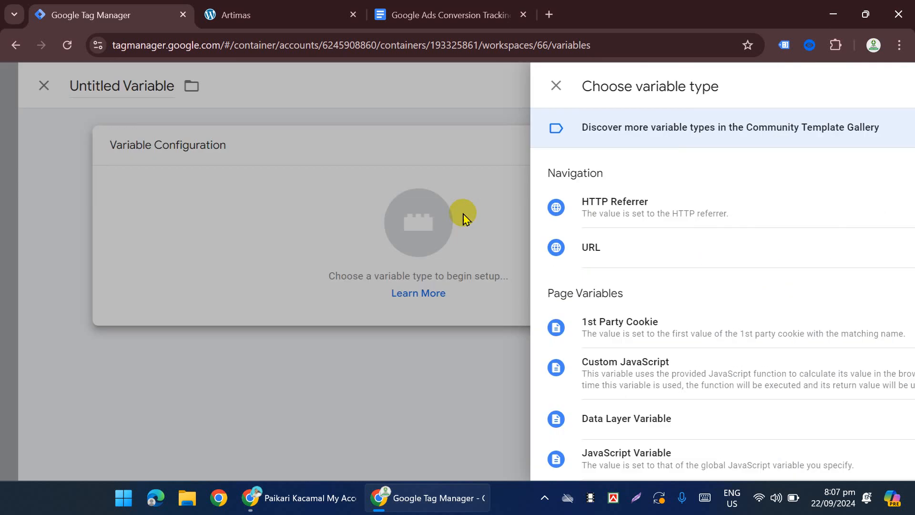
{"action": "left_click", "coordinate": [553, 364]}
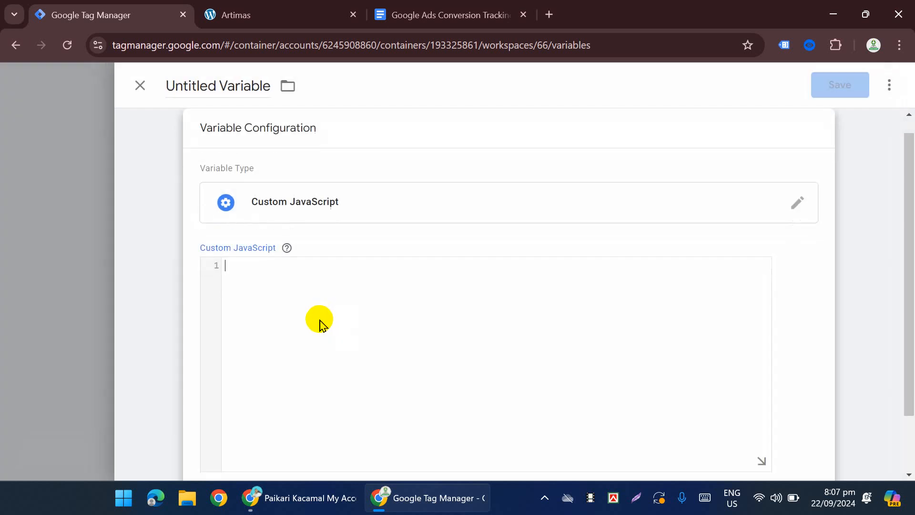
{"action": "key", "text": "ctrl+v"}
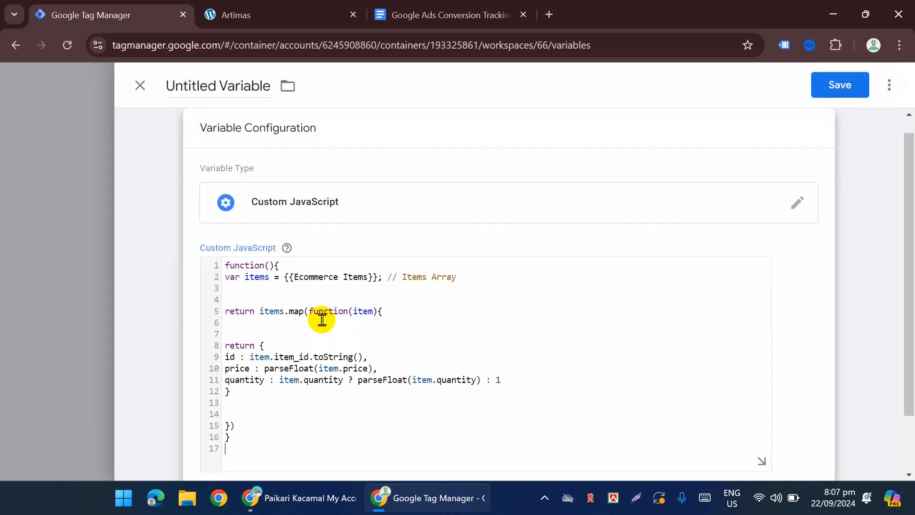
Replace the {{Ecommerce Items}} reference on line 2 of the function with the {{ecommerce.items}} variable.
{"action": "left_click", "coordinate": [377, 277]}
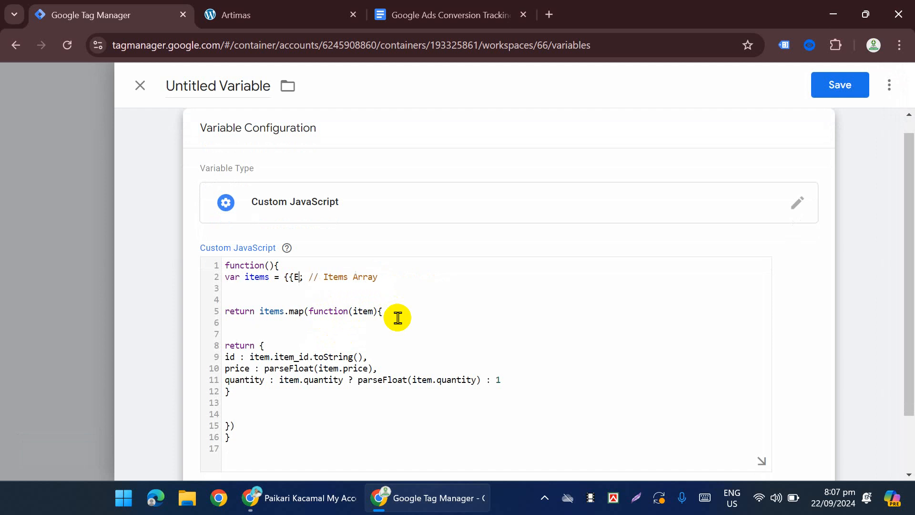
{"action": "key", "text": "Caps_Lock"}
{"action": "type", "text": "["}
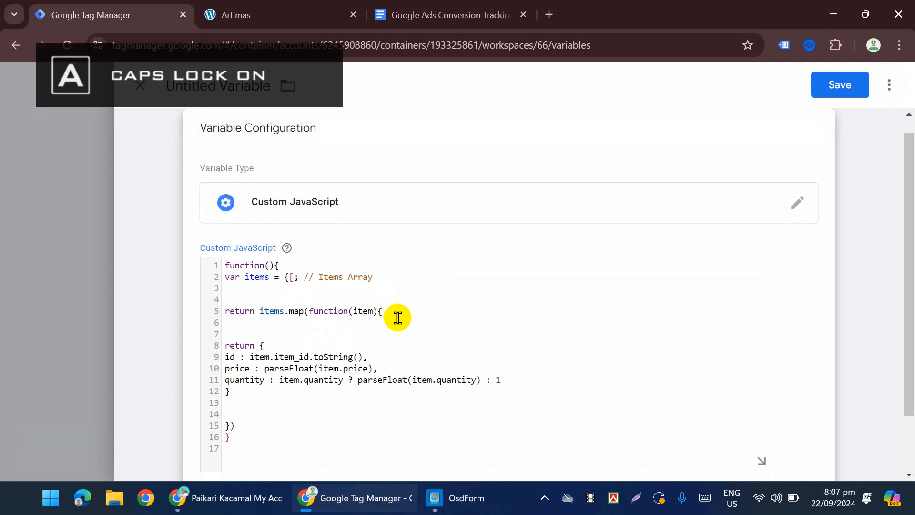
{"action": "key", "text": "Caps_Lock"}
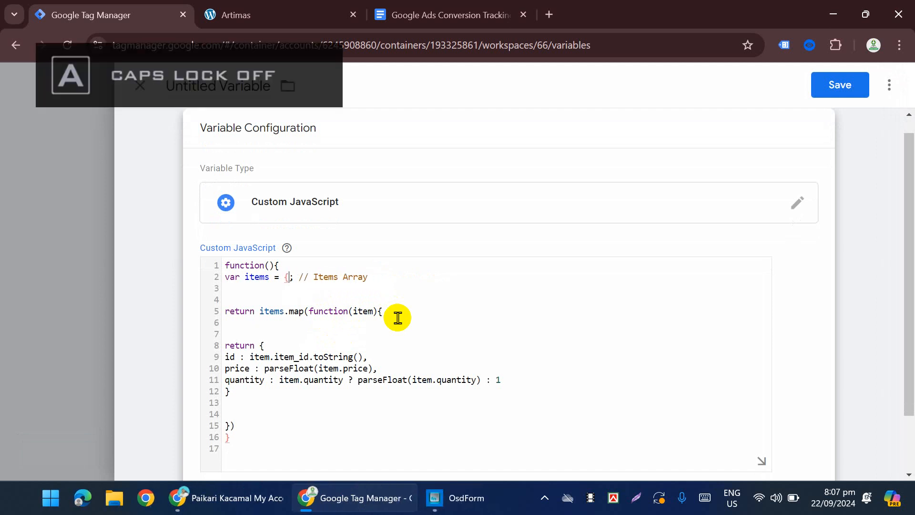
{"action": "type", "text": "{"}
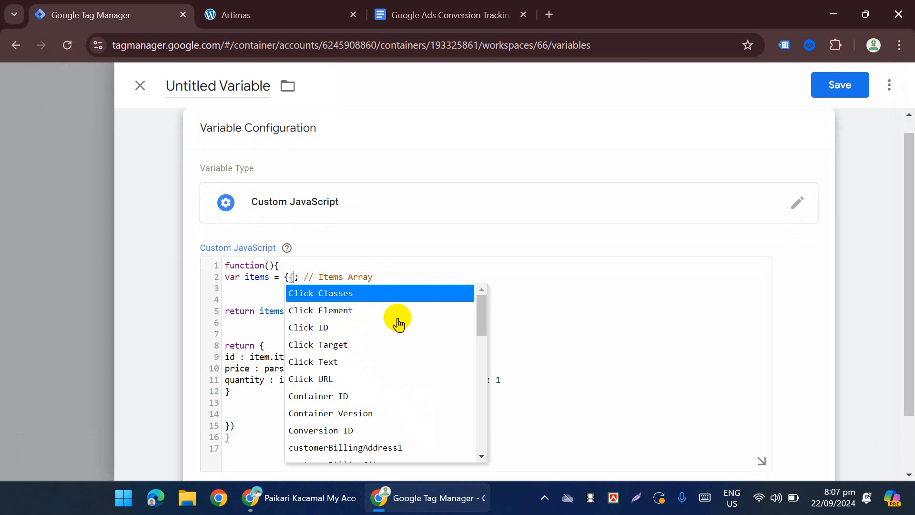
{"action": "type", "text": "ec"}
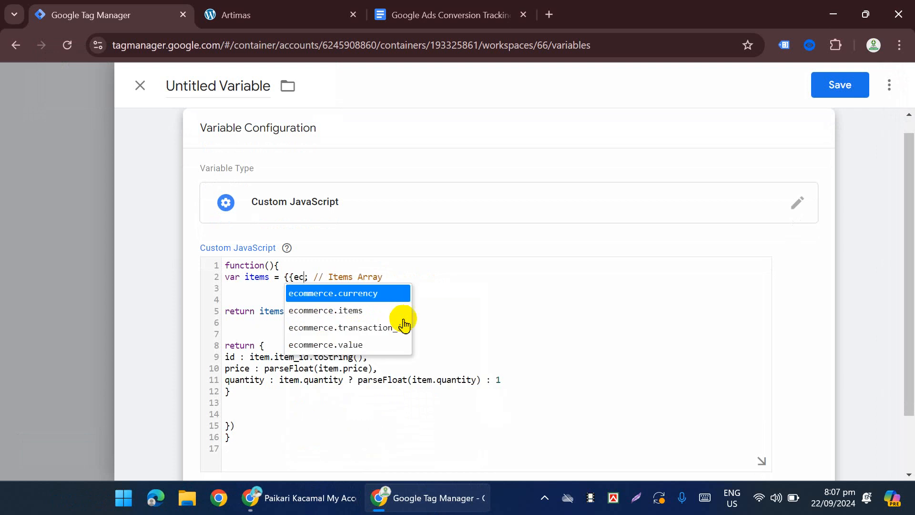
{"action": "left_click", "coordinate": [364, 309]}
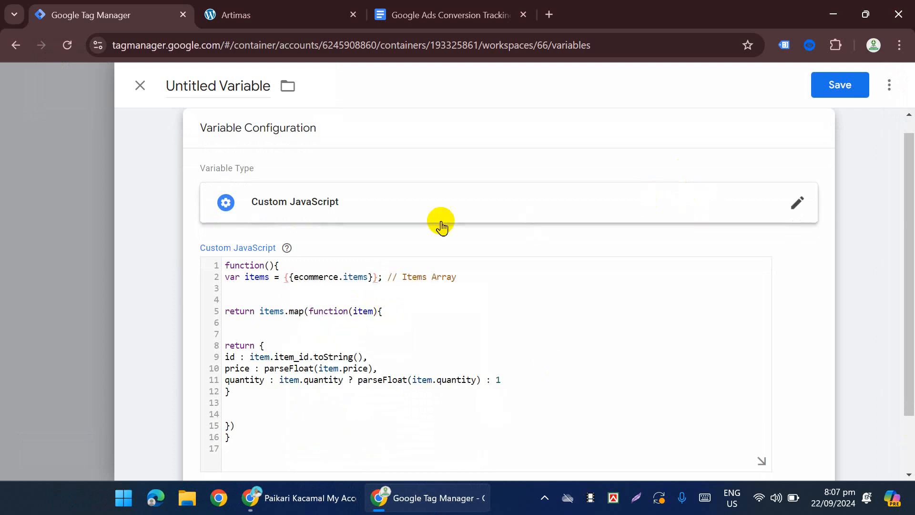
Name the Custom JavaScript variable "cJS - id, price, quantity" and save it.
{"action": "left_click", "coordinate": [228, 86]}
{"action": "key", "text": "BackSpace"}
{"action": "type", "text": "dlv - id, price, quantity"}
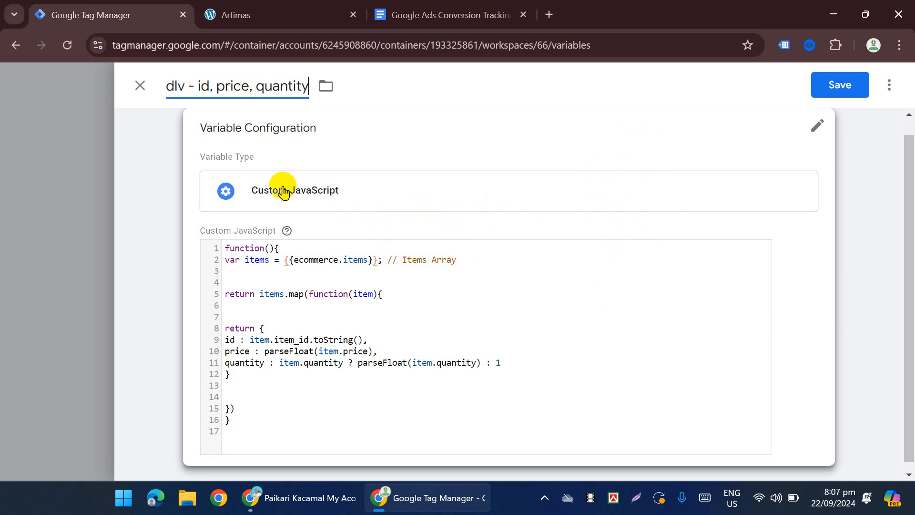
{"action": "left_click", "coordinate": [186, 86]}
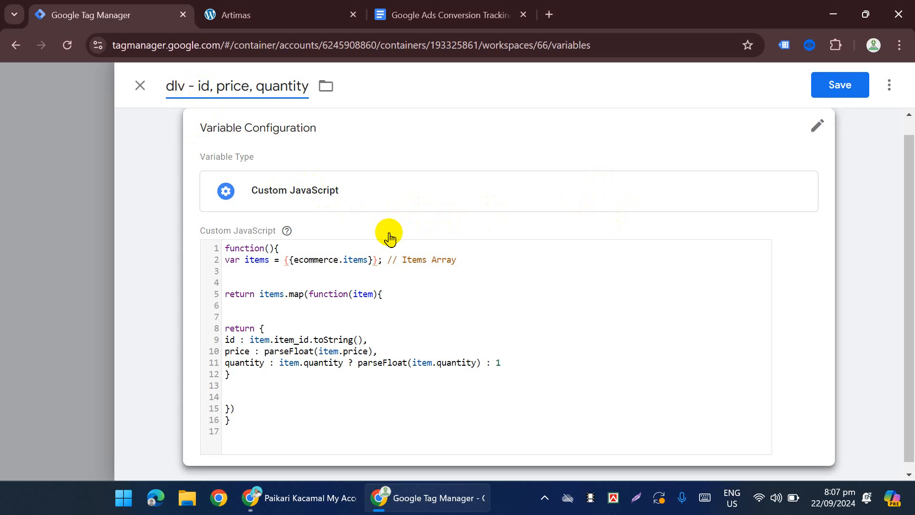
{"action": "key", "text": "BackSpace"}
{"action": "key", "text": "BackSpace"}
{"action": "key", "text": "BackSpace"}
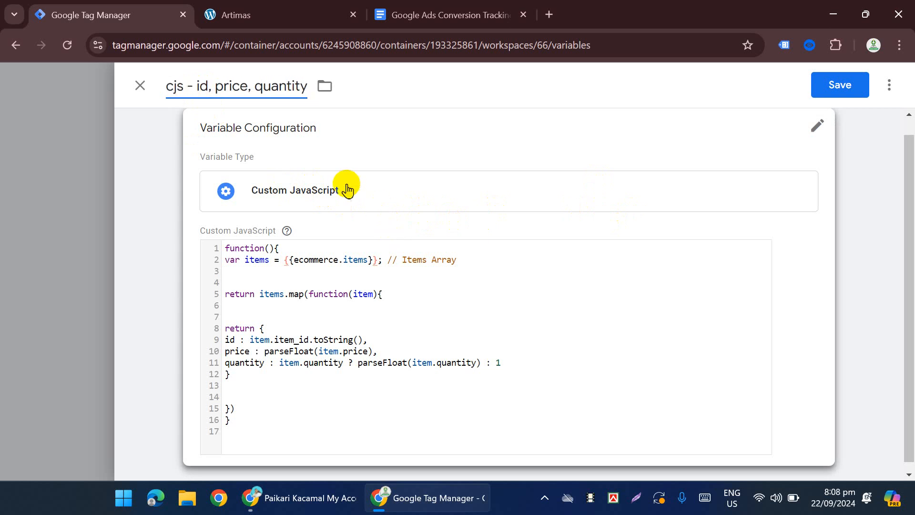
{"action": "type", "text": "cjs"}
{"action": "key", "text": "BackSpace"}
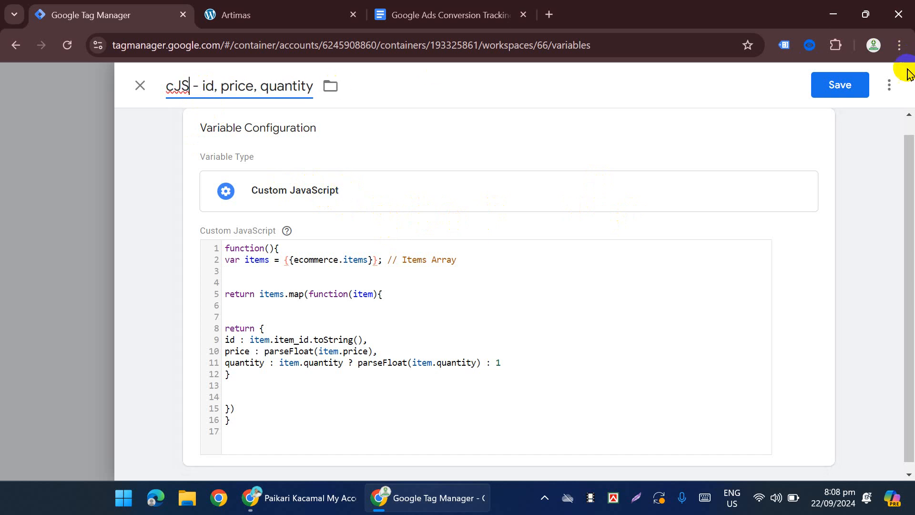
{"action": "left_click", "coordinate": [854, 84]}
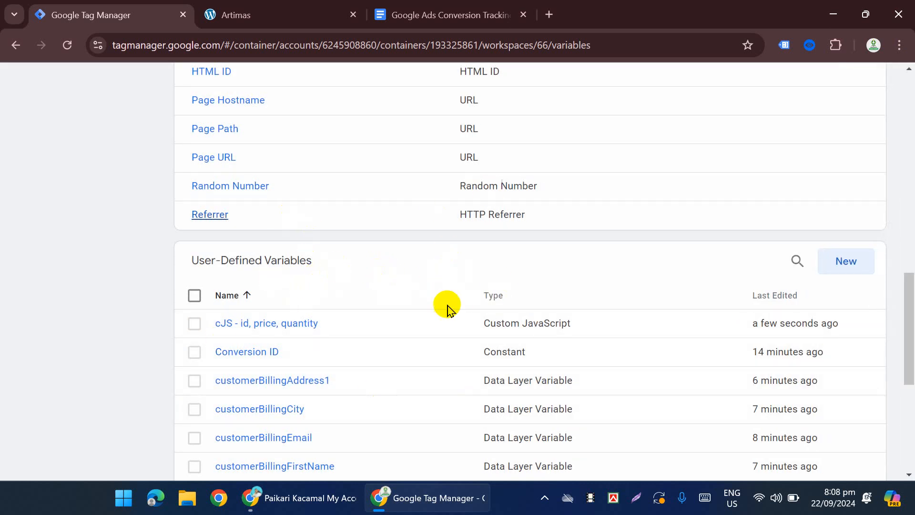
Start preview mode for the container and connect Tag Assistant to the prefilled store URL with the debug signal included.
{"action": "scroll", "coordinate": [438, 333], "scroll_direction": "down", "scroll_amount": 1}
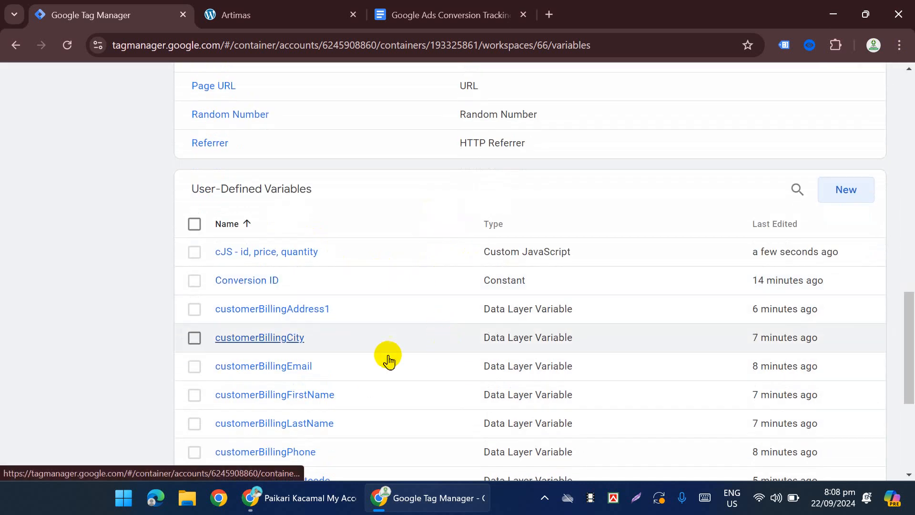
{"action": "scroll", "coordinate": [224, 290], "scroll_direction": "up", "scroll_amount": 8}
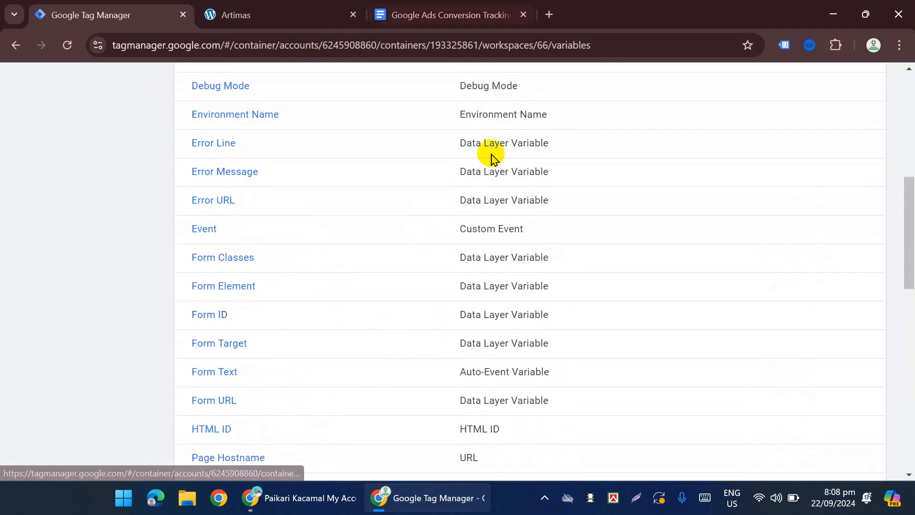
{"action": "scroll", "coordinate": [180, 116], "scroll_direction": "up", "scroll_amount": 8}
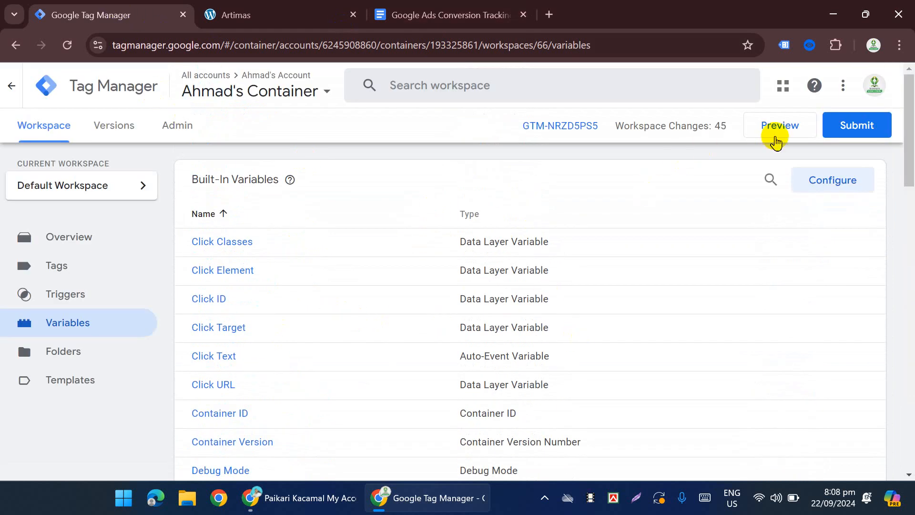
{"action": "left_click", "coordinate": [779, 134]}
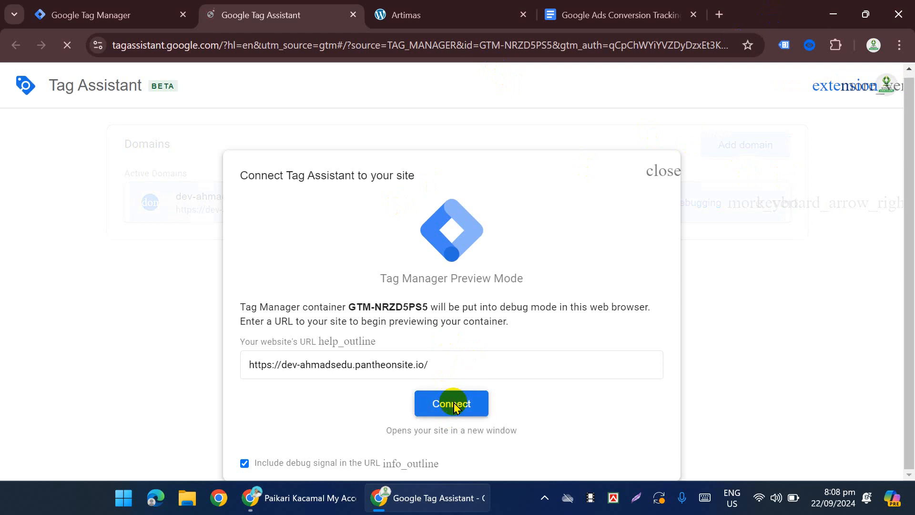
{"action": "left_click", "coordinate": [452, 403]}
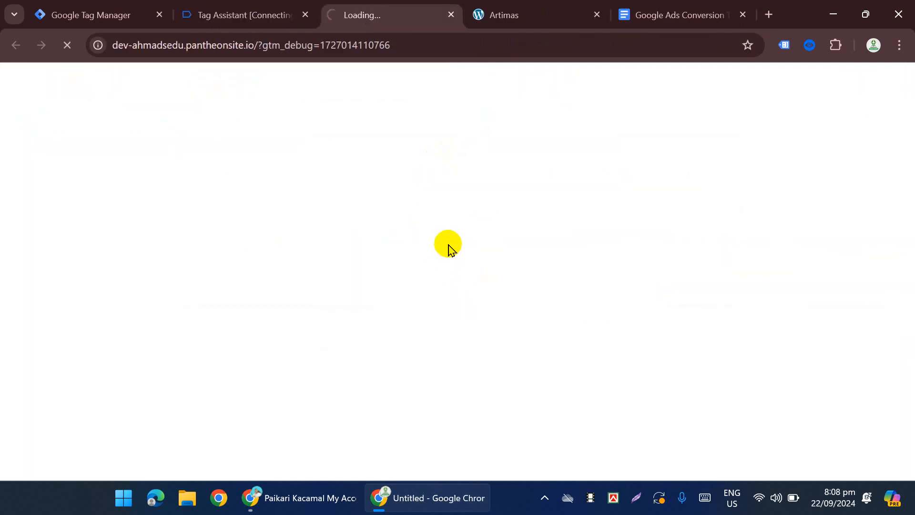
Open the DNK Black Shoes product in the test store and add one pair to the cart.
{"action": "scroll", "coordinate": [448, 246], "scroll_direction": "down", "scroll_amount": 10}
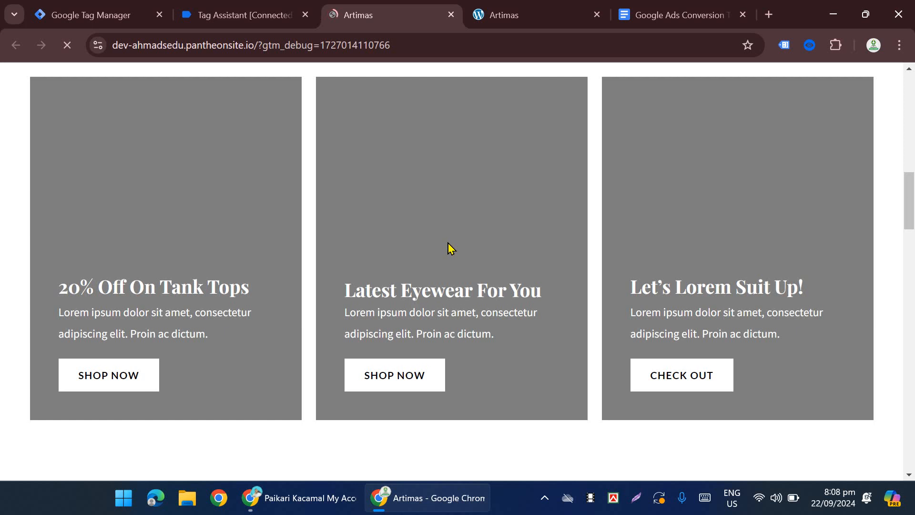
{"action": "scroll", "coordinate": [448, 244], "scroll_direction": "down", "scroll_amount": 4}
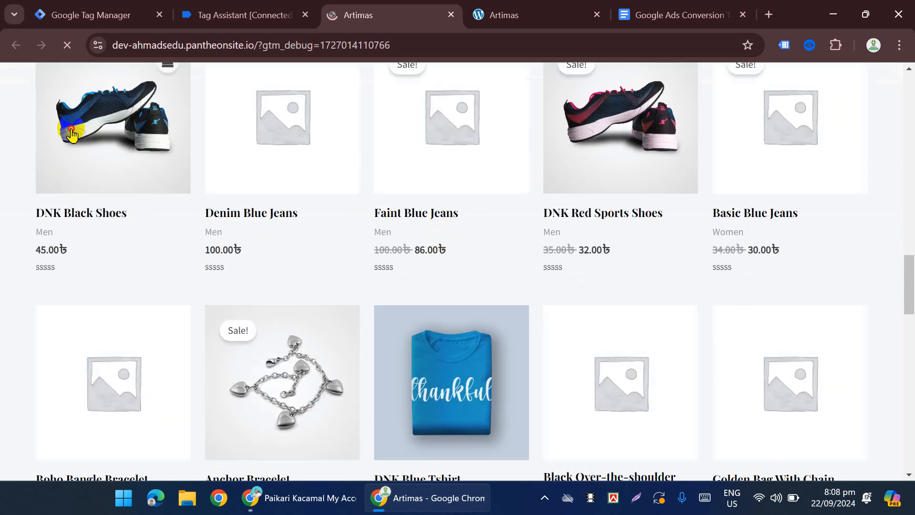
{"action": "left_click", "coordinate": [72, 136]}
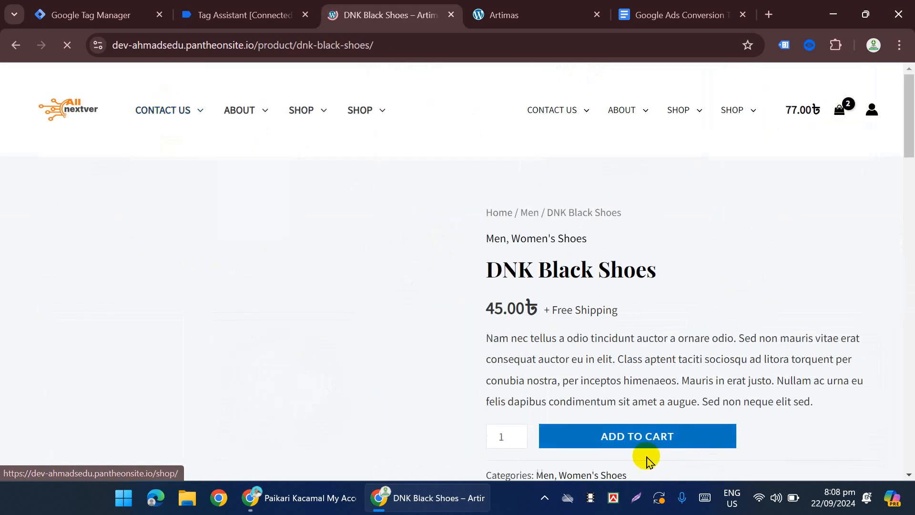
{"action": "left_click", "coordinate": [624, 435]}
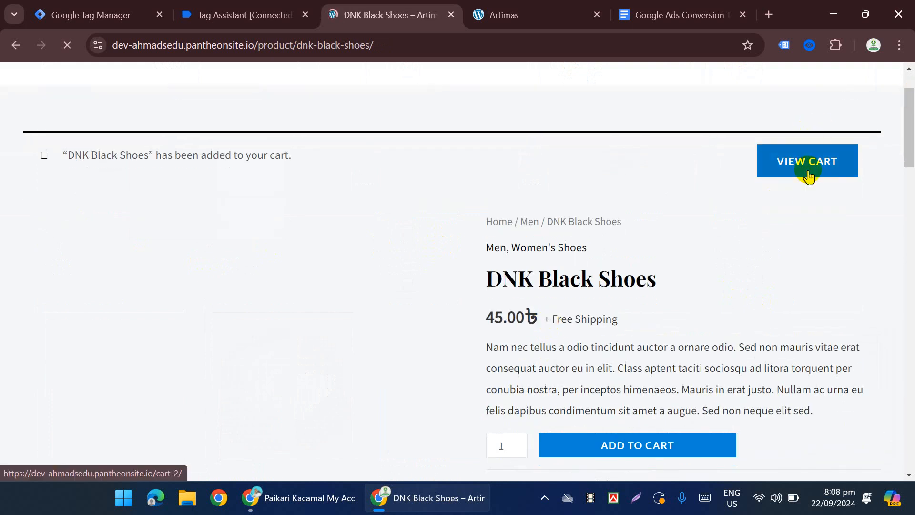
View the cart and proceed to checkout with its current items.
{"action": "left_click", "coordinate": [804, 176]}
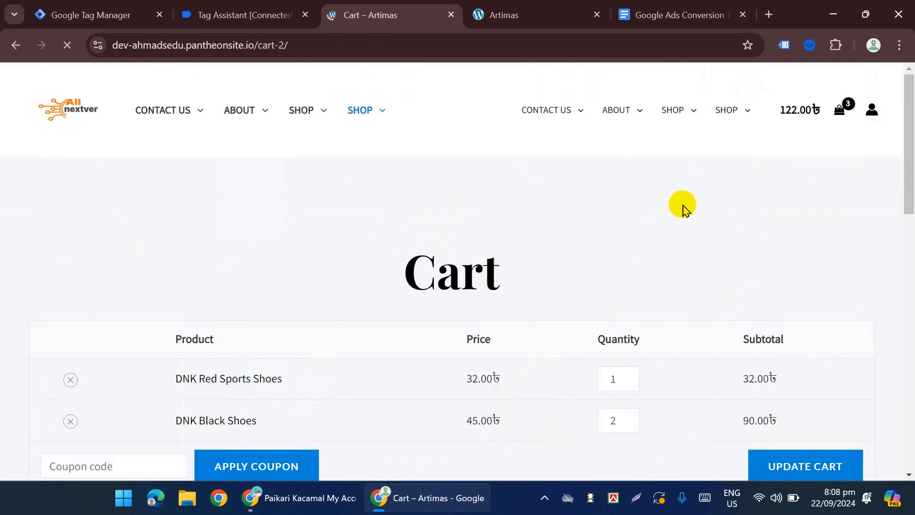
{"action": "scroll", "coordinate": [683, 204], "scroll_direction": "down", "scroll_amount": 5}
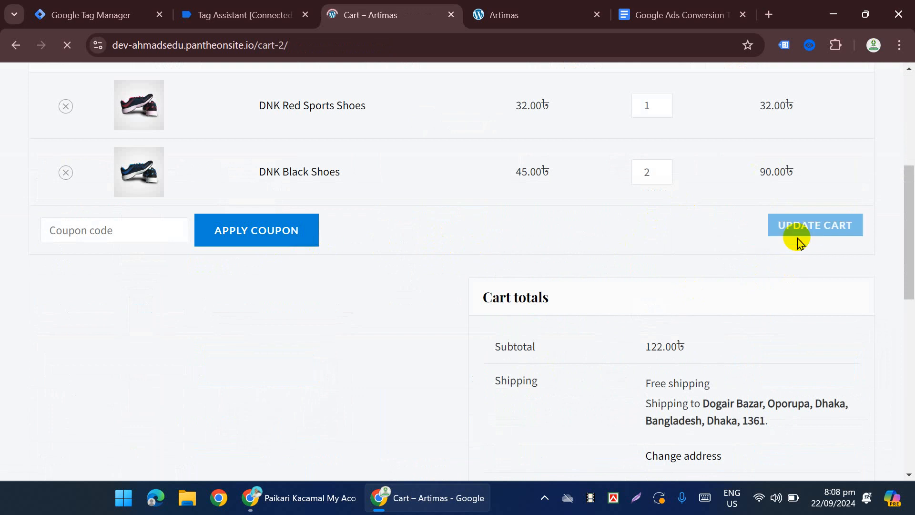
{"action": "scroll", "coordinate": [786, 245], "scroll_direction": "down", "scroll_amount": 5}
{"action": "left_click", "coordinate": [523, 321]}
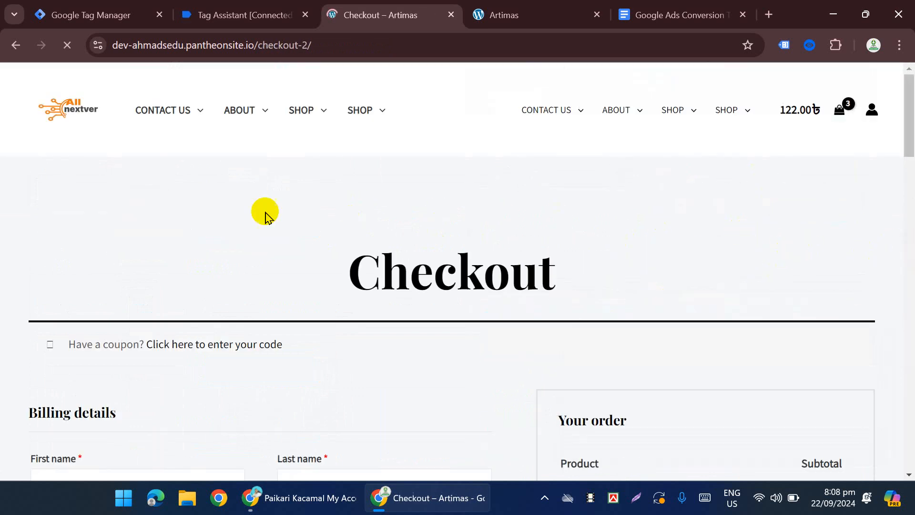
Fill in the bKash number and bKash transaction ID with the saved entries and place the order.
{"action": "scroll", "coordinate": [263, 212], "scroll_direction": "down", "scroll_amount": 4}
{"action": "scroll", "coordinate": [341, 241], "scroll_direction": "down", "scroll_amount": 7}
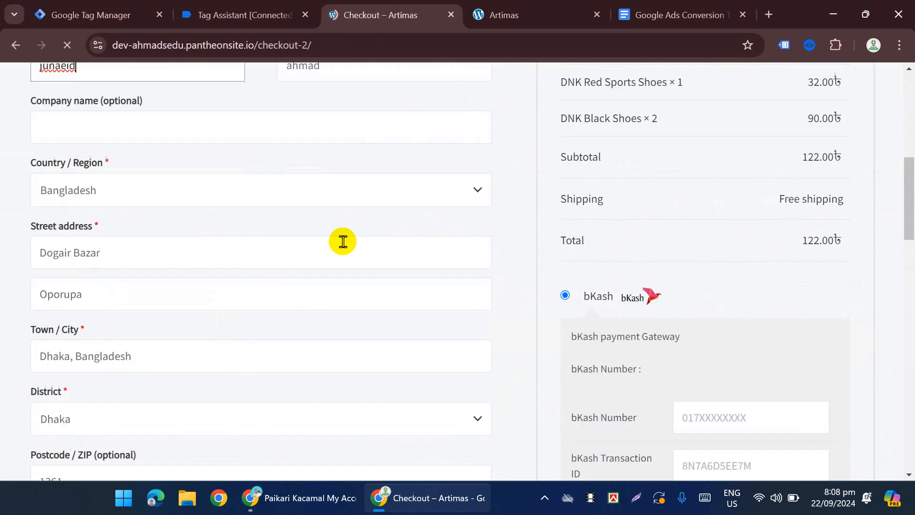
{"action": "scroll", "coordinate": [258, 310], "scroll_direction": "down", "scroll_amount": 3}
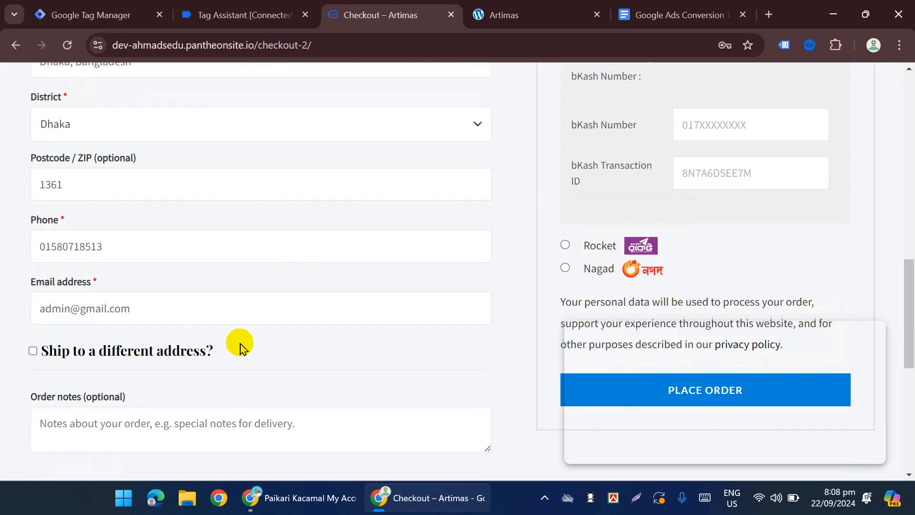
{"action": "scroll", "coordinate": [576, 230], "scroll_direction": "down", "scroll_amount": 3}
{"action": "scroll", "coordinate": [718, 203], "scroll_direction": "up", "scroll_amount": 3}
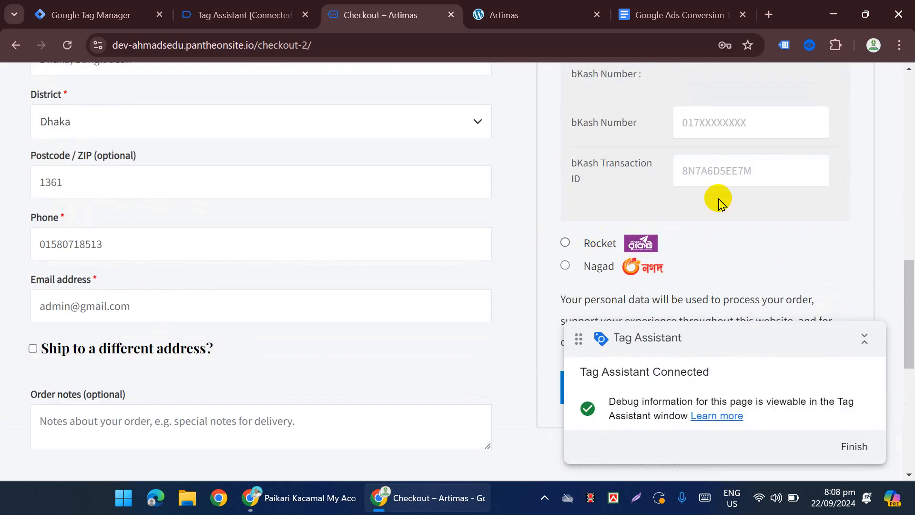
{"action": "left_click", "coordinate": [721, 133]}
{"action": "left_click", "coordinate": [781, 174]}
{"action": "left_click", "coordinate": [739, 178]}
{"action": "left_click", "coordinate": [773, 221]}
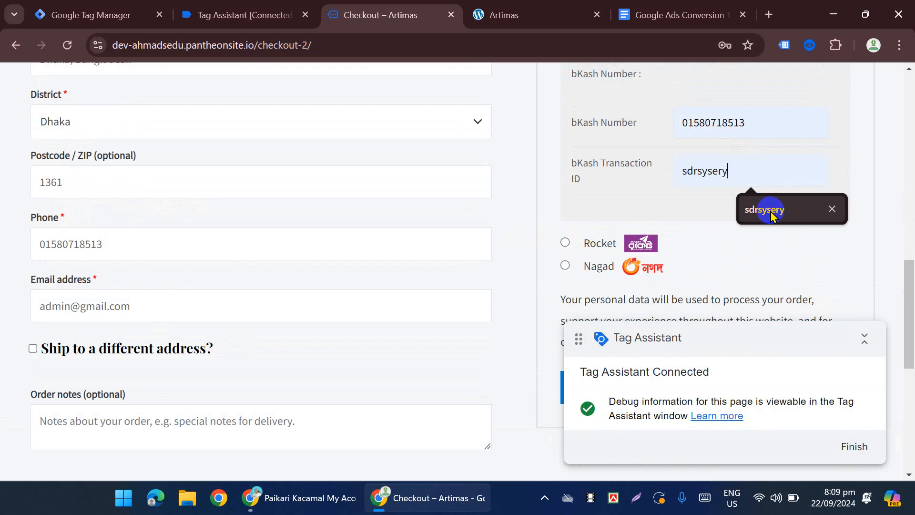
{"action": "scroll", "coordinate": [668, 202], "scroll_direction": "down", "scroll_amount": 3}
{"action": "left_click", "coordinate": [604, 261]}
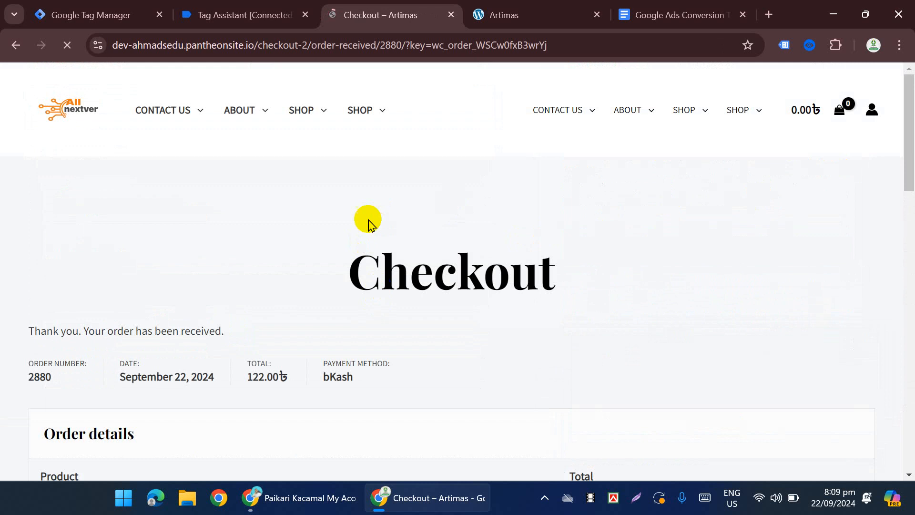
Switch to Tag Assistant, continue past the connection notice and show the variables of the purchase event.
{"action": "left_click_drag", "start_coordinate": [311, 45], "coordinate": [378, 50]}
{"action": "left_click", "coordinate": [233, 15]}
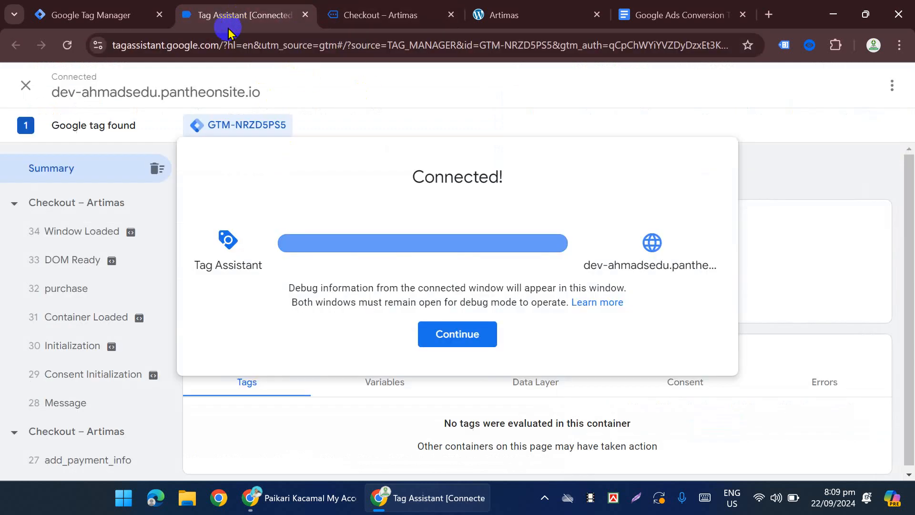
{"action": "left_click", "coordinate": [447, 349]}
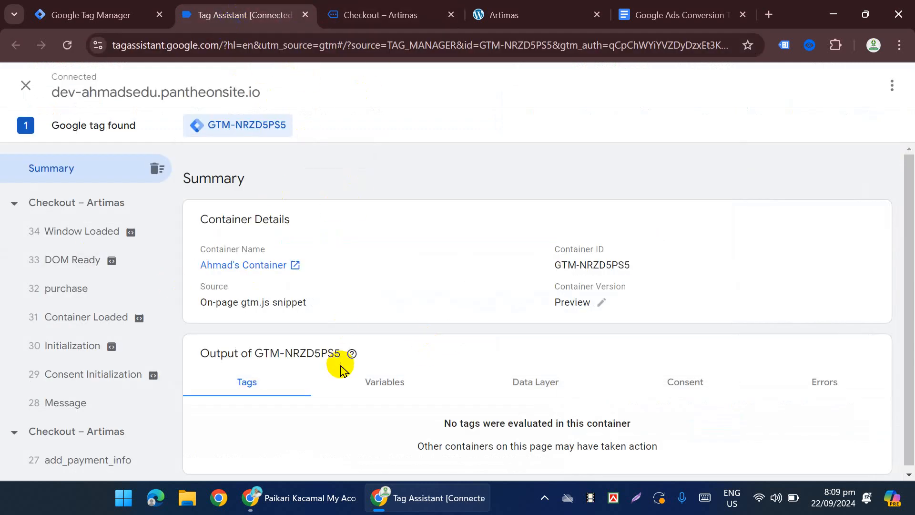
{"action": "mouse_move", "coordinate": [351, 354]}
{"action": "left_click", "coordinate": [397, 377]}
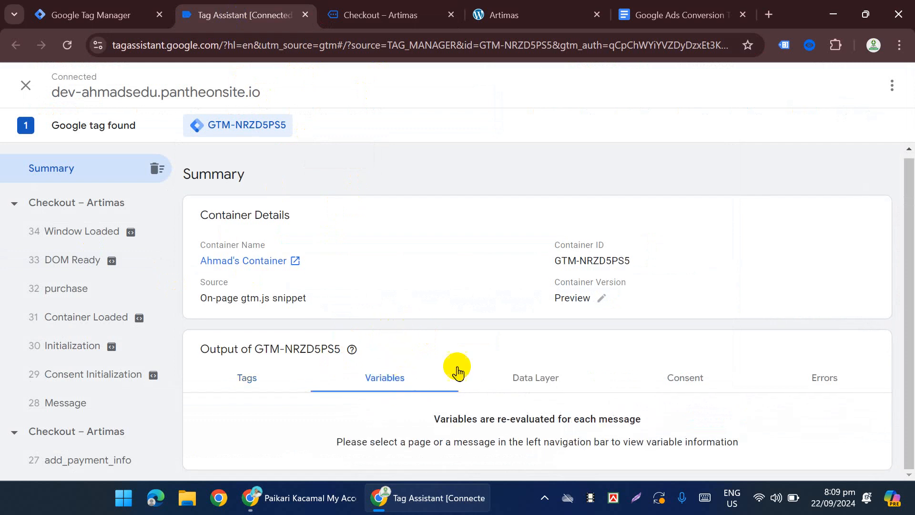
{"action": "left_click", "coordinate": [67, 288]}
Examine the purchase event's variable values, from cJS - id, price, quantity through the customer billing and ecommerce variables.
{"action": "scroll", "coordinate": [337, 271], "scroll_direction": "down", "scroll_amount": 5}
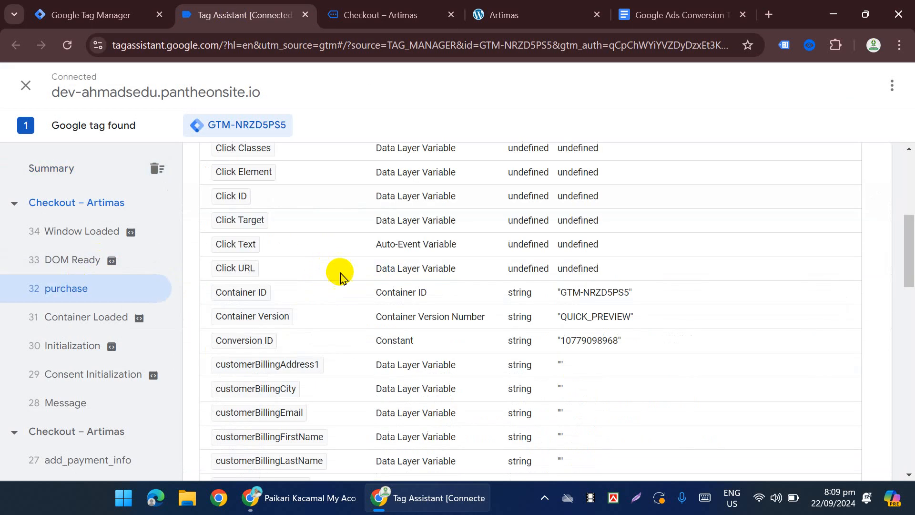
{"action": "scroll", "coordinate": [434, 310], "scroll_direction": "up", "scroll_amount": 4}
{"action": "scroll", "coordinate": [433, 310], "scroll_direction": "down", "scroll_amount": 2}
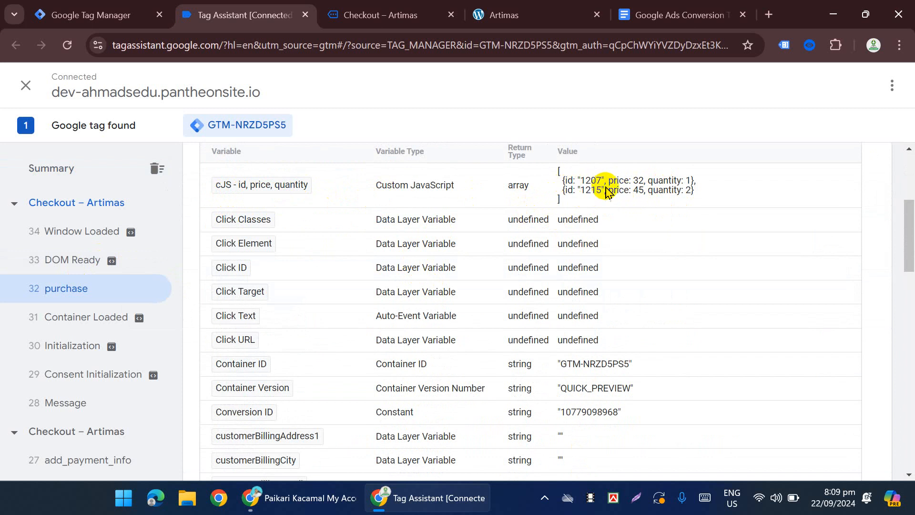
{"action": "scroll", "coordinate": [296, 244], "scroll_direction": "down", "scroll_amount": 3}
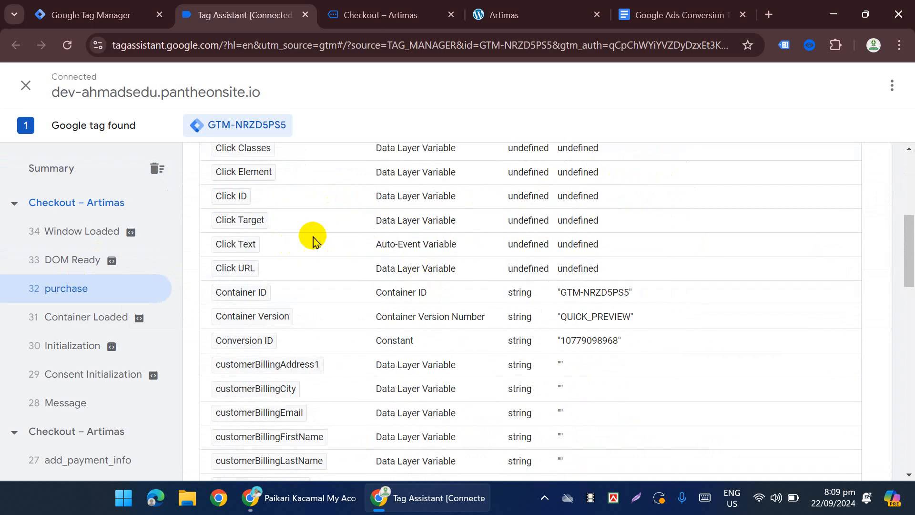
{"action": "scroll", "coordinate": [352, 244], "scroll_direction": "down", "scroll_amount": 3}
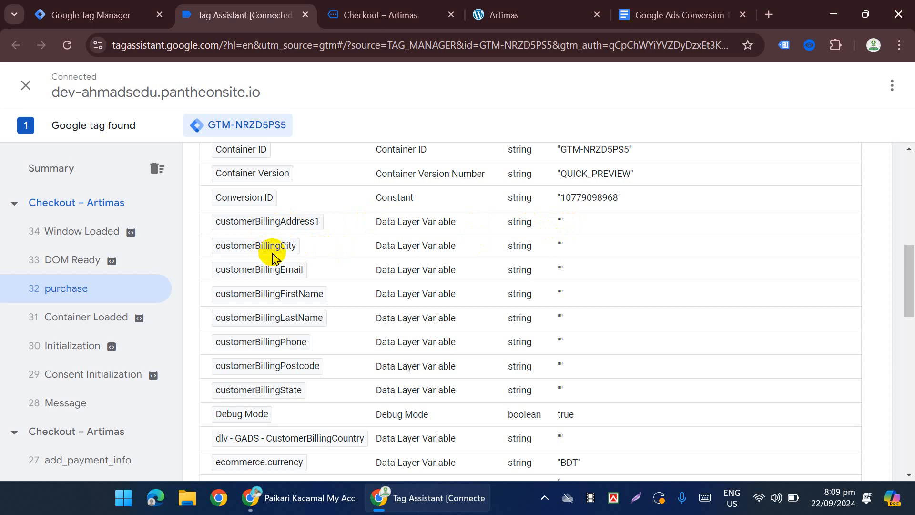
{"action": "scroll", "coordinate": [427, 244], "scroll_direction": "down", "scroll_amount": 3}
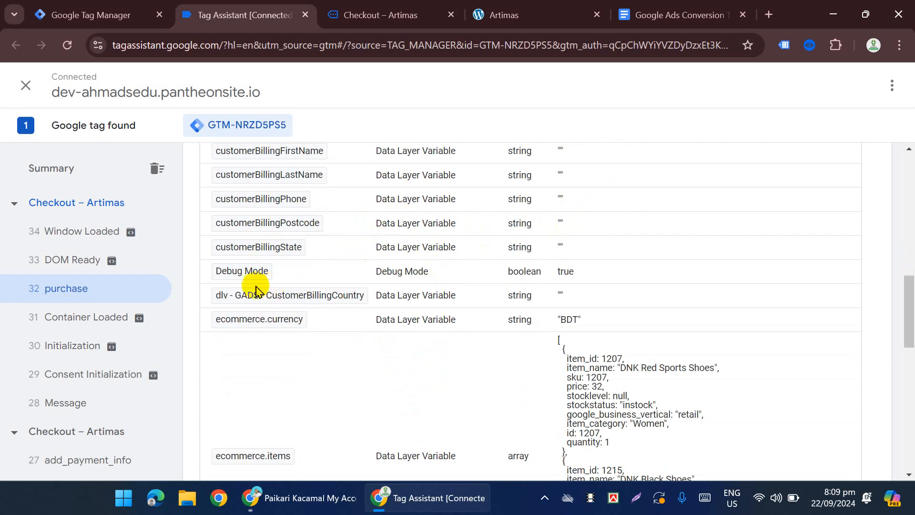
{"action": "scroll", "coordinate": [286, 305], "scroll_direction": "down", "scroll_amount": 1}
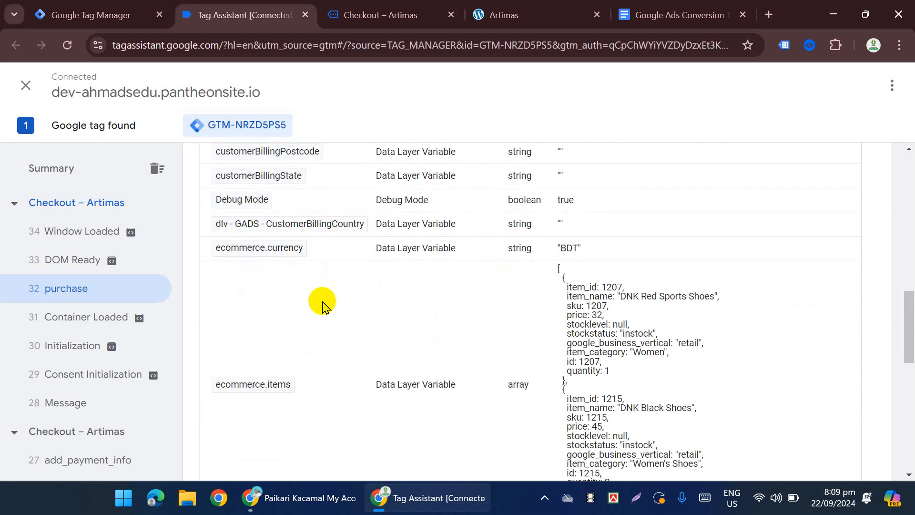
{"action": "scroll", "coordinate": [322, 305], "scroll_direction": "down", "scroll_amount": 8}
{"action": "scroll", "coordinate": [410, 258], "scroll_direction": "up", "scroll_amount": 14}
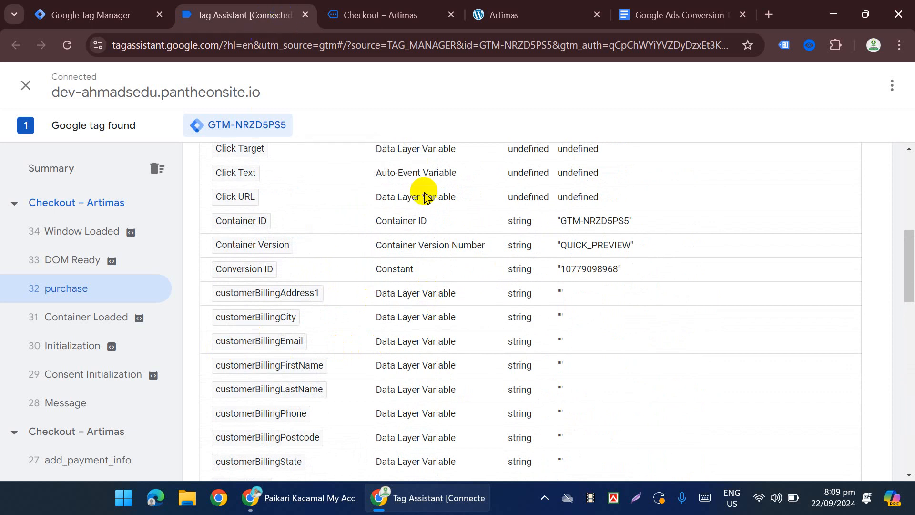
{"action": "scroll", "coordinate": [425, 197], "scroll_direction": "up", "scroll_amount": 6}
Inspect the purchase event's data layer values for the customer billing and shipping fields.
{"action": "left_click", "coordinate": [542, 324]}
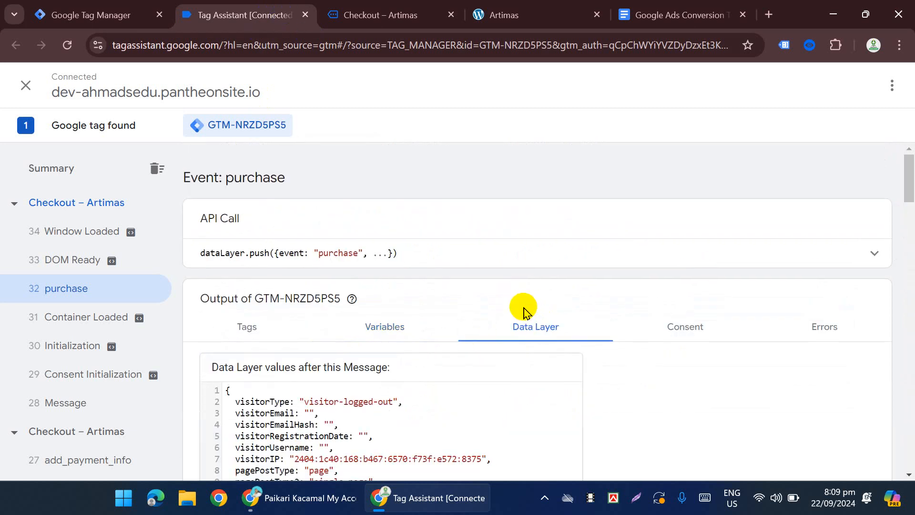
{"action": "scroll", "coordinate": [445, 317], "scroll_direction": "down", "scroll_amount": 8}
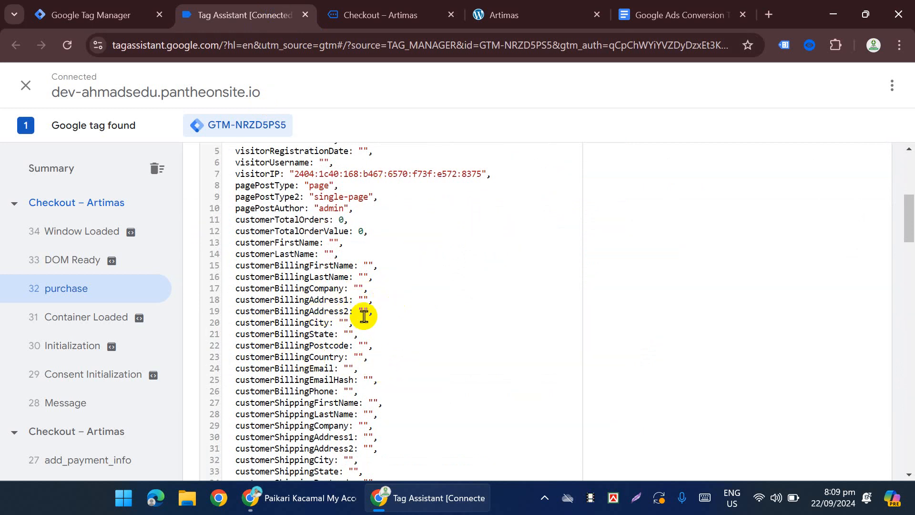
{"action": "scroll", "coordinate": [404, 295], "scroll_direction": "down", "scroll_amount": 3}
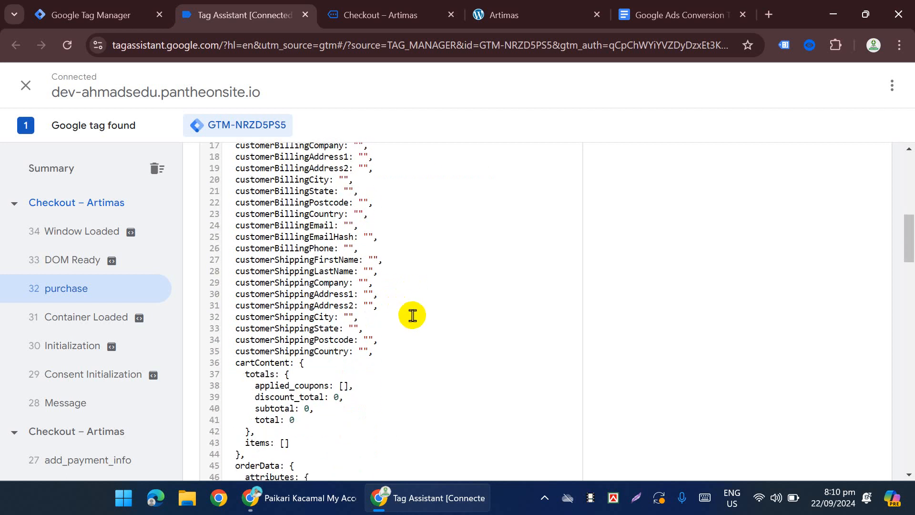
{"action": "scroll", "coordinate": [411, 313], "scroll_direction": "up", "scroll_amount": 8}
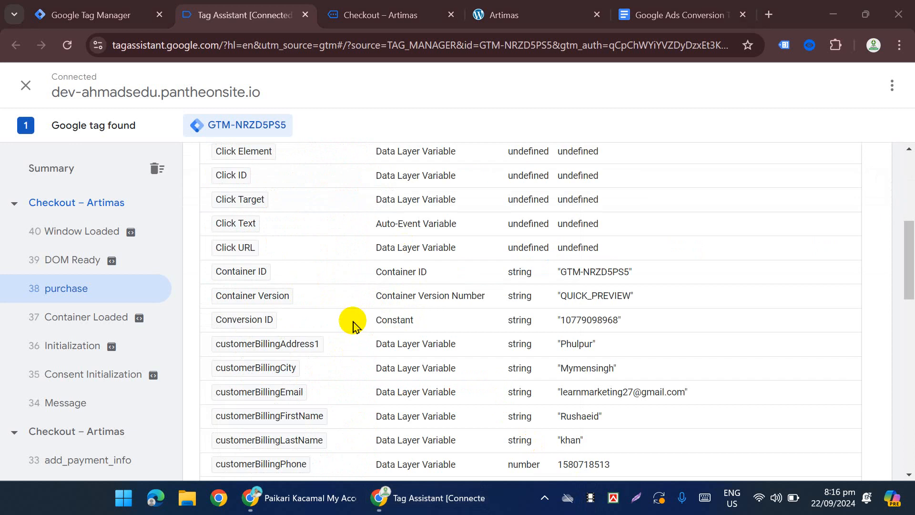
Review the newer purchase event's variables, checking the customer billing fields, the ecommerce items, transaction ID and value, and the page URL.
{"action": "scroll", "coordinate": [352, 320], "scroll_direction": "up", "scroll_amount": 1}
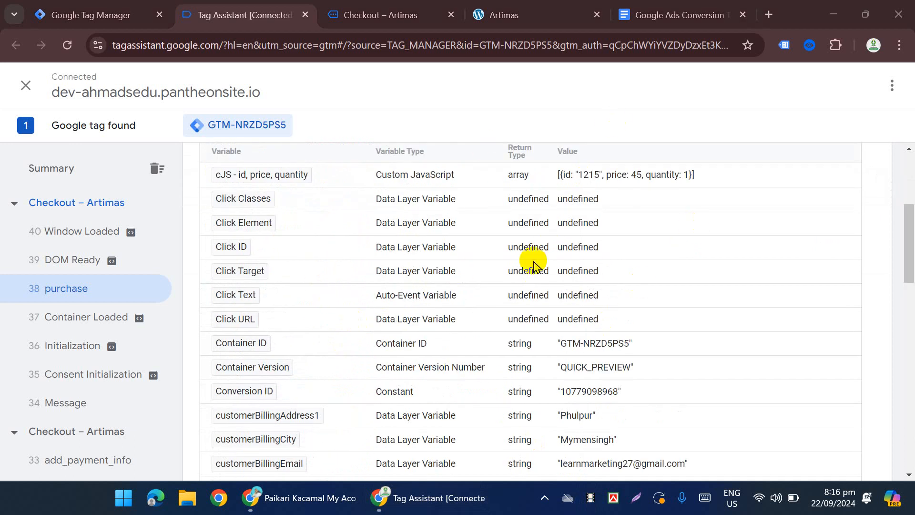
{"action": "scroll", "coordinate": [582, 377], "scroll_direction": "down", "scroll_amount": 1}
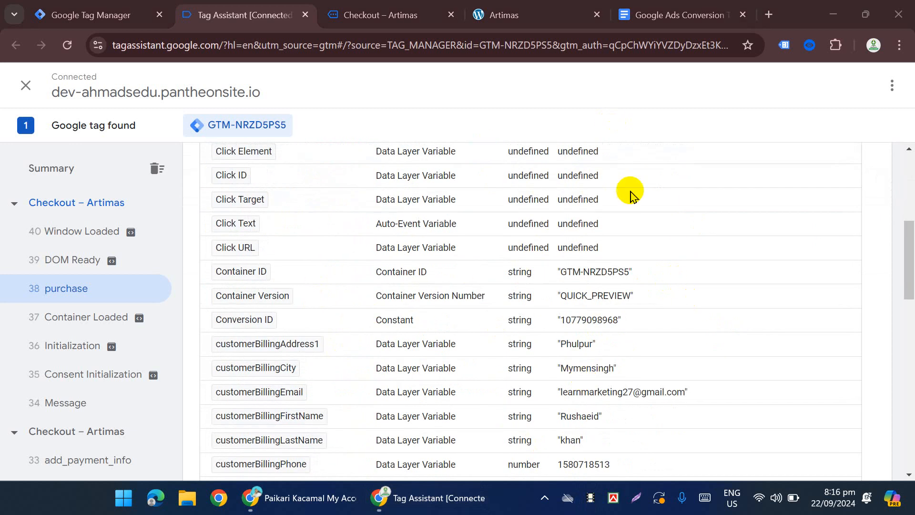
{"action": "scroll", "coordinate": [661, 315], "scroll_direction": "down", "scroll_amount": 2}
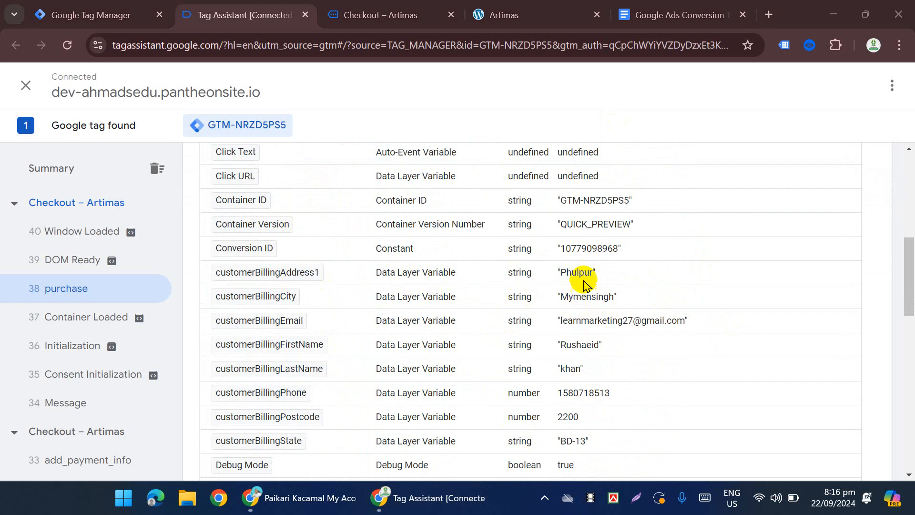
{"action": "left_click", "coordinate": [581, 338]}
{"action": "left_click_drag", "start_coordinate": [568, 321], "coordinate": [655, 327]}
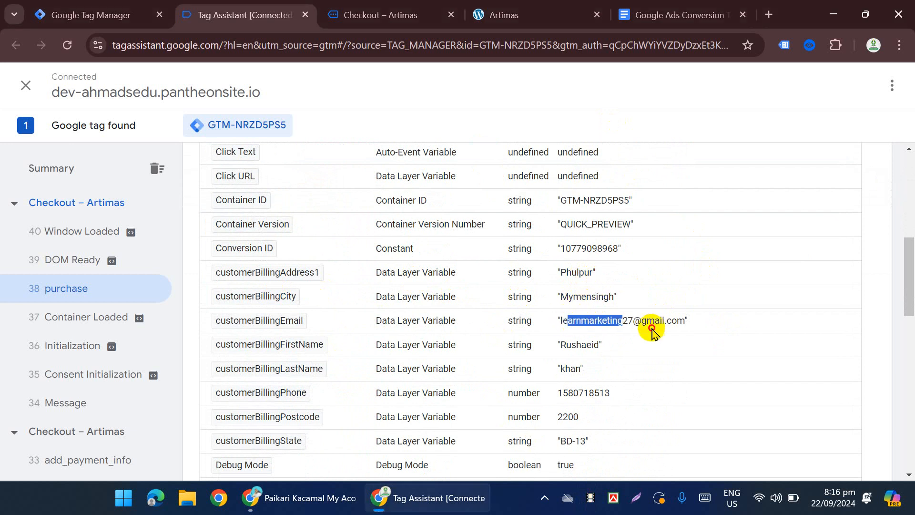
{"action": "scroll", "coordinate": [653, 326], "scroll_direction": "down", "scroll_amount": 3}
{"action": "left_click_drag", "start_coordinate": [573, 206], "coordinate": [586, 209]}
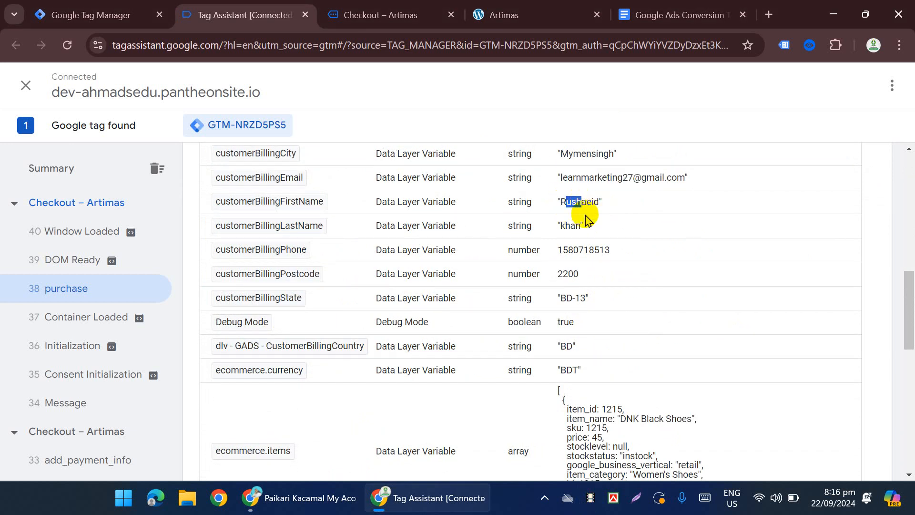
{"action": "scroll", "coordinate": [469, 252], "scroll_direction": "down", "scroll_amount": 1}
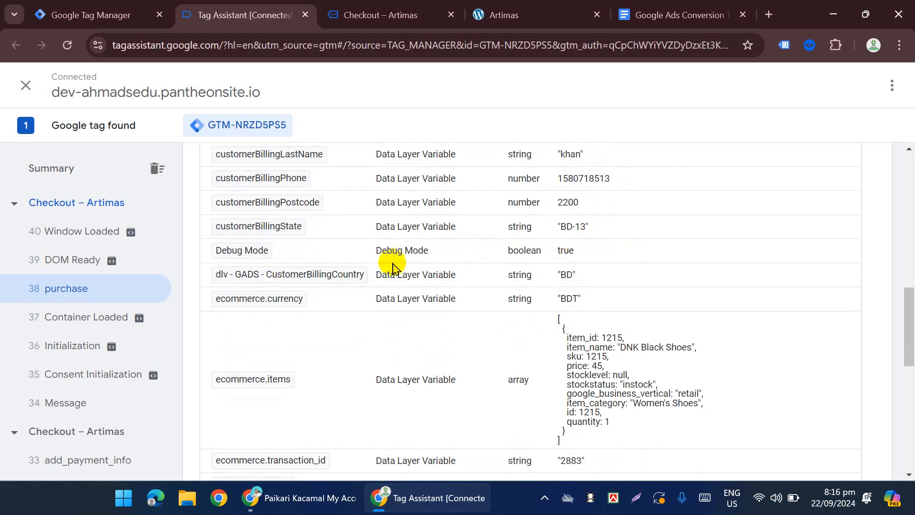
{"action": "scroll", "coordinate": [392, 267], "scroll_direction": "down", "scroll_amount": 4}
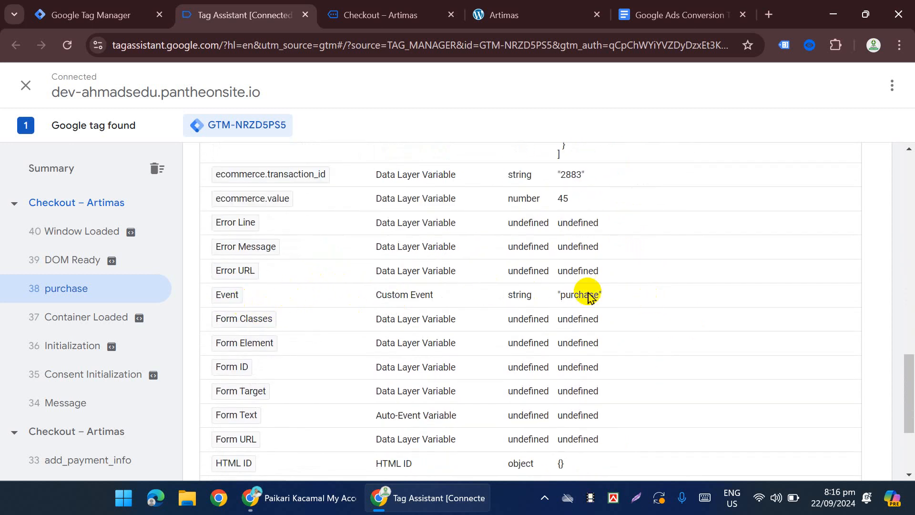
{"action": "scroll", "coordinate": [601, 304], "scroll_direction": "down", "scroll_amount": 1}
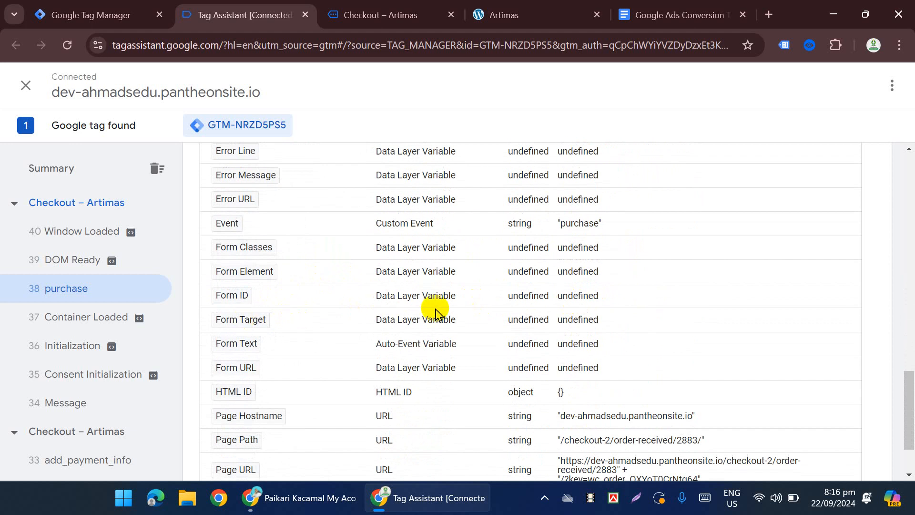
{"action": "scroll", "coordinate": [435, 312], "scroll_direction": "down", "scroll_amount": 2}
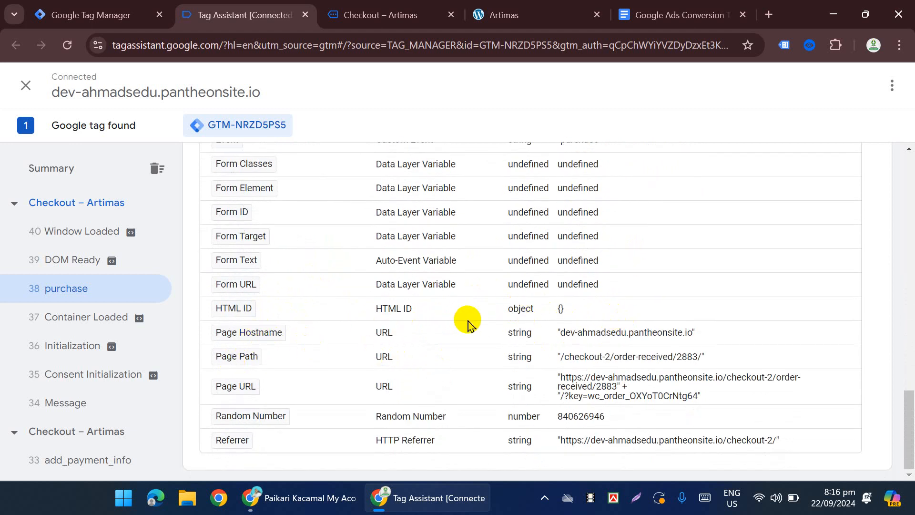
Review the purchase event's API call and its variables, from cJS - id, price, quantity through the customer billing fields.
{"action": "scroll", "coordinate": [634, 348], "scroll_direction": "up", "scroll_amount": 2}
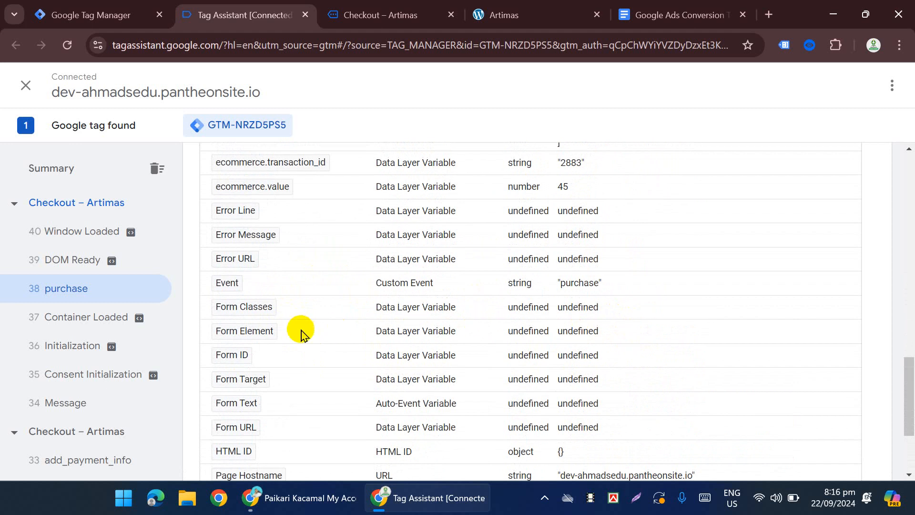
{"action": "scroll", "coordinate": [388, 367], "scroll_direction": "up", "scroll_amount": 4}
{"action": "scroll", "coordinate": [414, 367], "scroll_direction": "up", "scroll_amount": 10}
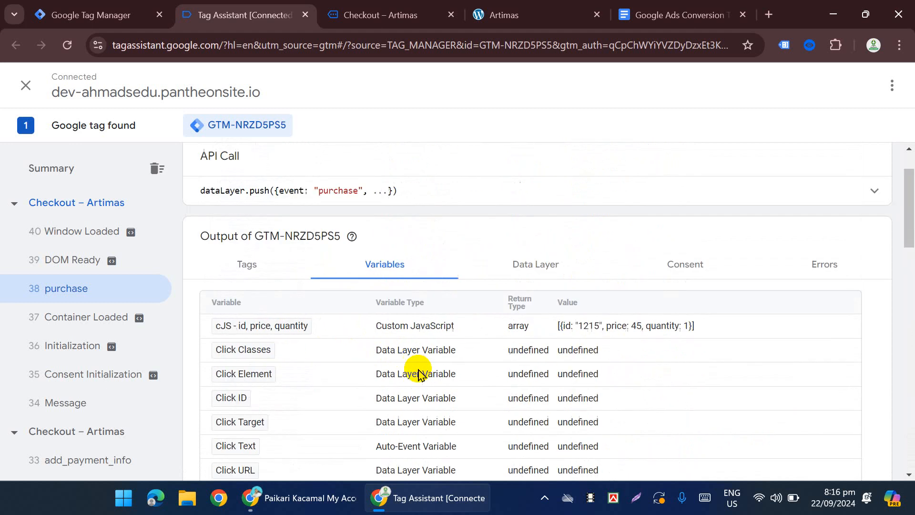
{"action": "left_click", "coordinate": [480, 256]}
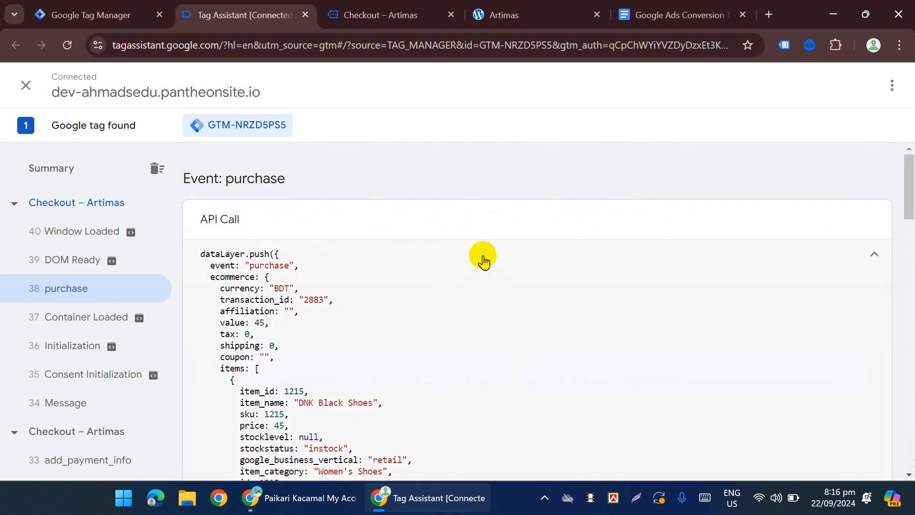
{"action": "left_click", "coordinate": [865, 253]}
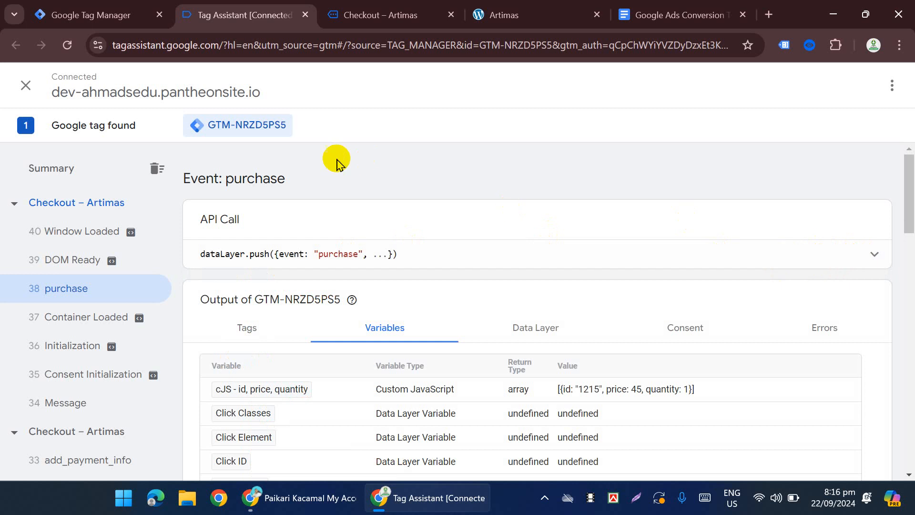
{"action": "left_click", "coordinate": [591, 499]}
{"action": "scroll", "coordinate": [578, 229], "scroll_direction": "down", "scroll_amount": 4}
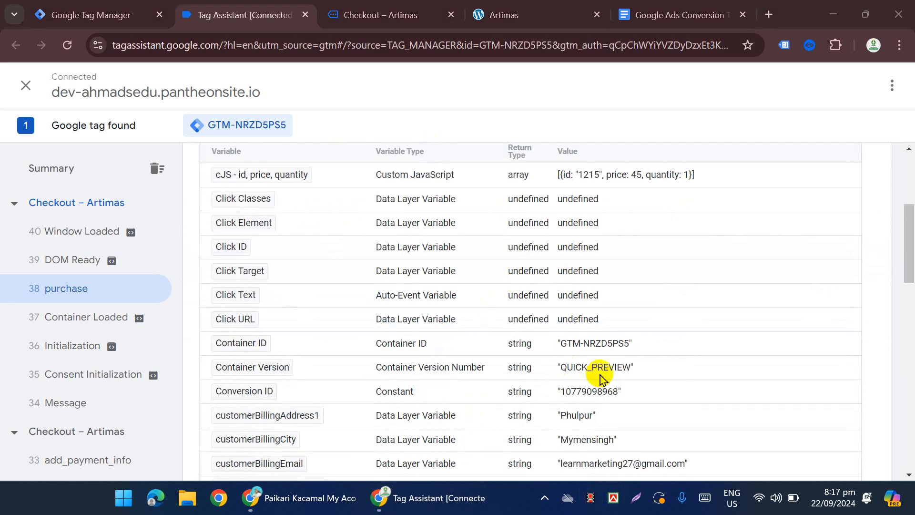
{"action": "scroll", "coordinate": [310, 336], "scroll_direction": "down", "scroll_amount": 4}
Switch to Google Tag Manager and start a new tag of type Google Ads Conversion Tracking.
{"action": "left_click", "coordinate": [91, 15]}
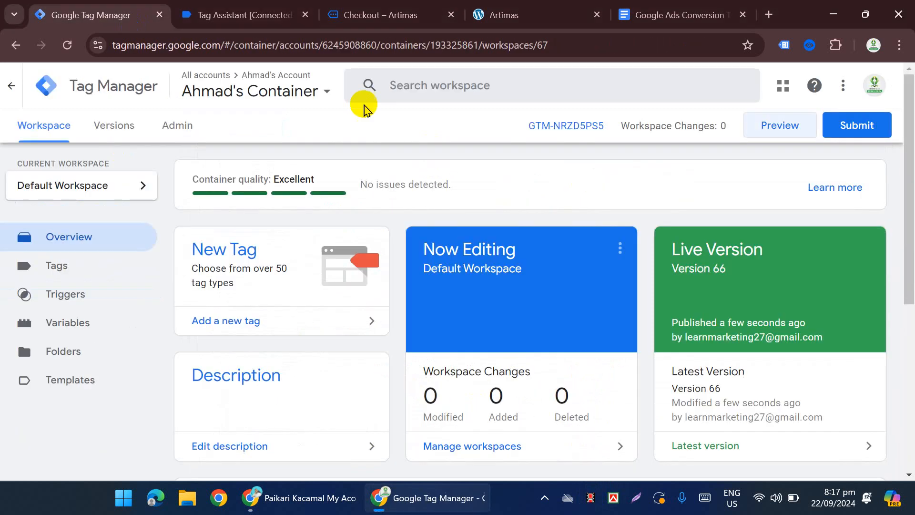
{"action": "left_click", "coordinate": [97, 261]}
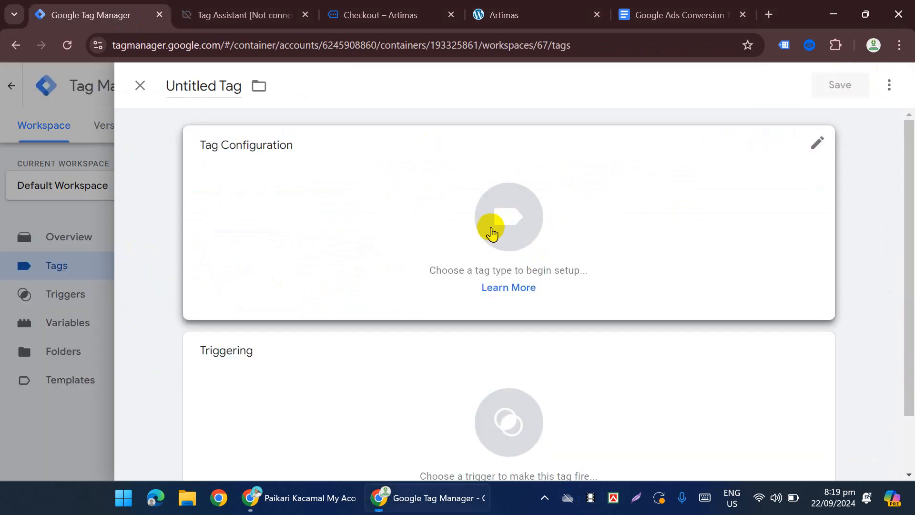
{"action": "left_click", "coordinate": [490, 230]}
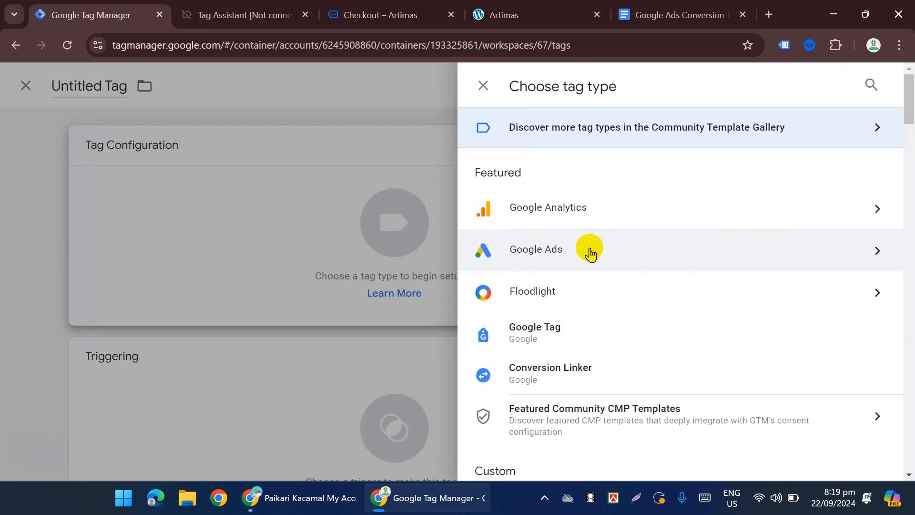
{"action": "left_click", "coordinate": [601, 250]}
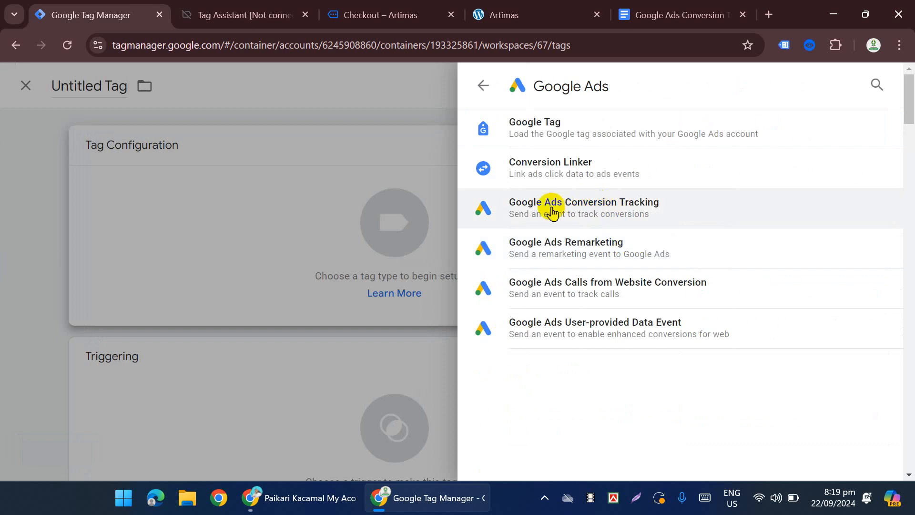
{"action": "left_click", "coordinate": [599, 218]}
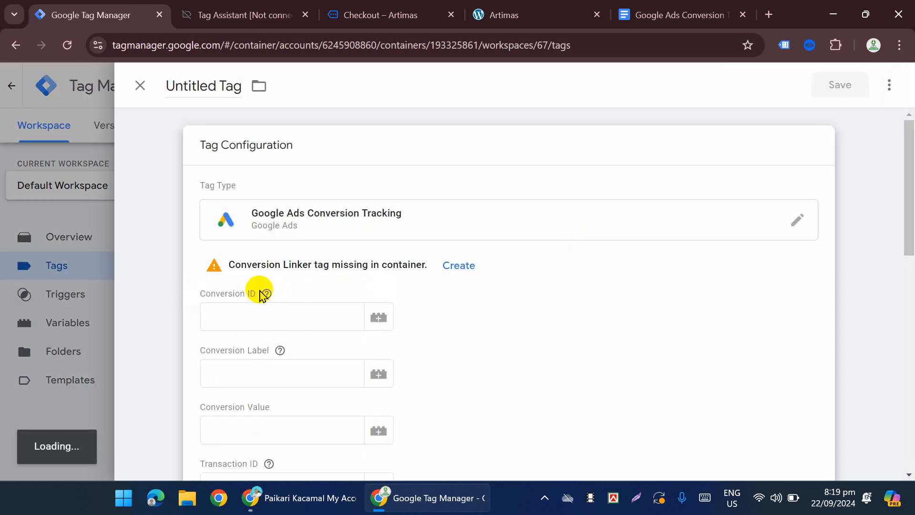
Create the missing Conversion Linker tag with its All Pages trigger and save it under the name Conversion Linker.
{"action": "mouse_move", "coordinate": [266, 293]}
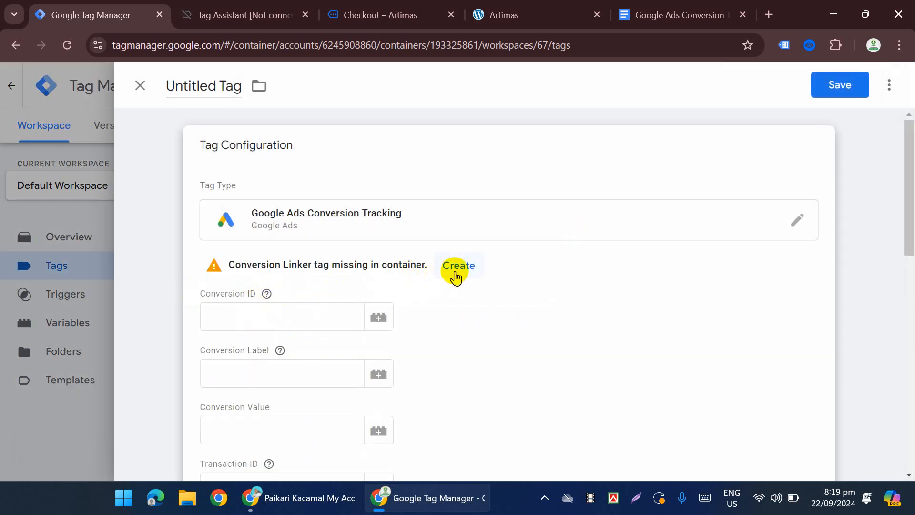
{"action": "left_click", "coordinate": [457, 273]}
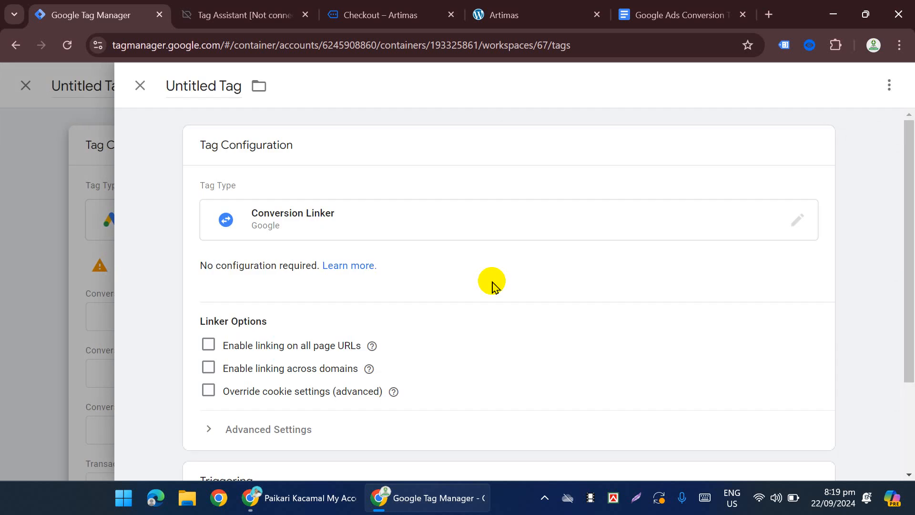
{"action": "scroll", "coordinate": [302, 258], "scroll_direction": "down", "scroll_amount": 3}
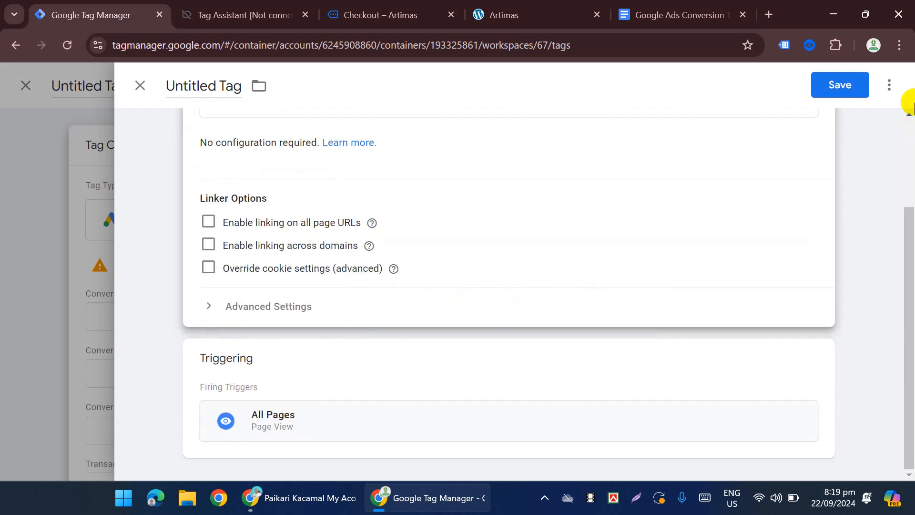
{"action": "scroll", "coordinate": [714, 119], "scroll_direction": "up", "scroll_amount": 3}
{"action": "left_click", "coordinate": [838, 84]}
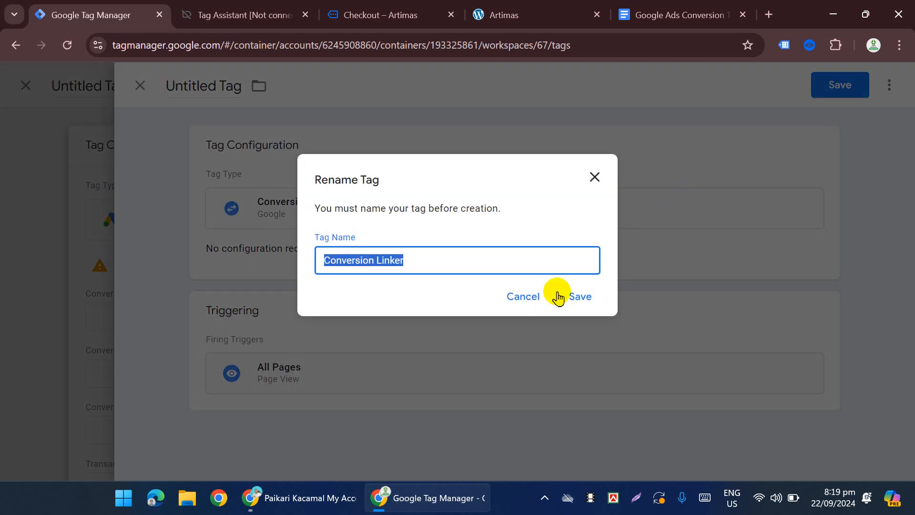
{"action": "left_click", "coordinate": [586, 286]}
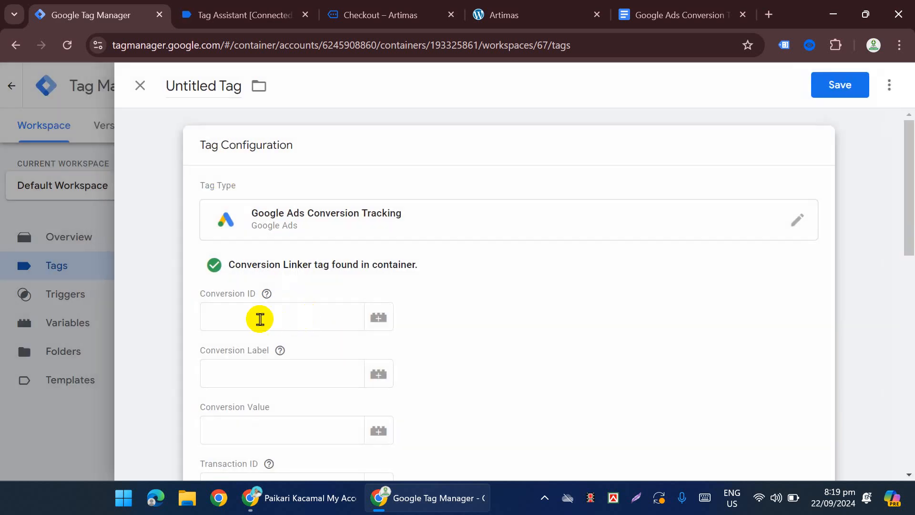
Set the conversion tracking tag's Conversion ID to the {{Conversion ID}} variable.
{"action": "left_click", "coordinate": [259, 319]}
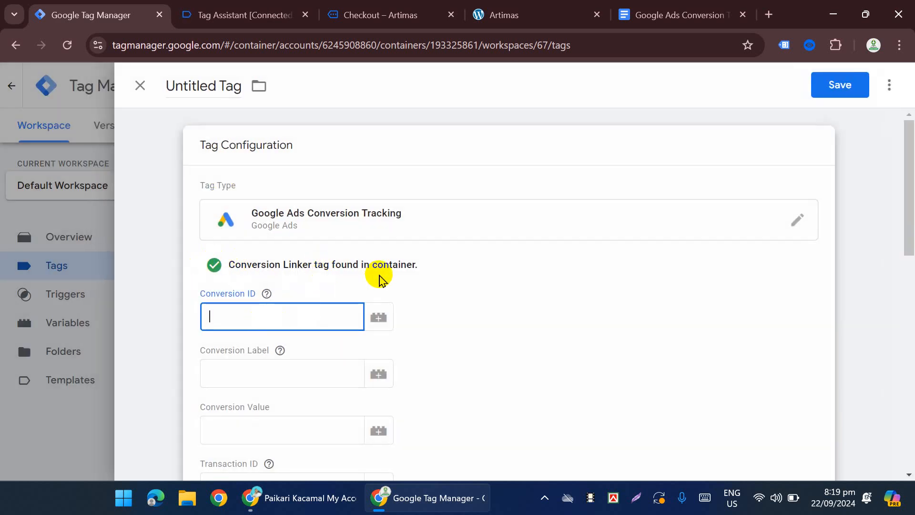
{"action": "type", "text": "{{v"}
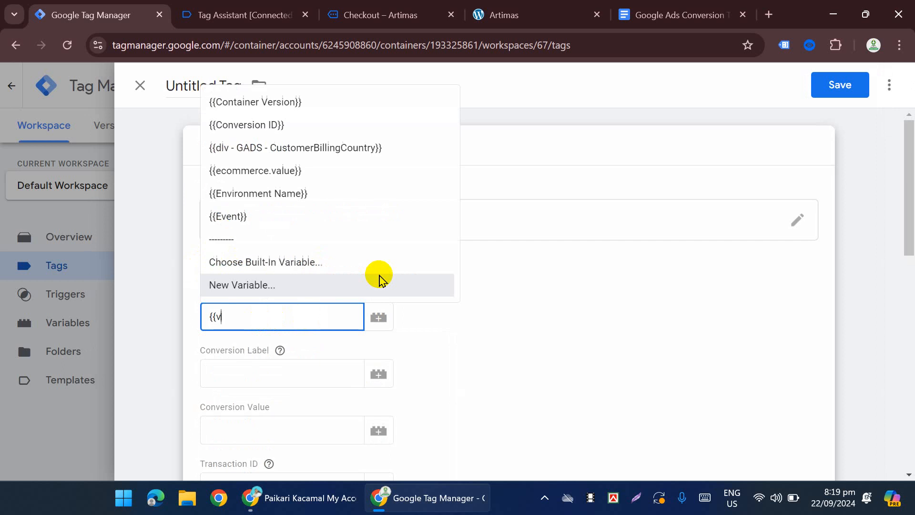
{"action": "key", "text": "BackSpace"}
{"action": "type", "text": "con"}
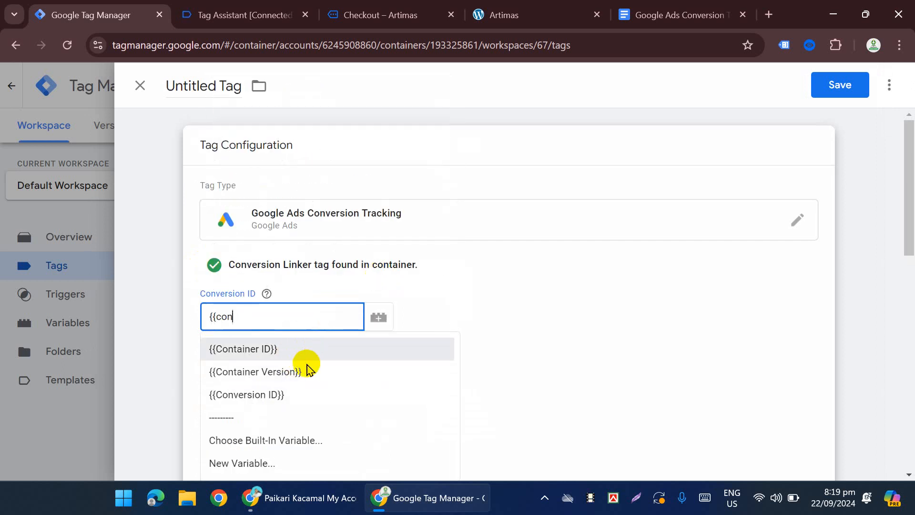
{"action": "left_click", "coordinate": [292, 394]}
Copy the Purchase GTM Last conversion label from Google Ads into the tag's Conversion Label in Google Tag Manager.
{"action": "scroll", "coordinate": [265, 246], "scroll_direction": "down", "scroll_amount": 3}
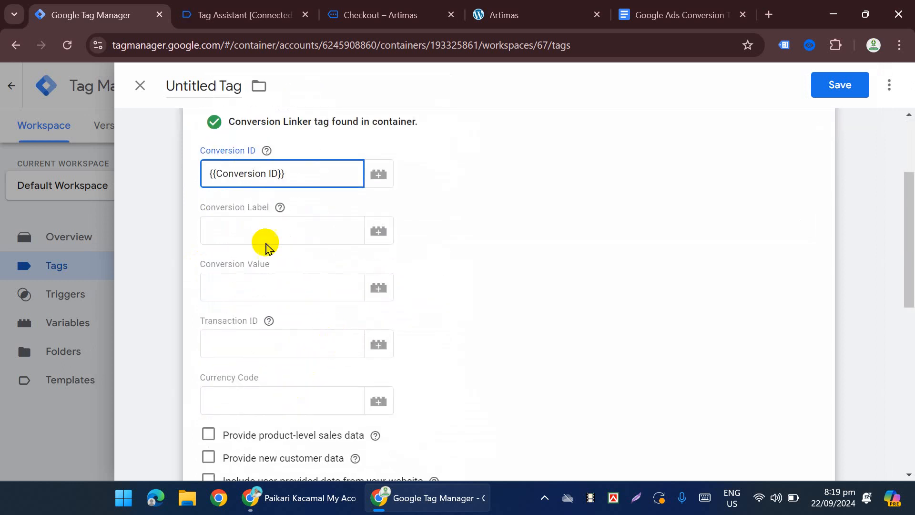
{"action": "left_click", "coordinate": [260, 236]}
{"action": "left_click", "coordinate": [296, 498]}
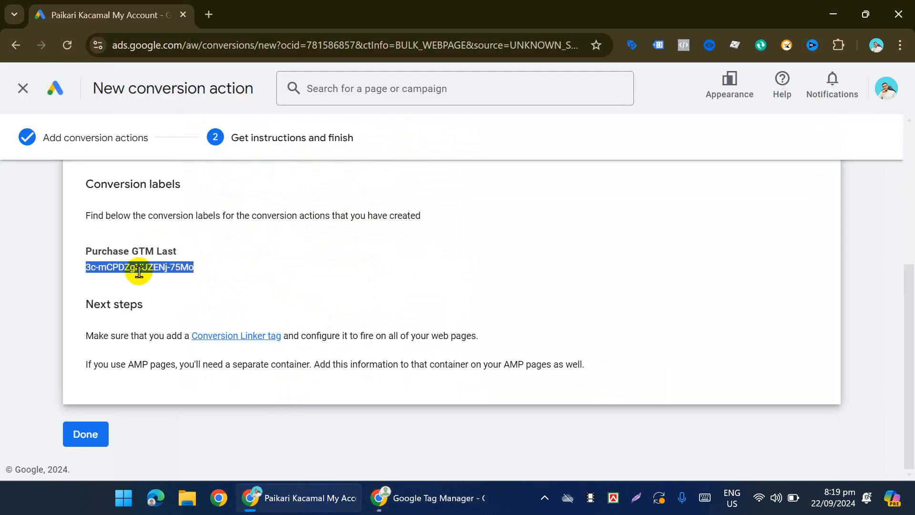
{"action": "left_click", "coordinate": [405, 497]}
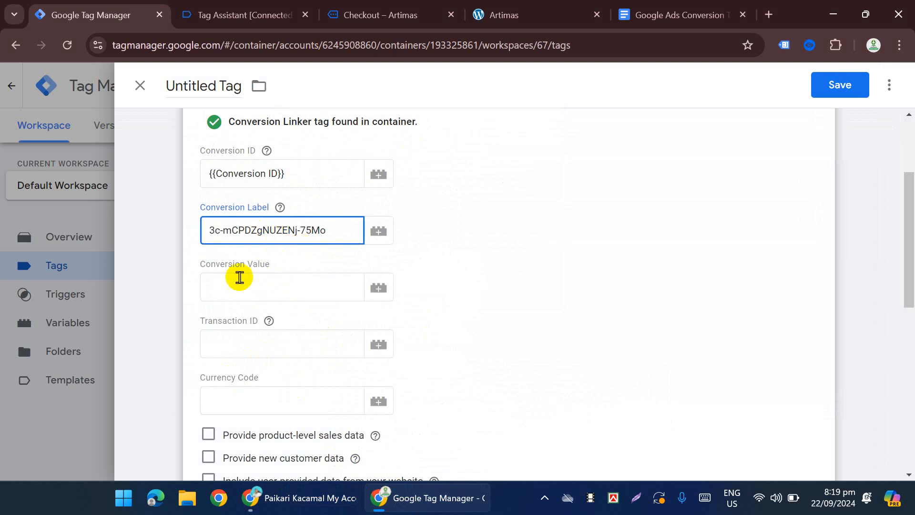
Set the tag's Conversion Value to the {{ecommerce.value}} variable.
{"action": "left_click", "coordinate": [249, 280]}
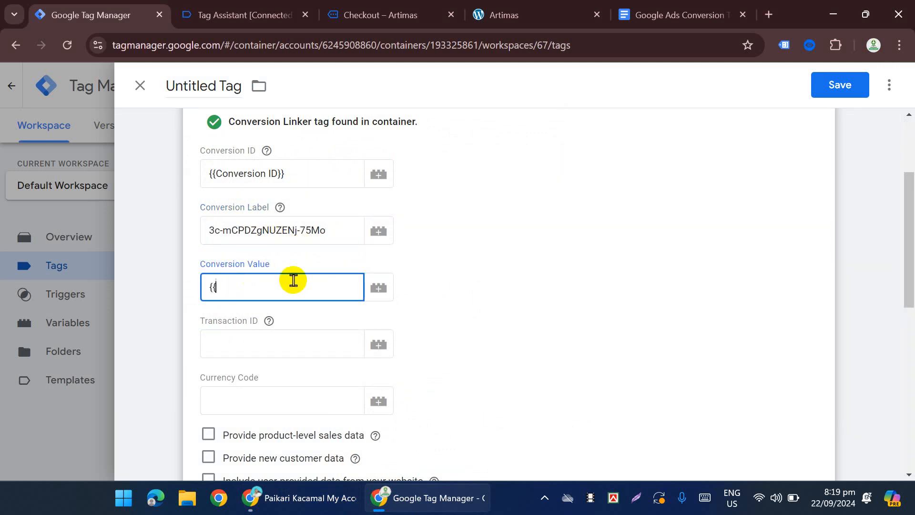
{"action": "type", "text": "{{va"}
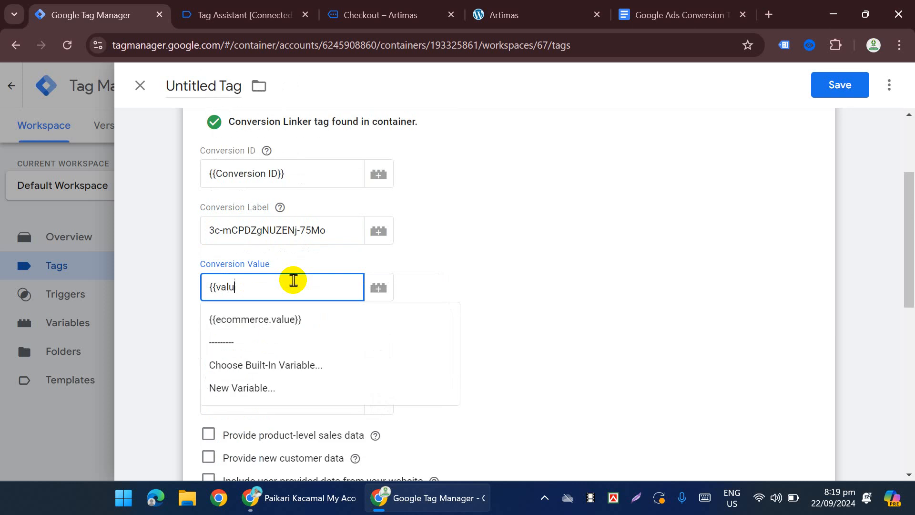
{"action": "type", "text": "lu"}
{"action": "left_click", "coordinate": [305, 317]}
Set the tag's Transaction ID to the {{ecommerce.transaction_id}} variable.
{"action": "scroll", "coordinate": [302, 319], "scroll_direction": "down", "scroll_amount": 2}
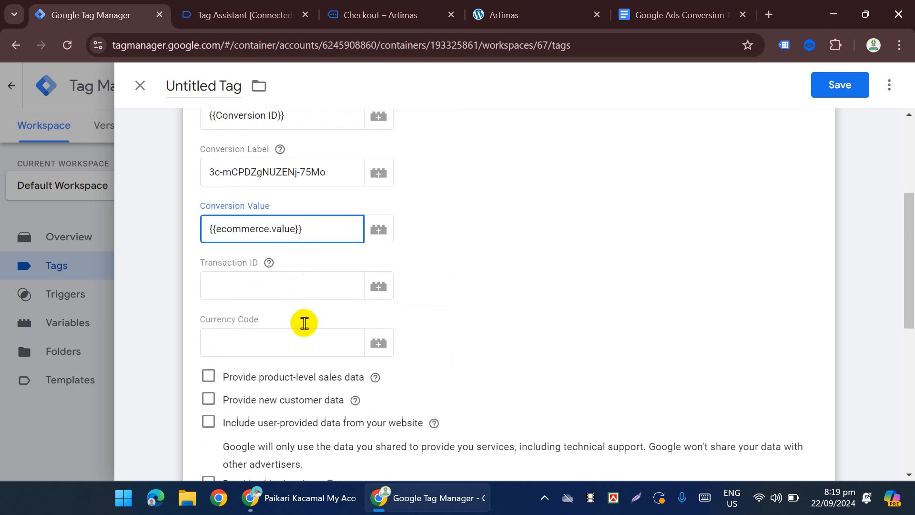
{"action": "left_click", "coordinate": [280, 270]}
{"action": "type", "text": "{{"}
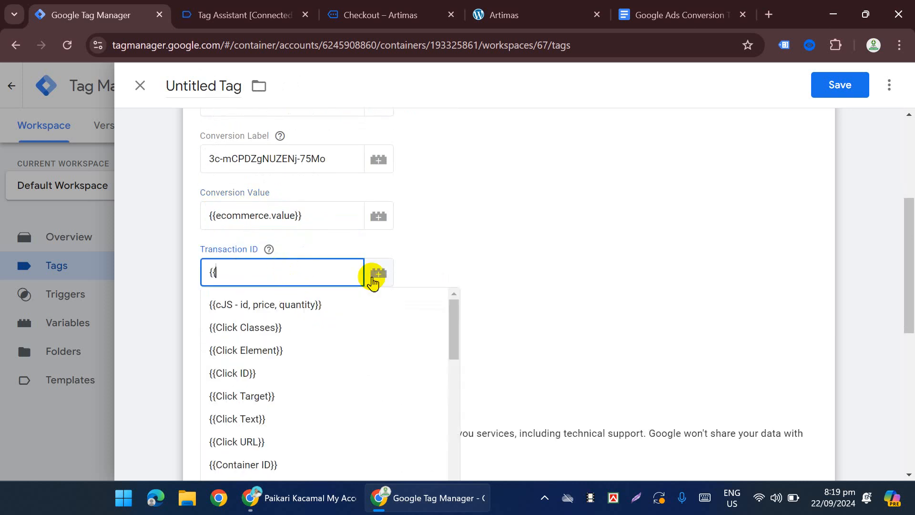
{"action": "type", "text": "tran"}
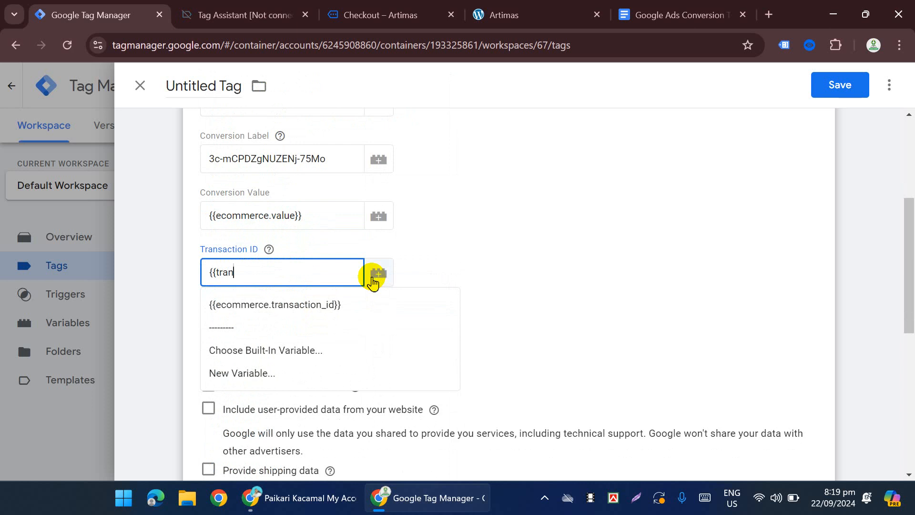
{"action": "type", "text": "c"}
{"action": "key", "text": "BackSpace"}
{"action": "left_click", "coordinate": [353, 303]}
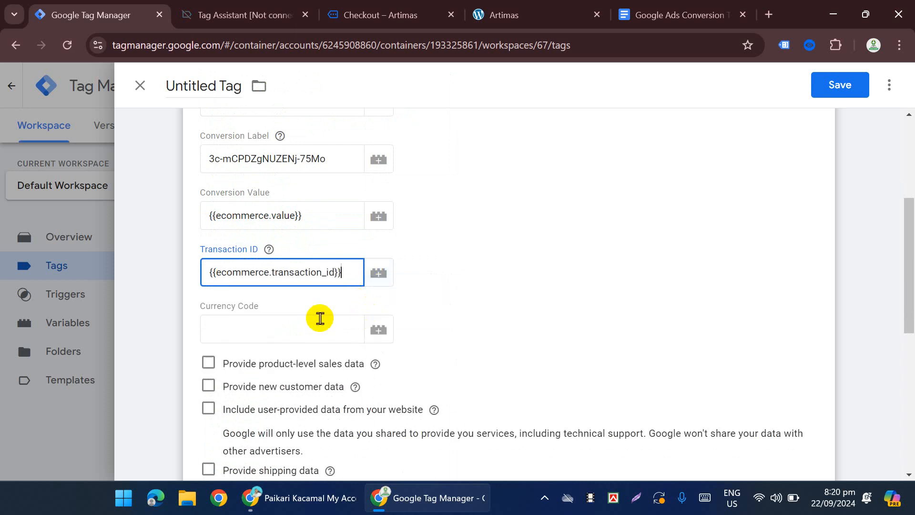
Set the tag's Currency Code to the {{ecommerce.currency}} variable.
{"action": "left_click", "coordinate": [319, 326]}
{"action": "type", "text": "{{"}
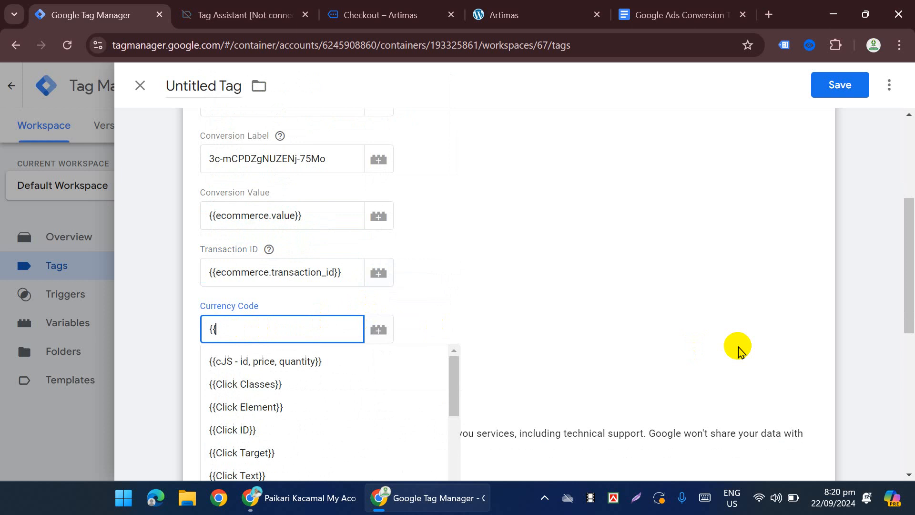
{"action": "type", "text": "curr"}
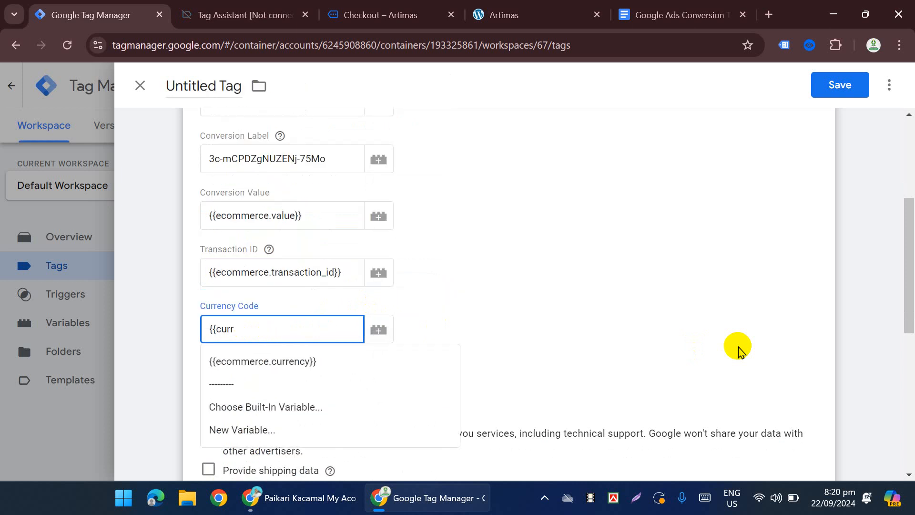
{"action": "left_click", "coordinate": [310, 362]}
Enable product-level sales data for the conversion tag.
{"action": "scroll", "coordinate": [908, 179], "scroll_direction": "down", "scroll_amount": 2}
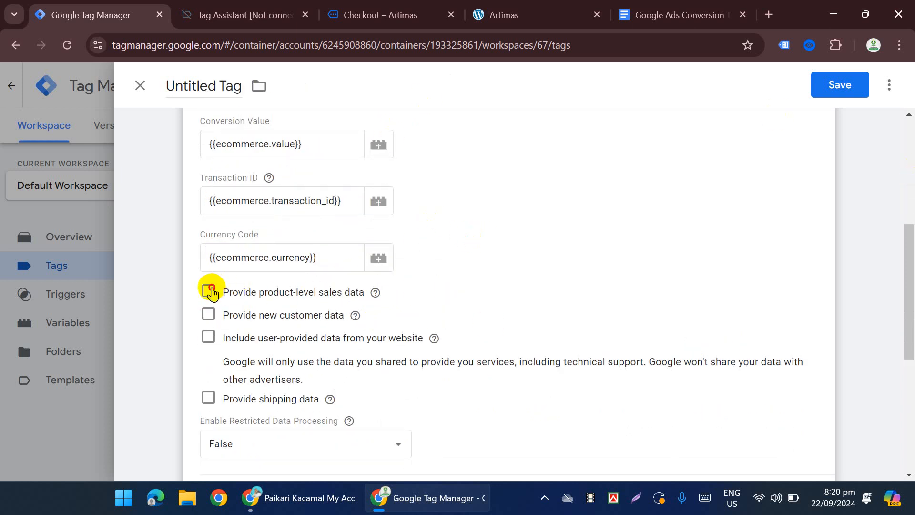
{"action": "left_click", "coordinate": [211, 291]}
{"action": "scroll", "coordinate": [333, 260], "scroll_direction": "down", "scroll_amount": 4}
Set the product-level sales data's Items value to the {{cJS - id, price, quantity}} variable.
{"action": "left_click", "coordinate": [260, 252]}
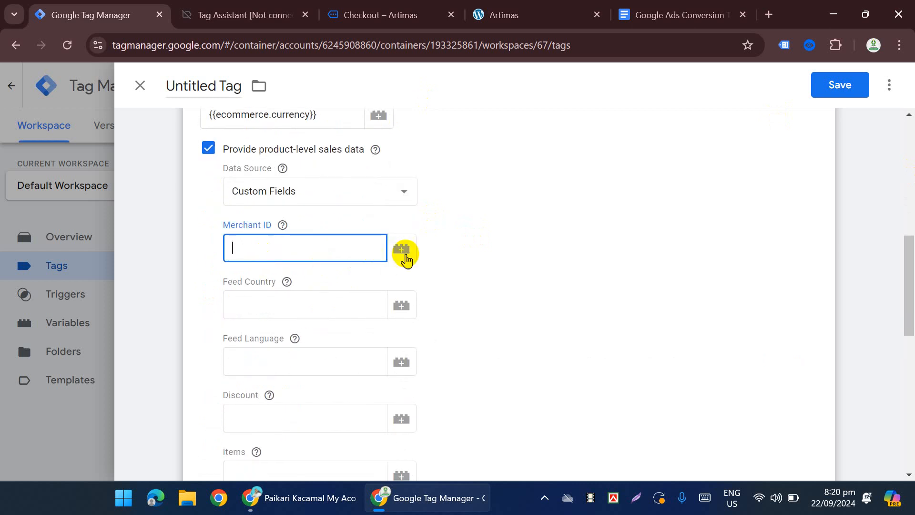
{"action": "scroll", "coordinate": [326, 249], "scroll_direction": "down", "scroll_amount": 2}
{"action": "left_click", "coordinate": [300, 243]}
{"action": "left_click", "coordinate": [272, 290]}
{"action": "scroll", "coordinate": [323, 279], "scroll_direction": "down", "scroll_amount": 1}
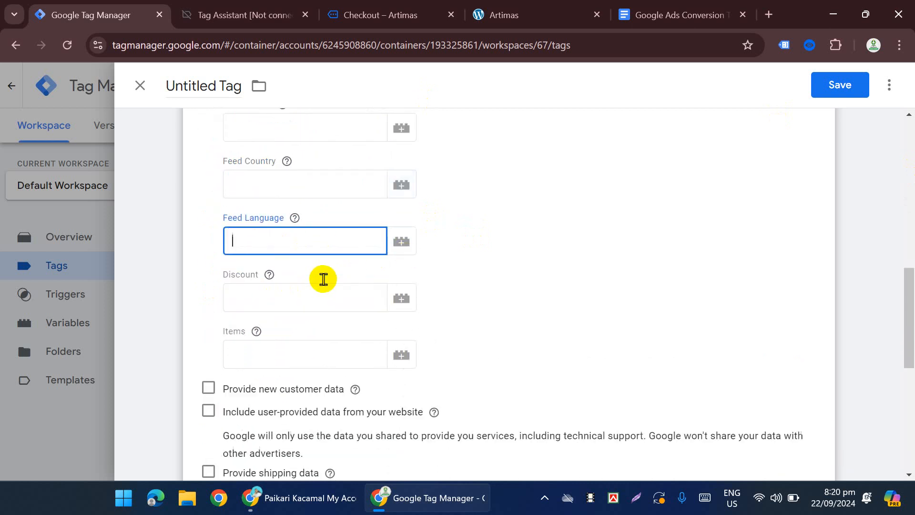
{"action": "left_click", "coordinate": [350, 267]}
{"action": "scroll", "coordinate": [277, 272], "scroll_direction": "down", "scroll_amount": 1}
{"action": "left_click", "coordinate": [273, 270]}
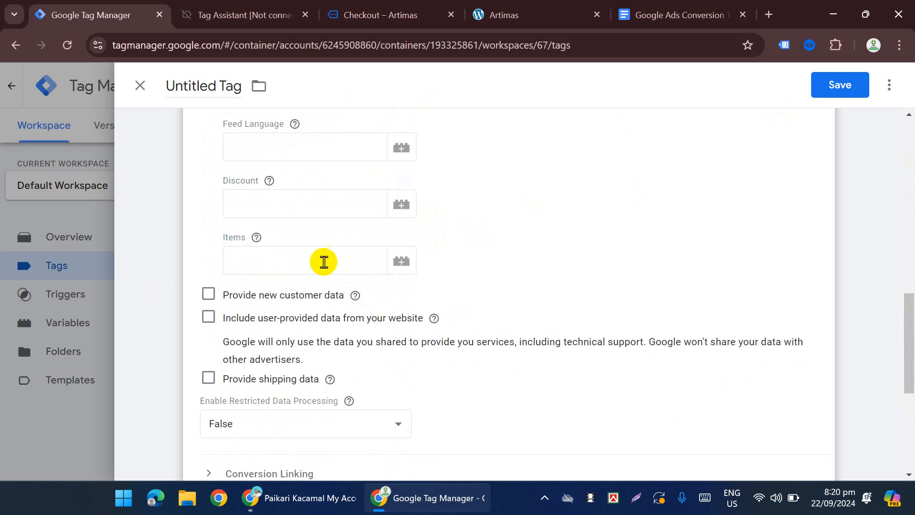
{"action": "type", "text": "{{"}
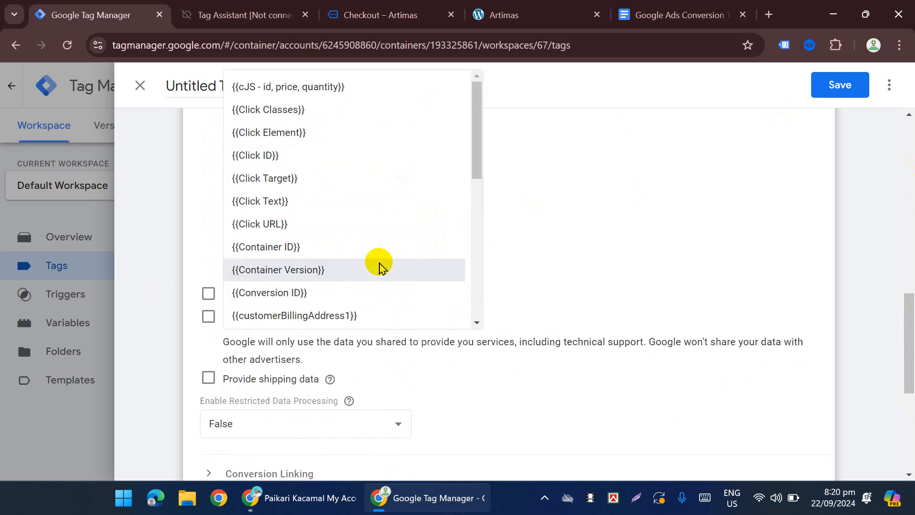
{"action": "type", "text": "cjs"}
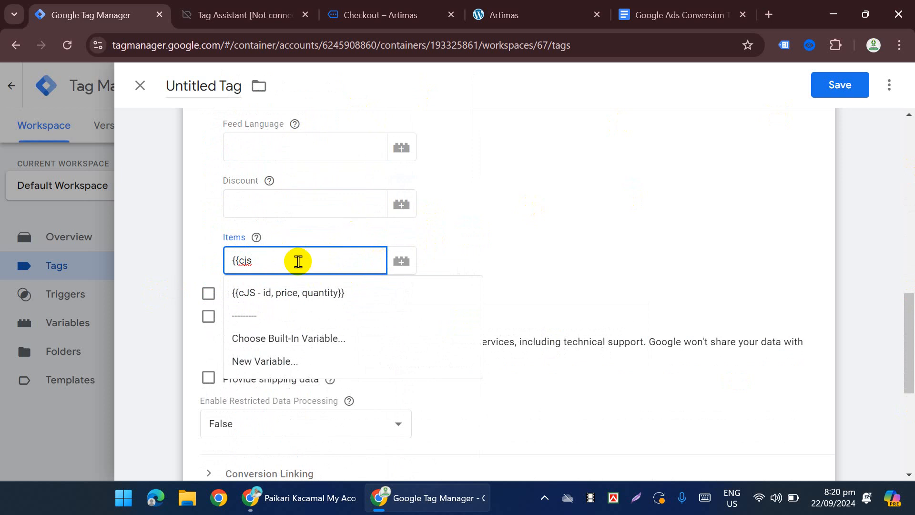
{"action": "left_click", "coordinate": [317, 292]}
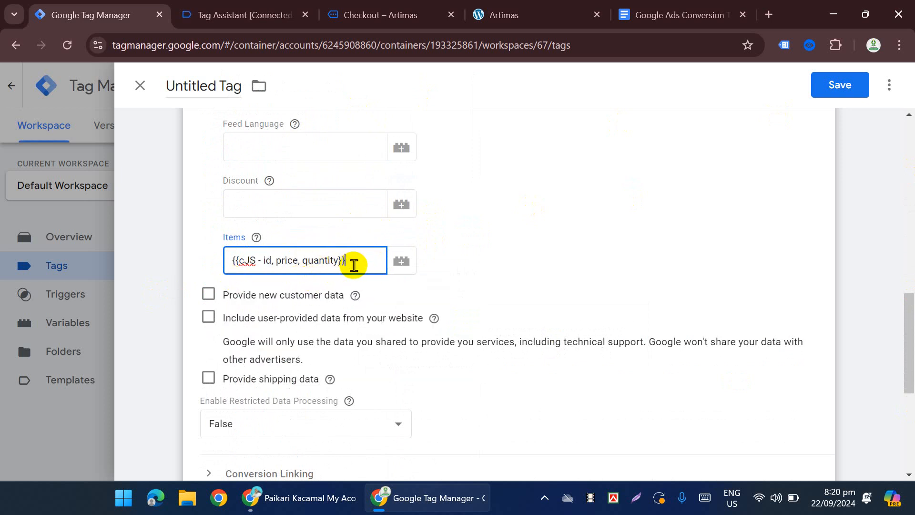
Check the enhanced conversion steps in the Google Ads Conversion Tracking document and enable new customer data in the Tag Manager tag.
{"action": "scroll", "coordinate": [431, 276], "scroll_direction": "up", "scroll_amount": 2}
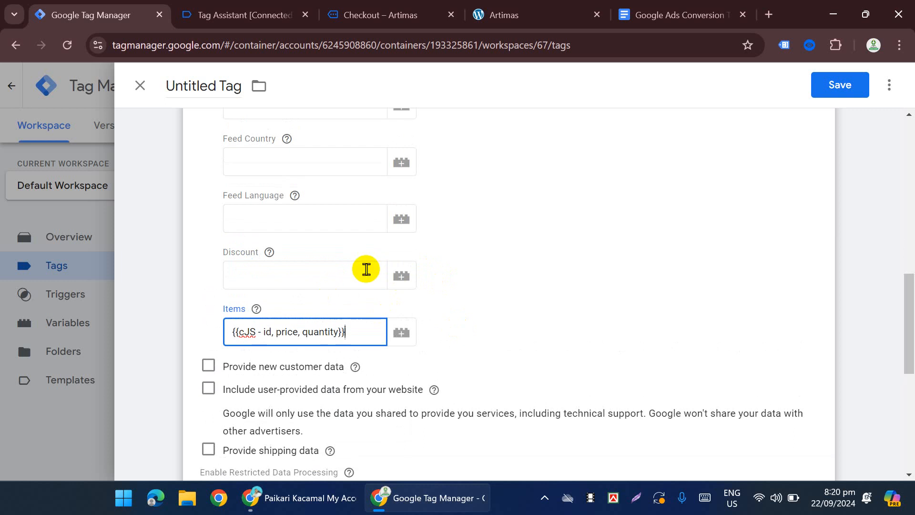
{"action": "scroll", "coordinate": [421, 335], "scroll_direction": "up", "scroll_amount": 2}
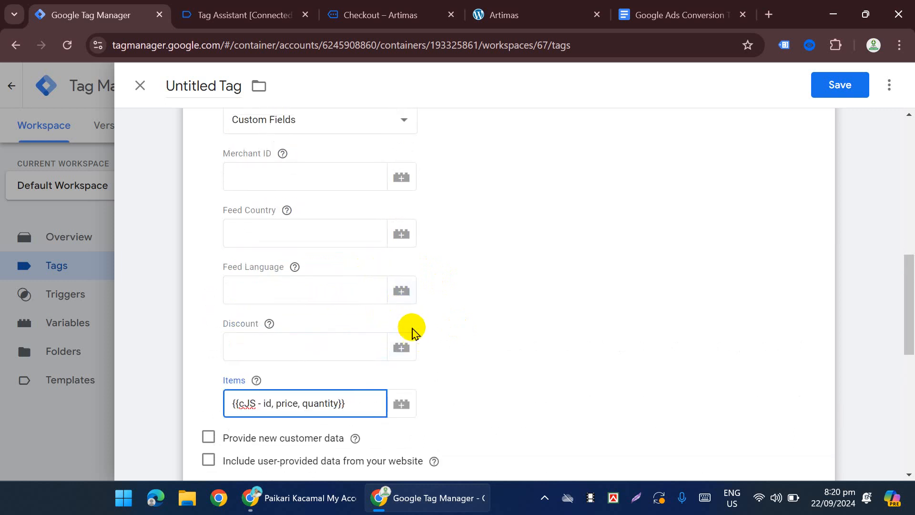
{"action": "left_click", "coordinate": [676, 14]}
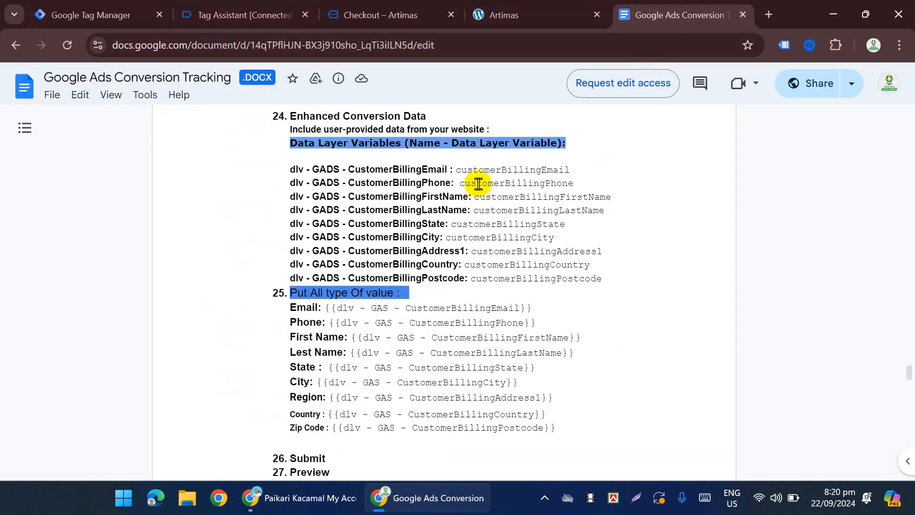
{"action": "scroll", "coordinate": [538, 265], "scroll_direction": "down", "scroll_amount": 3}
{"action": "scroll", "coordinate": [508, 237], "scroll_direction": "up", "scroll_amount": 3}
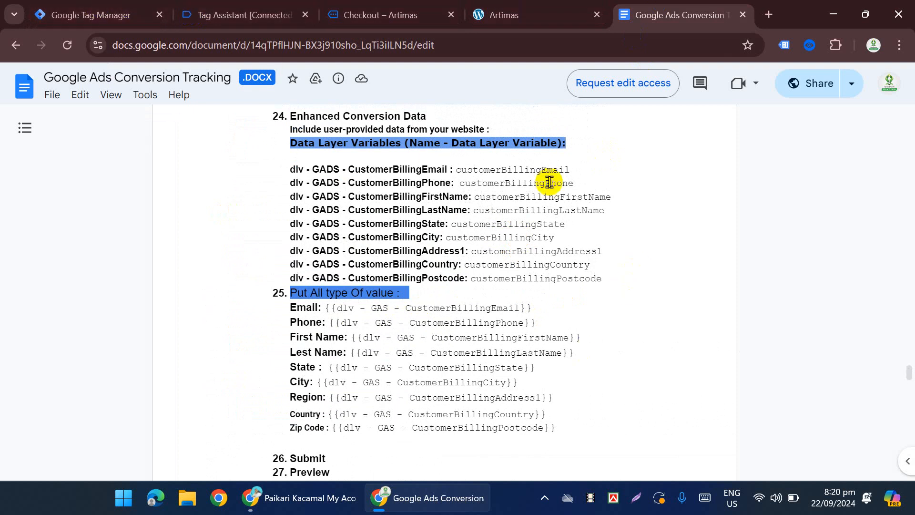
{"action": "left_click", "coordinate": [107, 15]}
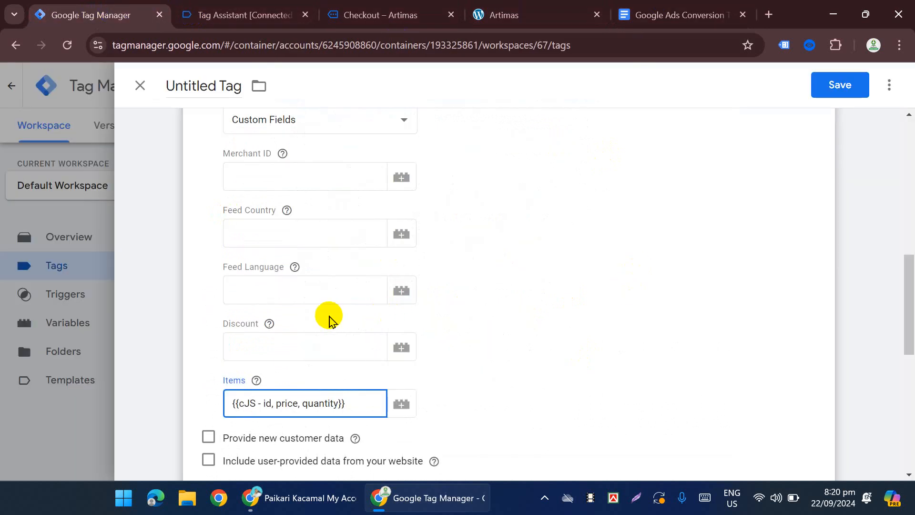
{"action": "scroll", "coordinate": [328, 319], "scroll_direction": "down", "scroll_amount": 5}
{"action": "left_click", "coordinate": [210, 222]}
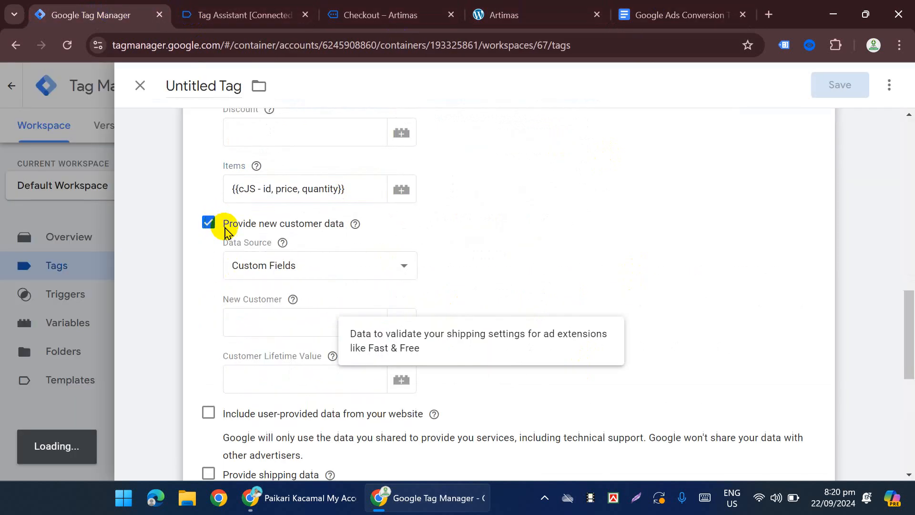
{"action": "scroll", "coordinate": [225, 210], "scroll_direction": "down", "scroll_amount": 1}
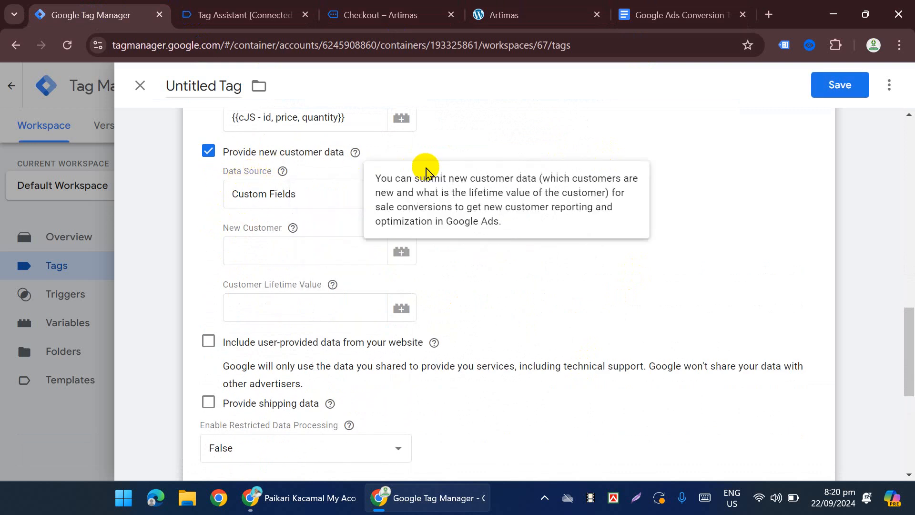
{"action": "left_click", "coordinate": [264, 251]}
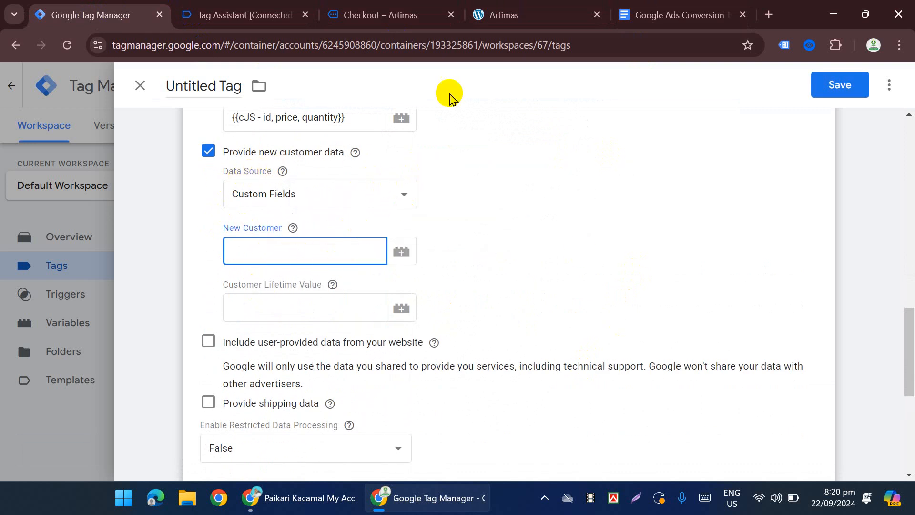
Switch to Tag Assistant, search the purchase event's data layer for "new" and copy the new_customer key name.
{"action": "left_click", "coordinate": [221, 7]}
{"action": "left_click", "coordinate": [850, 253]}
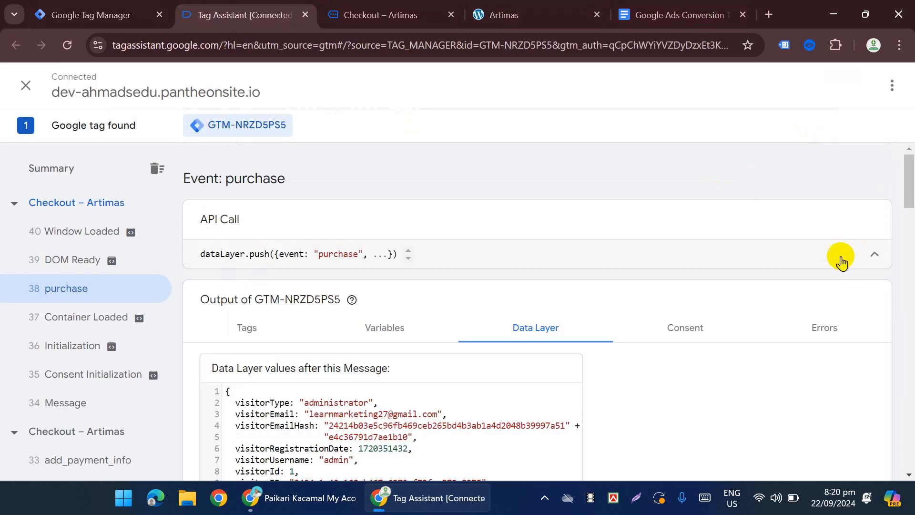
{"action": "scroll", "coordinate": [596, 323], "scroll_direction": "down", "scroll_amount": 3}
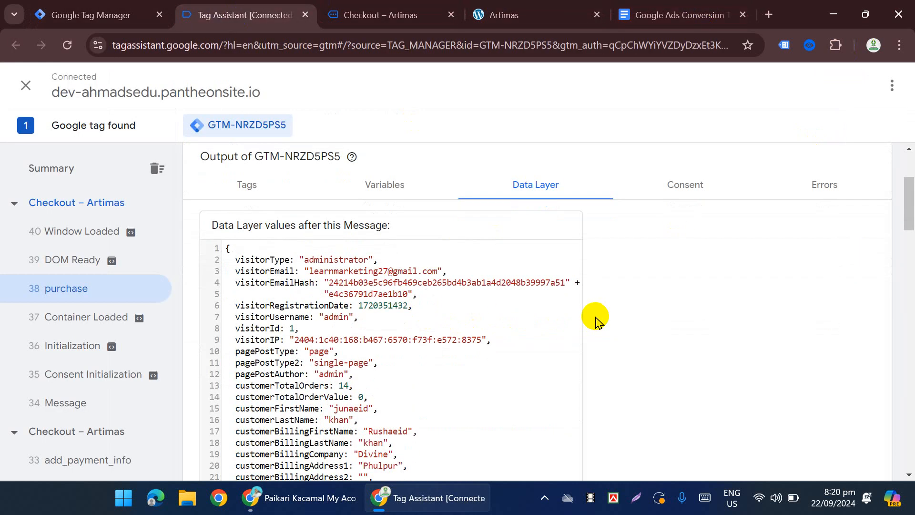
{"action": "key", "text": "ctrl+f"}
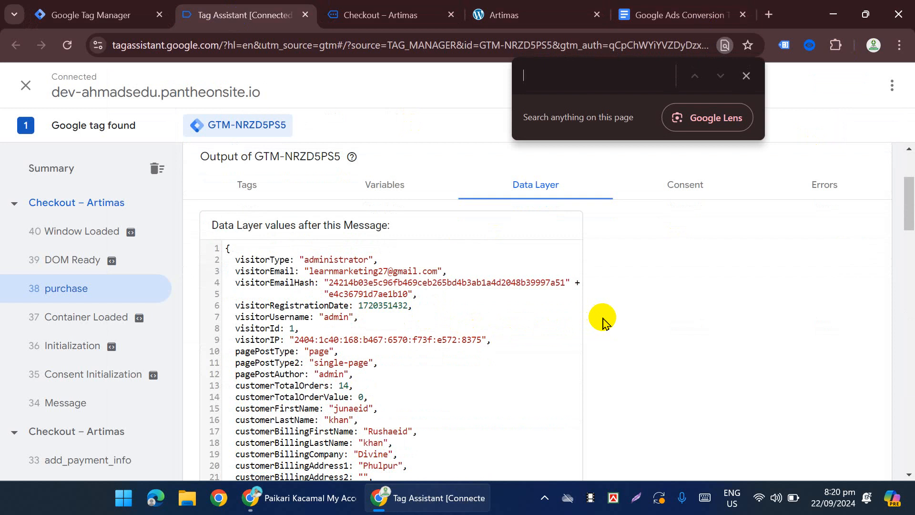
{"action": "type", "text": "new"}
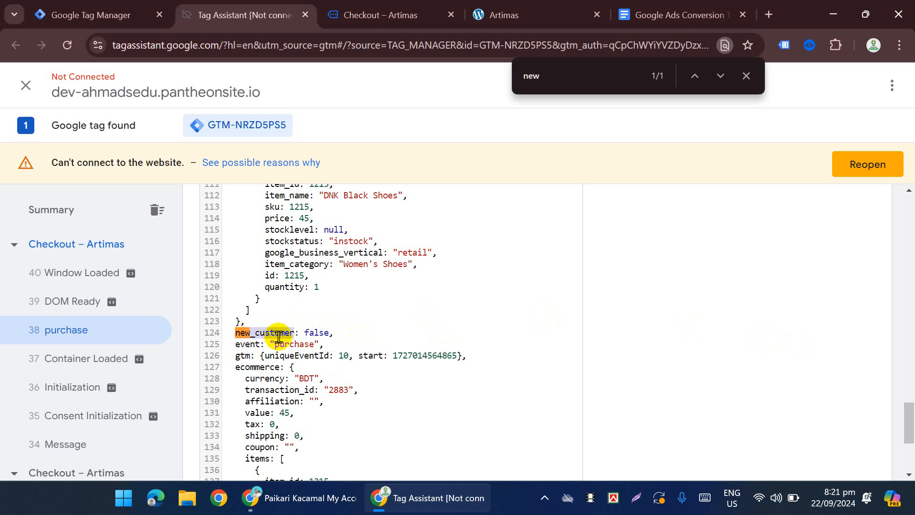
Return to Google Tag Manager and create a Data Layer Variable for the New Customer field, using new_customer as its data layer name.
{"action": "left_click", "coordinate": [679, 15]}
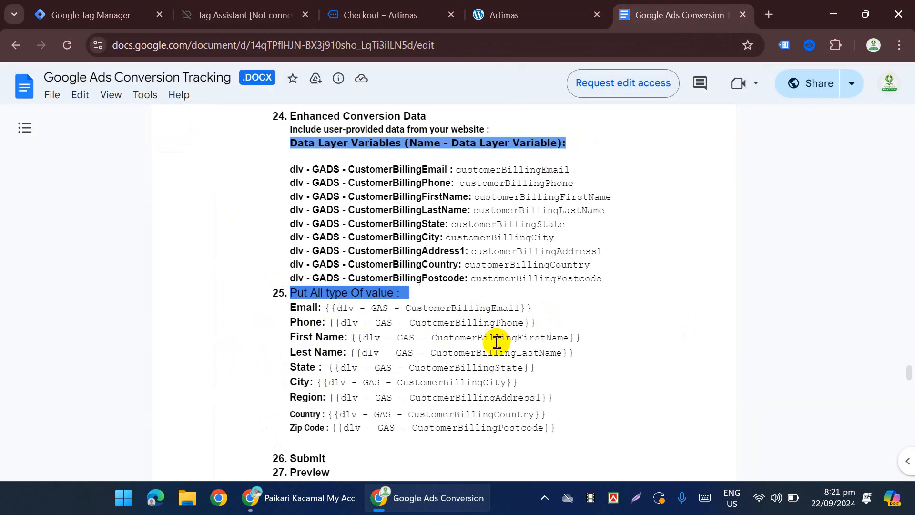
{"action": "left_click", "coordinate": [114, 6]}
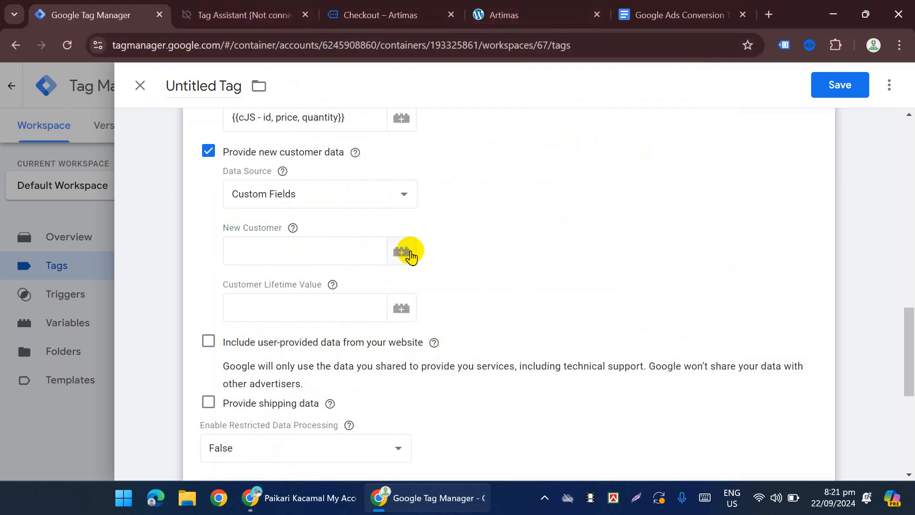
{"action": "left_click", "coordinate": [401, 251]}
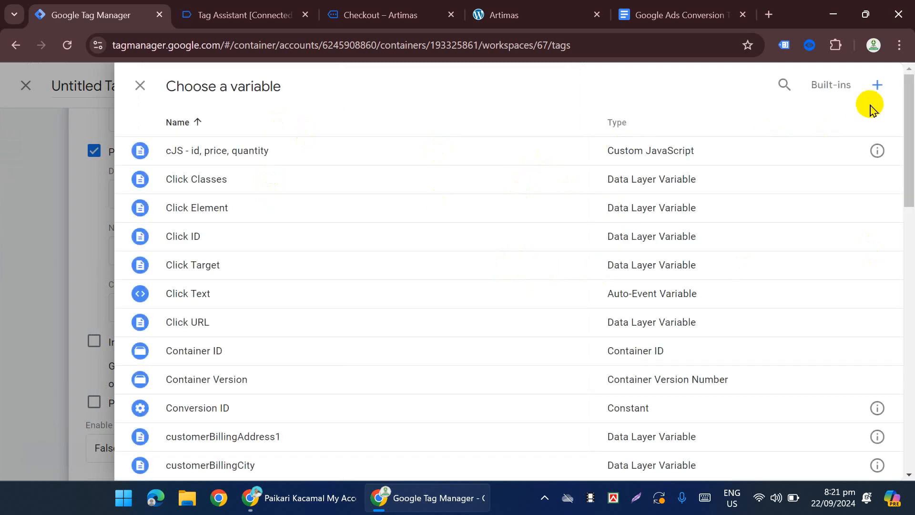
{"action": "left_click", "coordinate": [873, 98]}
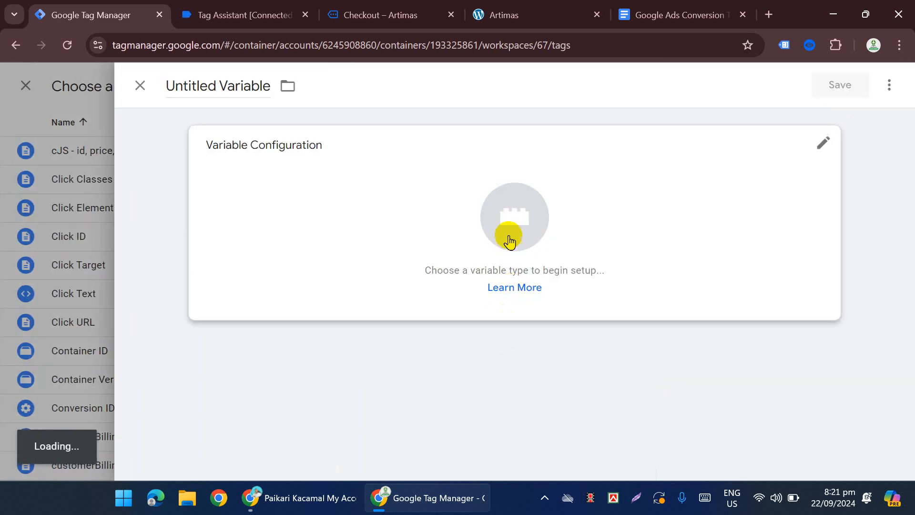
{"action": "left_click", "coordinate": [509, 241]}
{"action": "scroll", "coordinate": [601, 305], "scroll_direction": "down", "scroll_amount": 3}
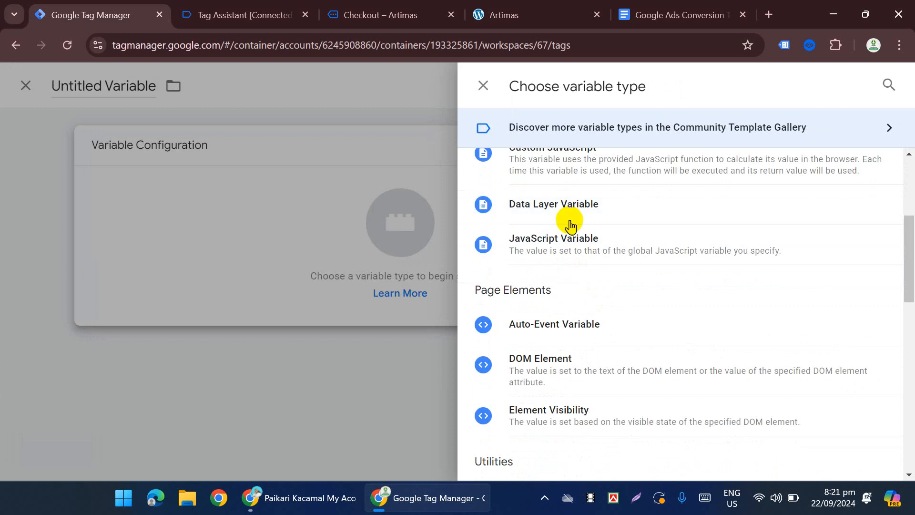
{"action": "left_click", "coordinate": [620, 212]}
{"action": "left_click", "coordinate": [227, 289]}
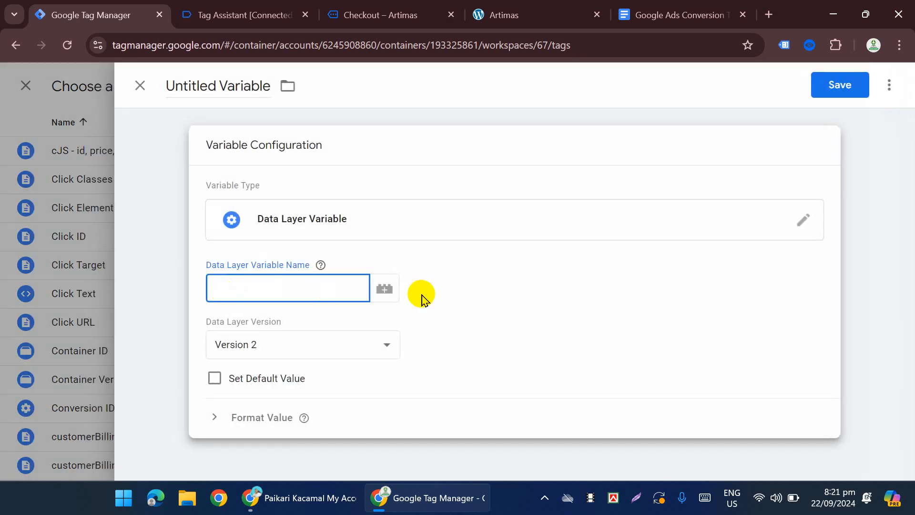
Title the new Data Layer Variable new_customer and save it into the tag's New Customer field.
{"action": "left_click", "coordinate": [215, 86]}
{"action": "key", "text": "ctrl+a"}
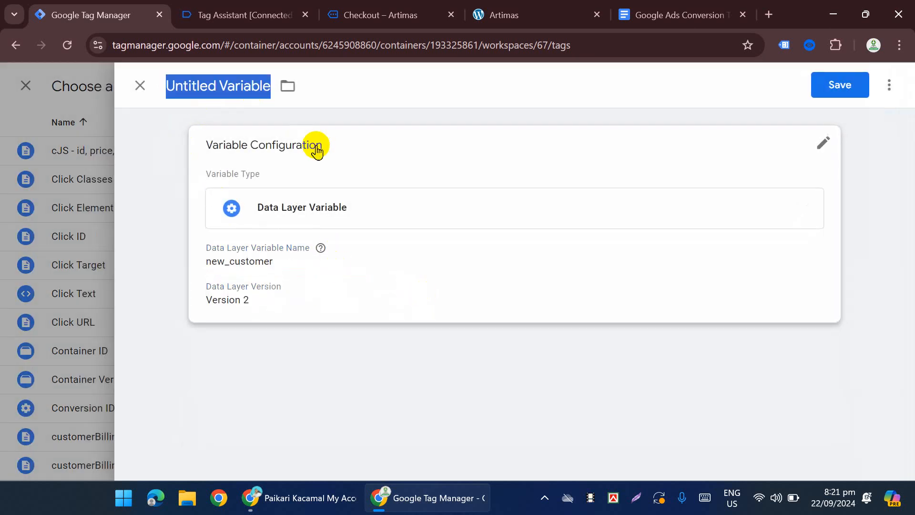
{"action": "type", "text": "new_customer"}
{"action": "left_click", "coordinate": [840, 84]}
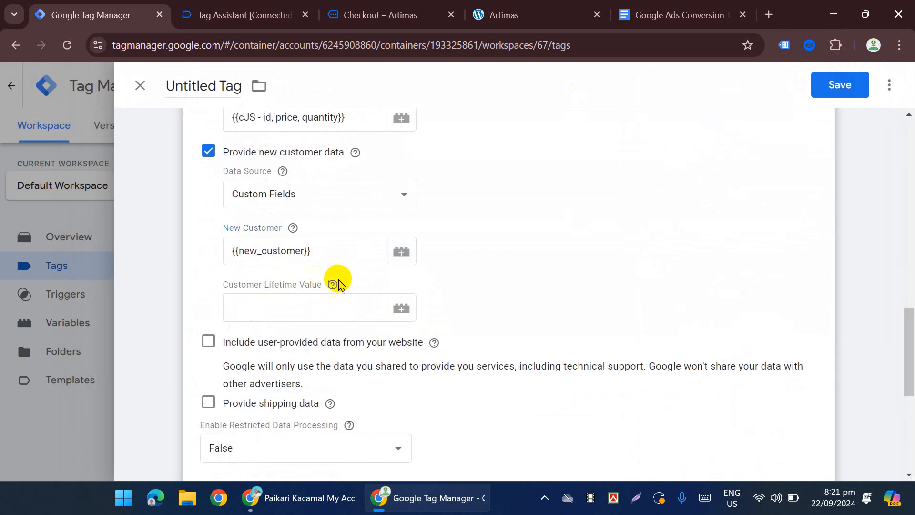
Include user-provided data from the website in the tag and start a new User-Provided Data variable.
{"action": "scroll", "coordinate": [205, 288], "scroll_direction": "down", "scroll_amount": 1}
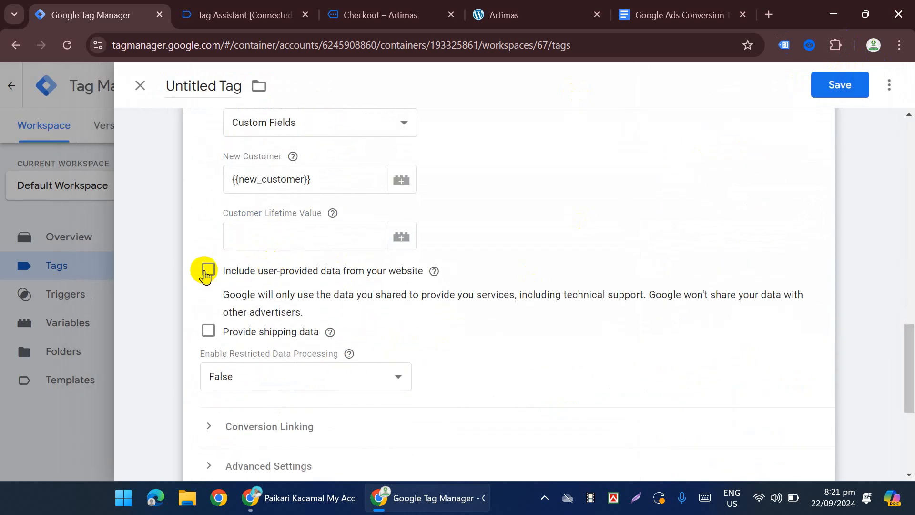
{"action": "left_click", "coordinate": [208, 270]}
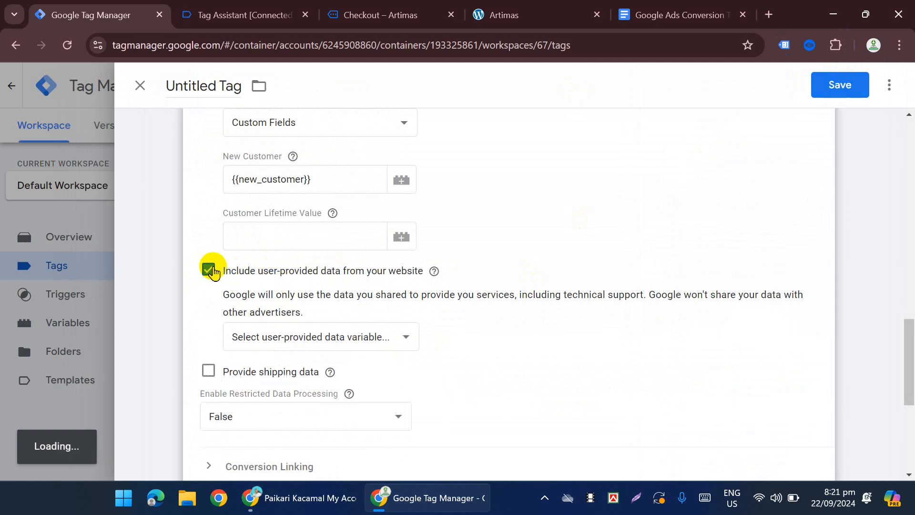
{"action": "scroll", "coordinate": [376, 279], "scroll_direction": "down", "scroll_amount": 1}
{"action": "left_click", "coordinate": [384, 276]}
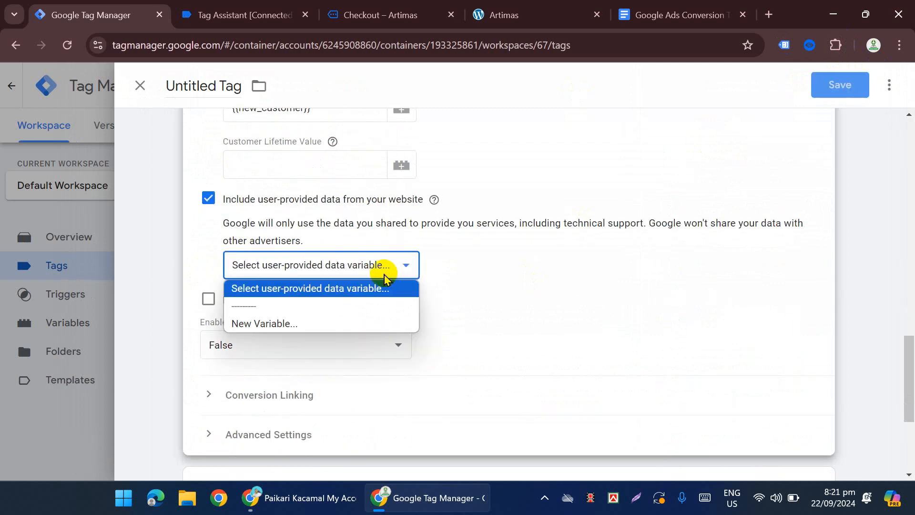
{"action": "left_click", "coordinate": [289, 324]}
{"action": "scroll", "coordinate": [462, 244], "scroll_direction": "down", "scroll_amount": 1}
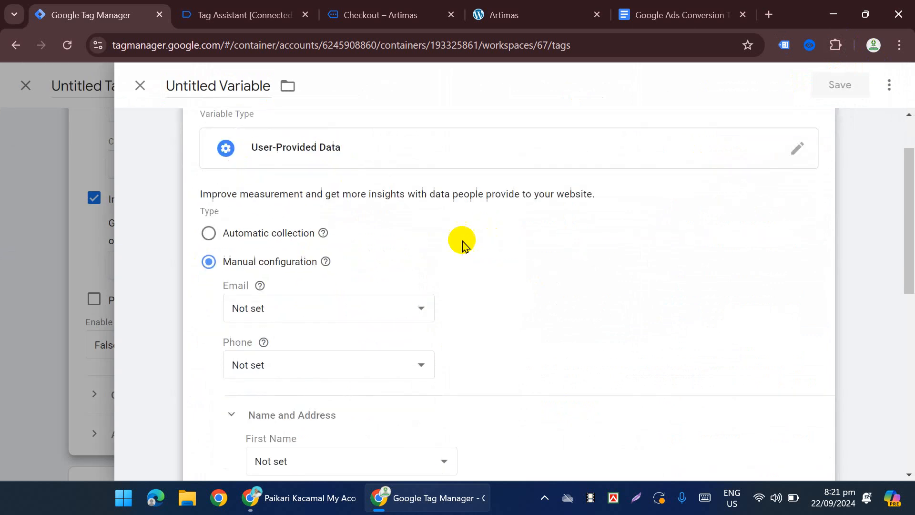
Set the User-Provided Data variable's Email to {{customerBillingEmail}}.
{"action": "left_click", "coordinate": [296, 314]}
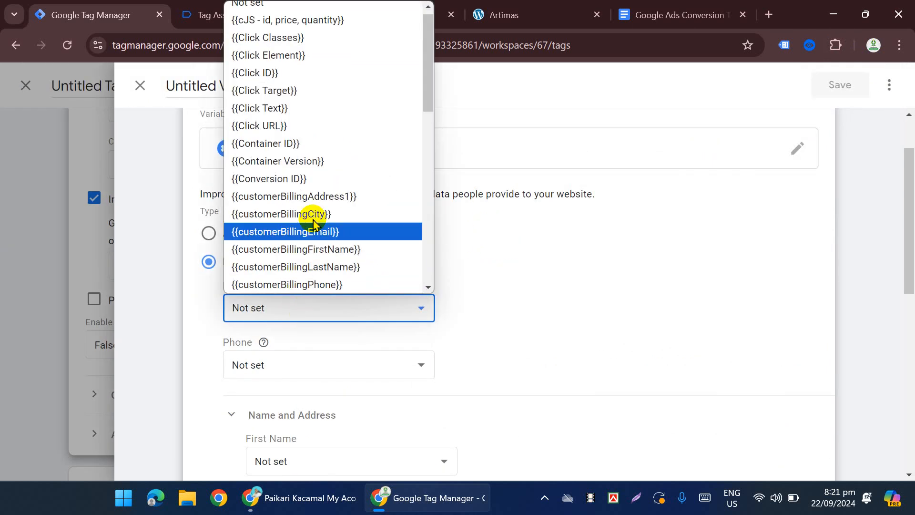
{"action": "left_click", "coordinate": [554, 295]}
{"action": "left_click", "coordinate": [353, 311]}
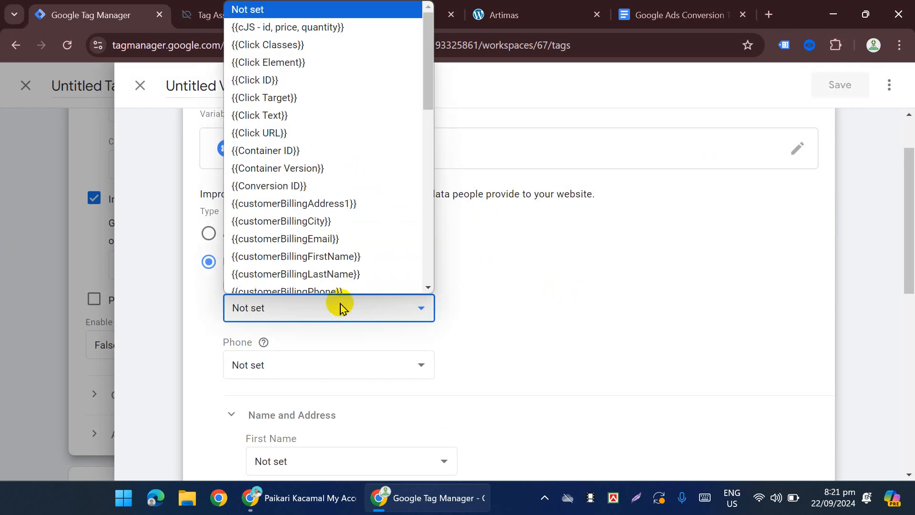
{"action": "scroll", "coordinate": [353, 267], "scroll_direction": "down", "scroll_amount": 1}
{"action": "left_click", "coordinate": [344, 216]}
Set the User-Provided Data variable's Phone to {{customerBillingPhone}}.
{"action": "scroll", "coordinate": [343, 218], "scroll_direction": "down", "scroll_amount": 3}
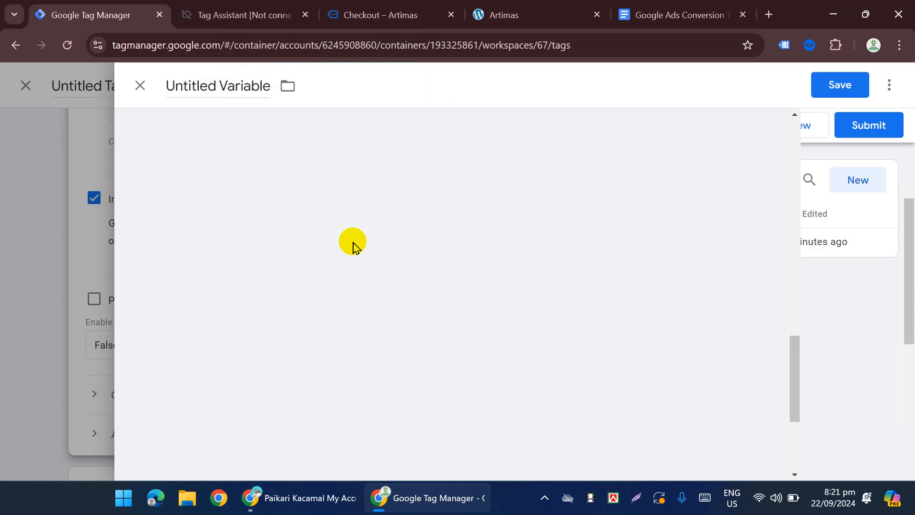
{"action": "left_click", "coordinate": [293, 227]}
{"action": "scroll", "coordinate": [355, 315], "scroll_direction": "down", "scroll_amount": 3}
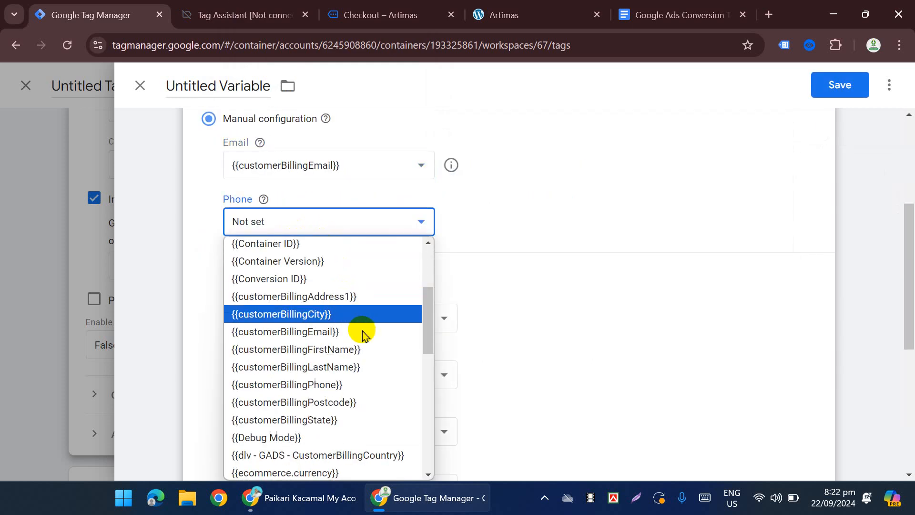
{"action": "left_click", "coordinate": [338, 383]}
Set First Name to {{customerBillingFirstName}} and Last Name to {{customerBillingLastName}} in the variable's name and address data.
{"action": "scroll", "coordinate": [339, 329], "scroll_direction": "down", "scroll_amount": 3}
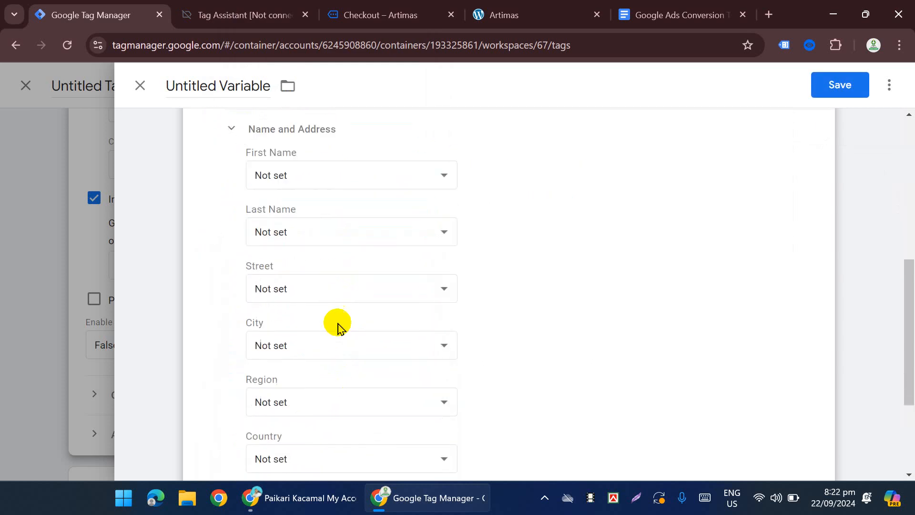
{"action": "left_click", "coordinate": [335, 171]}
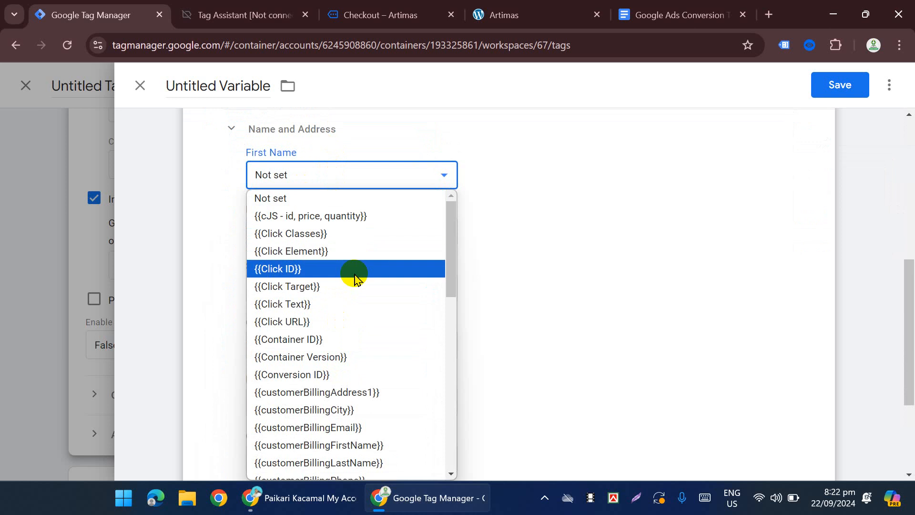
{"action": "left_click", "coordinate": [375, 444]}
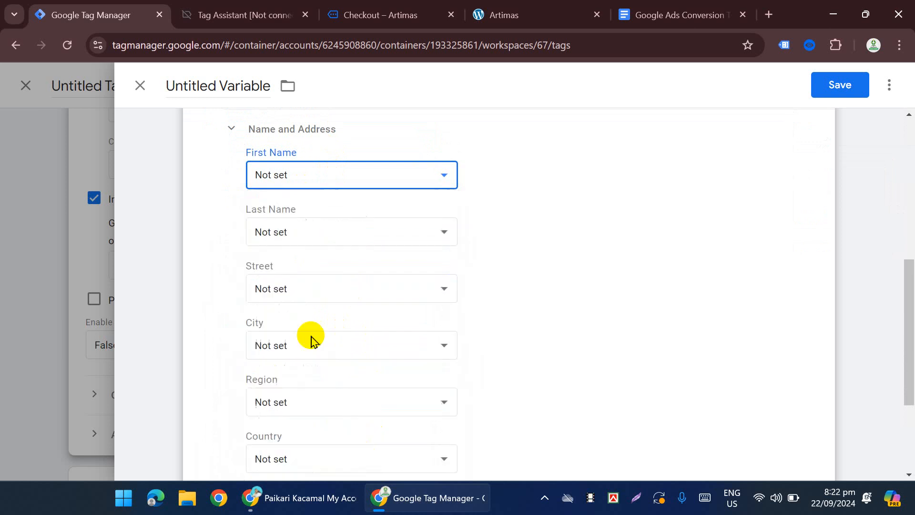
{"action": "left_click", "coordinate": [301, 233]}
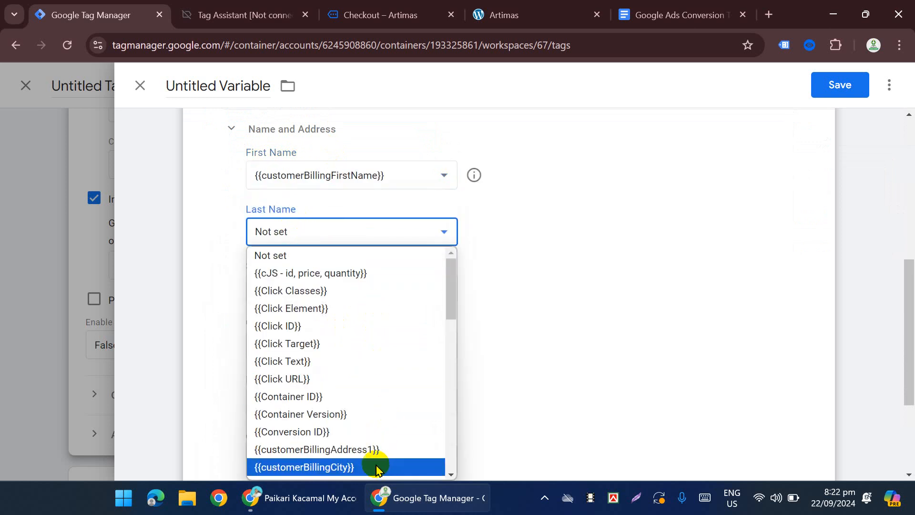
{"action": "scroll", "coordinate": [377, 452], "scroll_direction": "down", "scroll_amount": 3}
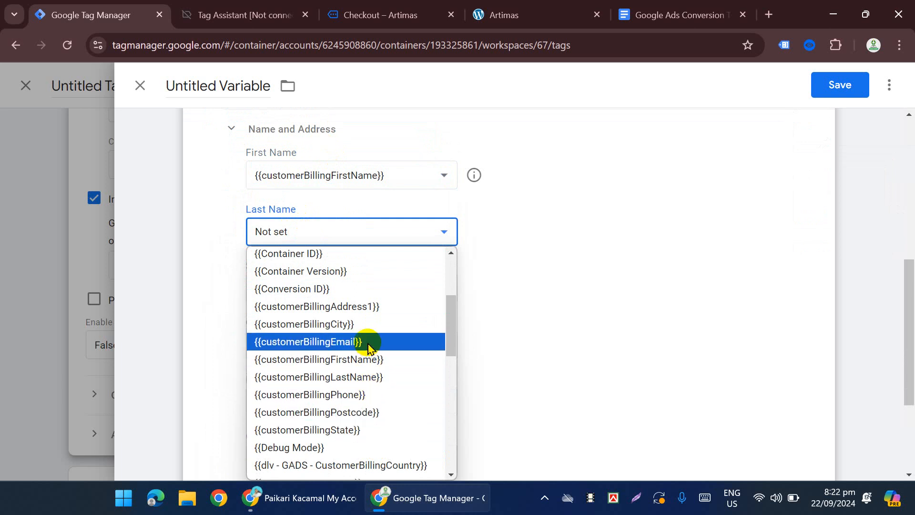
{"action": "scroll", "coordinate": [382, 352], "scroll_direction": "down", "scroll_amount": 3}
{"action": "scroll", "coordinate": [384, 366], "scroll_direction": "up", "scroll_amount": 3}
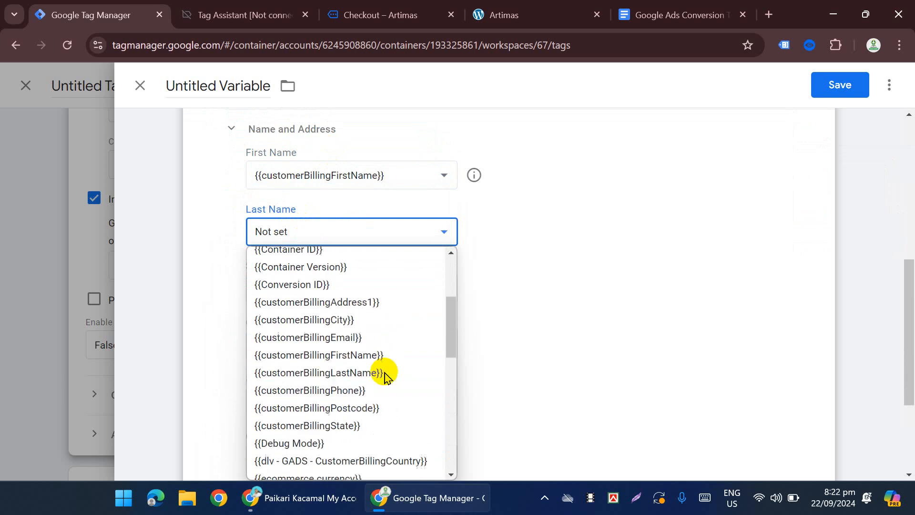
{"action": "left_click", "coordinate": [380, 376]}
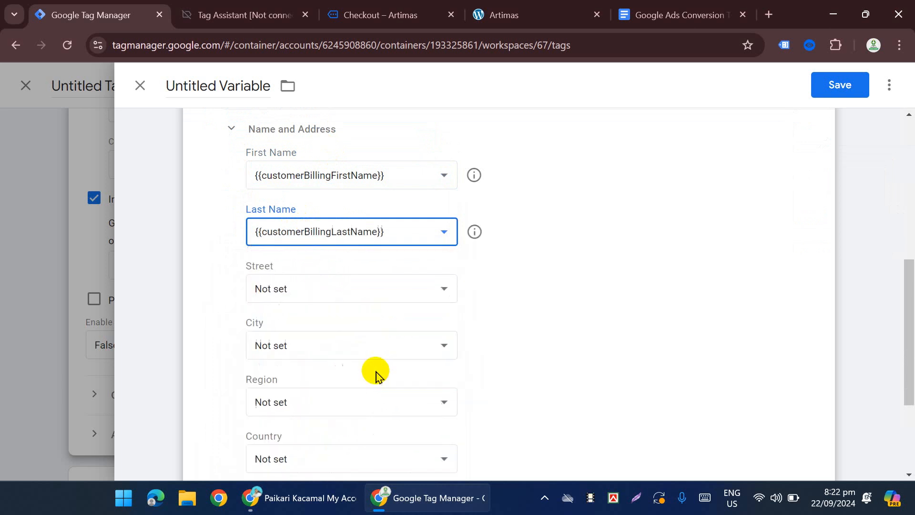
Set Street to {{customerBillingAddress1}} and City to {{customerBillingCity}} in the User-Provided Data variable.
{"action": "left_click", "coordinate": [319, 293]}
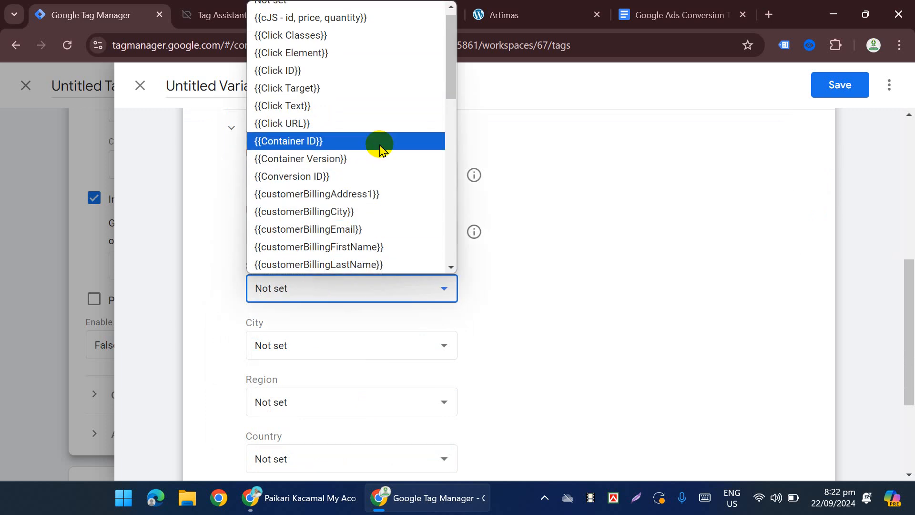
{"action": "left_click", "coordinate": [378, 196]}
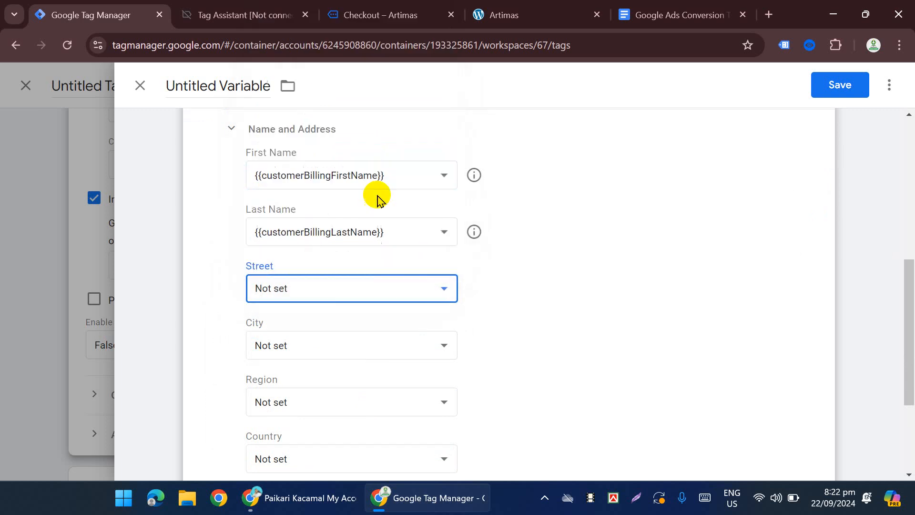
{"action": "left_click", "coordinate": [320, 347]}
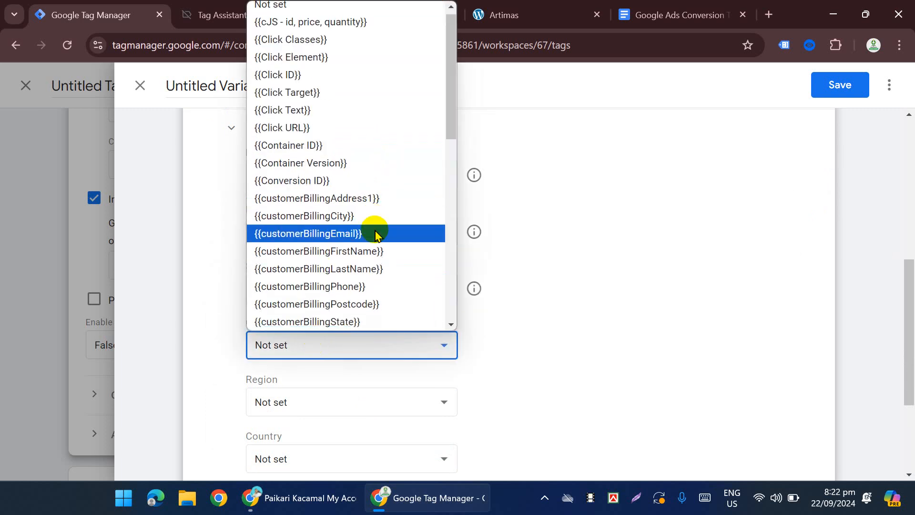
{"action": "scroll", "coordinate": [375, 234], "scroll_direction": "down", "scroll_amount": 3}
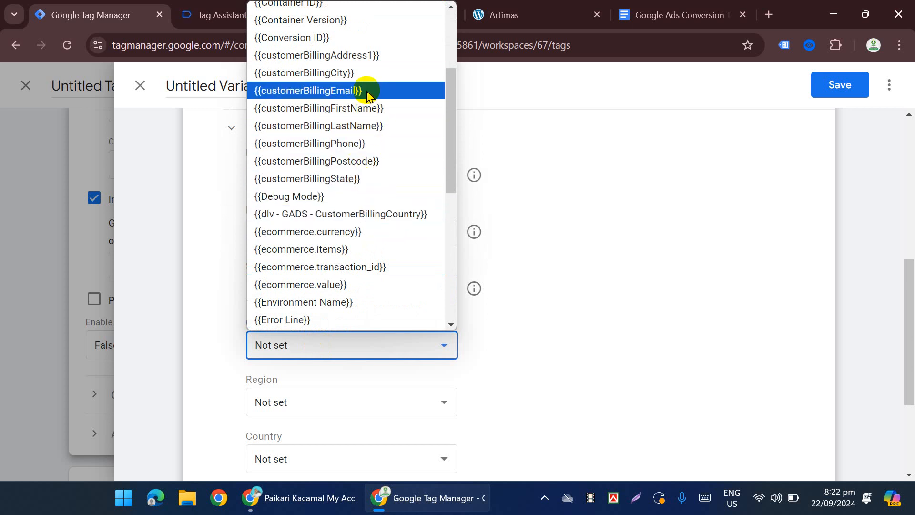
{"action": "left_click", "coordinate": [352, 73]}
Set Region to {{customerBillingAddress1}} and Country to {{customerBillingState}} in the User-Provided Data variable.
{"action": "left_click", "coordinate": [316, 397]}
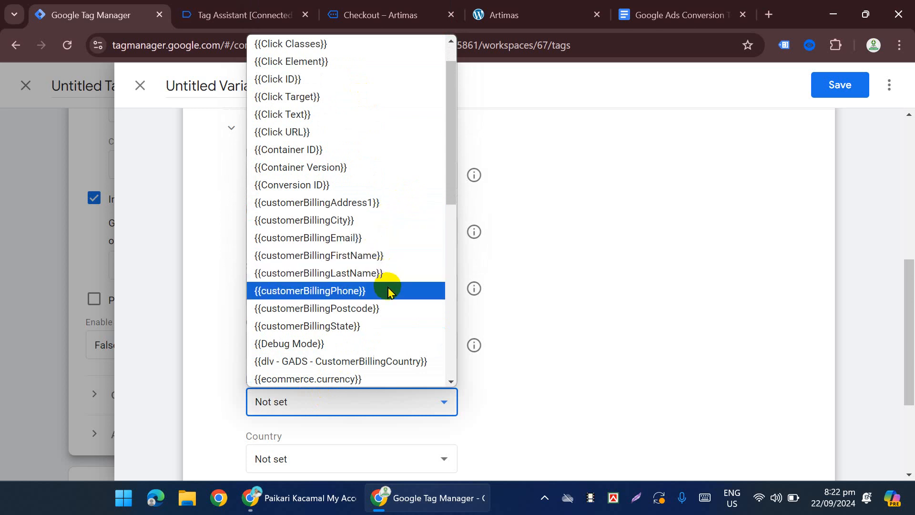
{"action": "left_click", "coordinate": [373, 202]}
{"action": "scroll", "coordinate": [375, 237], "scroll_direction": "down", "scroll_amount": 3}
{"action": "left_click", "coordinate": [323, 318]}
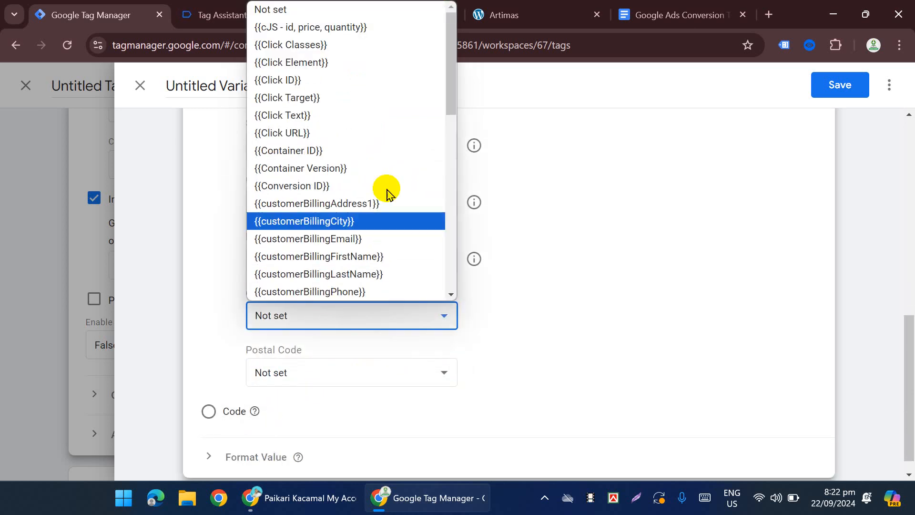
{"action": "scroll", "coordinate": [387, 202], "scroll_direction": "down", "scroll_amount": 3}
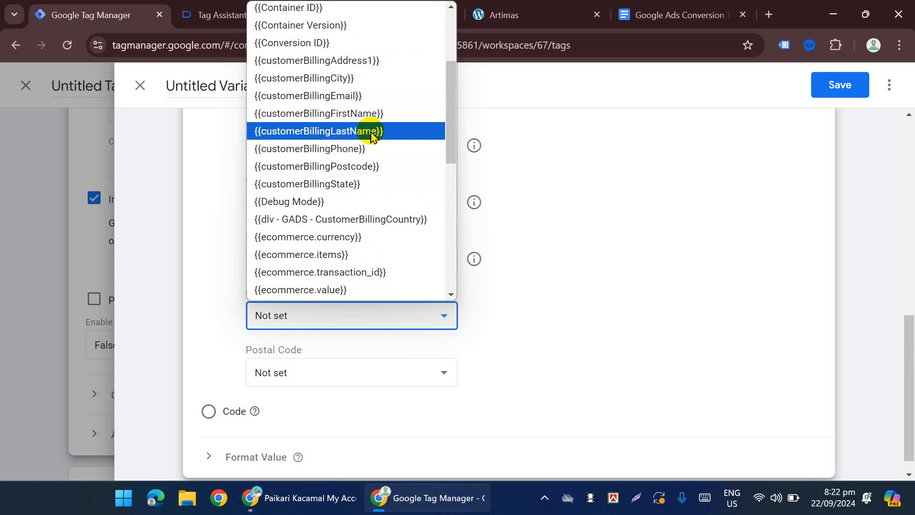
{"action": "left_click", "coordinate": [363, 185]}
Set the User-Provided Data variable's Postal Code to {{customerBillingPostcode}}.
{"action": "scroll", "coordinate": [362, 181], "scroll_direction": "down", "scroll_amount": 1}
{"action": "left_click", "coordinate": [318, 350]}
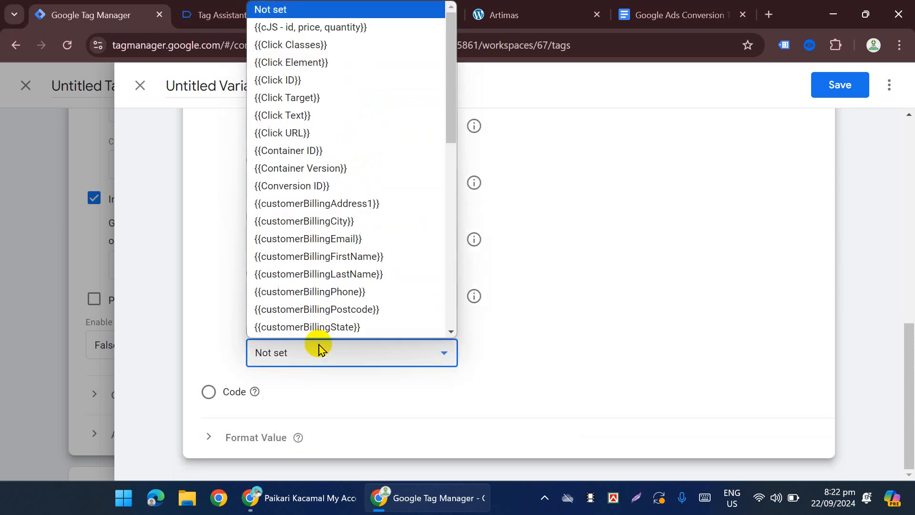
{"action": "left_click", "coordinate": [375, 290]}
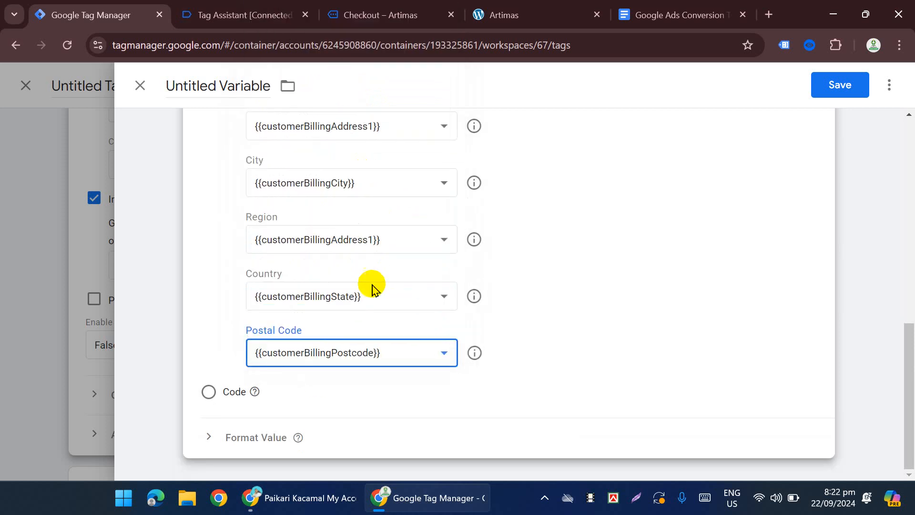
Save the completed variable under the name User-Provided Data.
{"action": "left_click", "coordinate": [498, 160]}
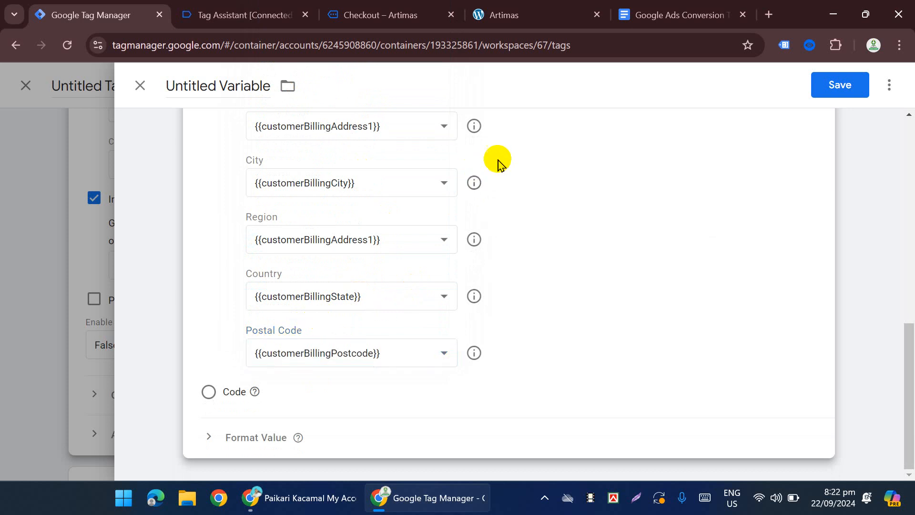
{"action": "left_click", "coordinate": [816, 94]}
{"action": "left_click", "coordinate": [516, 261]}
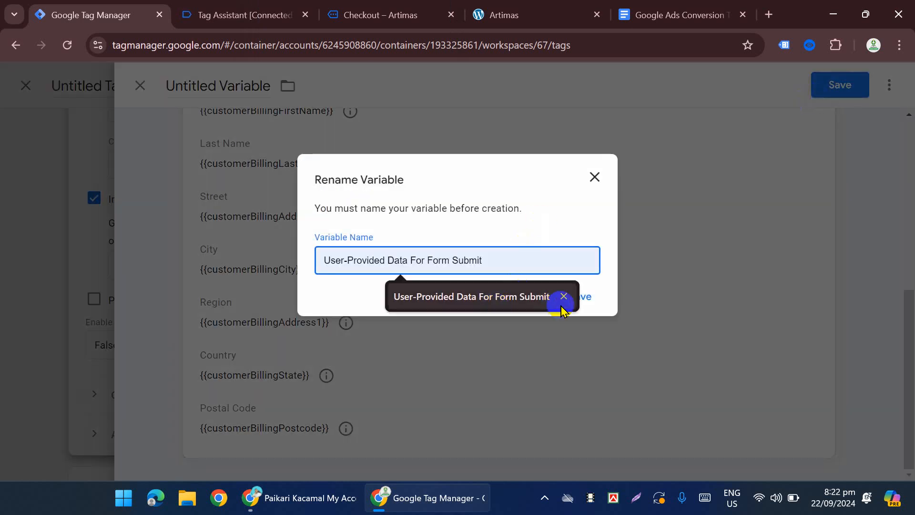
{"action": "left_click", "coordinate": [584, 296]}
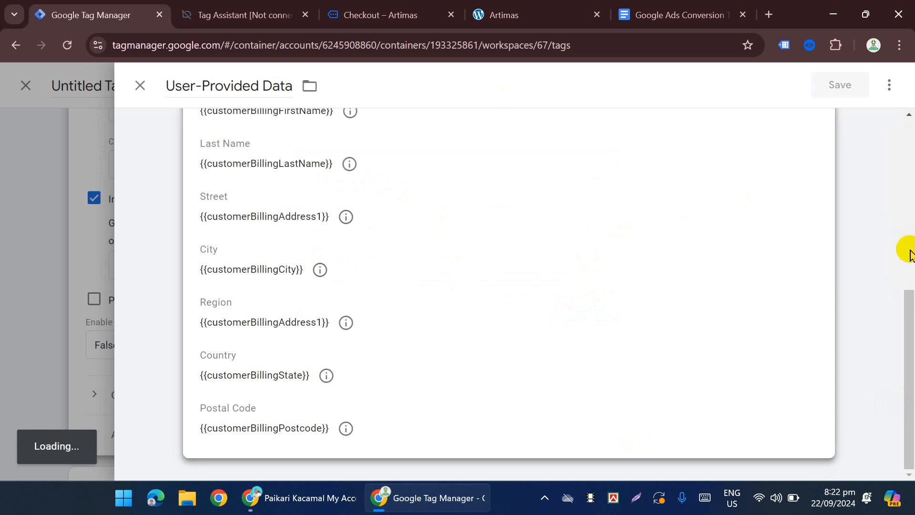
Assign the purchase custom event as the conversion tag's firing trigger.
{"action": "scroll", "coordinate": [426, 329], "scroll_direction": "down", "scroll_amount": 4}
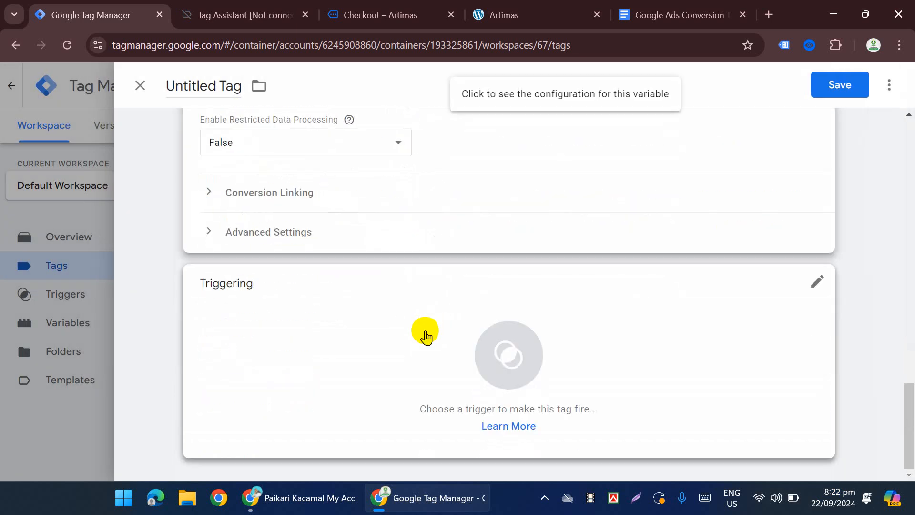
{"action": "left_click", "coordinate": [508, 353]}
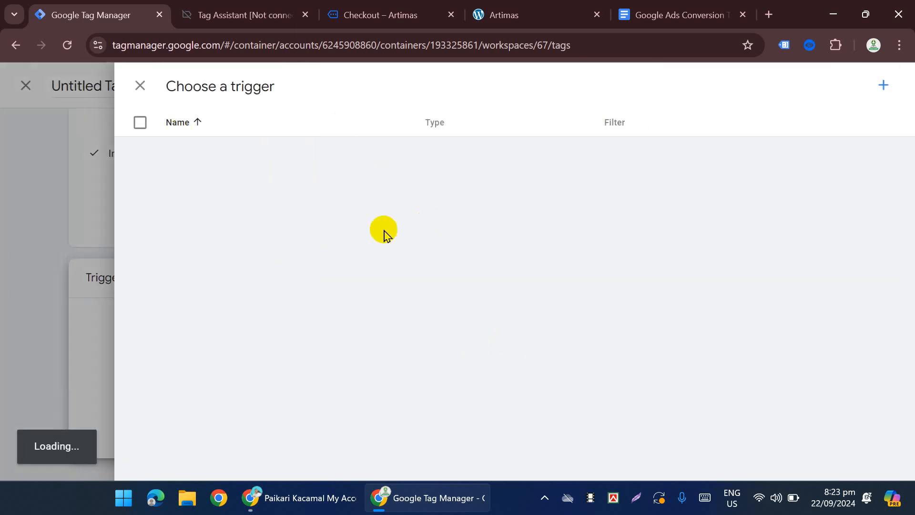
{"action": "left_click", "coordinate": [214, 239]}
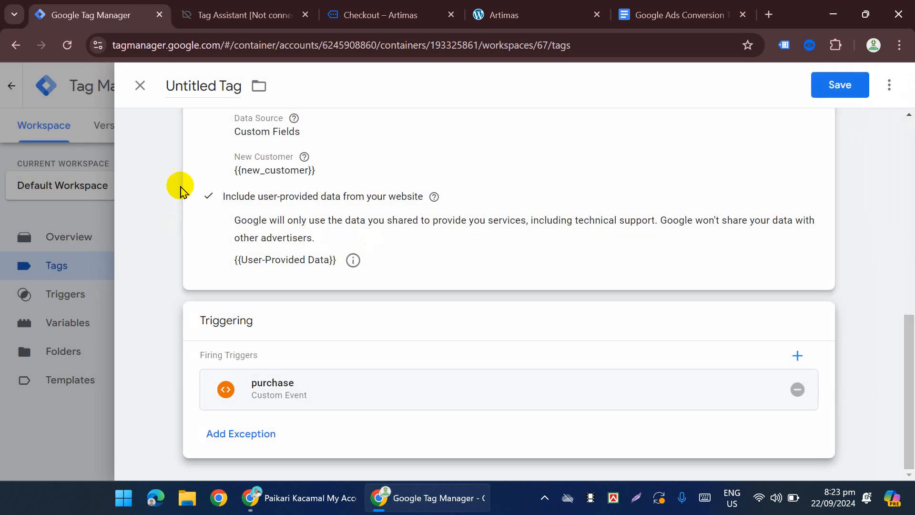
Save the tag under the name Google Ads Conversion Tracking For Purchase.
{"action": "left_click", "coordinate": [820, 86]}
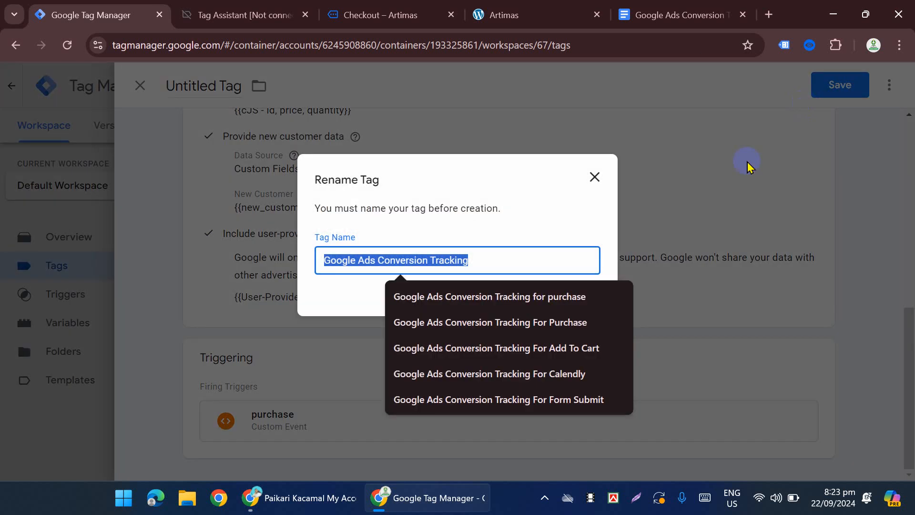
{"action": "left_click", "coordinate": [525, 260]}
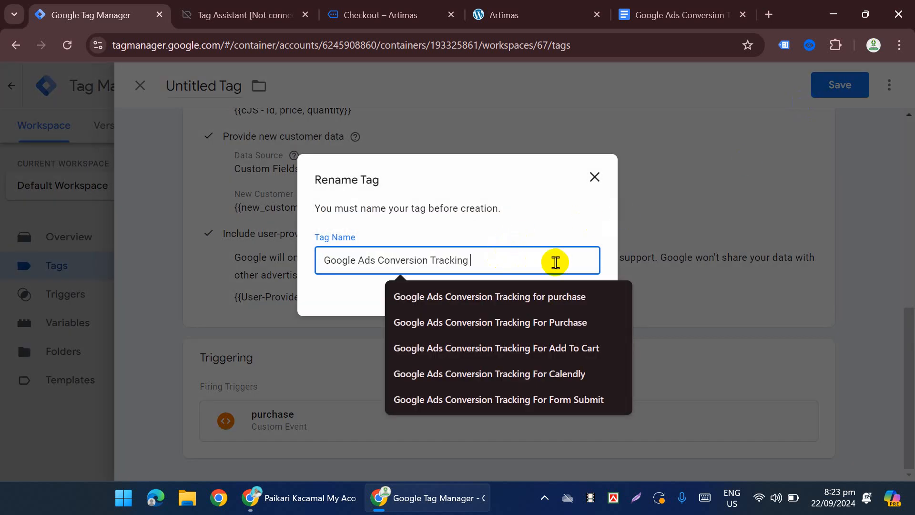
{"action": "type", "text": "For P"}
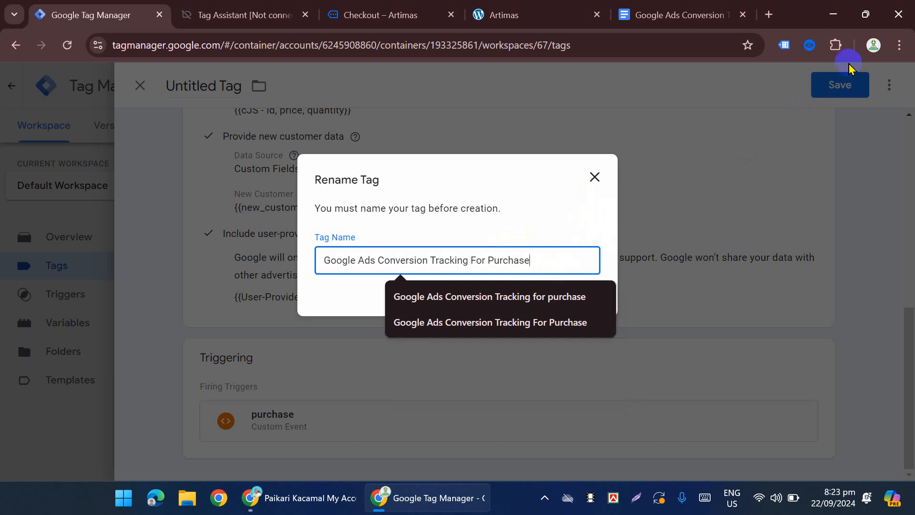
{"action": "type", "text": "urchase"}
{"action": "left_click", "coordinate": [613, 303]}
{"action": "left_click", "coordinate": [580, 290]}
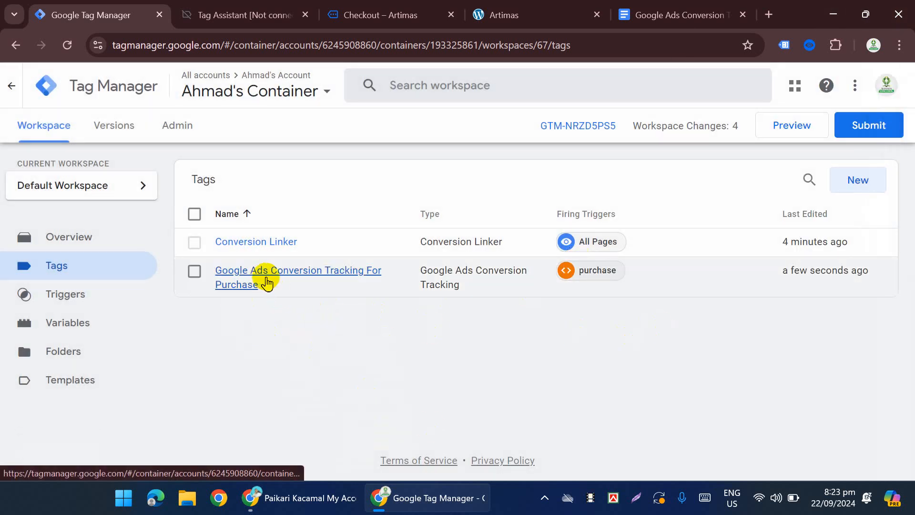
Switch to Google Ads, finish setting up the Purchase GTM Last conversion action, and review the conversion goals summary.
{"action": "left_click", "coordinate": [281, 504]}
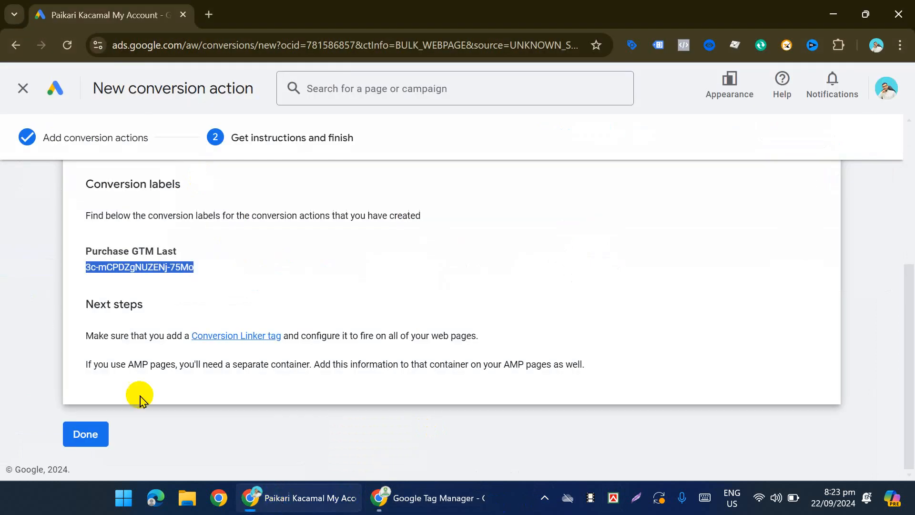
{"action": "left_click", "coordinate": [79, 436]}
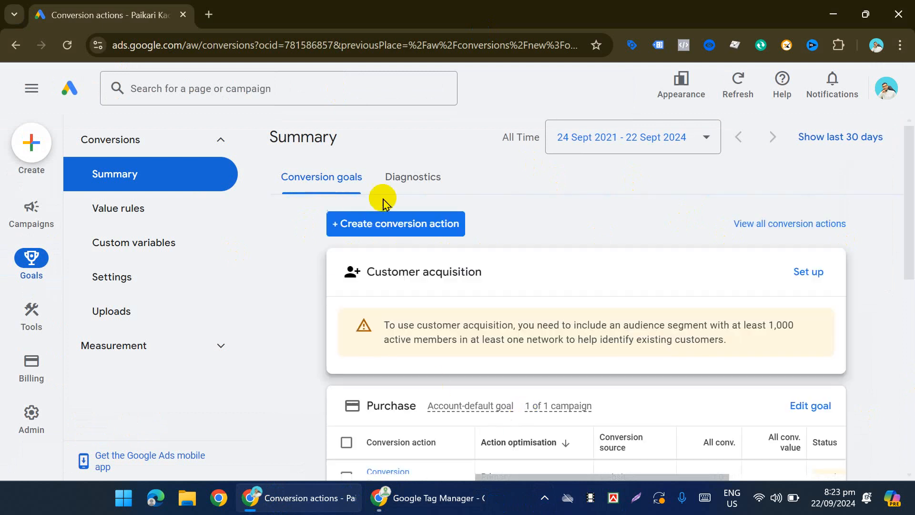
{"action": "scroll", "coordinate": [457, 246], "scroll_direction": "down", "scroll_amount": 2}
{"action": "scroll", "coordinate": [524, 343], "scroll_direction": "down", "scroll_amount": 3}
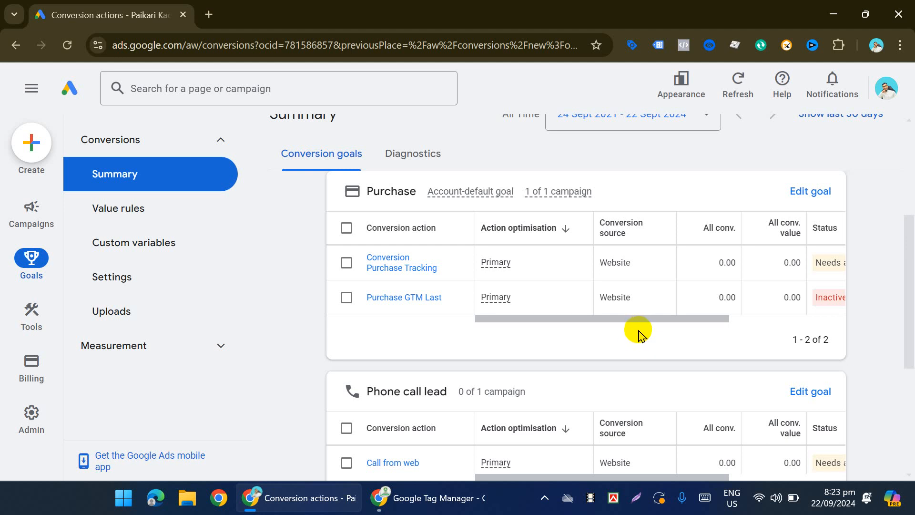
{"action": "scroll", "coordinate": [606, 317], "scroll_direction": "down", "scroll_amount": 4}
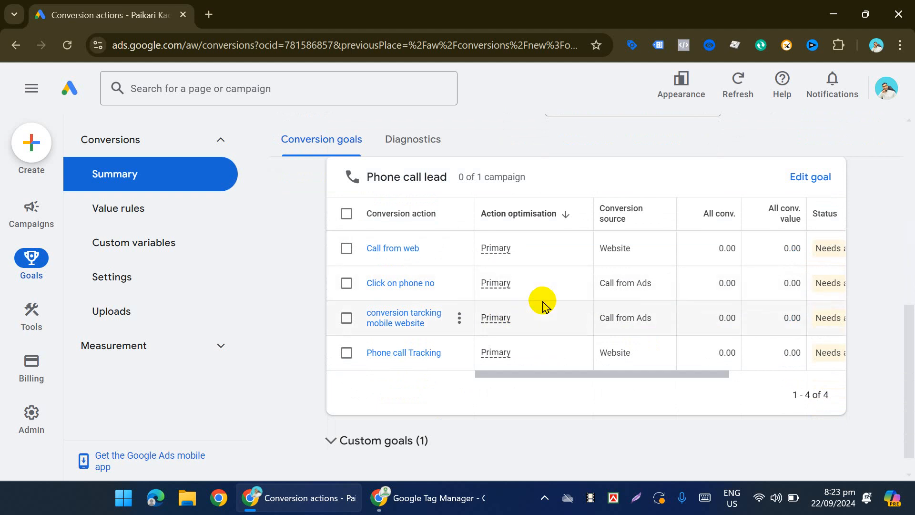
{"action": "scroll", "coordinate": [586, 353], "scroll_direction": "up", "scroll_amount": 5}
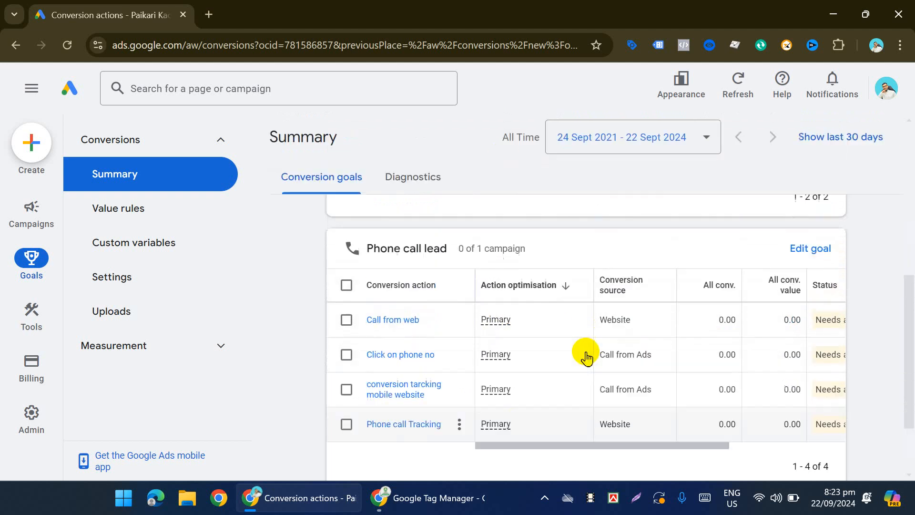
{"action": "scroll", "coordinate": [545, 324], "scroll_direction": "up", "scroll_amount": 3}
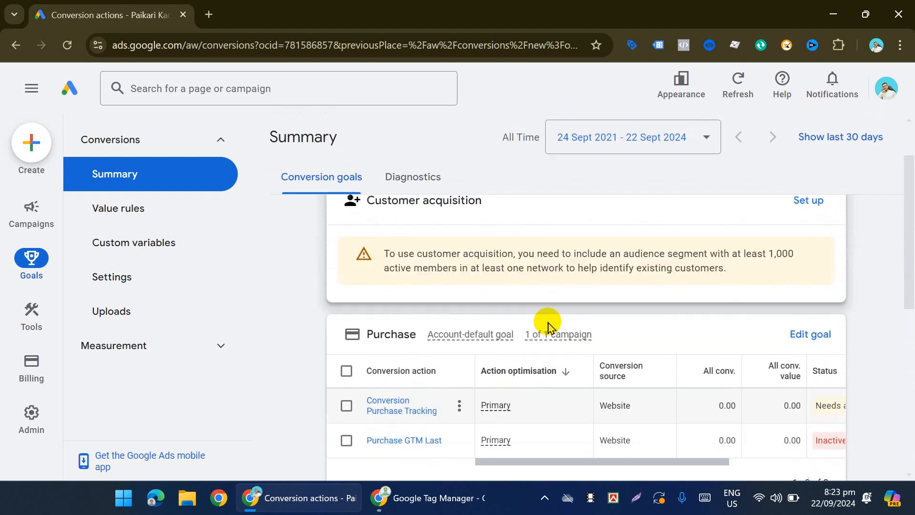
{"action": "scroll", "coordinate": [402, 370], "scroll_direction": "up", "scroll_amount": 1}
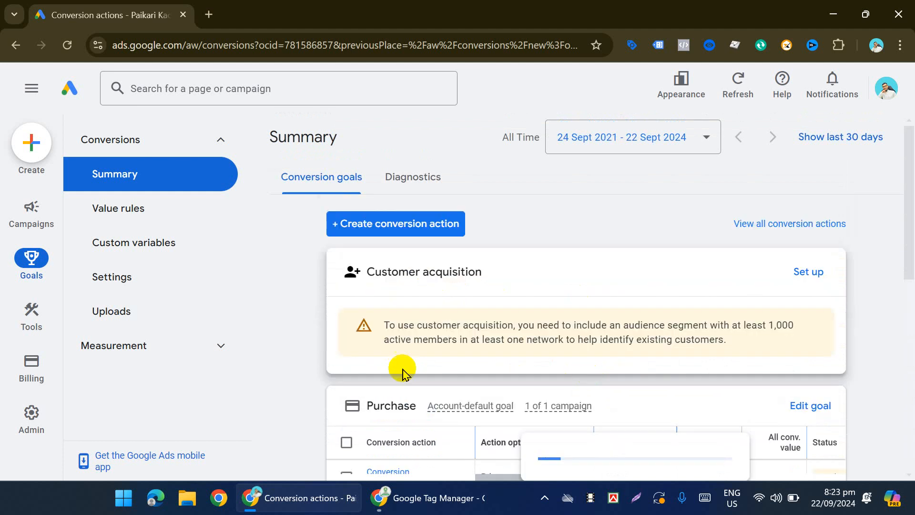
Start creating a new conversion action from the Google Ads conversion goals summary.
{"action": "scroll", "coordinate": [472, 280], "scroll_direction": "down", "scroll_amount": 1}
{"action": "scroll", "coordinate": [400, 386], "scroll_direction": "up", "scroll_amount": 1}
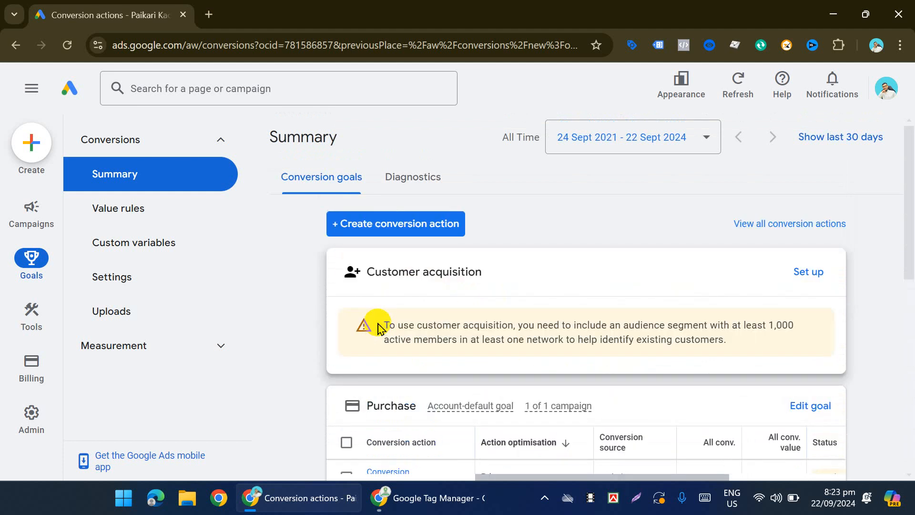
{"action": "left_click", "coordinate": [392, 222]}
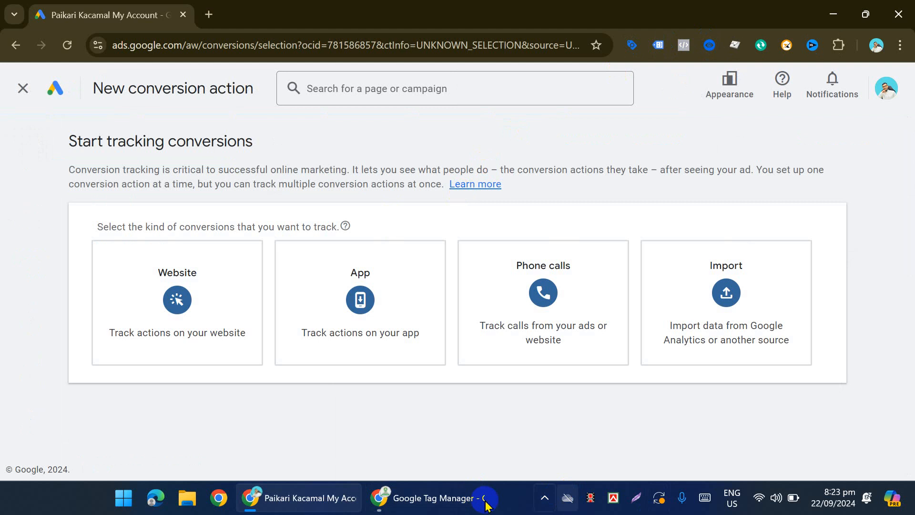
Switch to the Google Ads Conversion Tracking document and review the Add To Cart variables and trigger details.
{"action": "left_click", "coordinate": [486, 504]}
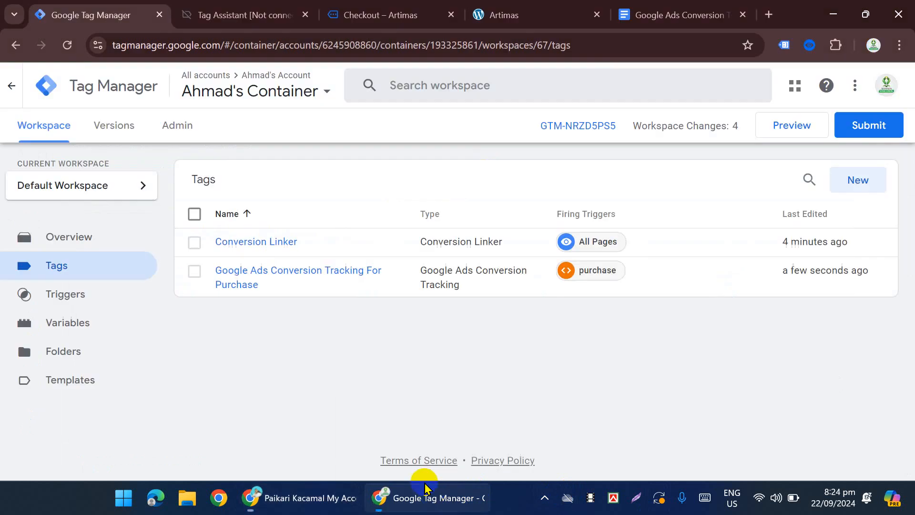
{"action": "left_click", "coordinate": [670, 12]}
{"action": "scroll", "coordinate": [531, 266], "scroll_direction": "up", "scroll_amount": 5}
{"action": "scroll", "coordinate": [535, 310], "scroll_direction": "down", "scroll_amount": 20}
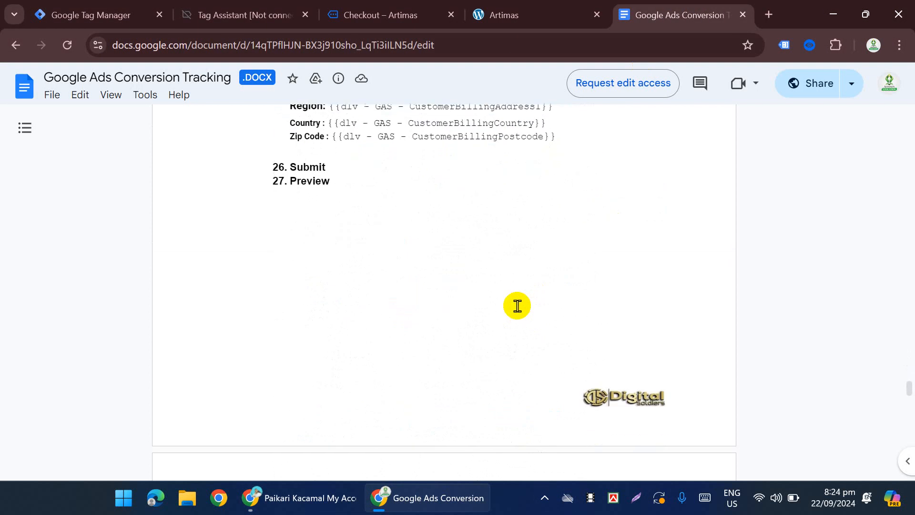
{"action": "scroll", "coordinate": [496, 288], "scroll_direction": "down", "scroll_amount": 3}
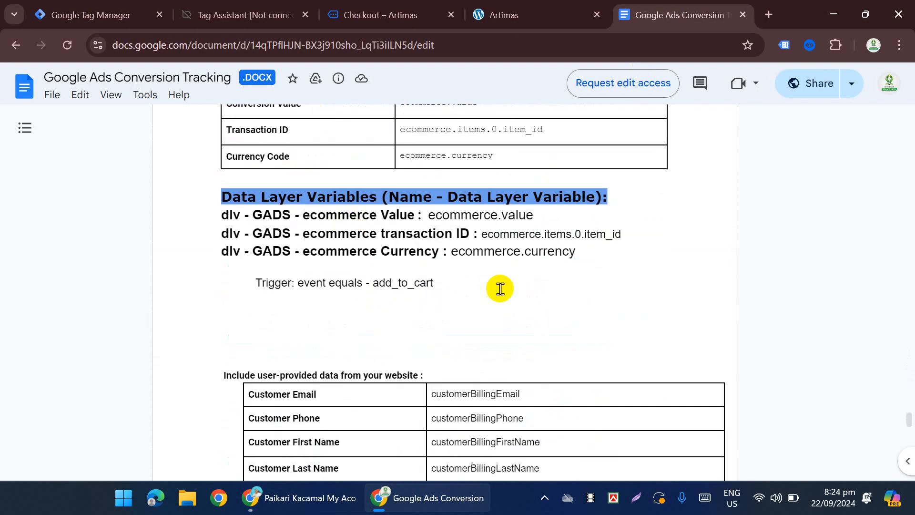
{"action": "scroll", "coordinate": [478, 287], "scroll_direction": "up", "scroll_amount": 3}
Switch to Tag Assistant, open the add_to_cart event on the DNK Black Shoes page, and copy its event name.
{"action": "left_click", "coordinate": [71, 12]}
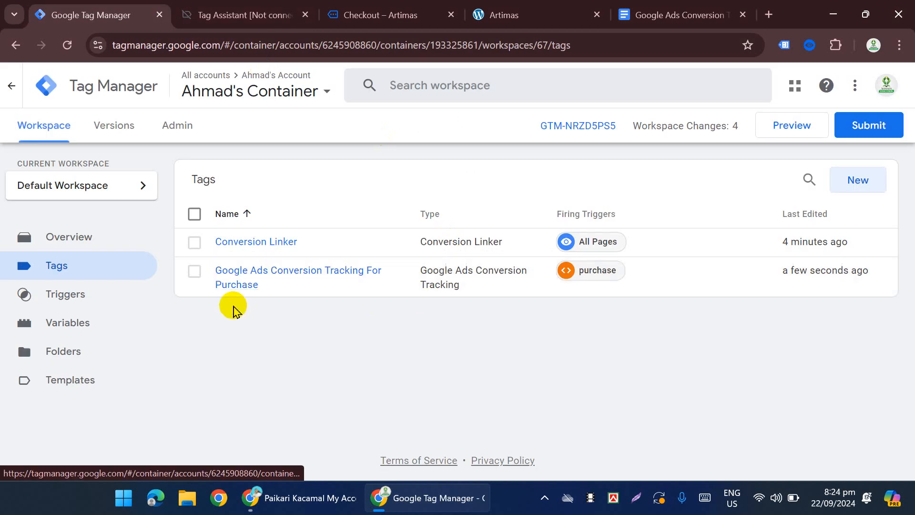
{"action": "left_click", "coordinate": [267, 15]}
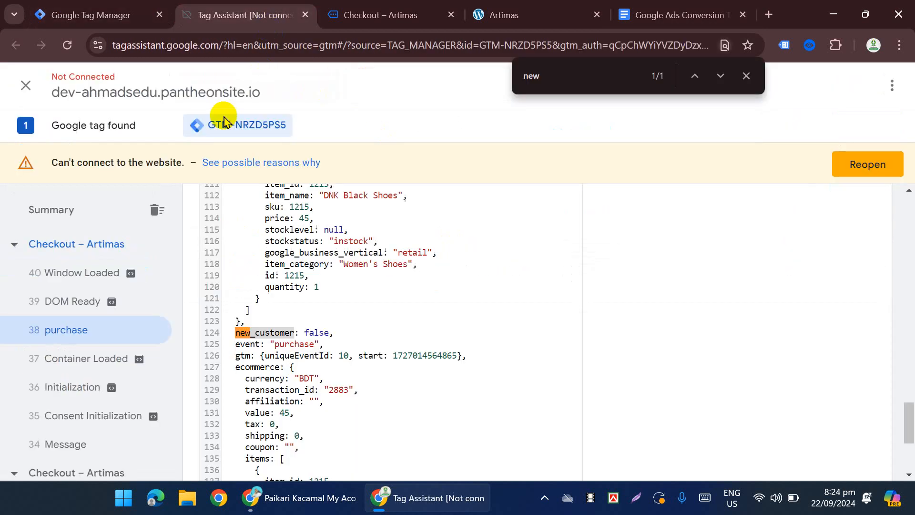
{"action": "scroll", "coordinate": [96, 352], "scroll_direction": "down", "scroll_amount": 2}
{"action": "scroll", "coordinate": [97, 353], "scroll_direction": "down", "scroll_amount": 6}
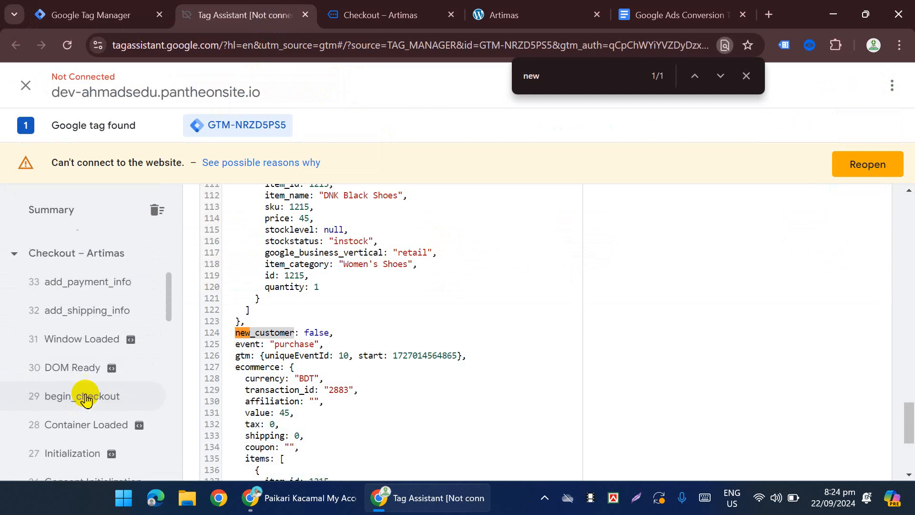
{"action": "scroll", "coordinate": [109, 419], "scroll_direction": "down", "scroll_amount": 5}
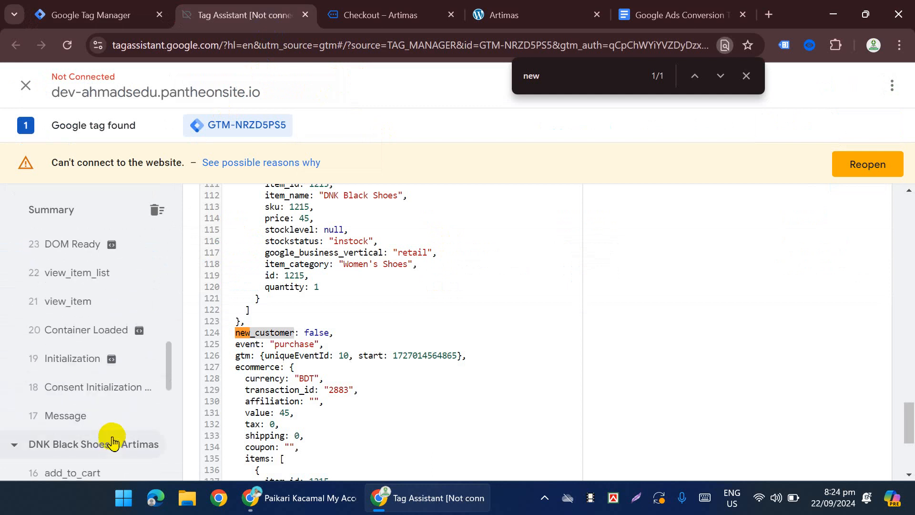
{"action": "left_click", "coordinate": [103, 413]}
{"action": "scroll", "coordinate": [415, 212], "scroll_direction": "up", "scroll_amount": 15}
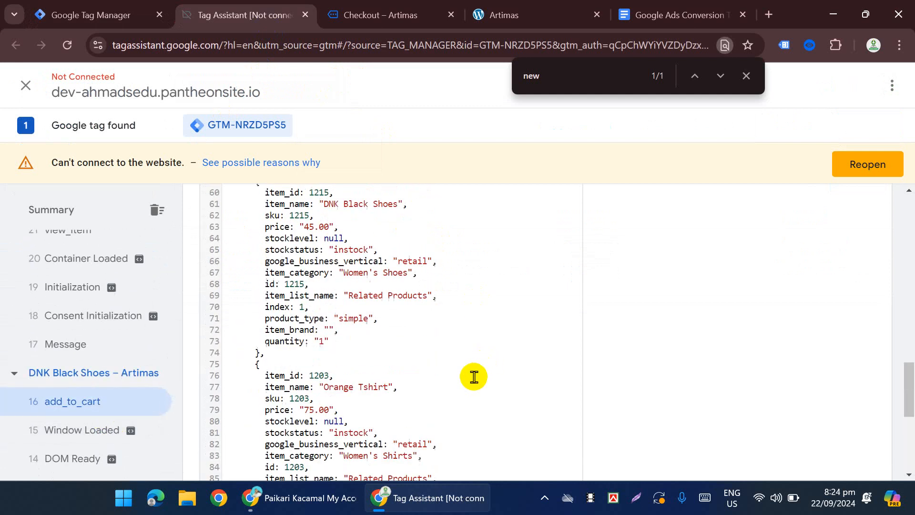
{"action": "scroll", "coordinate": [367, 376], "scroll_direction": "up", "scroll_amount": 7}
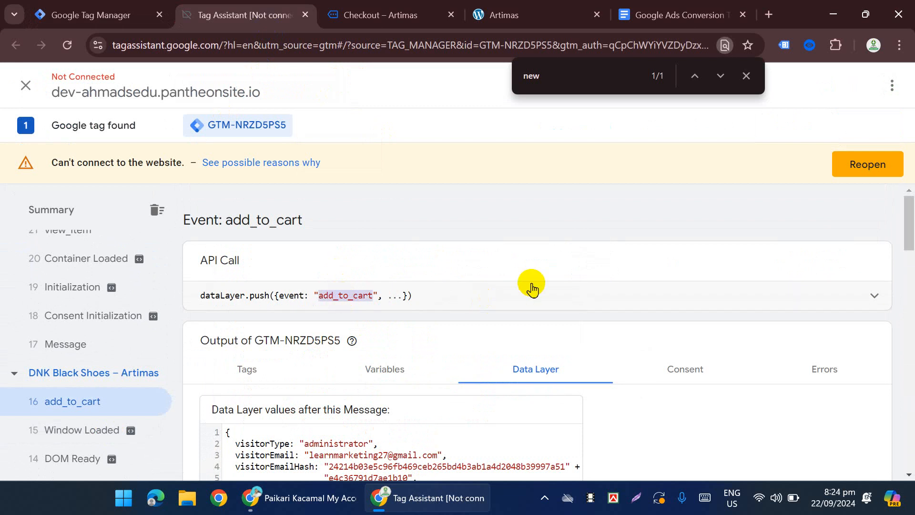
Return to Google Tag Manager and start a new trigger of the Custom Event type.
{"action": "left_click", "coordinate": [90, 14]}
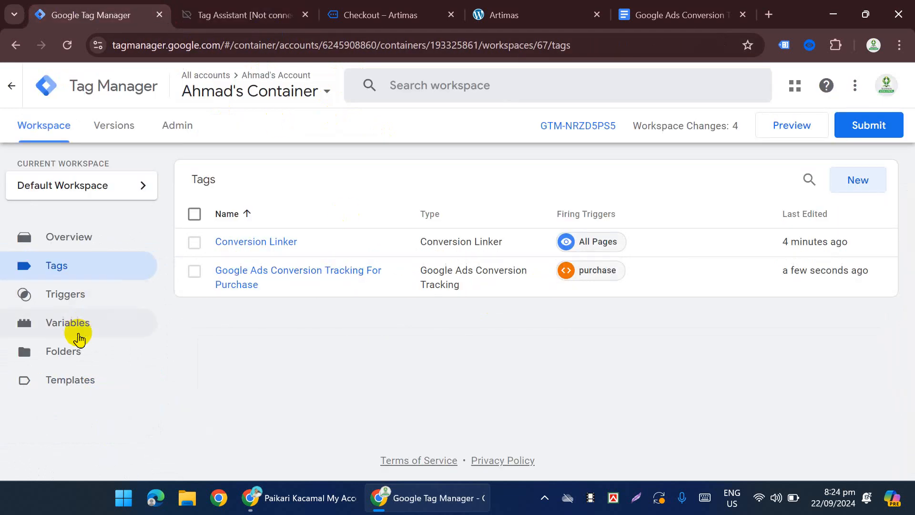
{"action": "left_click", "coordinate": [83, 354]}
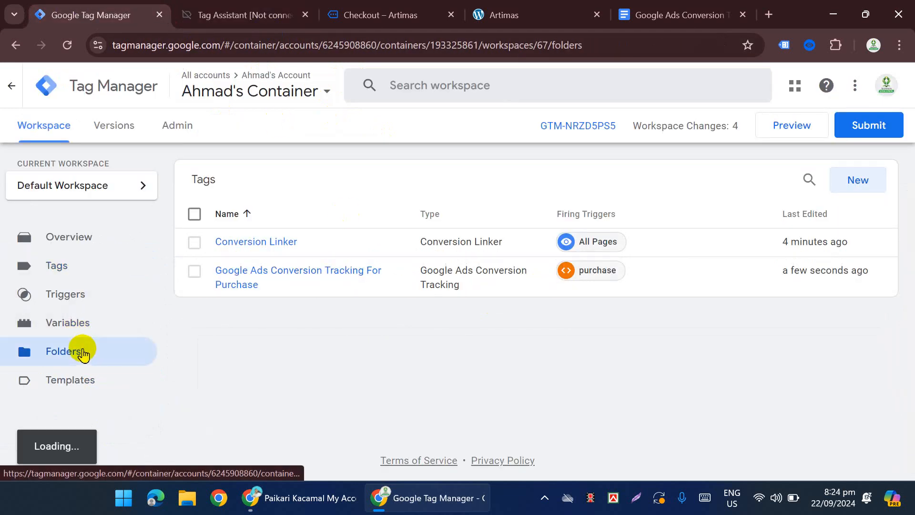
{"action": "left_click", "coordinate": [74, 305]}
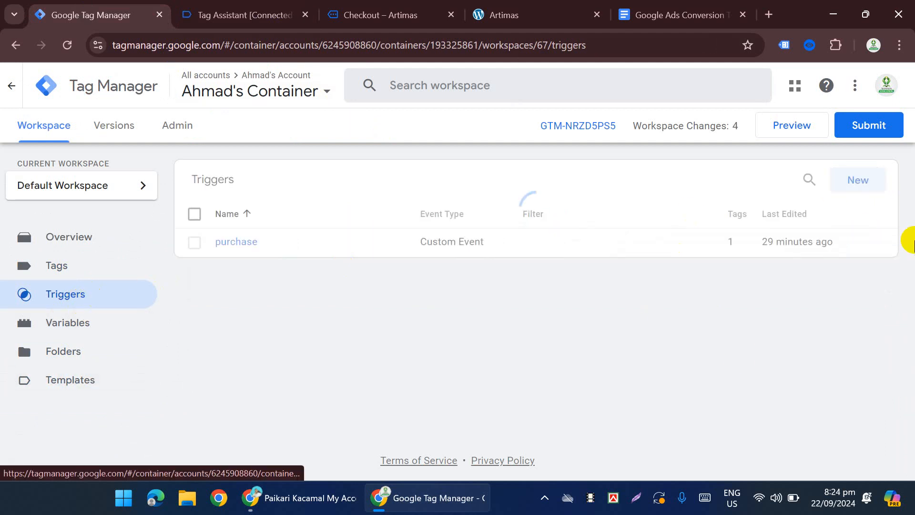
{"action": "left_click", "coordinate": [863, 183]}
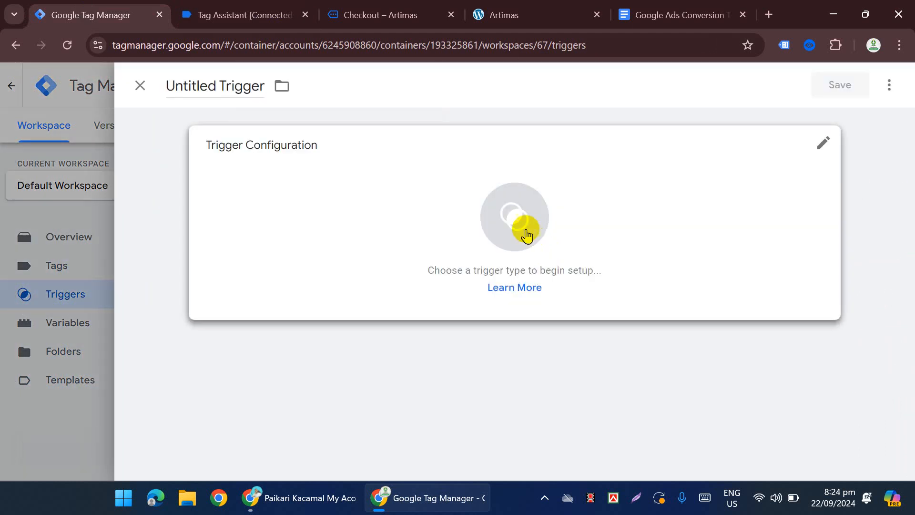
{"action": "left_click", "coordinate": [524, 236]}
{"action": "scroll", "coordinate": [624, 305], "scroll_direction": "down", "scroll_amount": 3}
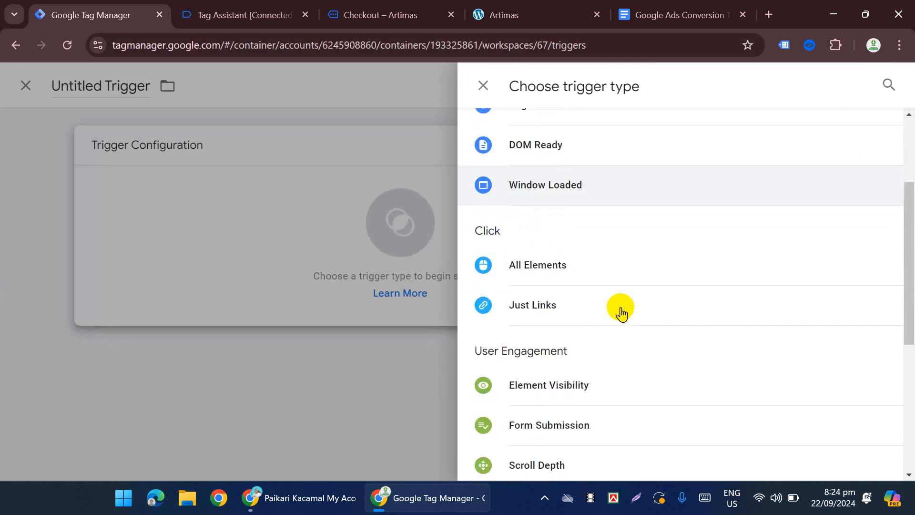
{"action": "scroll", "coordinate": [620, 312], "scroll_direction": "down", "scroll_amount": 5}
{"action": "left_click", "coordinate": [537, 369]}
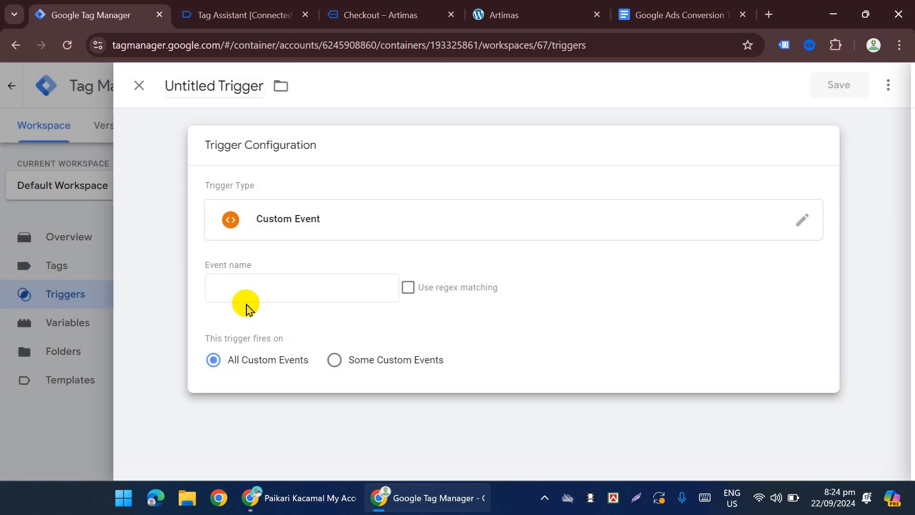
Set the trigger's event name to add_to_cart and save it under the name add_to_cart.
{"action": "left_click", "coordinate": [244, 298]}
{"action": "left_click", "coordinate": [309, 350]}
{"action": "left_click", "coordinate": [191, 85]}
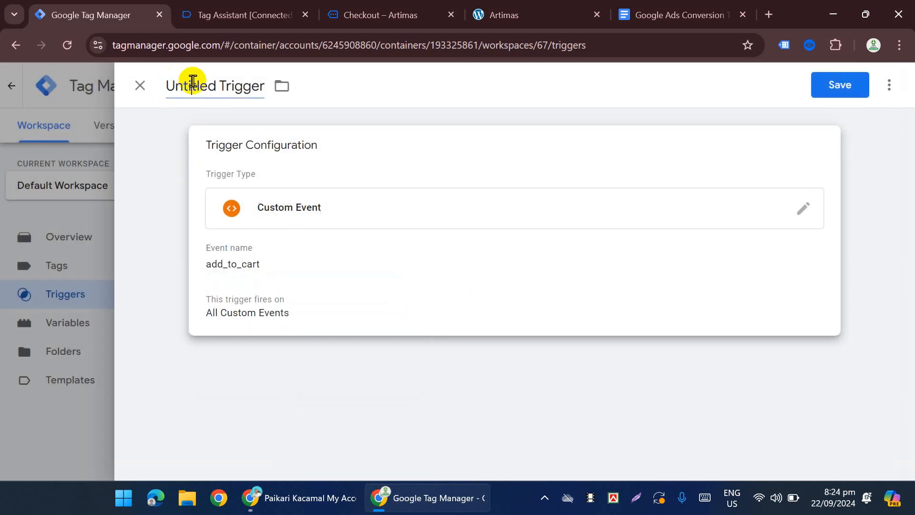
{"action": "type", "text": "add_to_cart"}
{"action": "left_click", "coordinate": [831, 85]}
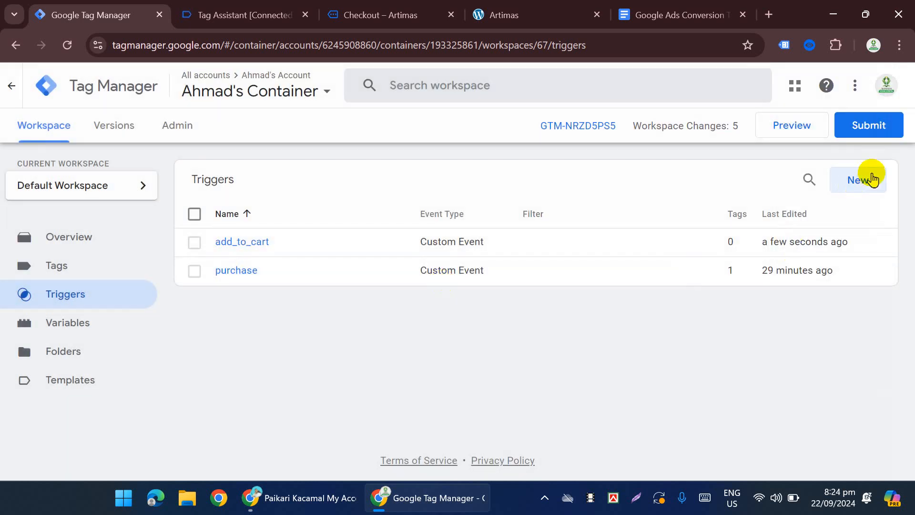
Start another new trigger and set its type to Custom Event.
{"action": "left_click", "coordinate": [869, 176]}
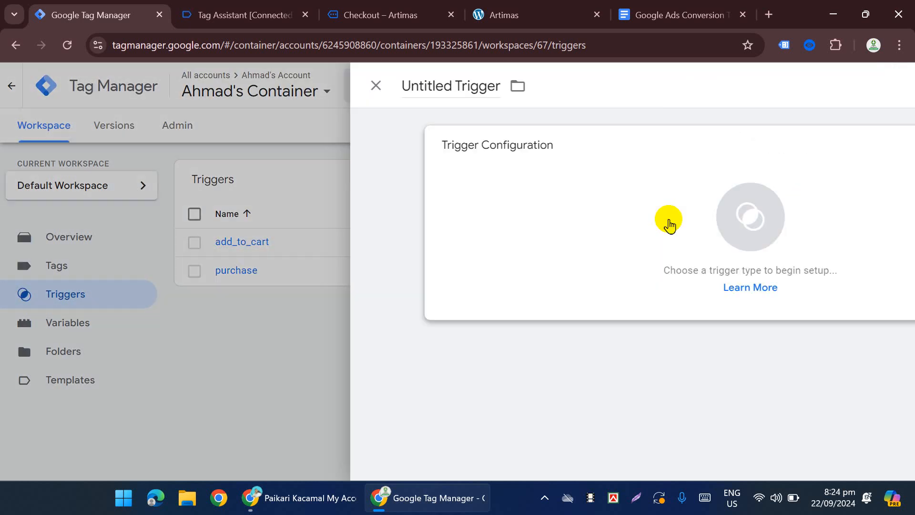
{"action": "left_click", "coordinate": [509, 213]}
{"action": "scroll", "coordinate": [677, 300], "scroll_direction": "down", "scroll_amount": 5}
{"action": "left_click", "coordinate": [525, 302]}
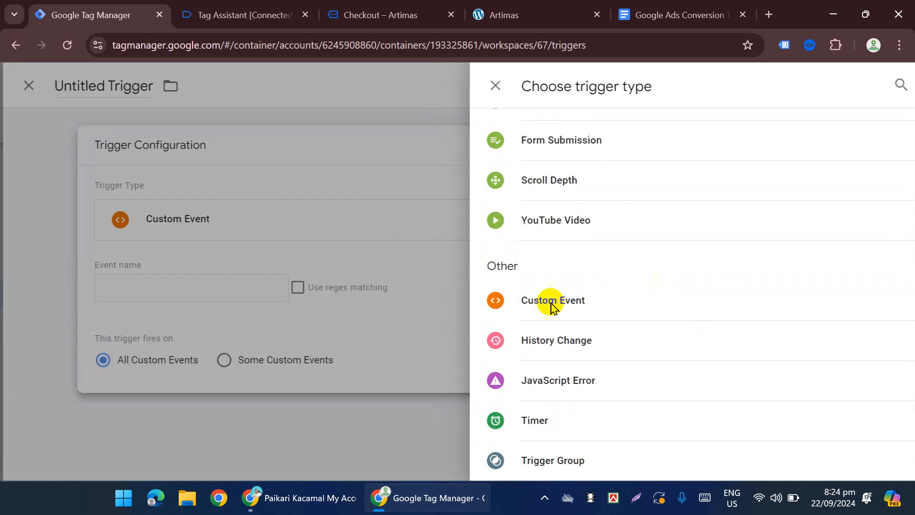
In Tag Assistant, open the view_item_list event under the Artimas page and copy its event name.
{"action": "left_click", "coordinate": [243, 15]}
{"action": "scroll", "coordinate": [435, 315], "scroll_direction": "down", "scroll_amount": 6}
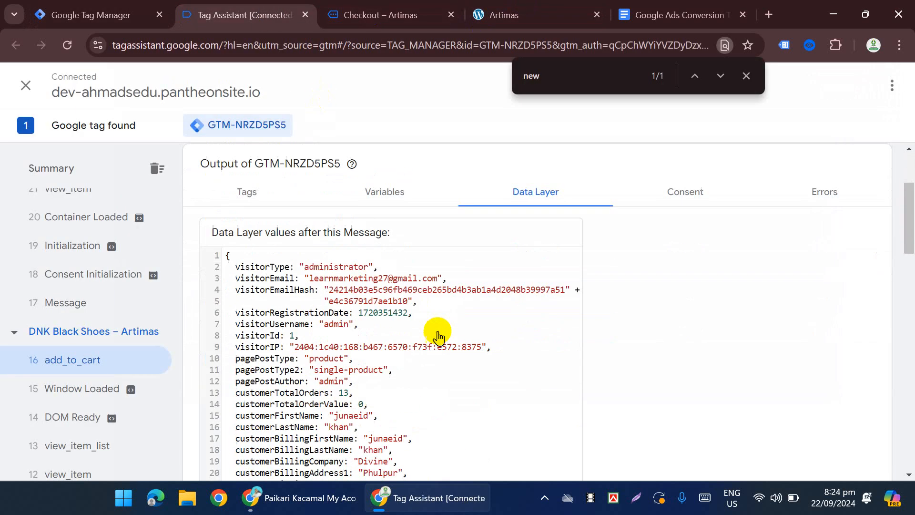
{"action": "scroll", "coordinate": [45, 367], "scroll_direction": "down", "scroll_amount": 4}
{"action": "scroll", "coordinate": [101, 301], "scroll_direction": "down", "scroll_amount": 3}
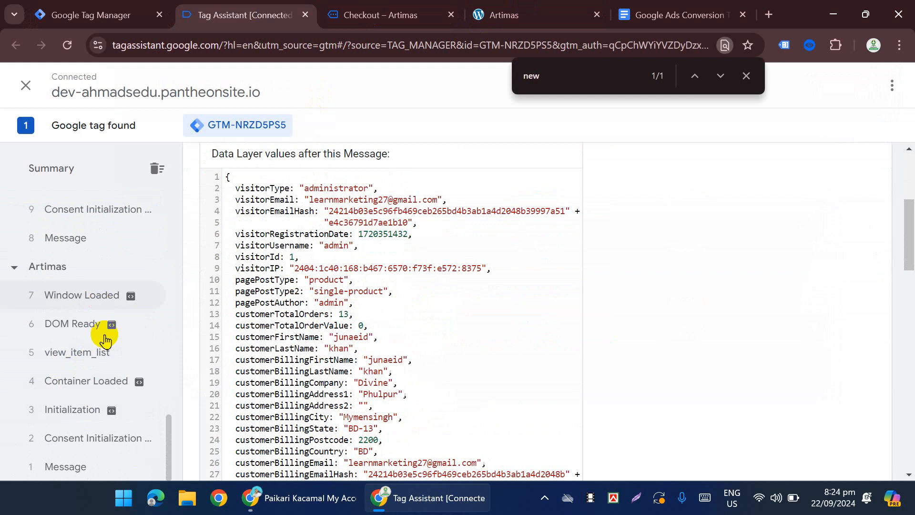
{"action": "left_click", "coordinate": [95, 352]}
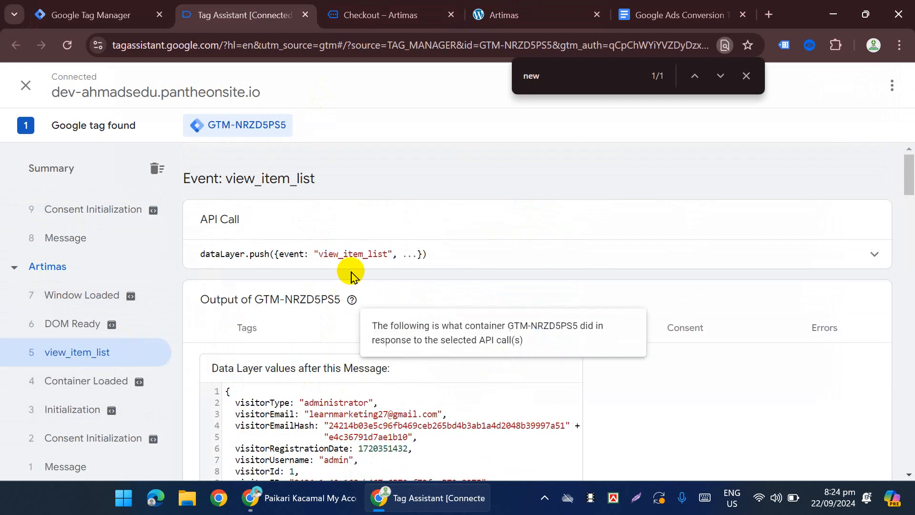
{"action": "double_click", "coordinate": [353, 254]}
{"action": "key", "text": "ctrl+c"}
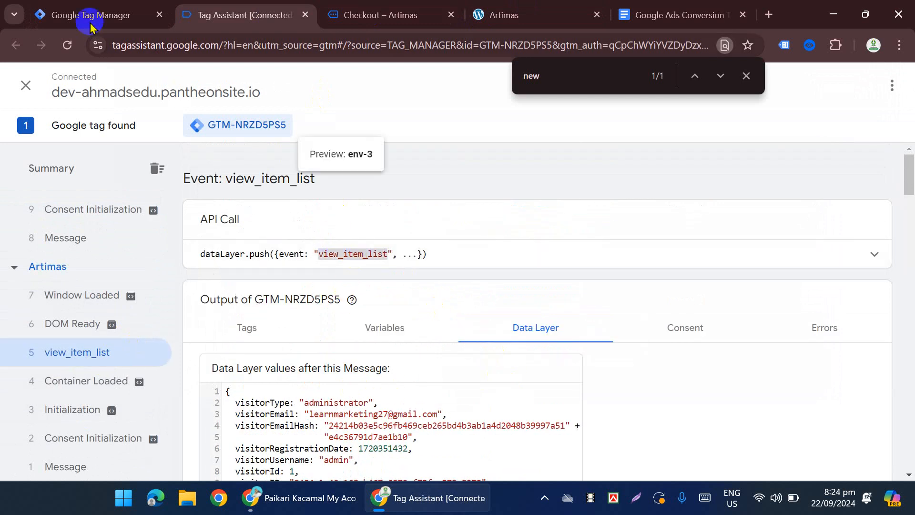
Set the new trigger's event name to view_item_list in Google Tag Manager and save it under the name view_item_list.
{"action": "left_click", "coordinate": [118, 16]}
{"action": "left_click", "coordinate": [260, 290]}
{"action": "key", "text": "ctrl+v"}
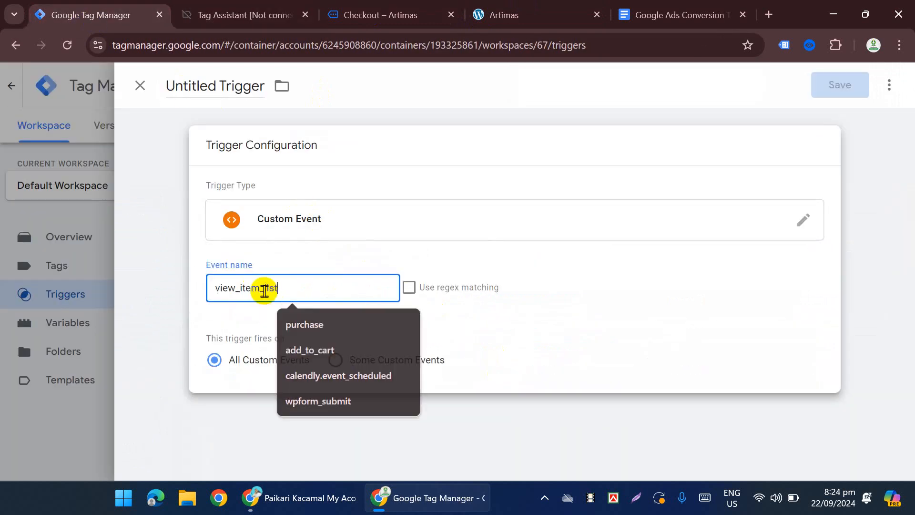
{"action": "left_click", "coordinate": [192, 89]}
{"action": "key", "text": "ctrl+a"}
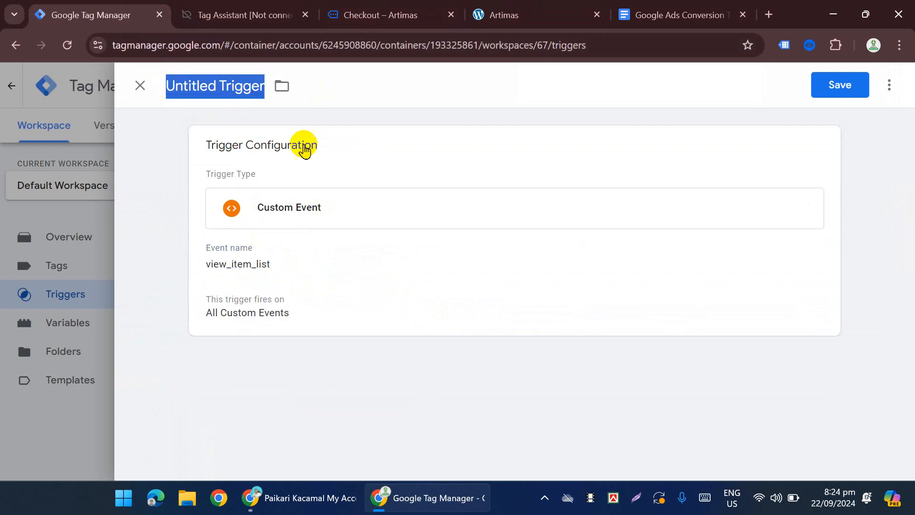
{"action": "key", "text": "ctrl+v"}
{"action": "left_click", "coordinate": [826, 86]}
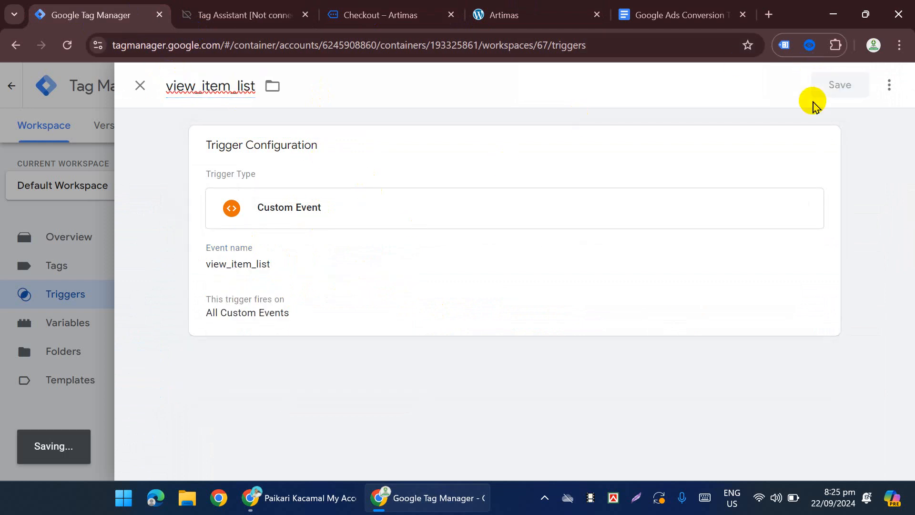
Review the Google Ads Conversion Tracking document's settings and data layer variables for the purchase, add-to-cart and begin-checkout conversions.
{"action": "left_click", "coordinate": [653, 17]}
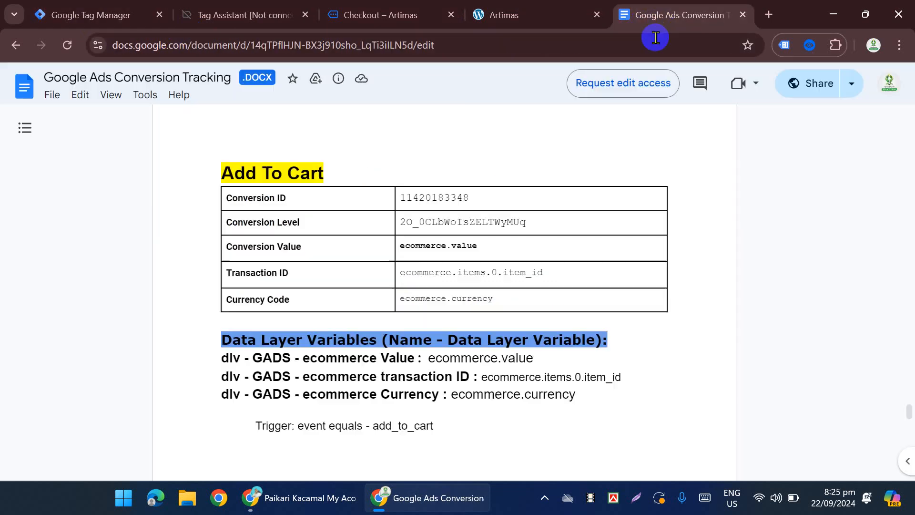
{"action": "scroll", "coordinate": [551, 320], "scroll_direction": "down", "scroll_amount": 15}
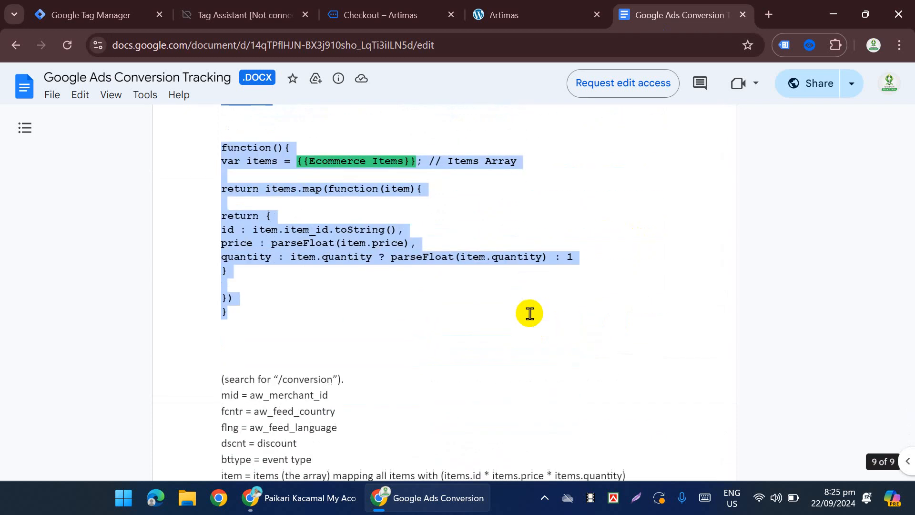
{"action": "scroll", "coordinate": [496, 320], "scroll_direction": "down", "scroll_amount": 5}
{"action": "scroll", "coordinate": [486, 331], "scroll_direction": "up", "scroll_amount": 20}
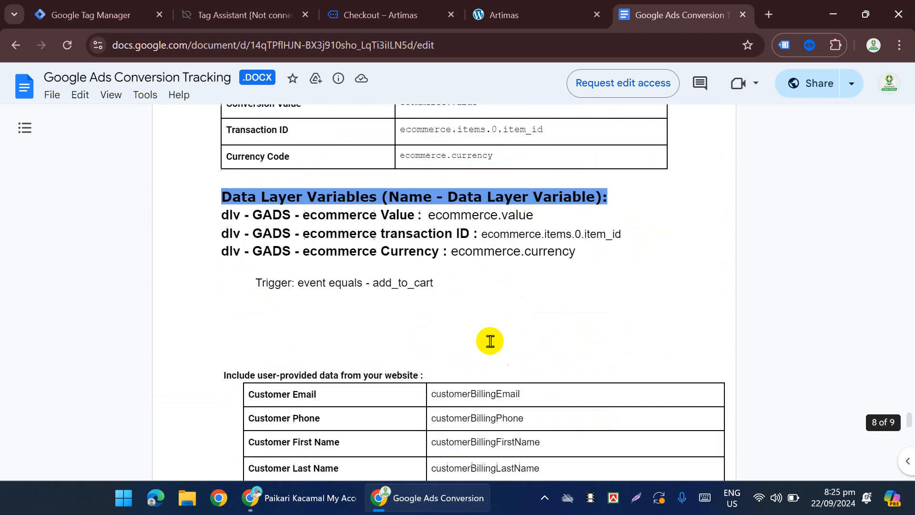
{"action": "left_click_drag", "start_coordinate": [909, 343], "coordinate": [900, 122]}
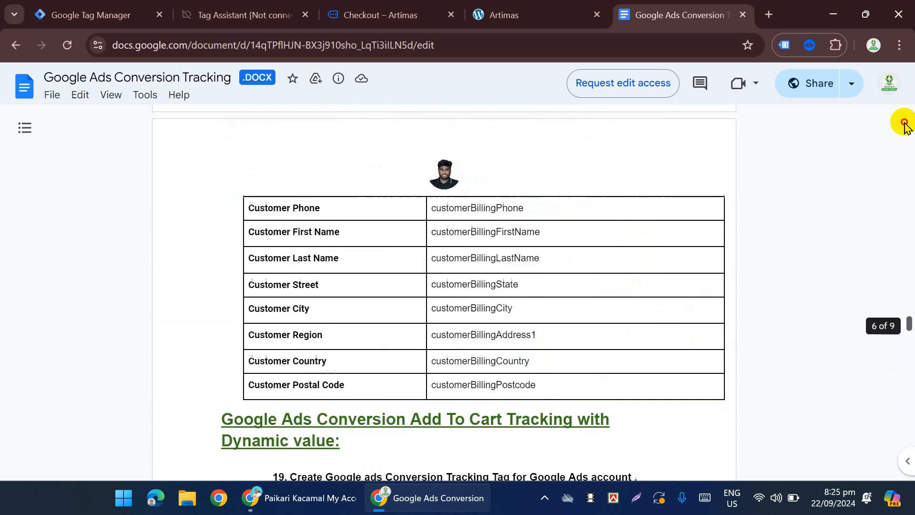
{"action": "scroll", "coordinate": [527, 341], "scroll_direction": "down", "scroll_amount": 15}
{"action": "scroll", "coordinate": [493, 323], "scroll_direction": "down", "scroll_amount": 20}
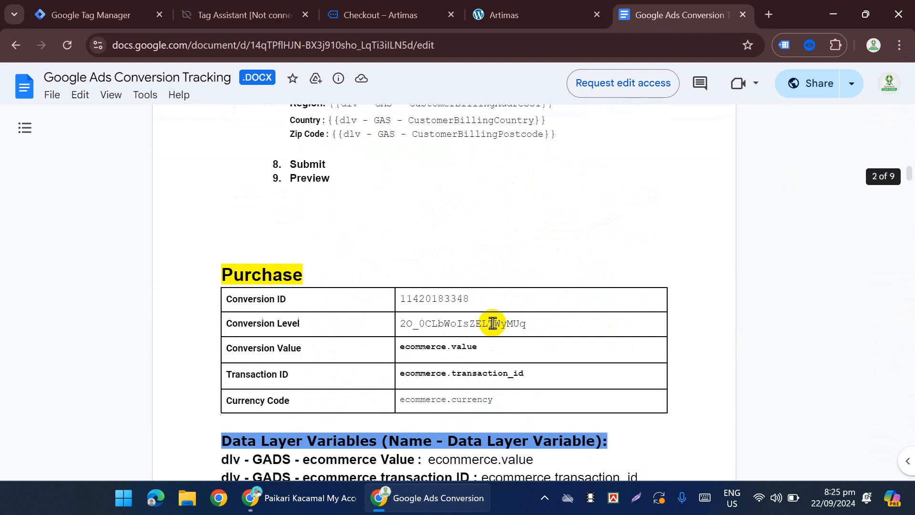
{"action": "scroll", "coordinate": [448, 316], "scroll_direction": "down", "scroll_amount": 20}
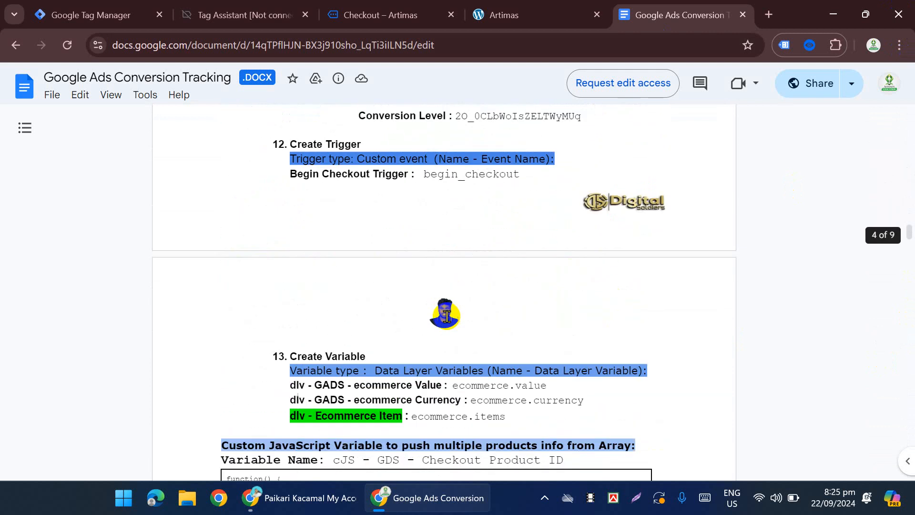
{"action": "scroll", "coordinate": [429, 309], "scroll_direction": "down", "scroll_amount": 5}
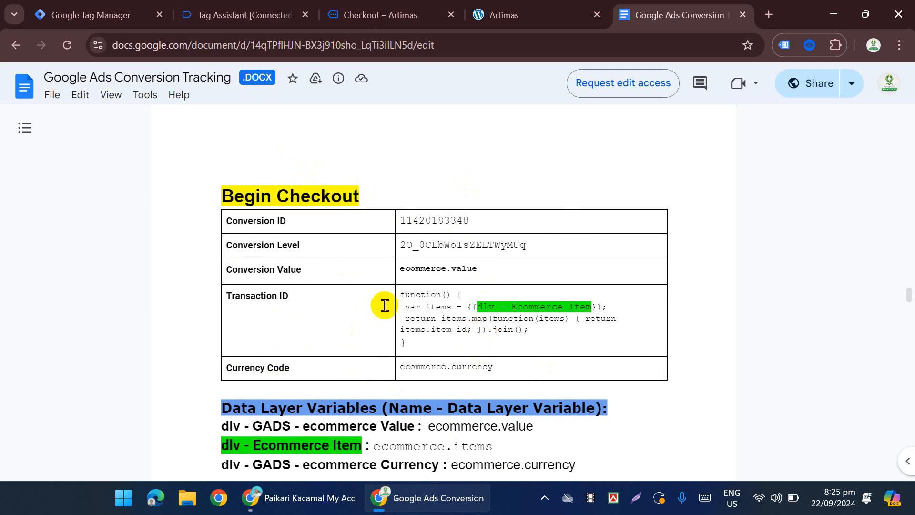
Find the Begin Checkout section's trigger line in the tracking document and copy its event name, begin_checkout.
{"action": "scroll", "coordinate": [379, 294], "scroll_direction": "down", "scroll_amount": 5}
{"action": "scroll", "coordinate": [486, 287], "scroll_direction": "up", "scroll_amount": 8}
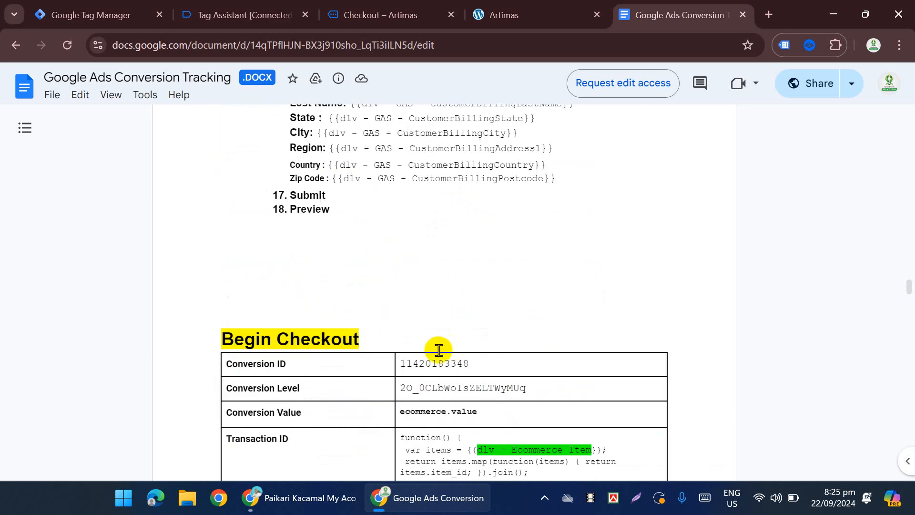
{"action": "scroll", "coordinate": [422, 343], "scroll_direction": "down", "scroll_amount": 16}
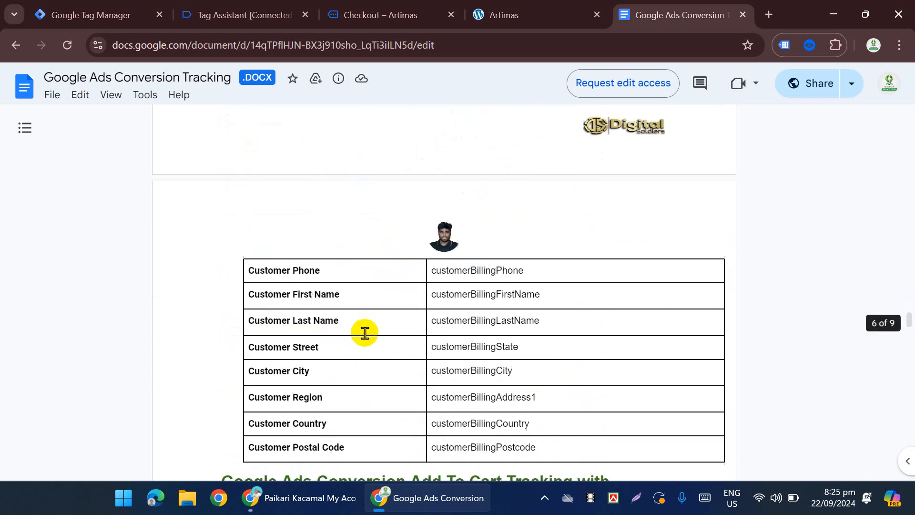
{"action": "scroll", "coordinate": [521, 320], "scroll_direction": "up", "scroll_amount": 10}
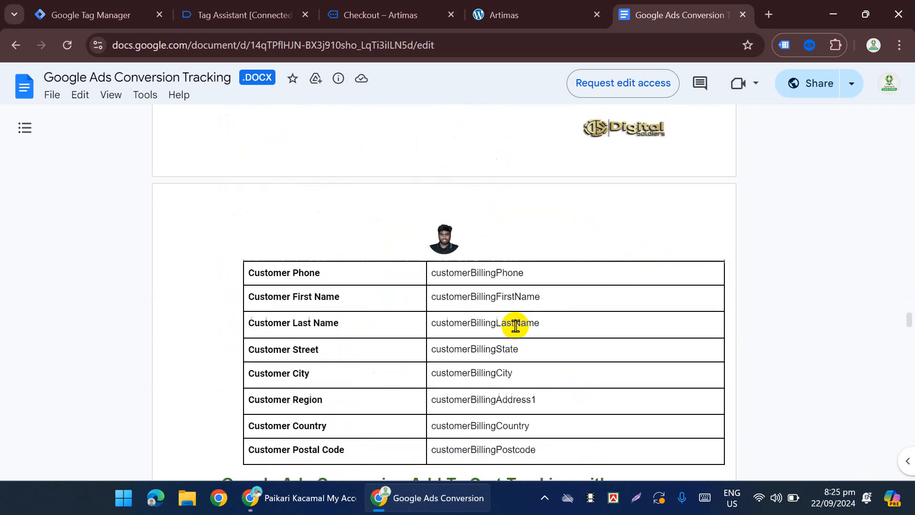
{"action": "scroll", "coordinate": [504, 350], "scroll_direction": "up", "scroll_amount": 3}
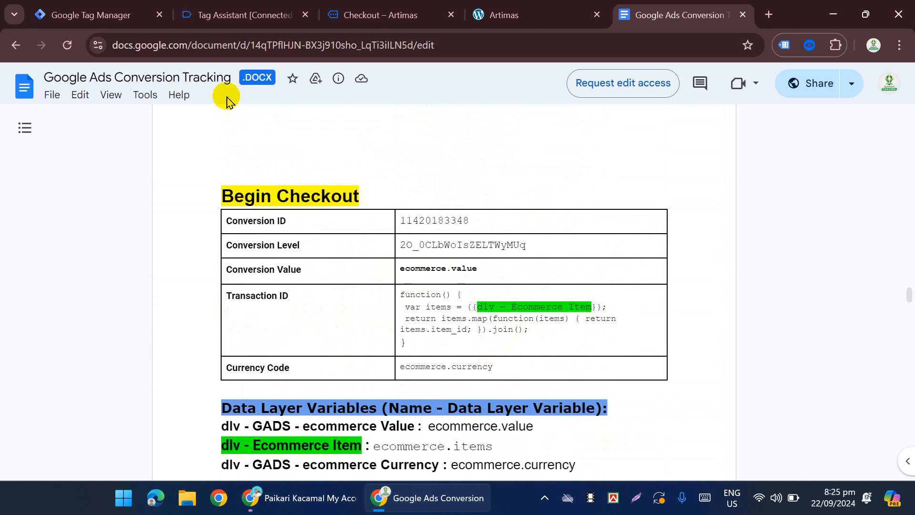
{"action": "scroll", "coordinate": [353, 234], "scroll_direction": "down", "scroll_amount": 3}
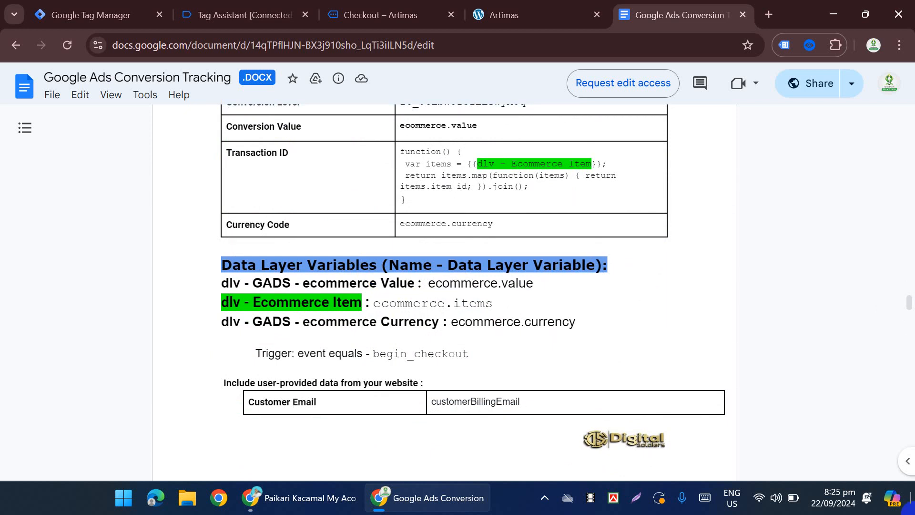
{"action": "double_click", "coordinate": [427, 354]}
{"action": "key", "text": "ctrl+c"}
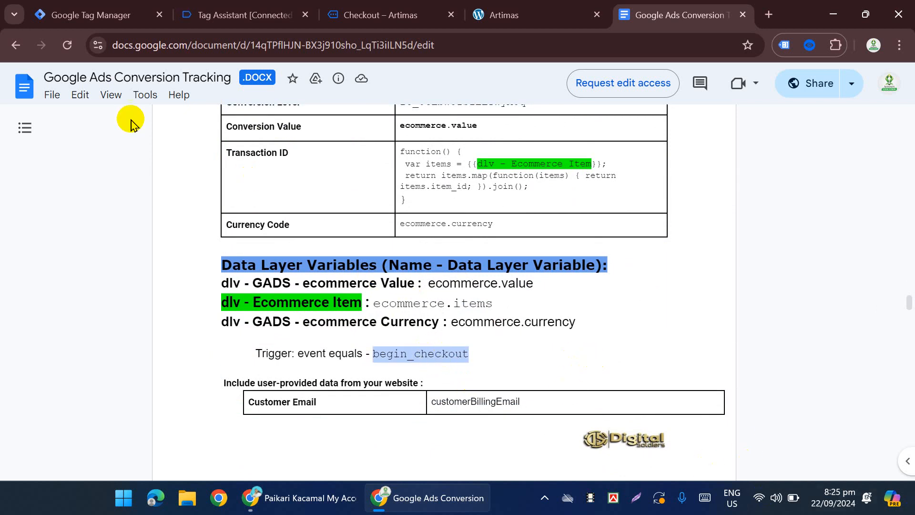
Switch to Google Tag Manager, start a new trigger and set its type to Custom Event.
{"action": "left_click", "coordinate": [100, 14]}
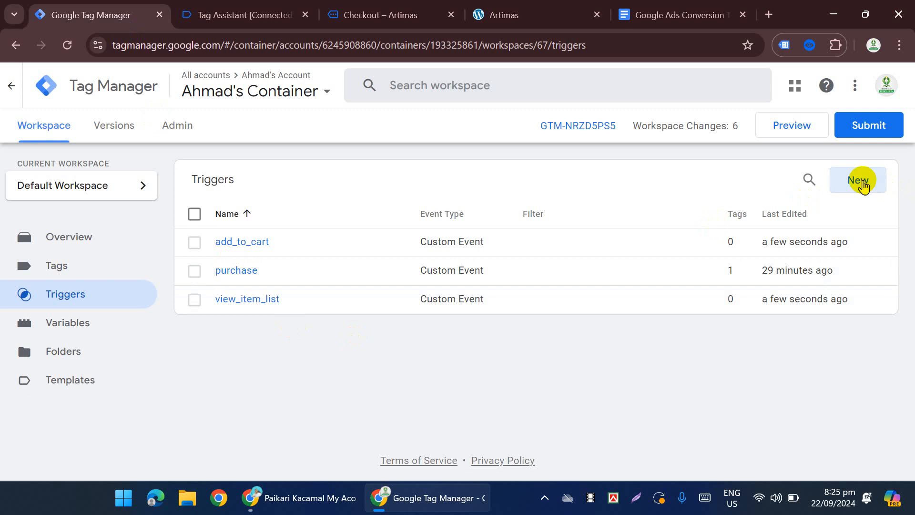
{"action": "left_click", "coordinate": [860, 181]}
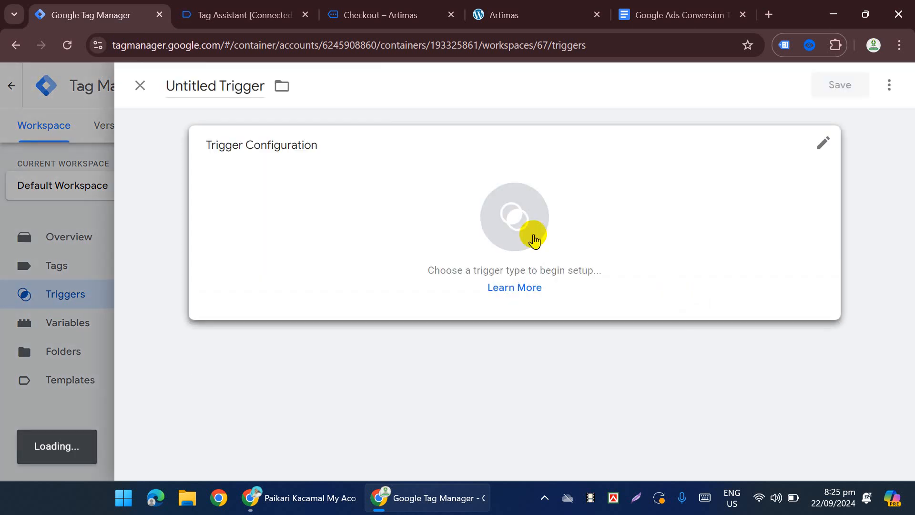
{"action": "left_click", "coordinate": [534, 241]}
{"action": "scroll", "coordinate": [639, 316], "scroll_direction": "down", "scroll_amount": 8}
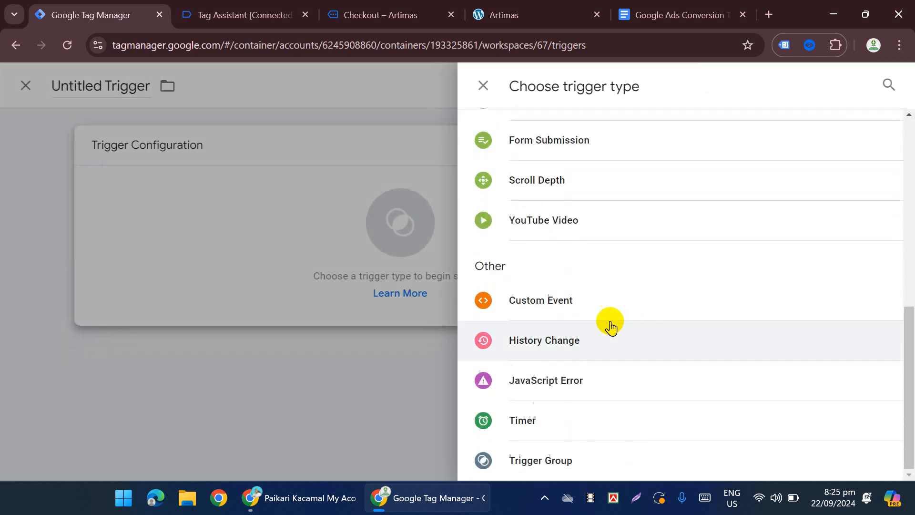
{"action": "left_click", "coordinate": [542, 302]}
Set the trigger's event name to begin_checkout, name the trigger begin_checkout and save it.
{"action": "left_click", "coordinate": [253, 289]}
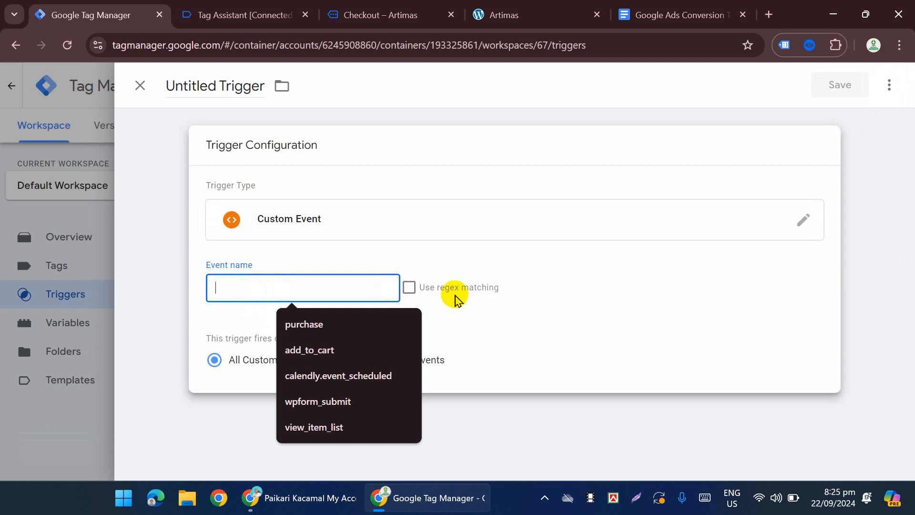
{"action": "type", "text": "begin_checkout"}
{"action": "left_click", "coordinate": [198, 90]}
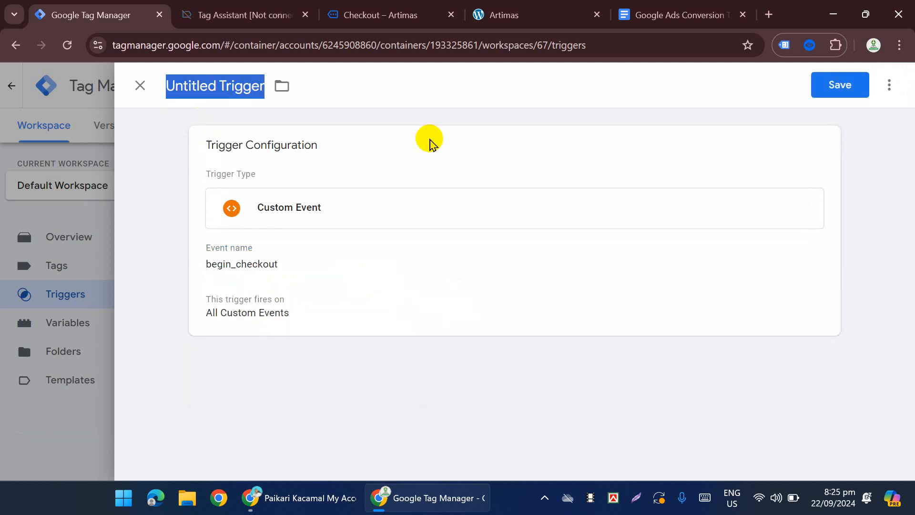
{"action": "key", "text": "ctrl+v"}
{"action": "left_click", "coordinate": [820, 91]}
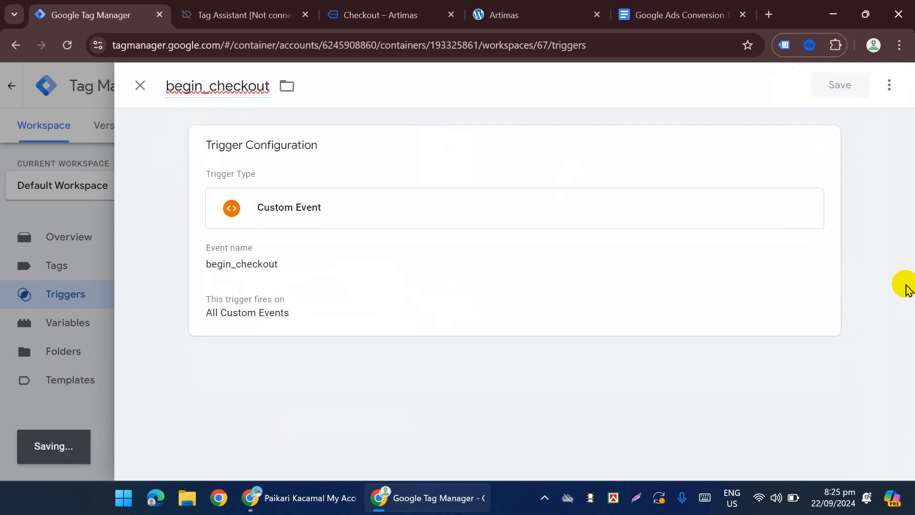
Copy the Transaction ID function from the document's Begin Checkout table and open the container's variables in Google Tag Manager.
{"action": "left_click", "coordinate": [676, 15]}
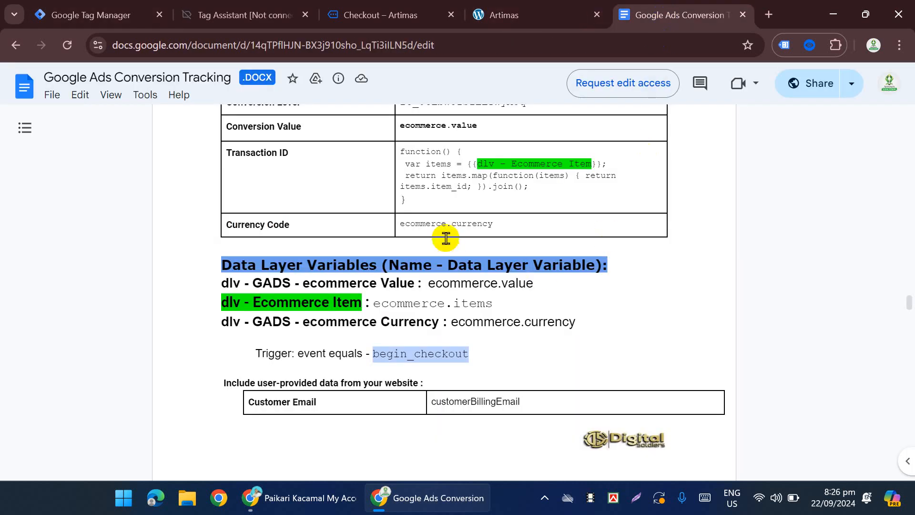
{"action": "left_click_drag", "start_coordinate": [413, 201], "coordinate": [400, 152]}
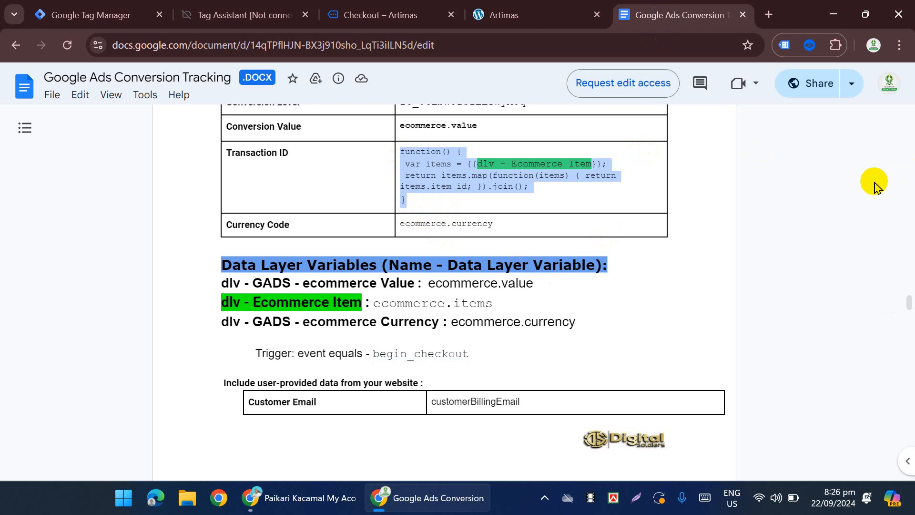
{"action": "left_click", "coordinate": [119, 14]}
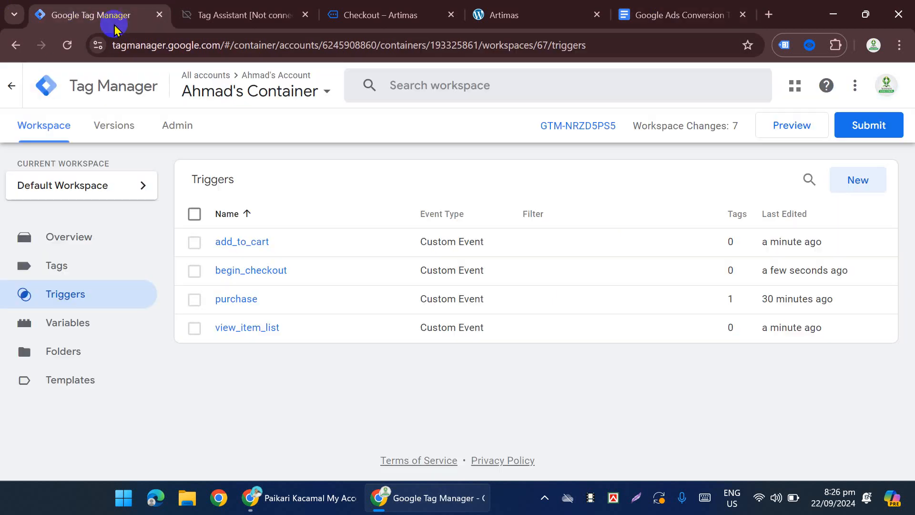
{"action": "left_click", "coordinate": [91, 326]}
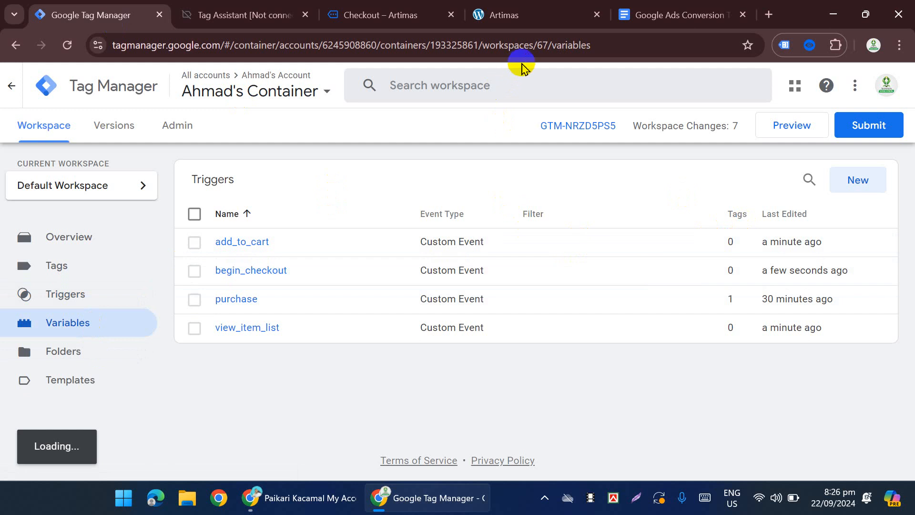
{"action": "left_click", "coordinate": [686, 15]}
{"action": "scroll", "coordinate": [419, 253], "scroll_direction": "up", "scroll_amount": 2}
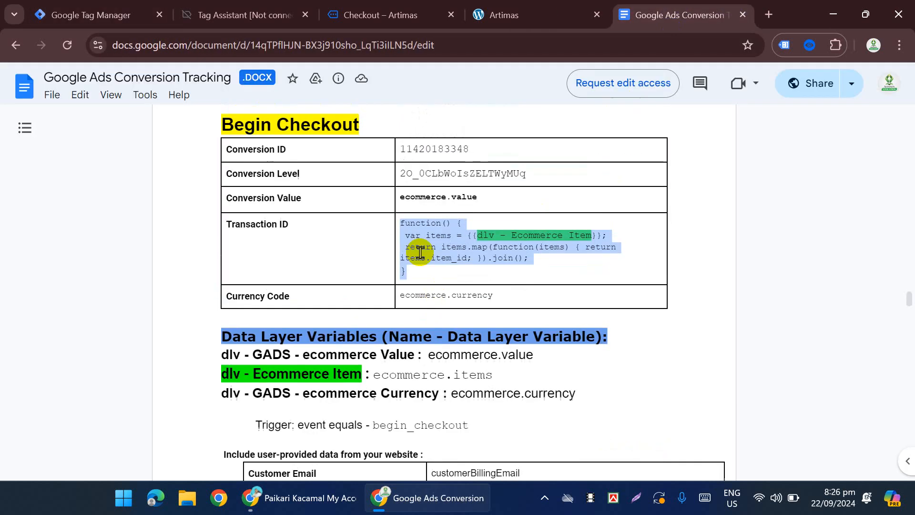
{"action": "left_click", "coordinate": [453, 236]}
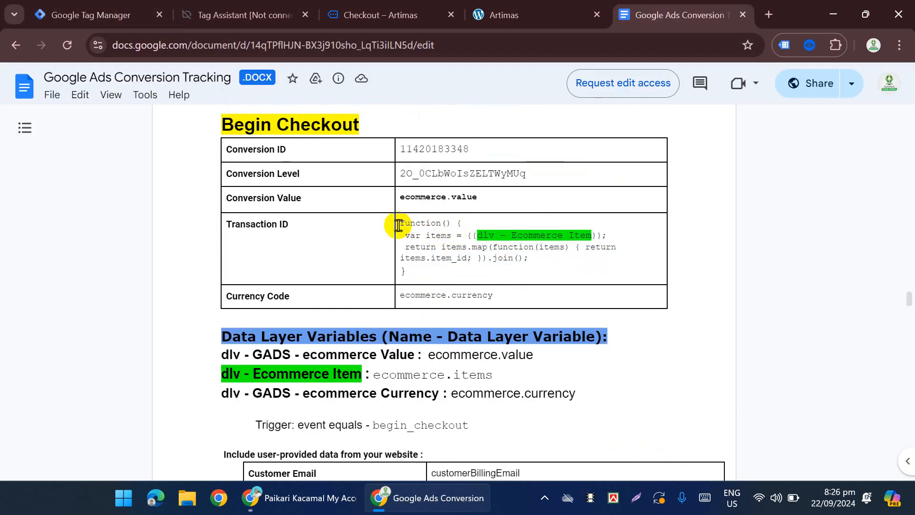
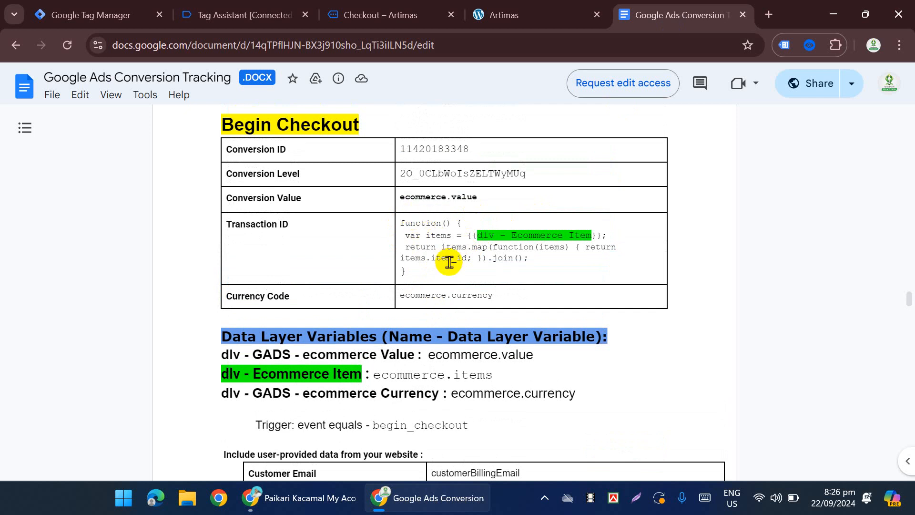
Create a user-defined Custom JavaScript variable in Google Tag Manager and insert the copied function that returns the joined item_id values.
{"action": "left_click", "coordinate": [119, 15]}
{"action": "scroll", "coordinate": [569, 362], "scroll_direction": "down", "scroll_amount": 10}
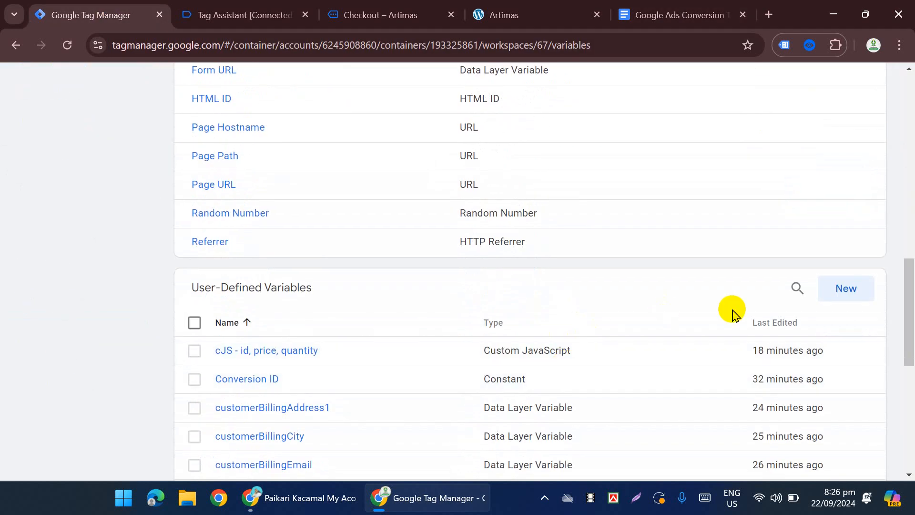
{"action": "left_click", "coordinate": [841, 293]}
{"action": "left_click", "coordinate": [514, 244]}
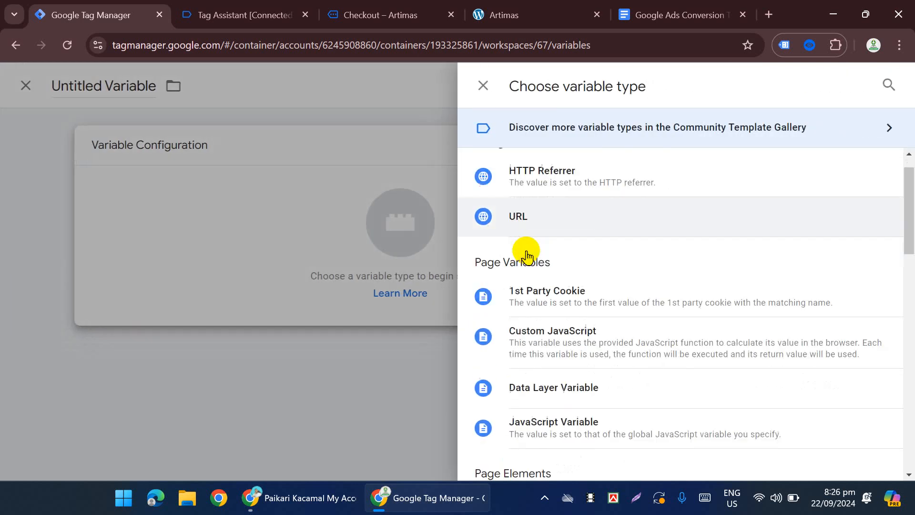
{"action": "scroll", "coordinate": [524, 250], "scroll_direction": "down", "scroll_amount": 1}
{"action": "left_click", "coordinate": [527, 231]}
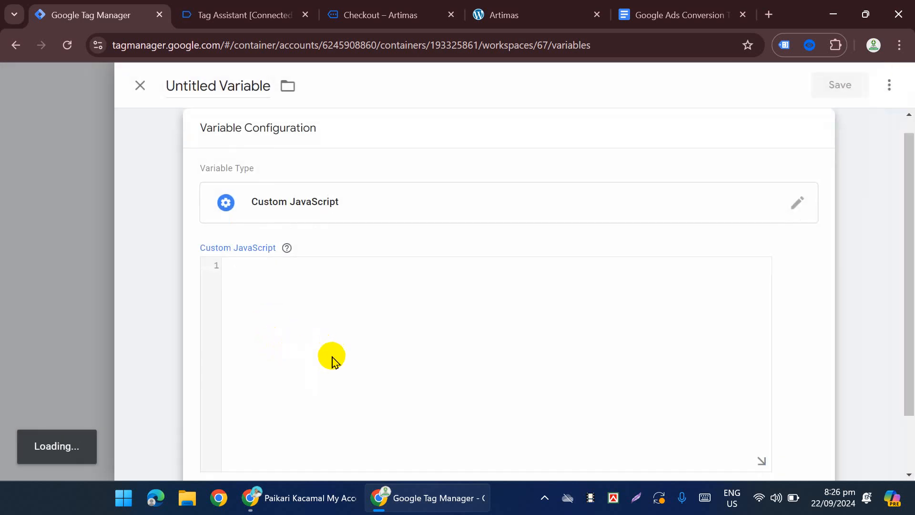
{"action": "type", "text": "function() {  var items = {{dlv - Ecommerce Item}};  return items.map(function(items) { return items.item_id; }).join(); }"}
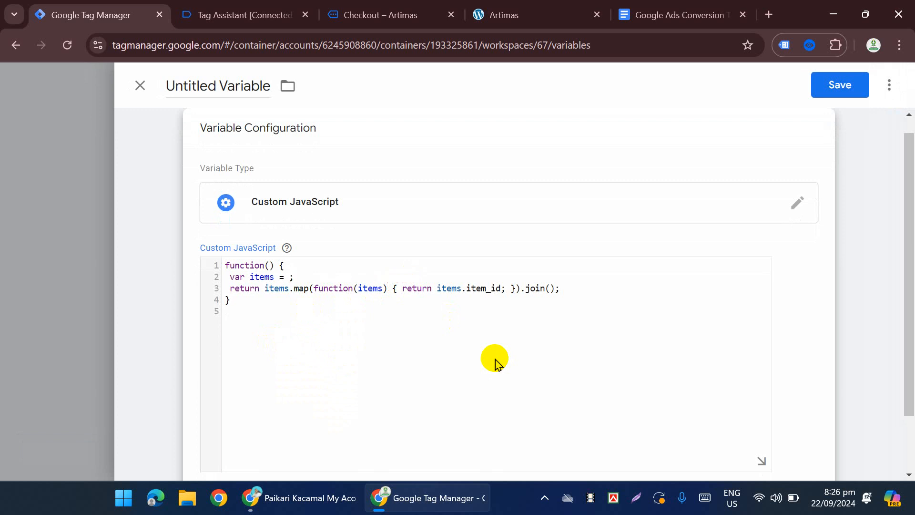
Set the function's items variable to {{ecommerce.items}}.
{"action": "type", "text": "{{"}
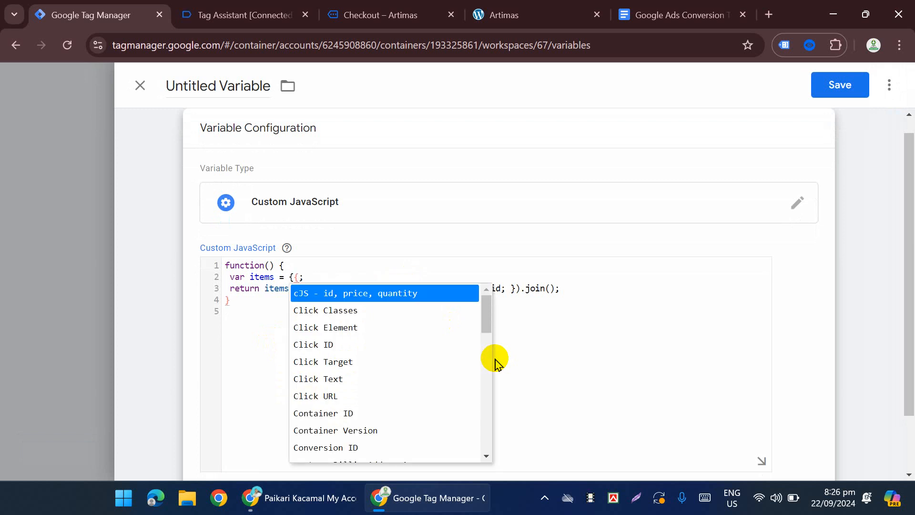
{"action": "type", "text": "ec"}
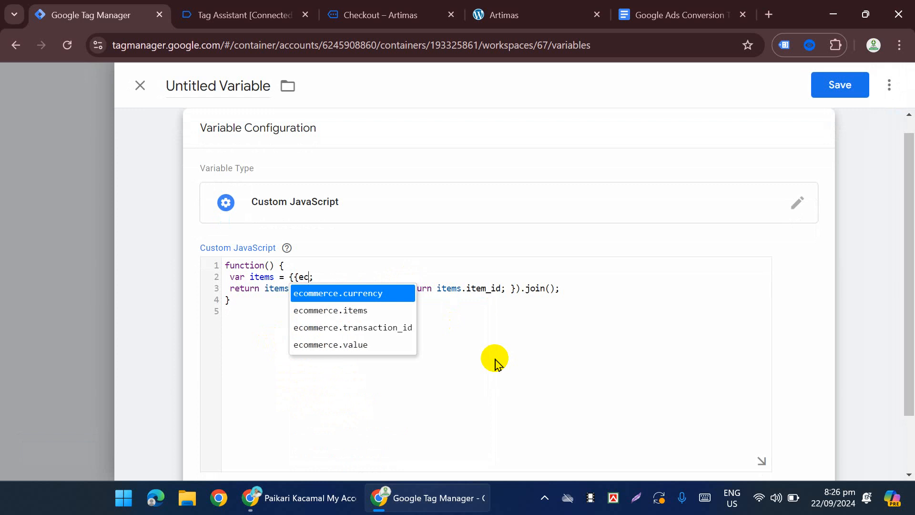
{"action": "left_click", "coordinate": [355, 310]}
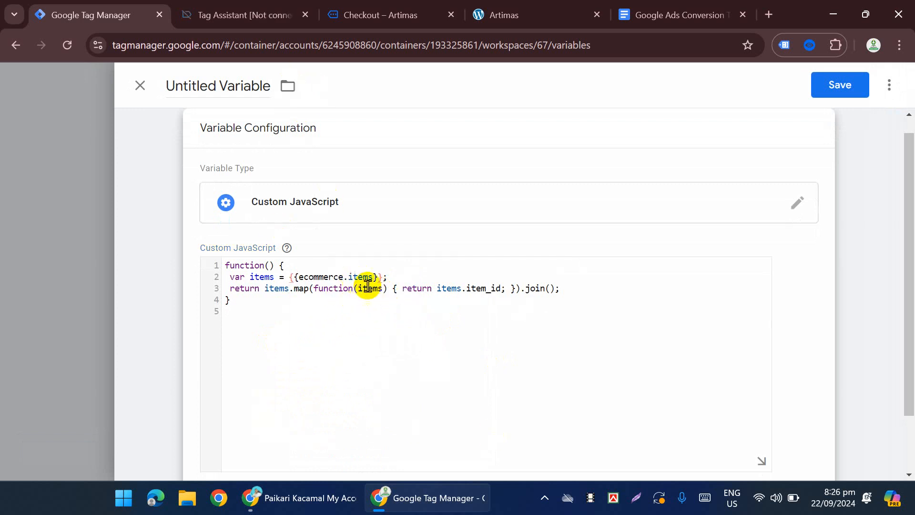
Examine the ecommerce items array of the view_item_list event in Tag Assistant and compare it with the document's Transaction ID function.
{"action": "left_click", "coordinate": [271, 21]}
{"action": "scroll", "coordinate": [378, 357], "scroll_direction": "down", "scroll_amount": 15}
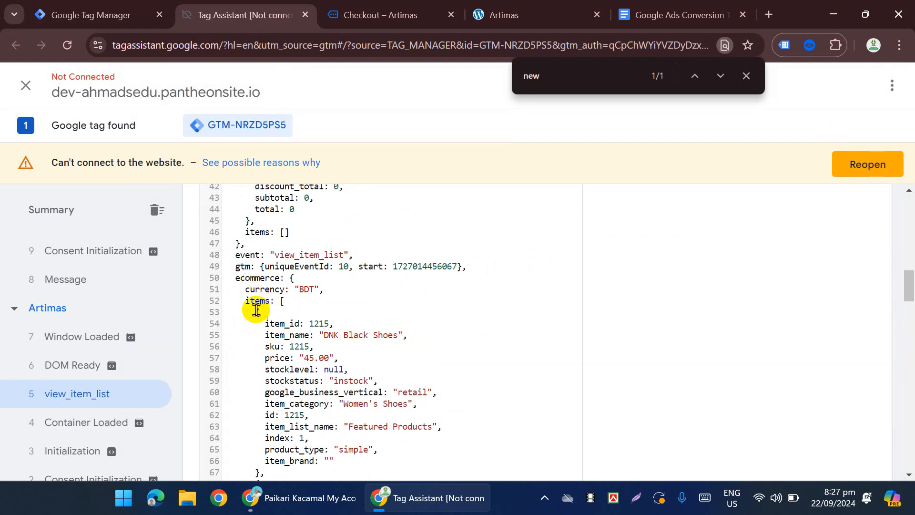
{"action": "left_click_drag", "start_coordinate": [256, 309], "coordinate": [302, 388]}
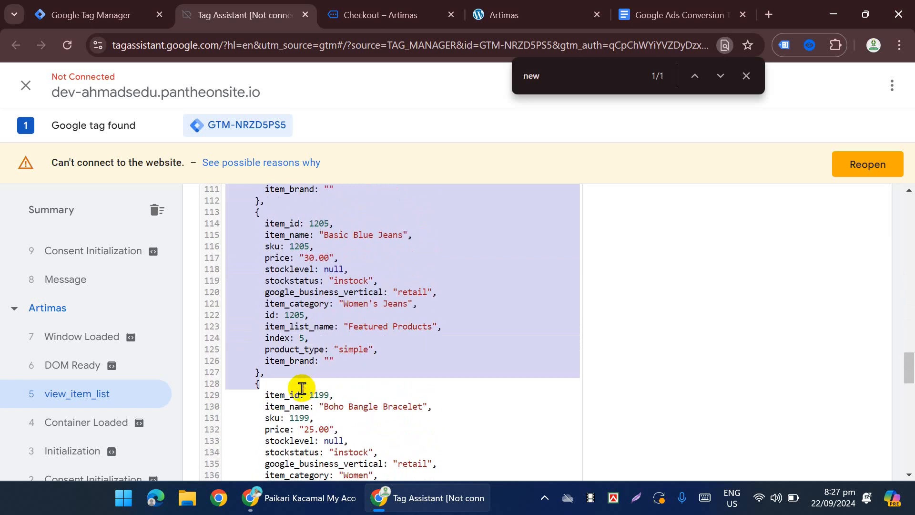
{"action": "left_click", "coordinate": [684, 26]}
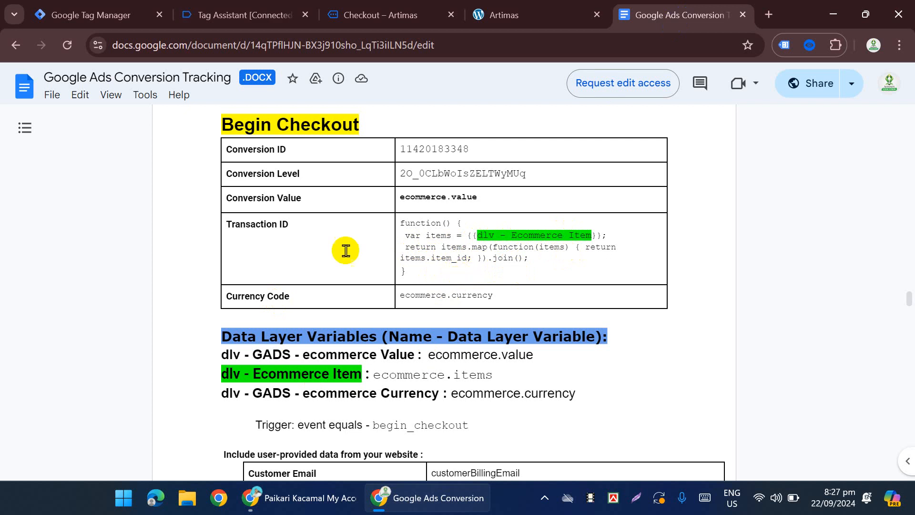
Back in Google Tag Manager, name the Custom JavaScript variable "cJS - item id" and save it.
{"action": "left_click", "coordinate": [90, 14]}
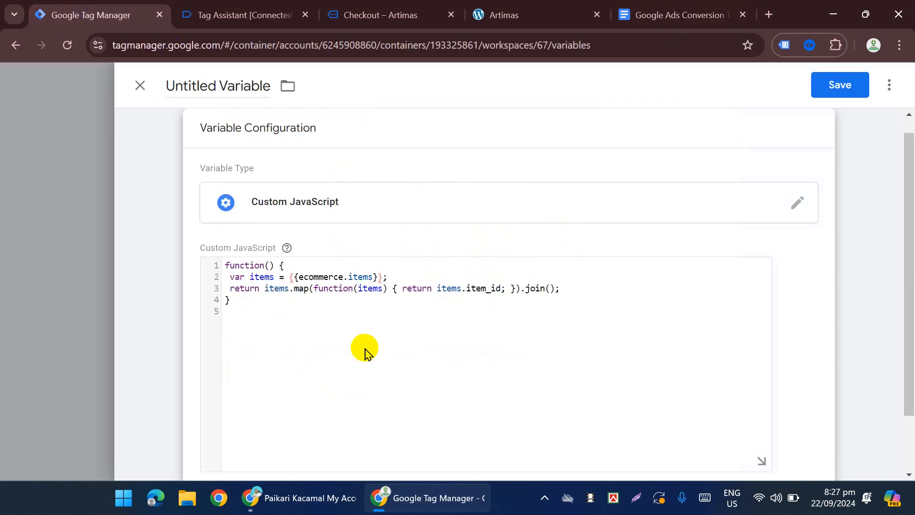
{"action": "left_click", "coordinate": [185, 85]}
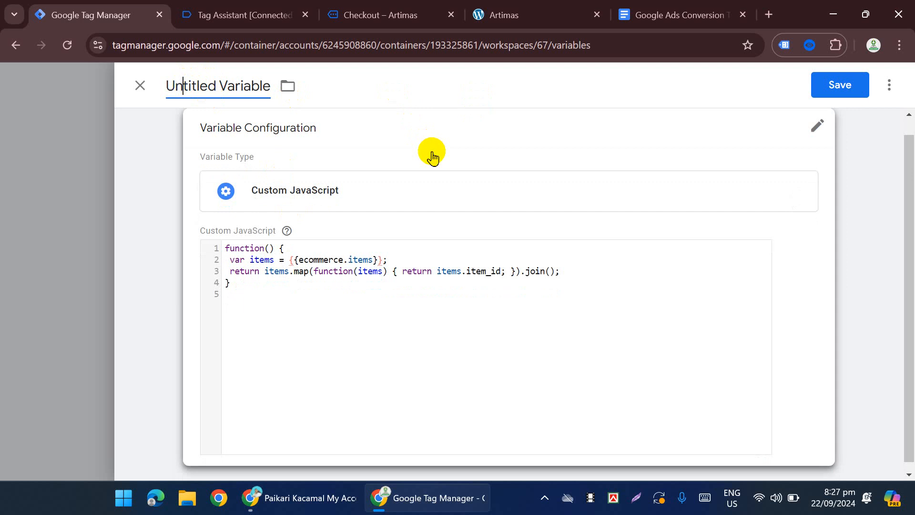
{"action": "key", "text": "ctrl+a"}
{"action": "key", "text": "BackSpace"}
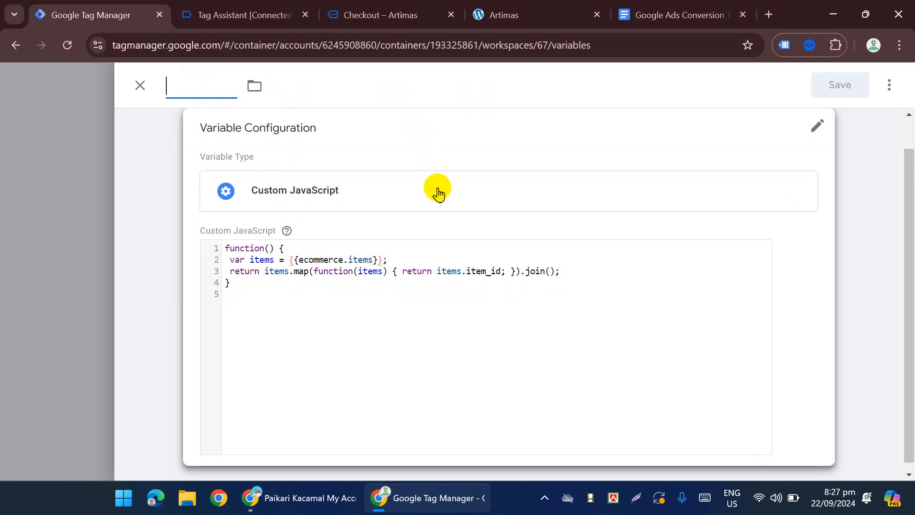
{"action": "type", "text": "cJS - item id"}
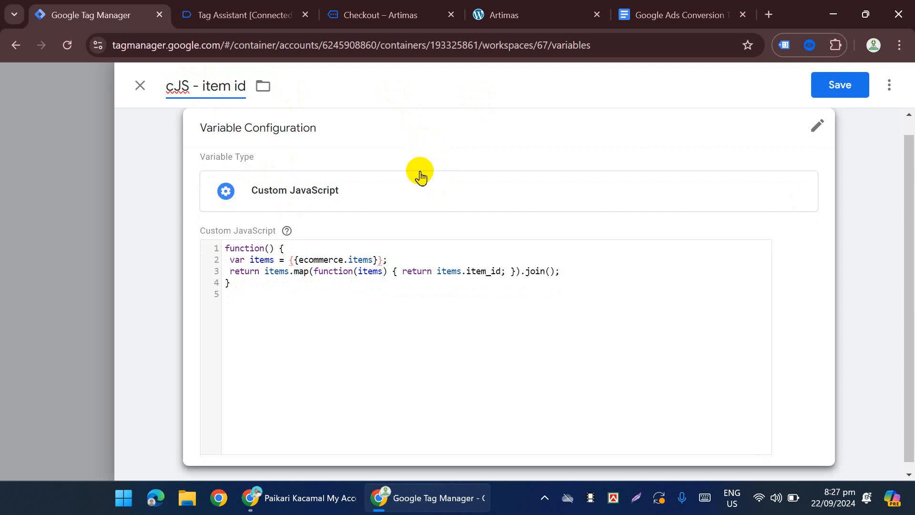
{"action": "left_click", "coordinate": [841, 91]}
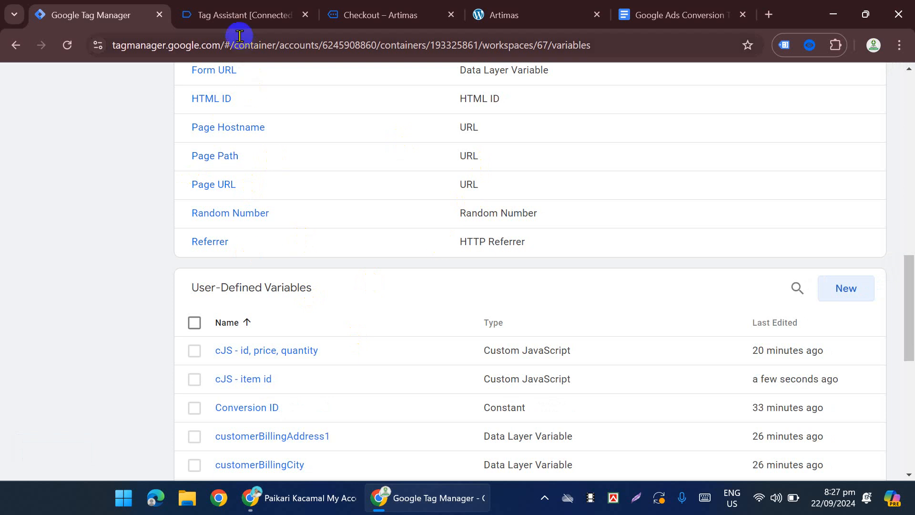
{"action": "scroll", "coordinate": [235, 188], "scroll_direction": "up", "scroll_amount": 15}
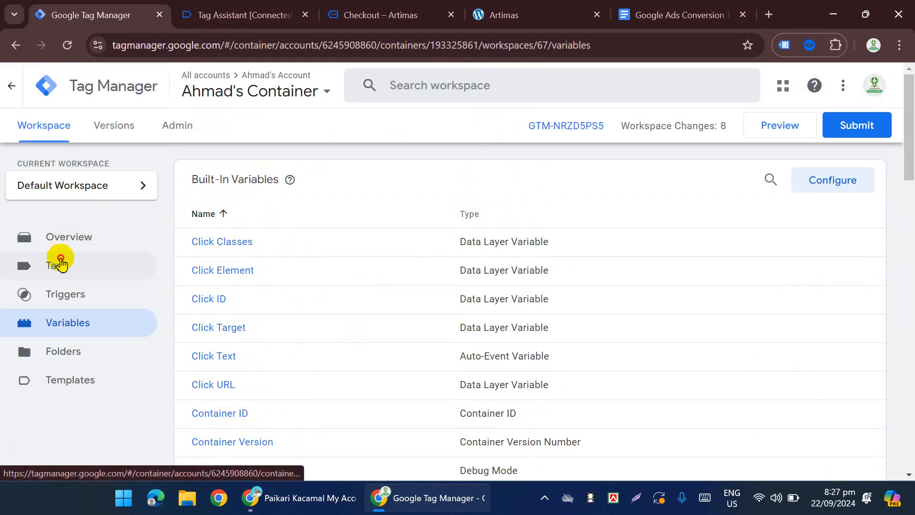
Go to the container's tags and duplicate the Google Ads Conversion Tracking For Purchase tag.
{"action": "left_click", "coordinate": [77, 263]}
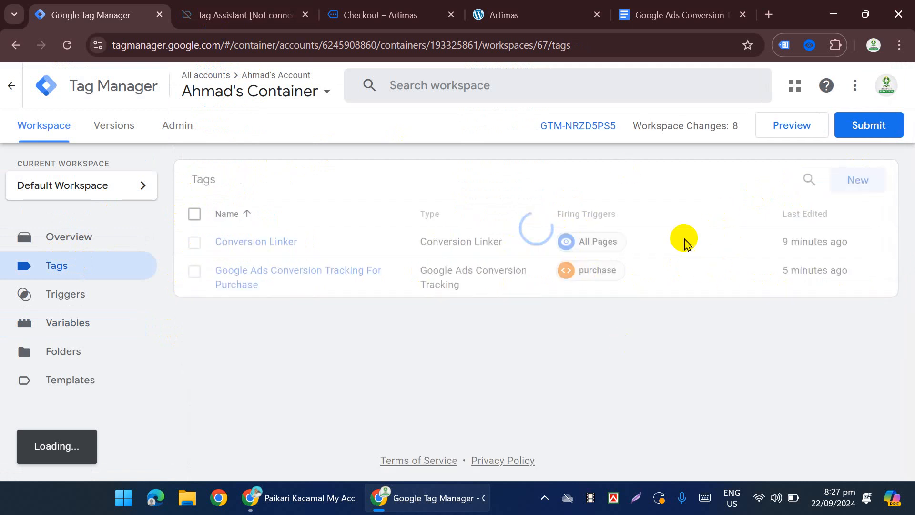
{"action": "left_click", "coordinate": [860, 184]}
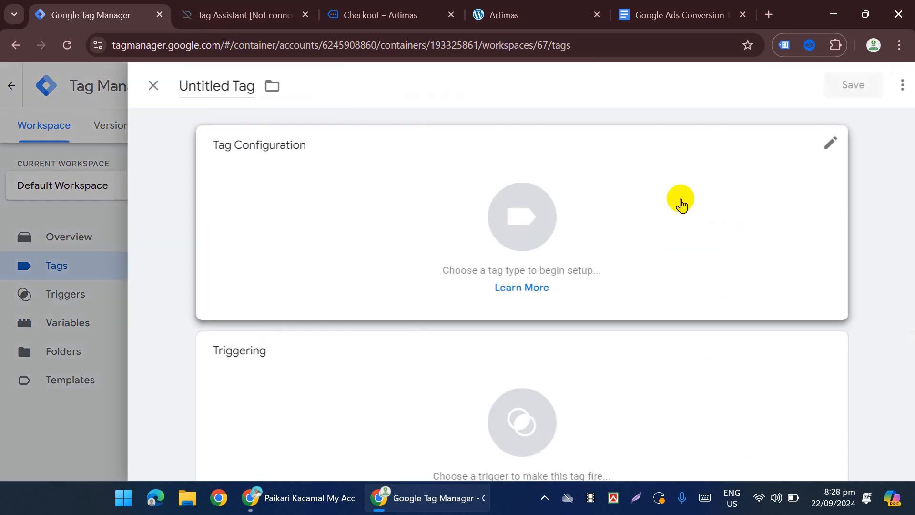
{"action": "key", "text": "Escape"}
{"action": "left_click", "coordinate": [217, 275]}
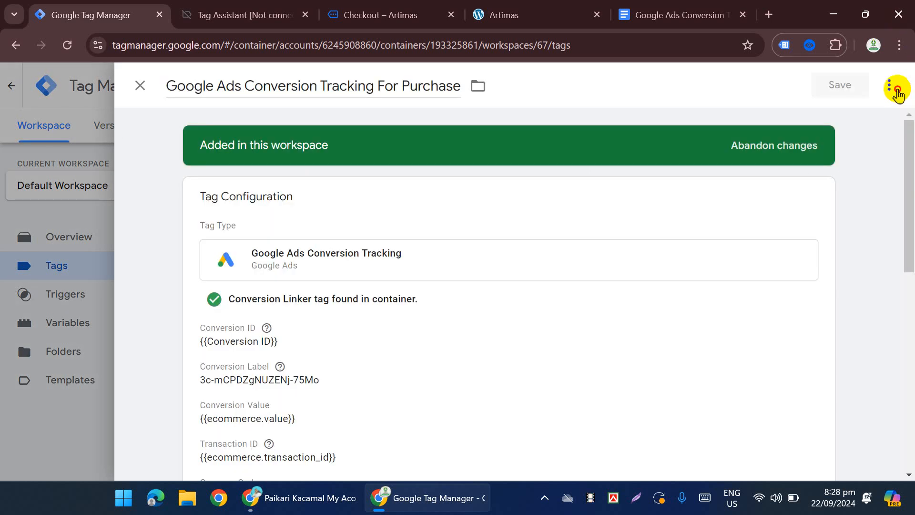
{"action": "left_click", "coordinate": [892, 86]}
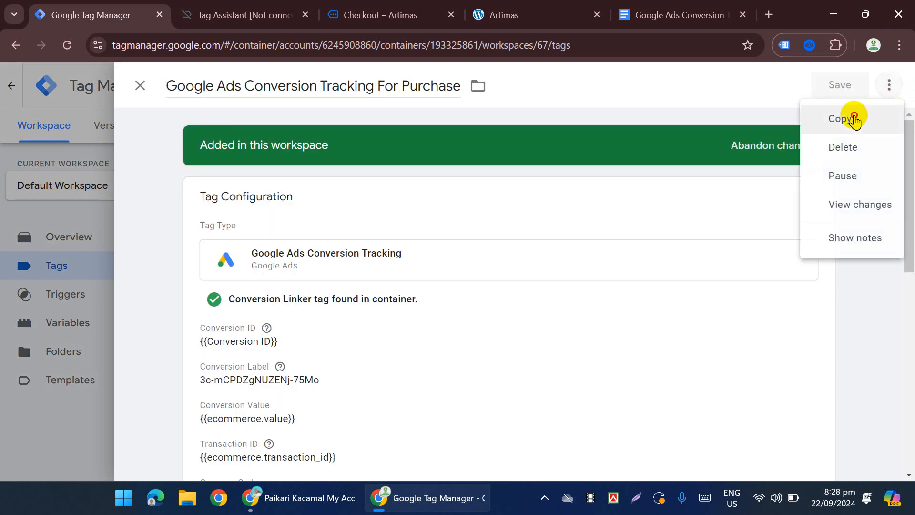
{"action": "left_click", "coordinate": [853, 118]}
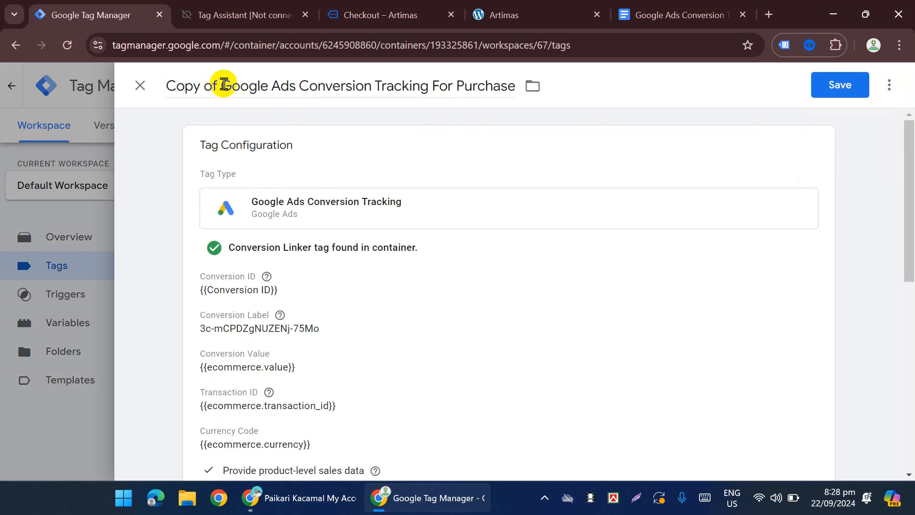
Rename the copied tag as "Google Ads Conversion Tracking For Begin Checkout", correcting the spelling of both event words.
{"action": "left_click_drag", "start_coordinate": [224, 84], "coordinate": [165, 90]}
{"action": "key", "text": "BackSpace"}
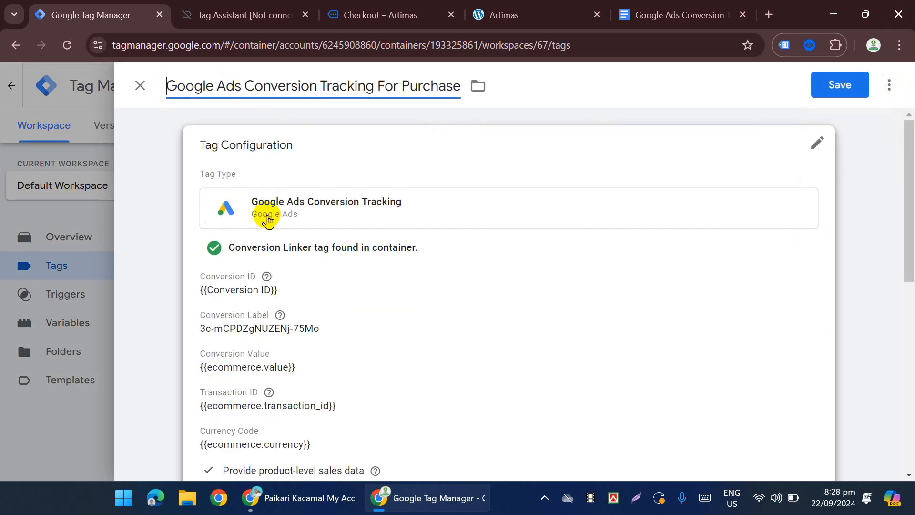
{"action": "double_click", "coordinate": [432, 86]}
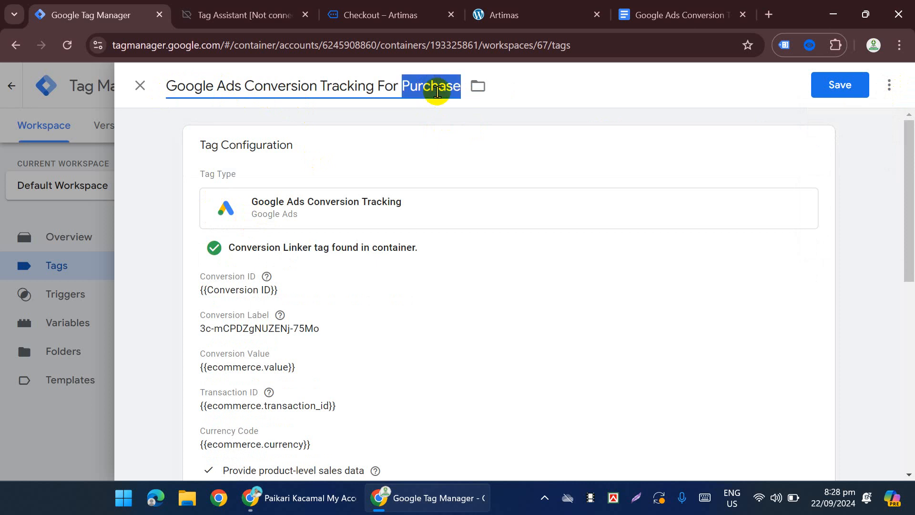
{"action": "type", "text": "Bigine Chackout"}
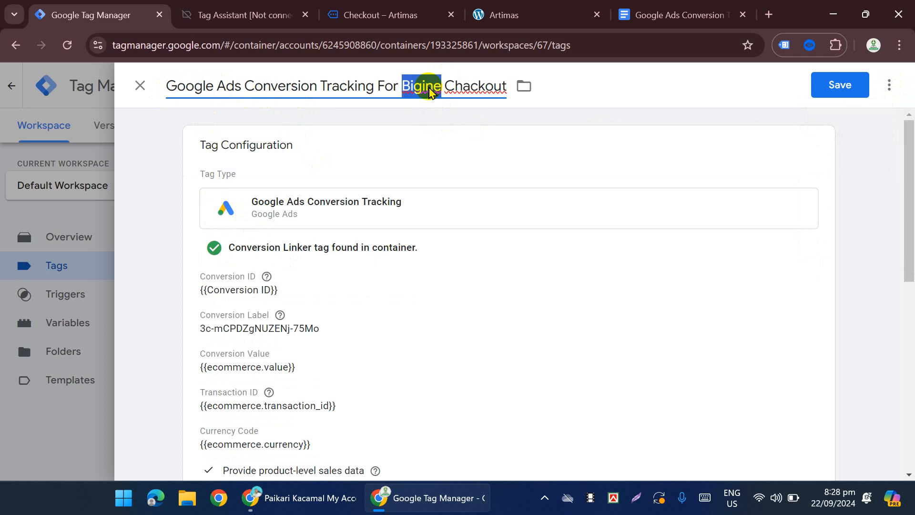
{"action": "right_click", "coordinate": [429, 91]}
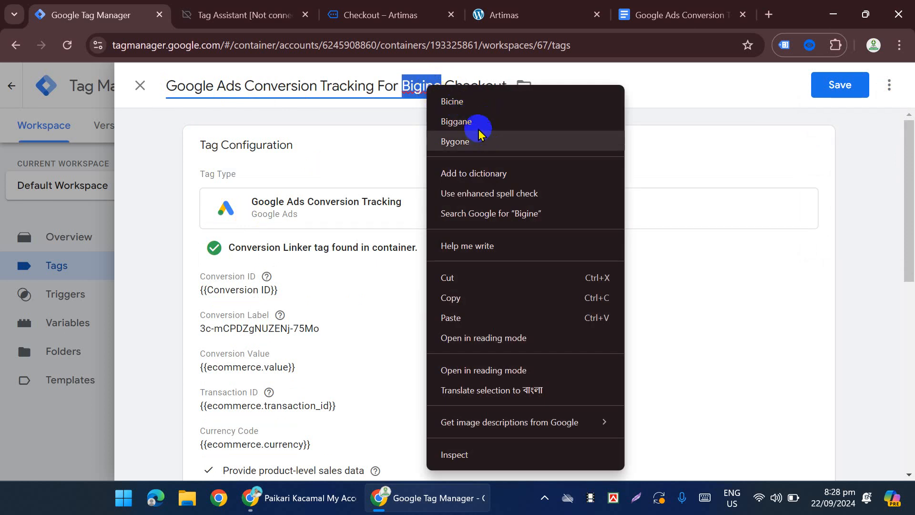
{"action": "left_click", "coordinate": [422, 91]}
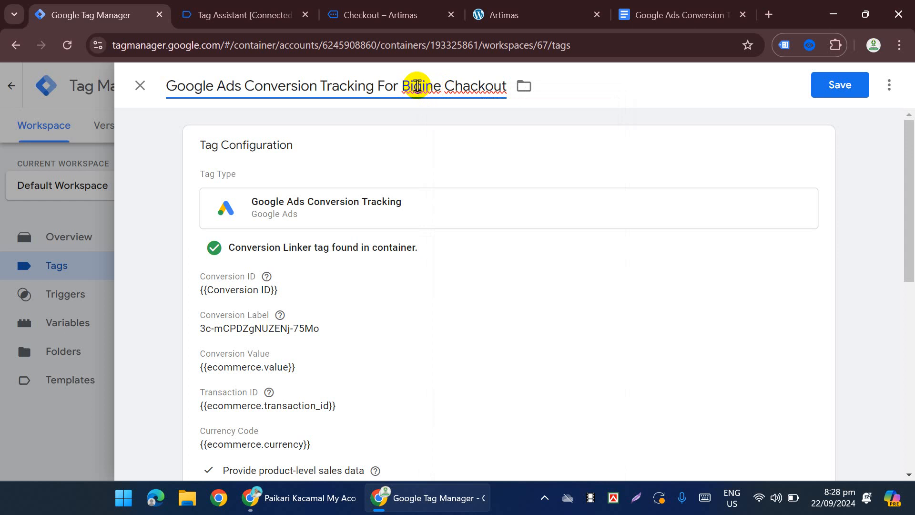
{"action": "key", "text": "BackSpace"}
{"action": "type", "text": "3"}
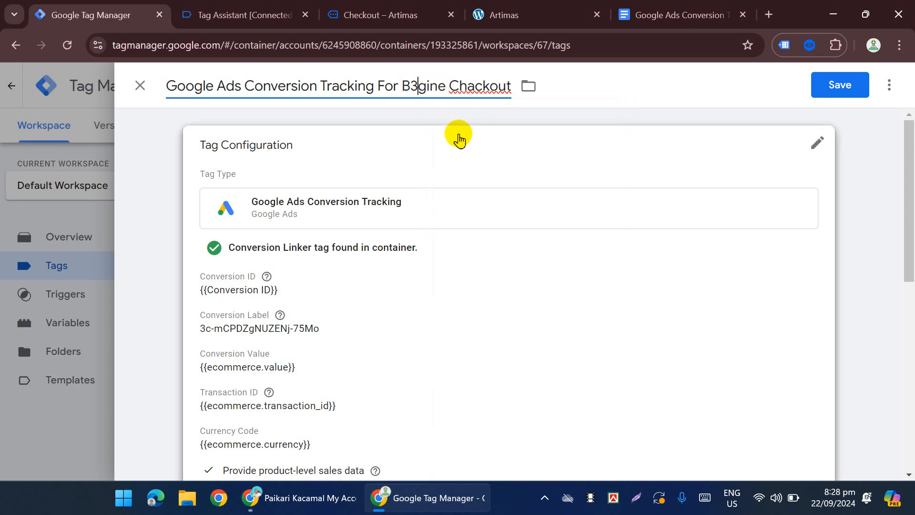
{"action": "key", "text": "BackSpace"}
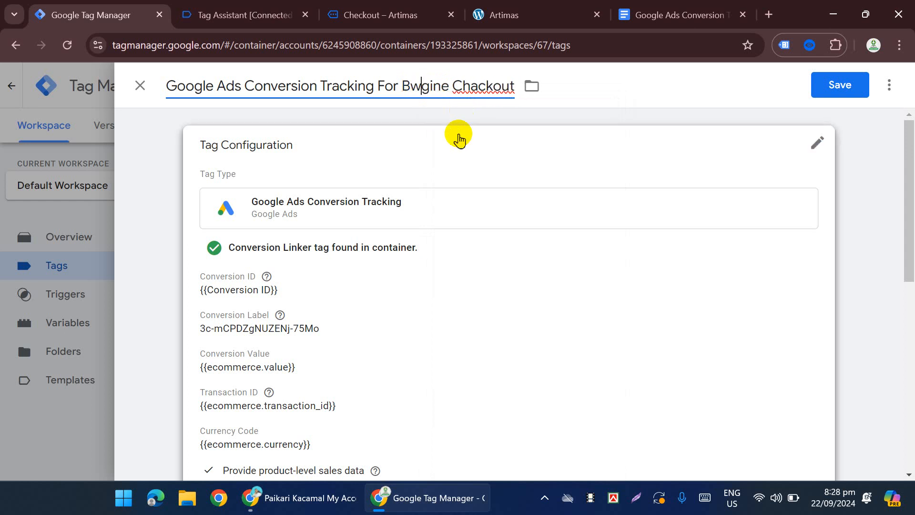
{"action": "type", "text": "e"}
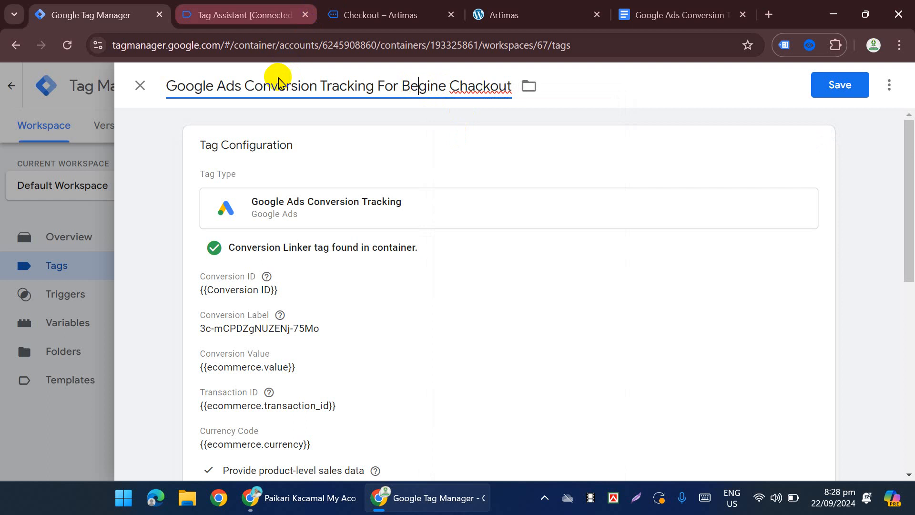
{"action": "right_click", "coordinate": [474, 89]}
{"action": "left_click", "coordinate": [495, 103]}
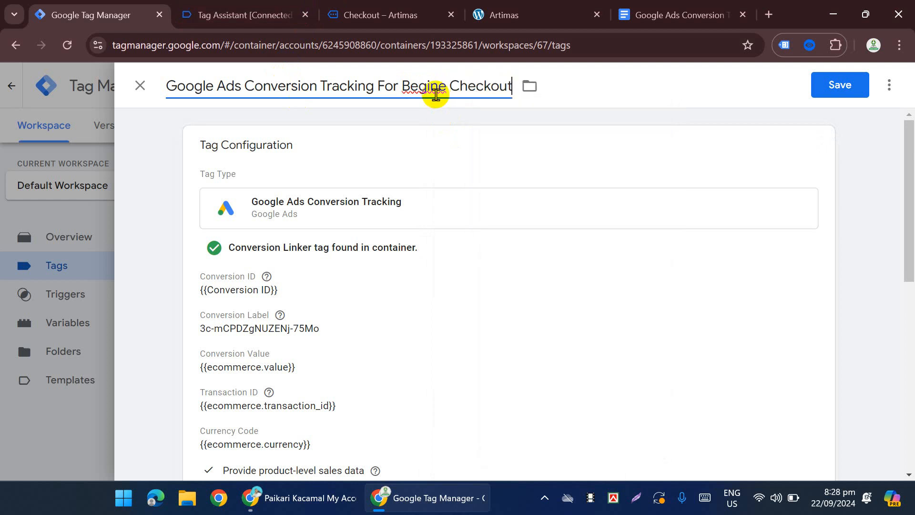
{"action": "right_click", "coordinate": [435, 90]}
{"action": "left_click", "coordinate": [470, 110]}
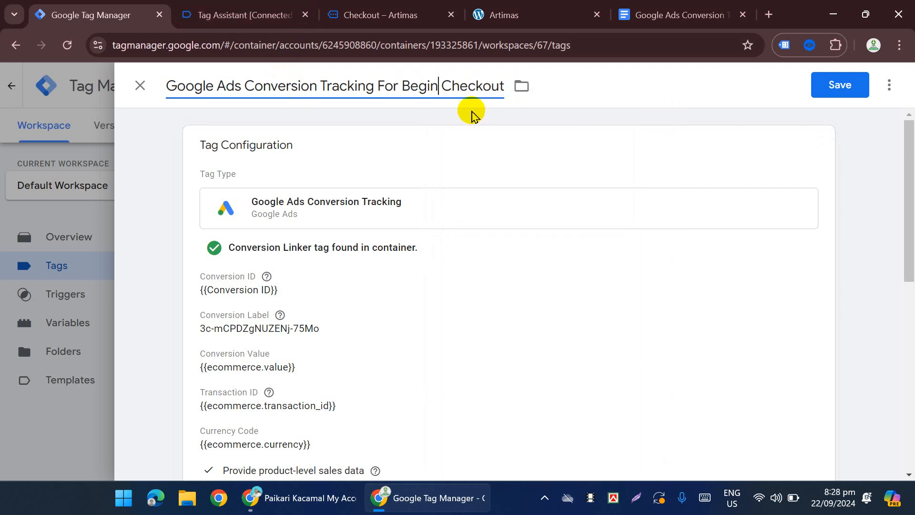
Edit the copied tag's configuration and turn off including user-provided data from the website.
{"action": "scroll", "coordinate": [541, 171], "scroll_direction": "down", "scroll_amount": 10}
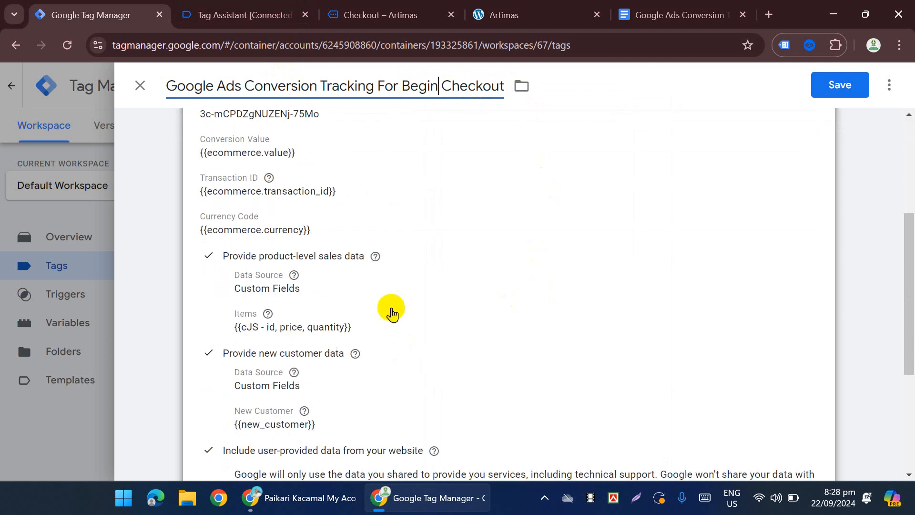
{"action": "left_click", "coordinate": [384, 211]}
{"action": "scroll", "coordinate": [381, 296], "scroll_direction": "down", "scroll_amount": 7}
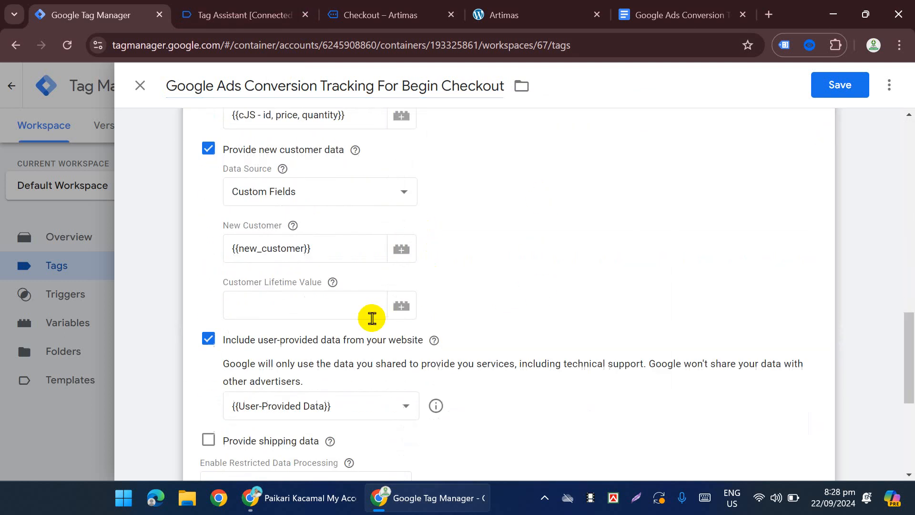
{"action": "scroll", "coordinate": [413, 277], "scroll_direction": "down", "scroll_amount": 4}
{"action": "scroll", "coordinate": [301, 313], "scroll_direction": "up", "scroll_amount": 2}
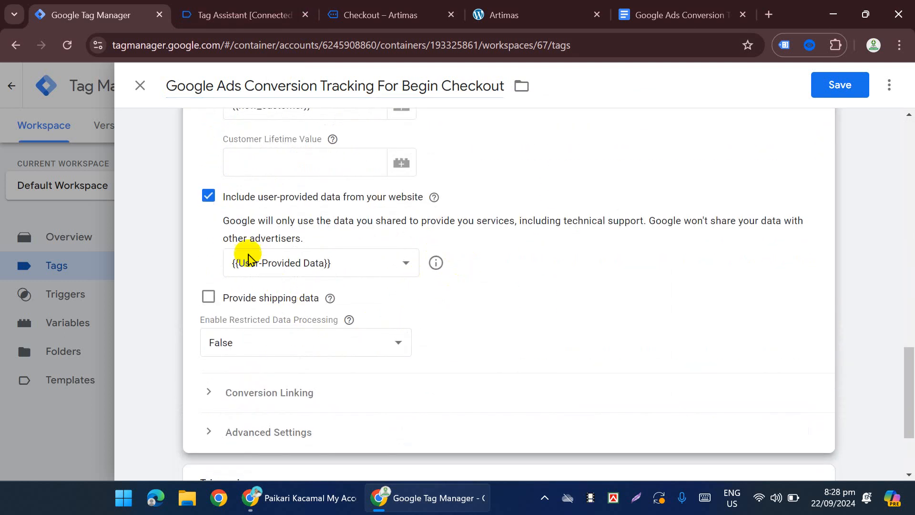
{"action": "left_click", "coordinate": [210, 198]}
Set the Items value of the tag's product-level sales data to the {{cJS - item id}} variable.
{"action": "scroll", "coordinate": [394, 336], "scroll_direction": "up", "scroll_amount": 5}
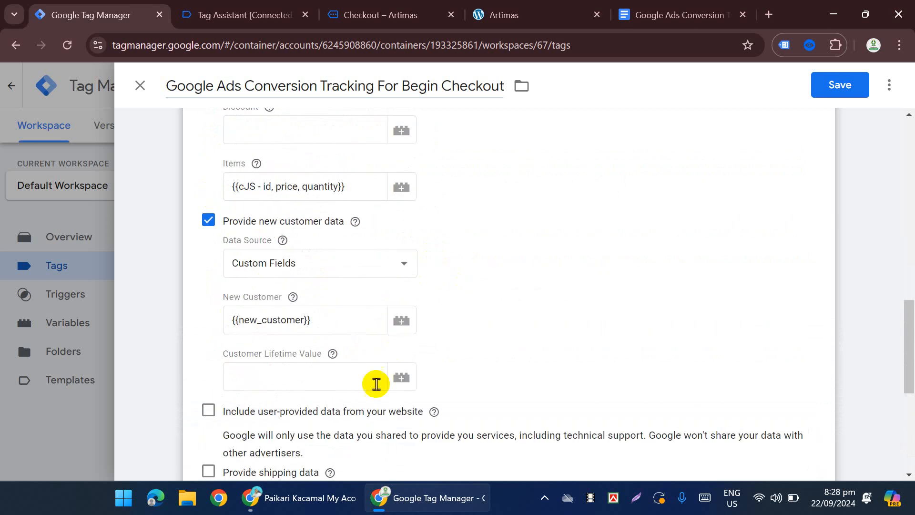
{"action": "scroll", "coordinate": [299, 369], "scroll_direction": "up", "scroll_amount": 7}
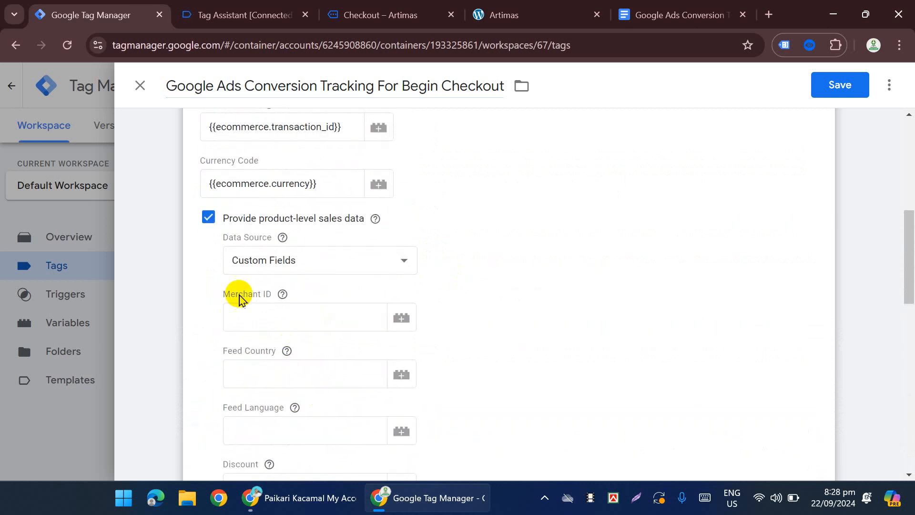
{"action": "scroll", "coordinate": [379, 321], "scroll_direction": "up", "scroll_amount": 3}
{"action": "scroll", "coordinate": [388, 323], "scroll_direction": "down", "scroll_amount": 7}
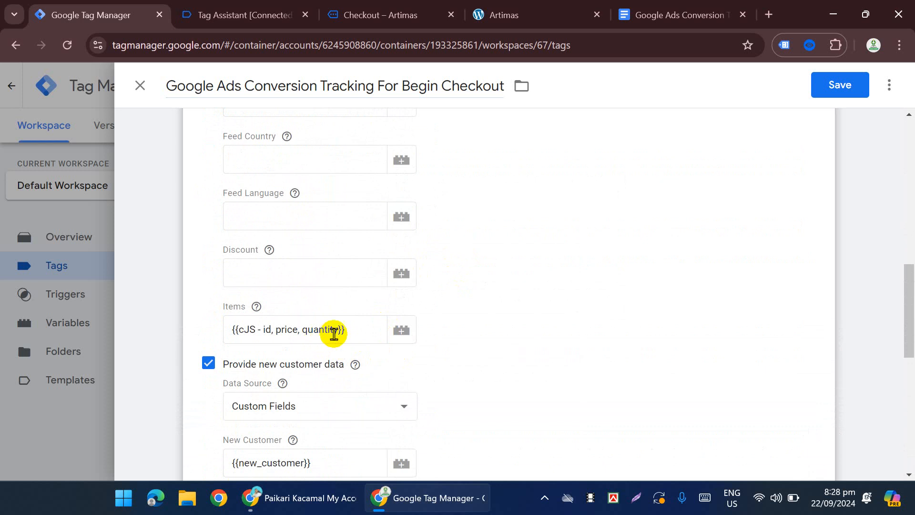
{"action": "left_click_drag", "start_coordinate": [357, 331], "coordinate": [260, 330]}
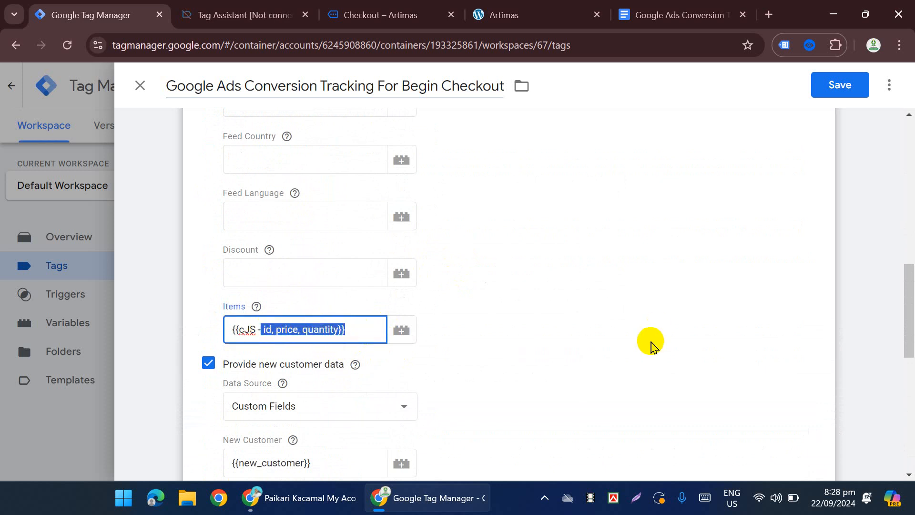
{"action": "key", "text": "BackSpace"}
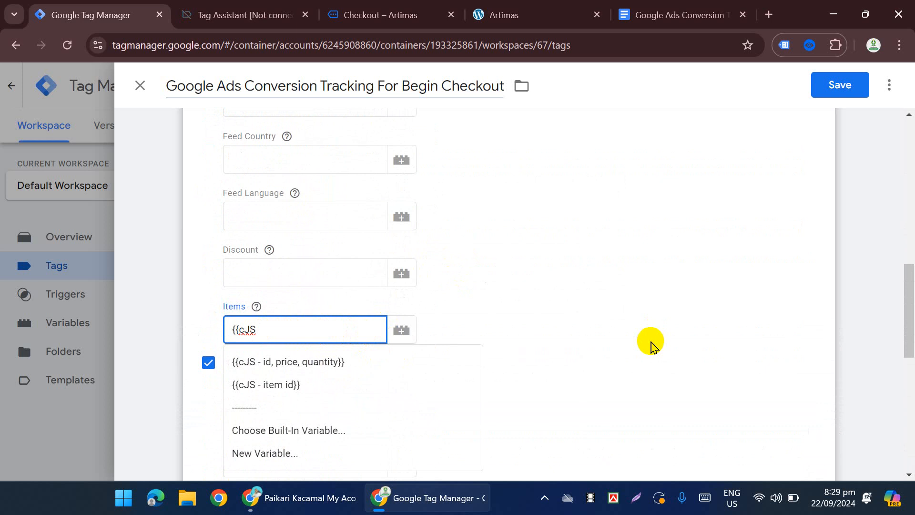
{"action": "left_click", "coordinate": [307, 384]}
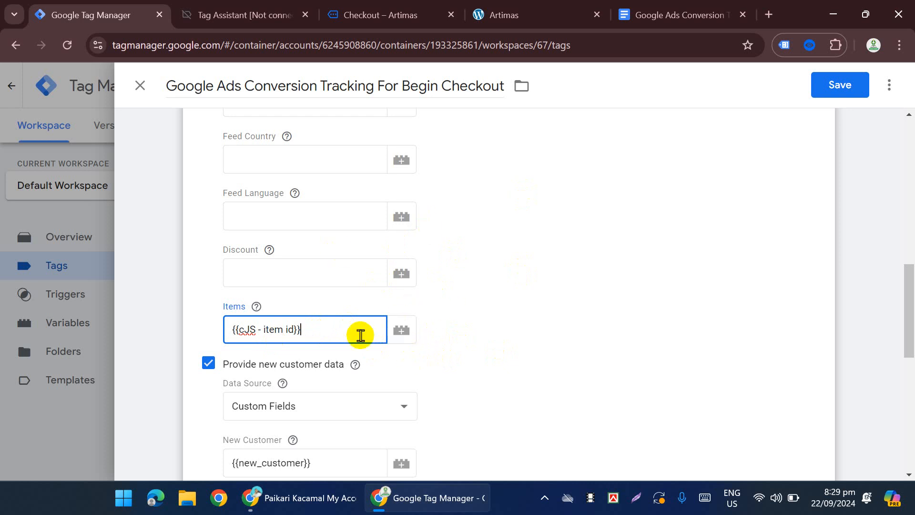
{"action": "left_click", "coordinate": [344, 366]}
{"action": "left_click", "coordinate": [329, 326]}
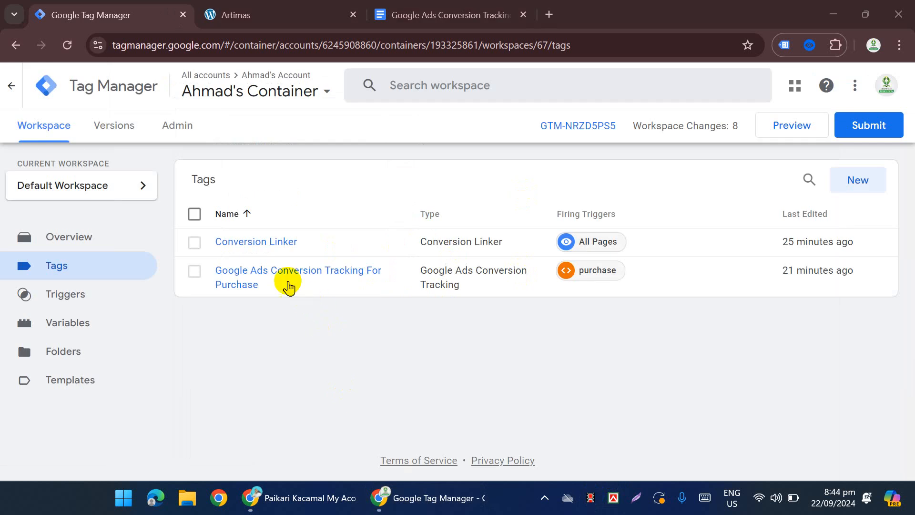
Open the Google Ads Conversion Tracking For Purchase tag and make a copy of it.
{"action": "left_click", "coordinate": [267, 272]}
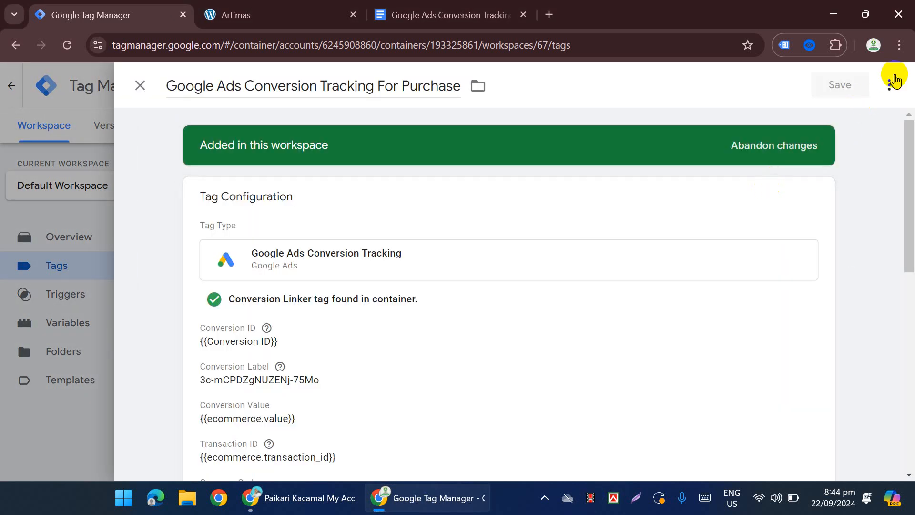
{"action": "left_click", "coordinate": [889, 85]}
{"action": "left_click", "coordinate": [838, 119]}
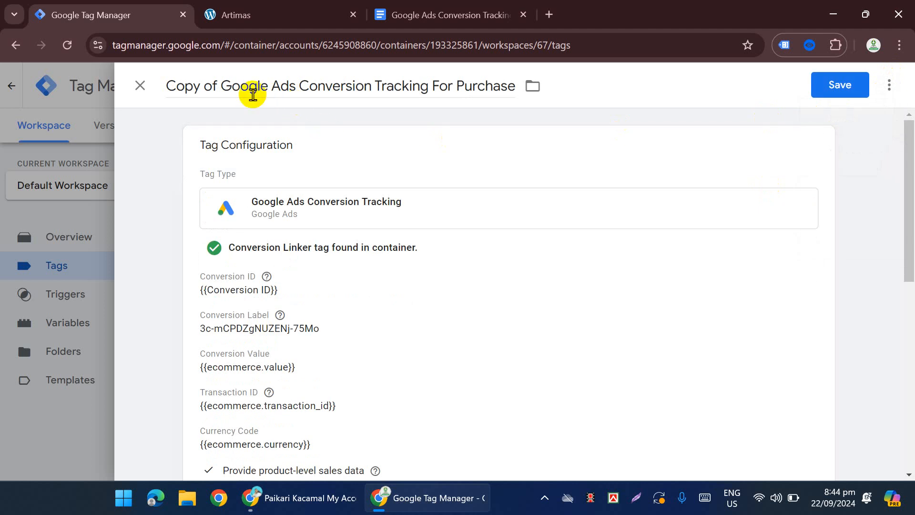
Name the copied tag "Google Ads Conversion Tracking For Begin Checkout" and open its configuration for editing.
{"action": "left_click_drag", "start_coordinate": [222, 87], "coordinate": [162, 92]}
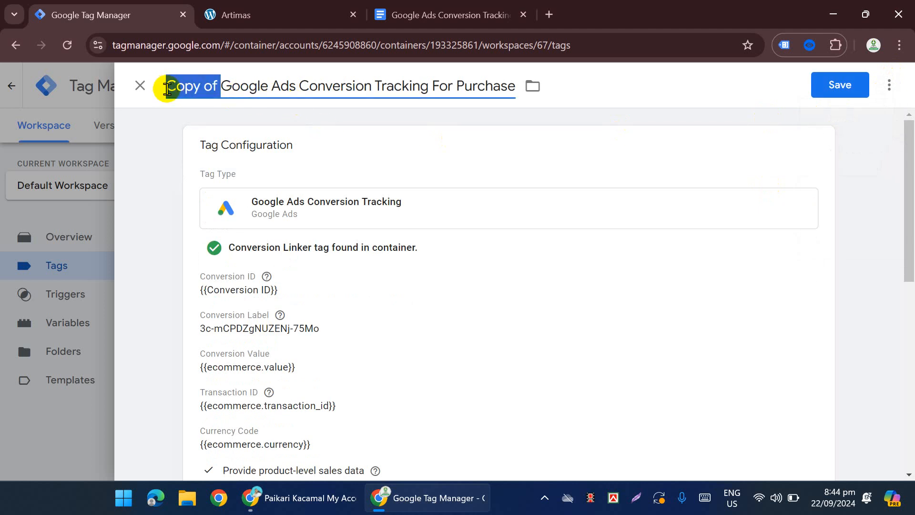
{"action": "key", "text": "BackSpace"}
{"action": "double_click", "coordinate": [424, 87]}
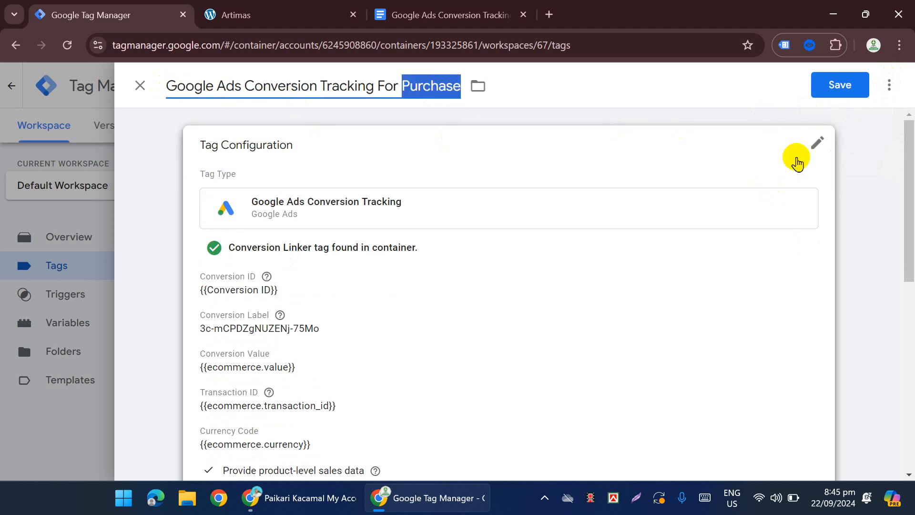
{"action": "key", "text": "BackSpace"}
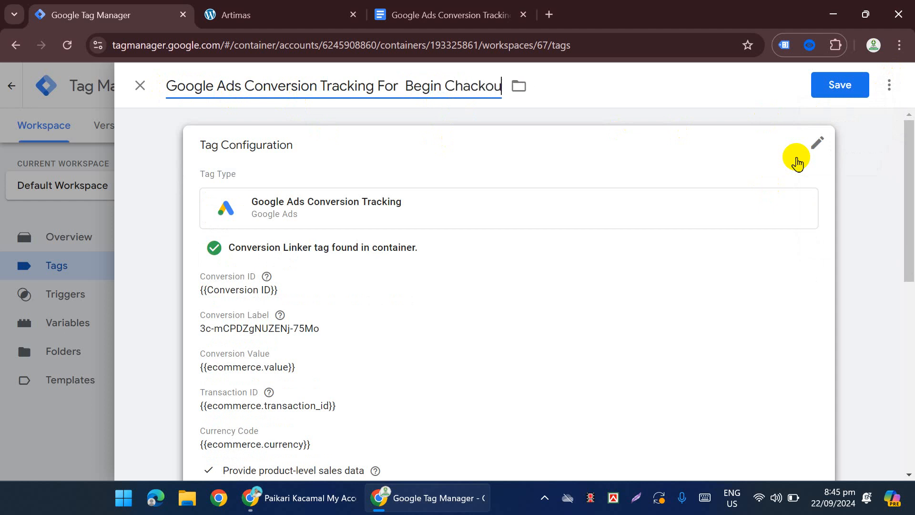
{"action": "left_click", "coordinate": [535, 277]}
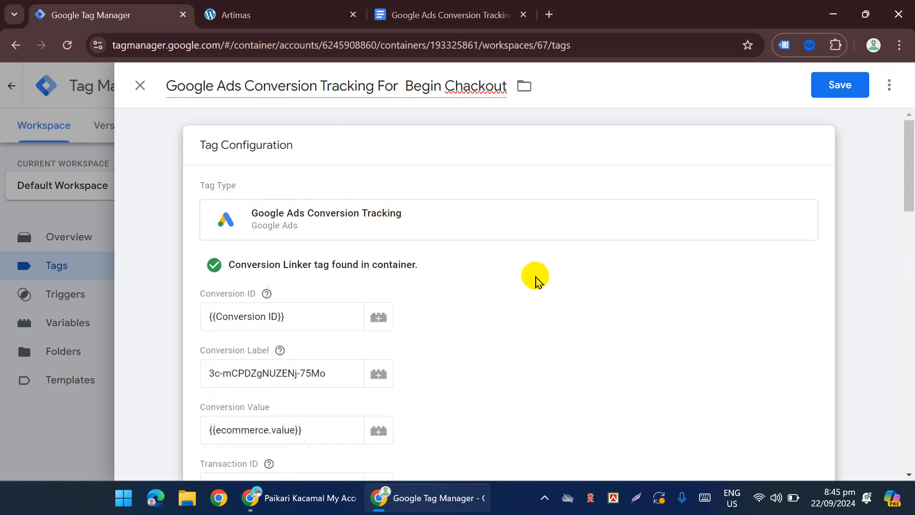
{"action": "right_click", "coordinate": [475, 89]}
{"action": "left_click", "coordinate": [508, 107]}
Read the help explanation for the Transaction ID field in the tag configuration.
{"action": "scroll", "coordinate": [374, 249], "scroll_direction": "down", "scroll_amount": 2}
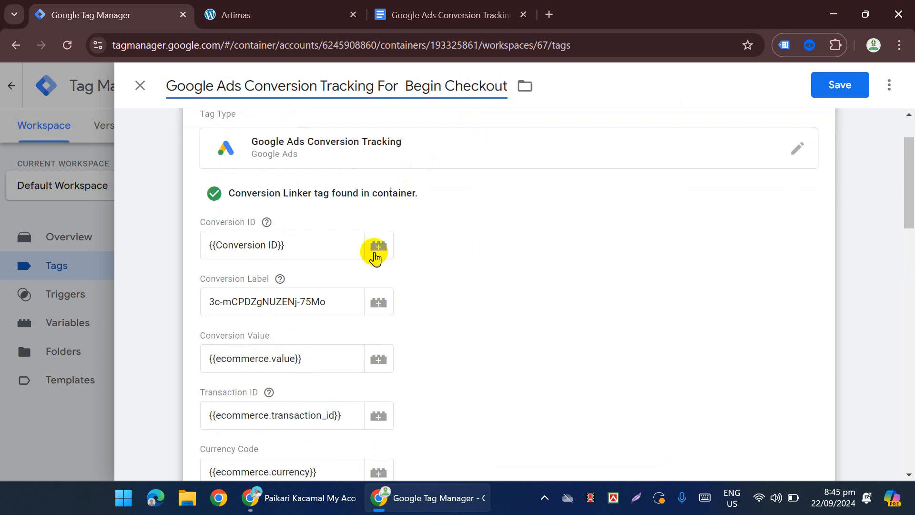
{"action": "scroll", "coordinate": [376, 279], "scroll_direction": "down", "scroll_amount": 1}
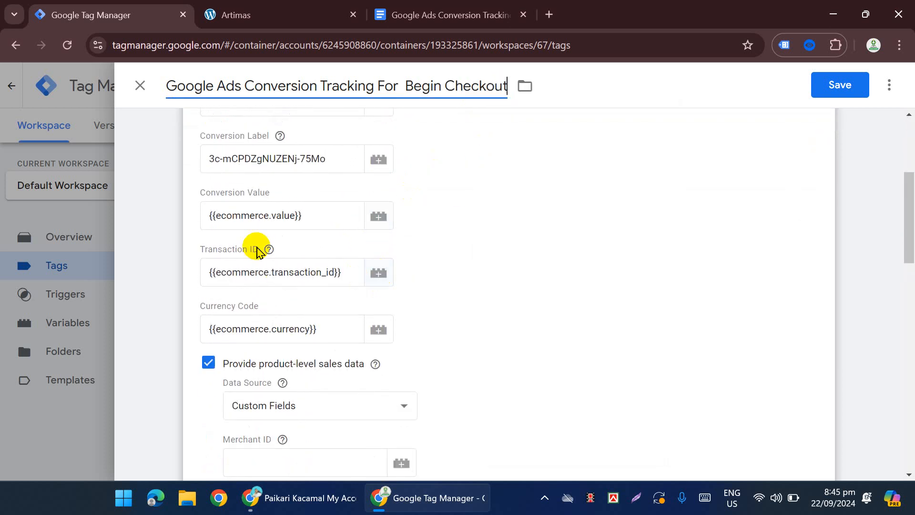
{"action": "left_click", "coordinate": [266, 249]}
{"action": "scroll", "coordinate": [319, 310], "scroll_direction": "up", "scroll_amount": 2}
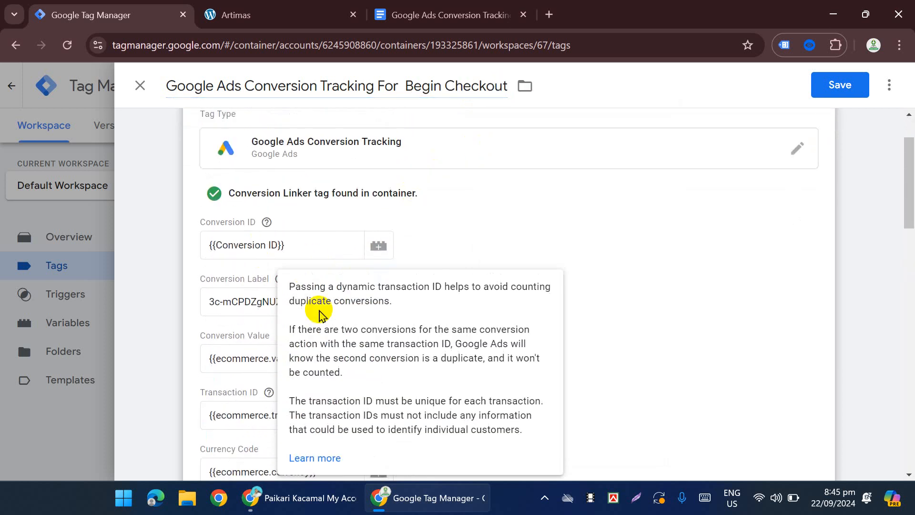
Copy the Artimas store's home page address for the website domain of the new Google Ads conversion action.
{"action": "left_click", "coordinate": [309, 497]}
{"action": "left_click", "coordinate": [199, 322]}
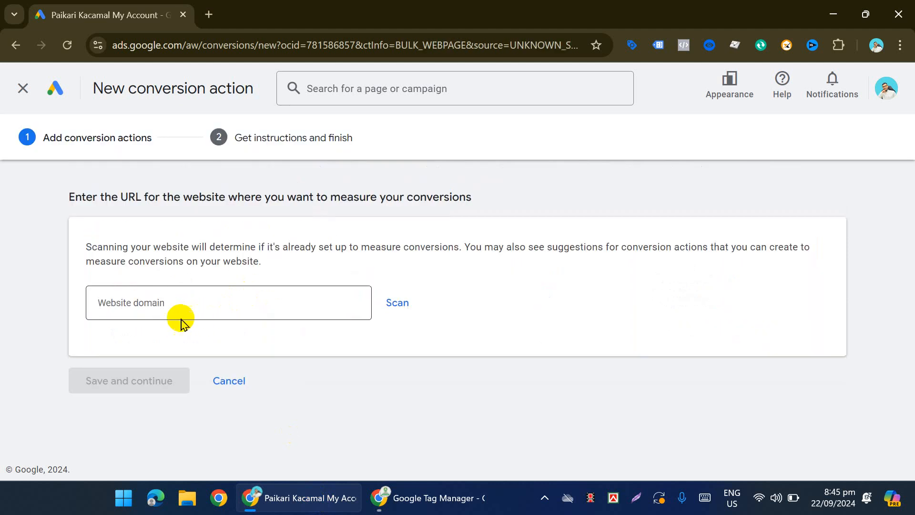
{"action": "left_click", "coordinate": [175, 306]}
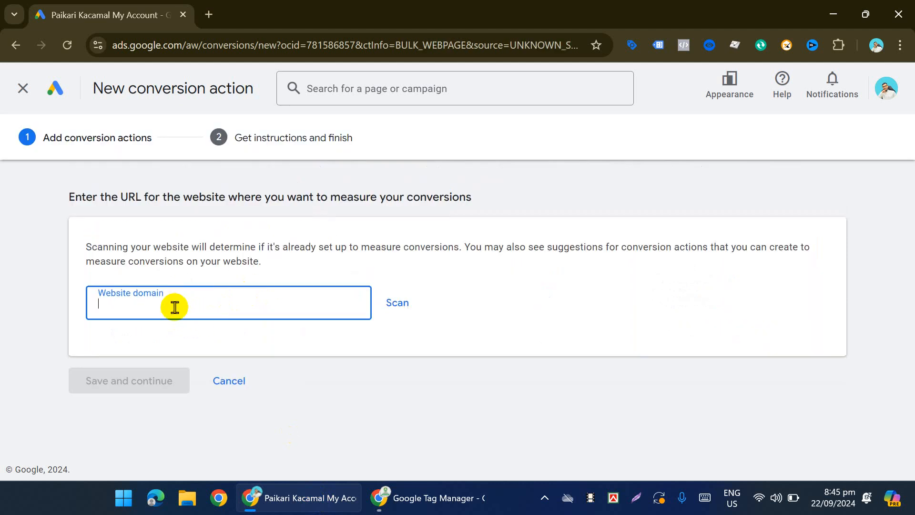
{"action": "left_click", "coordinate": [425, 497]}
{"action": "left_click", "coordinate": [257, 13]}
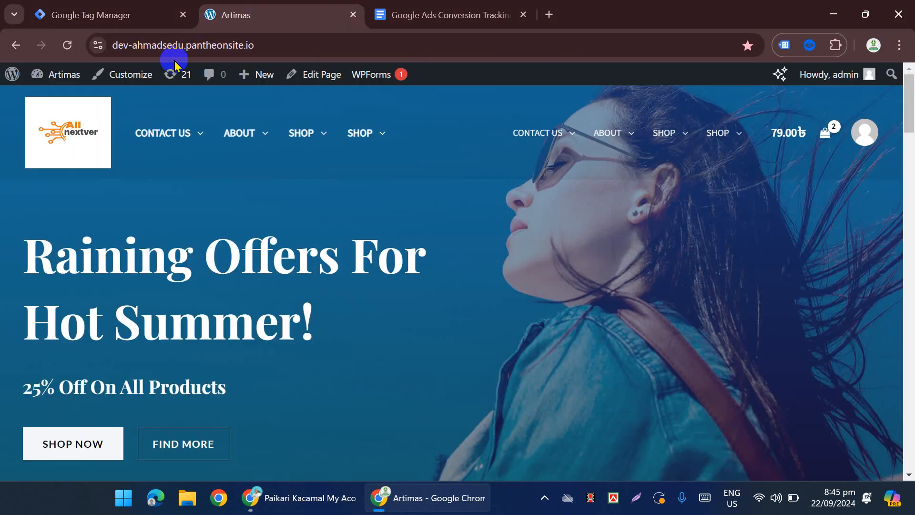
{"action": "left_click", "coordinate": [197, 45]}
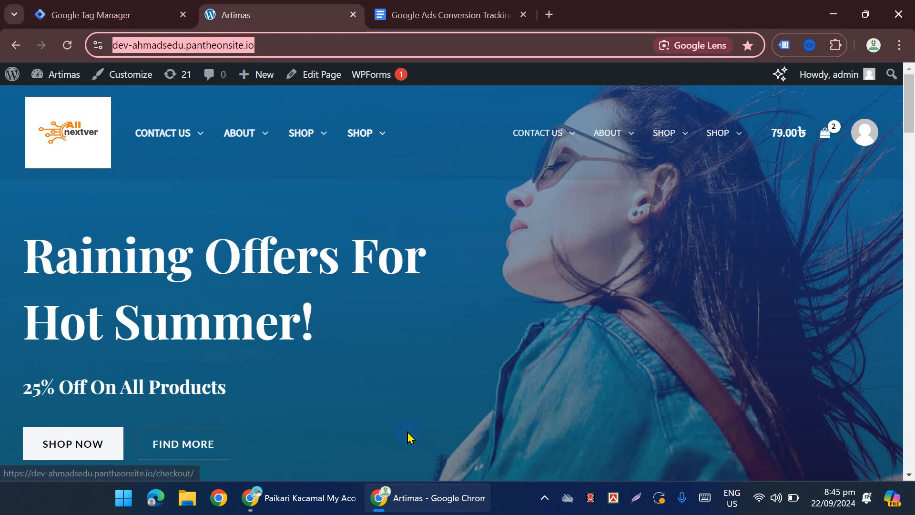
{"action": "left_click", "coordinate": [326, 494]}
{"action": "left_click", "coordinate": [258, 317]}
{"action": "key", "text": "ctrl+v"}
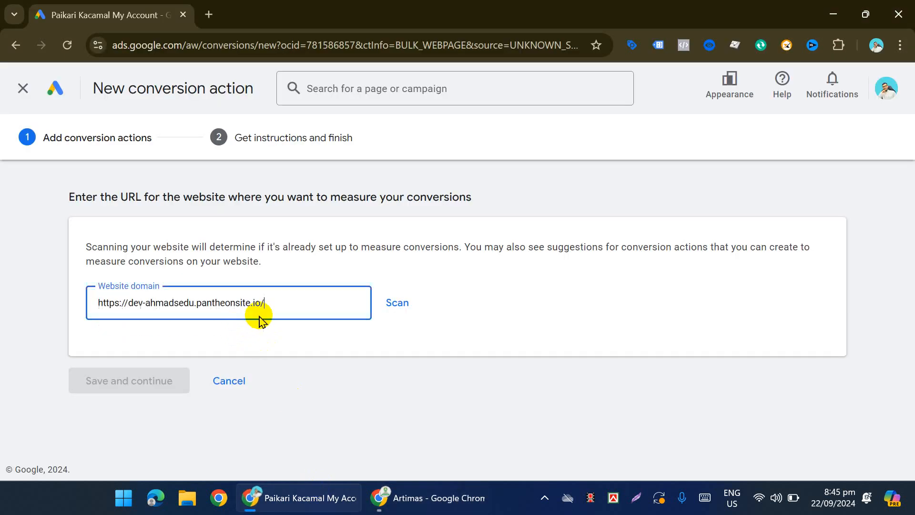
{"action": "left_click", "coordinate": [398, 305]}
Add a conversion action manually with the Begin checkout goal category and show its optimisation options.
{"action": "scroll", "coordinate": [396, 310], "scroll_direction": "down", "scroll_amount": 5}
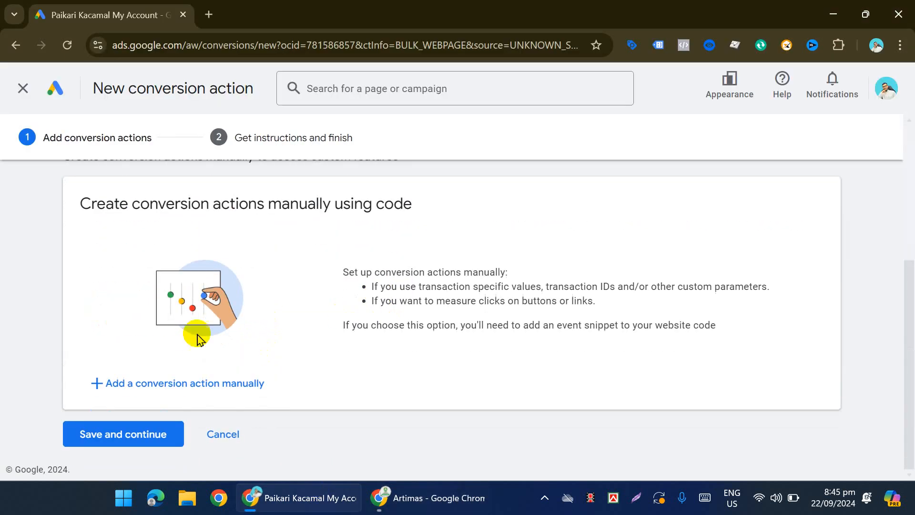
{"action": "left_click", "coordinate": [159, 381]}
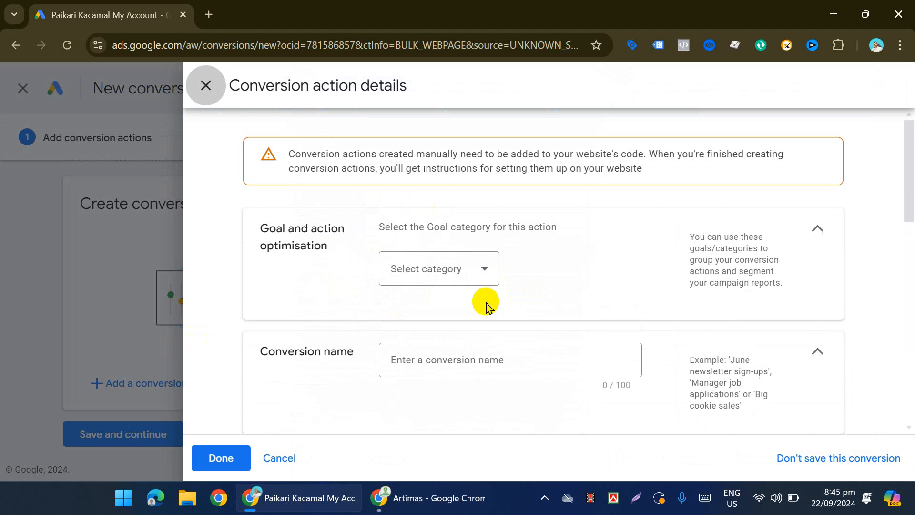
{"action": "left_click", "coordinate": [441, 288]}
{"action": "left_click", "coordinate": [470, 317]}
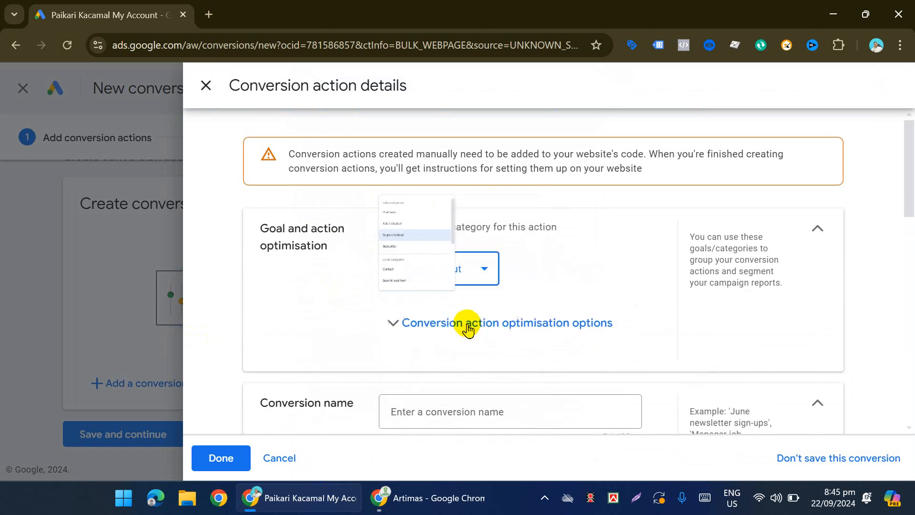
{"action": "left_click", "coordinate": [492, 329]}
{"action": "scroll", "coordinate": [495, 328], "scroll_direction": "down", "scroll_amount": 4}
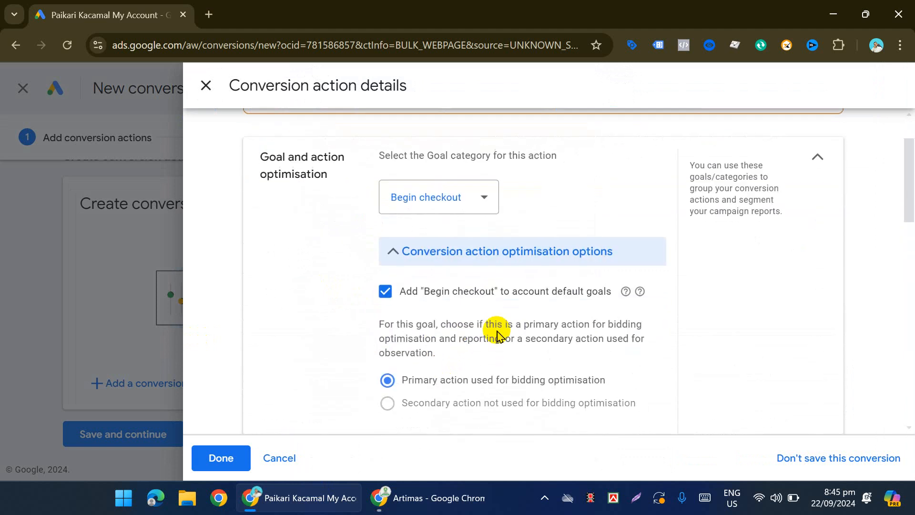
{"action": "left_click", "coordinate": [388, 267]}
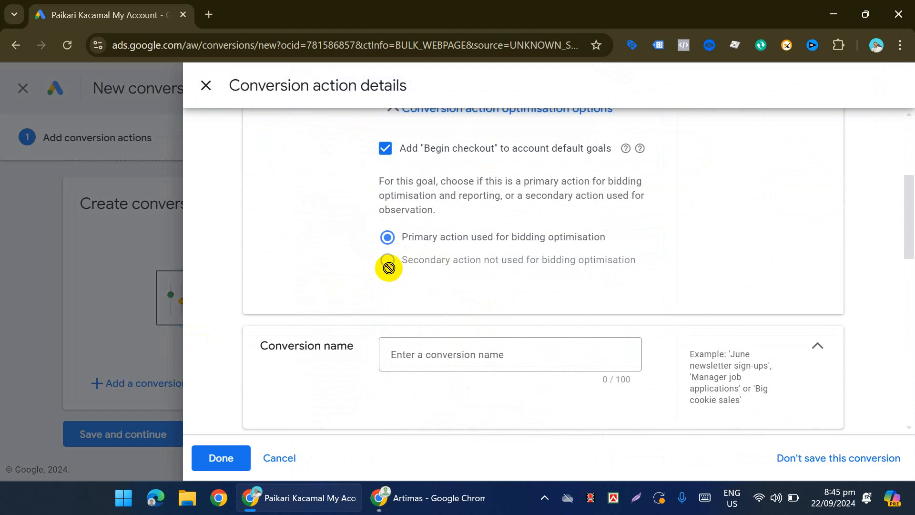
Name the conversion action "Begin Chackout".
{"action": "scroll", "coordinate": [453, 224], "scroll_direction": "down", "scroll_amount": 3}
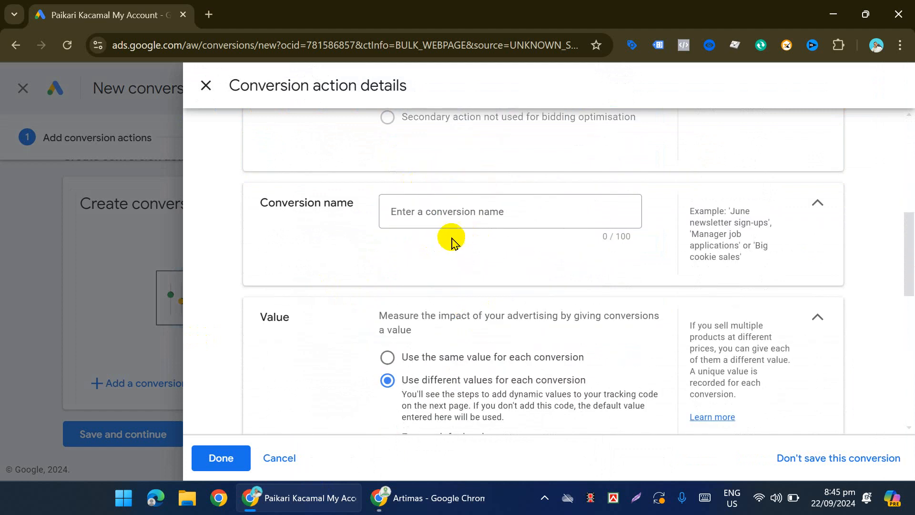
{"action": "left_click", "coordinate": [449, 209]}
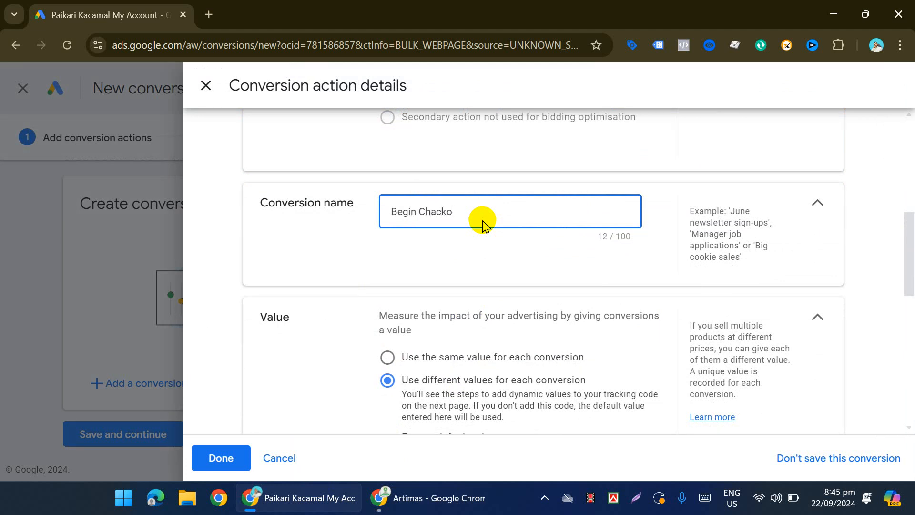
{"action": "scroll", "coordinate": [425, 273], "scroll_direction": "down", "scroll_amount": 3}
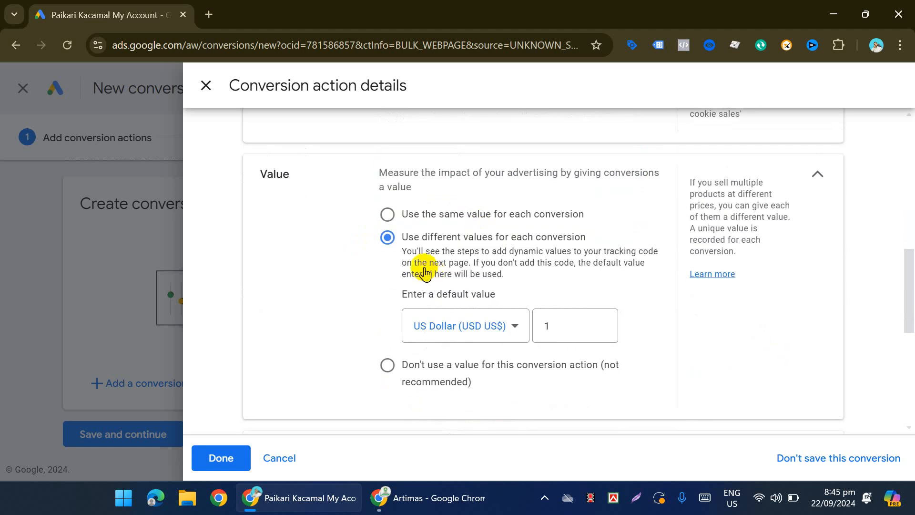
Set the attribution model of the conversion action to Last click.
{"action": "scroll", "coordinate": [439, 214], "scroll_direction": "down", "scroll_amount": 5}
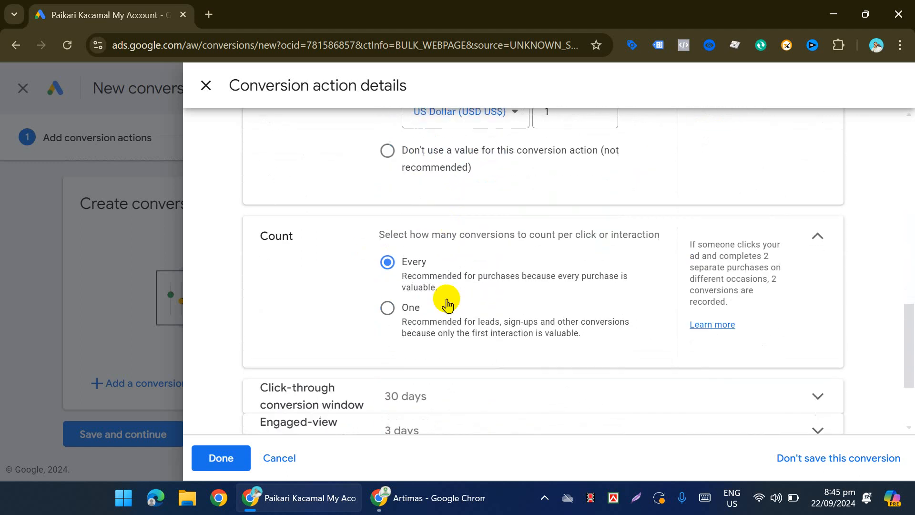
{"action": "scroll", "coordinate": [401, 341], "scroll_direction": "down", "scroll_amount": 3}
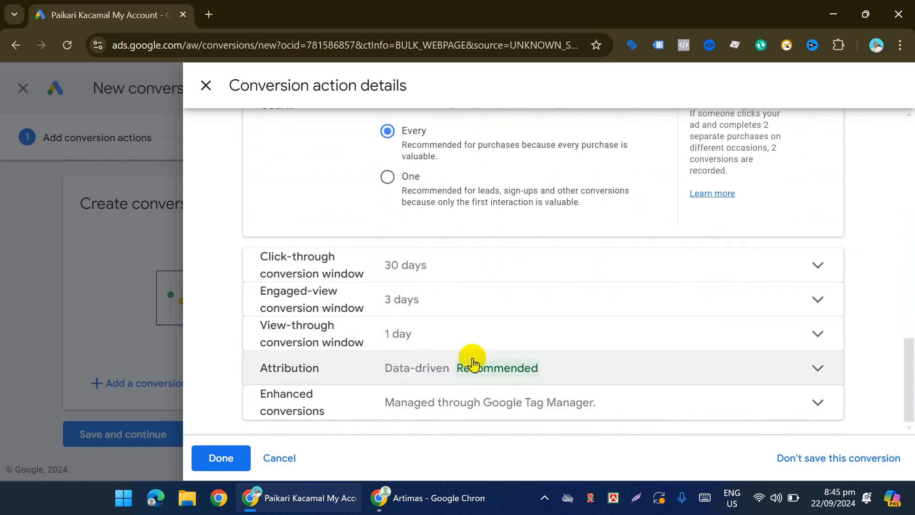
{"action": "left_click", "coordinate": [474, 361]}
{"action": "left_click", "coordinate": [471, 342]}
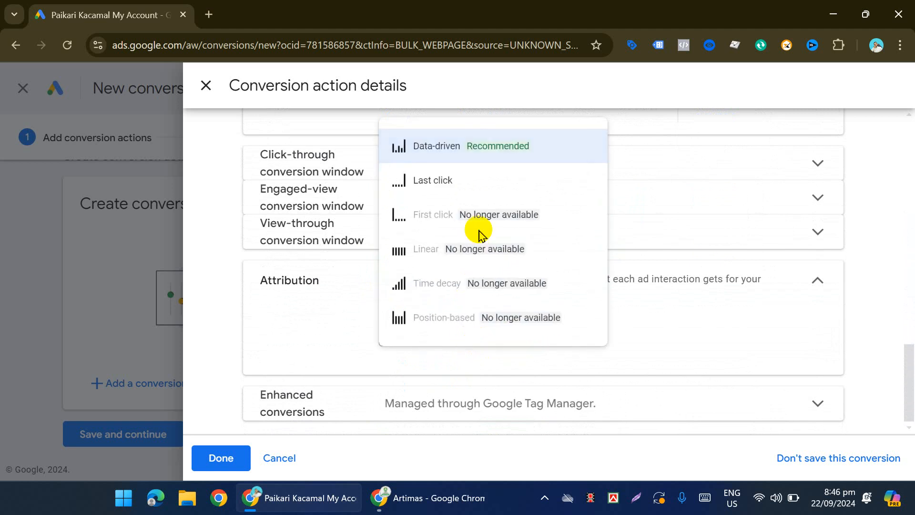
{"action": "left_click", "coordinate": [474, 183]}
{"action": "scroll", "coordinate": [532, 302], "scroll_direction": "down", "scroll_amount": 2}
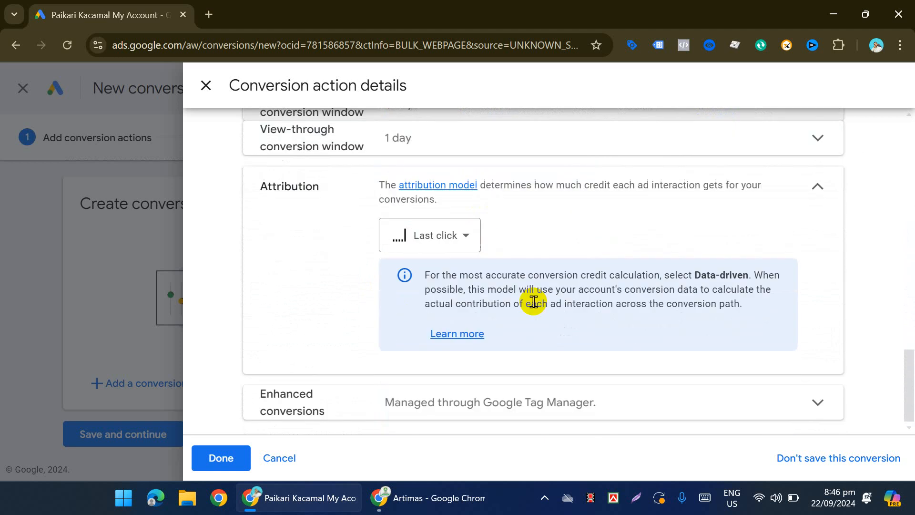
Expand the enhanced conversions settings, finish the conversion action details, and save them to continue to the setup instructions.
{"action": "left_click", "coordinate": [423, 413]}
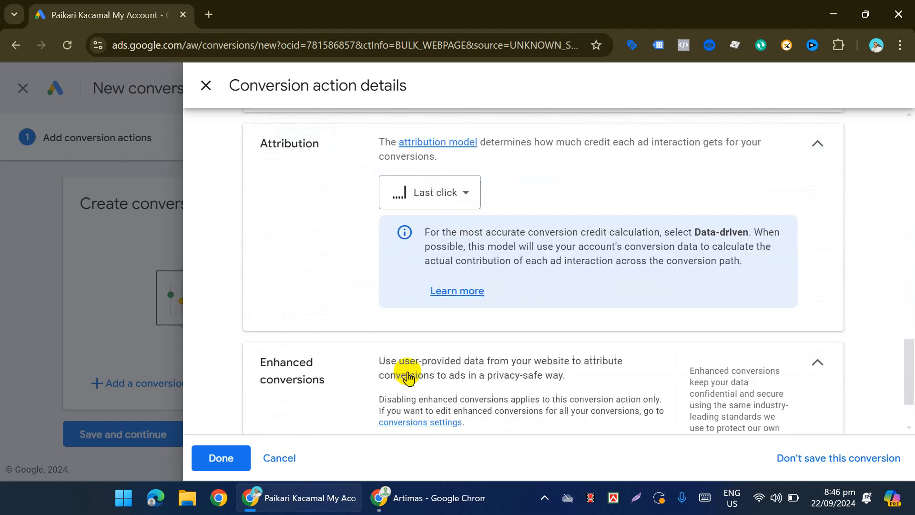
{"action": "left_click", "coordinate": [280, 456]}
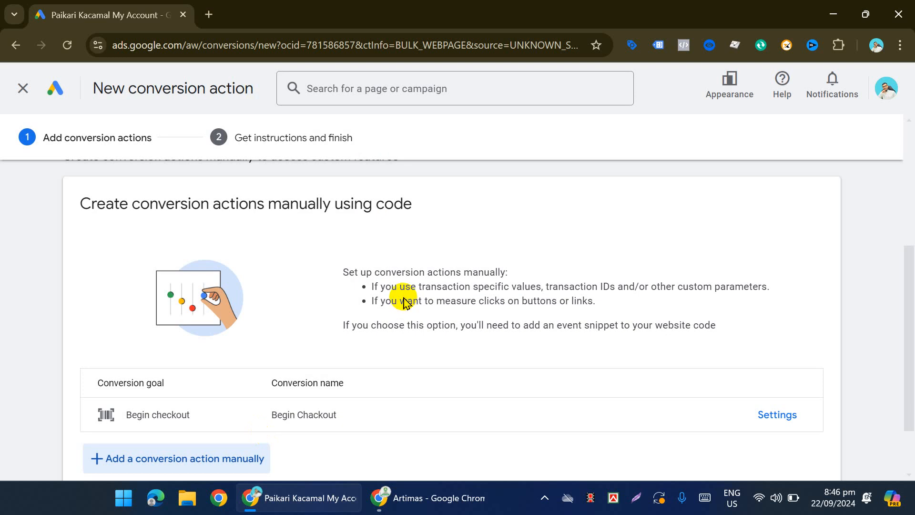
{"action": "left_click", "coordinate": [125, 432]}
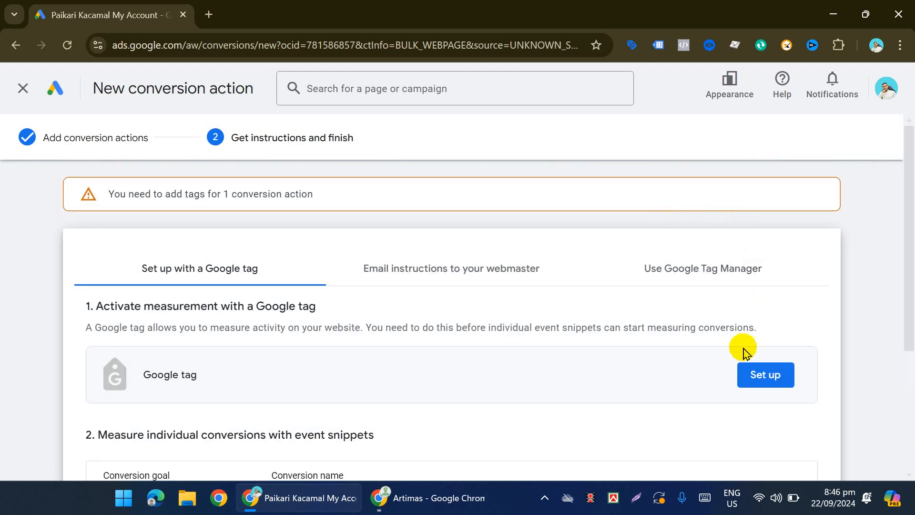
Show the Google Tag Manager setup instructions and copy the conversion label of the Begin Chackout action.
{"action": "left_click", "coordinate": [710, 277]}
{"action": "scroll", "coordinate": [513, 282], "scroll_direction": "down", "scroll_amount": 5}
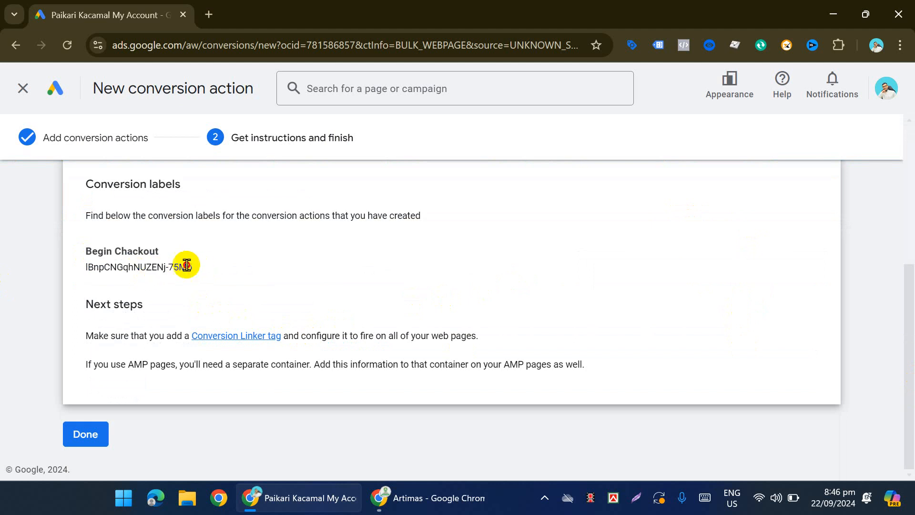
{"action": "left_click_drag", "start_coordinate": [186, 265], "coordinate": [92, 265]}
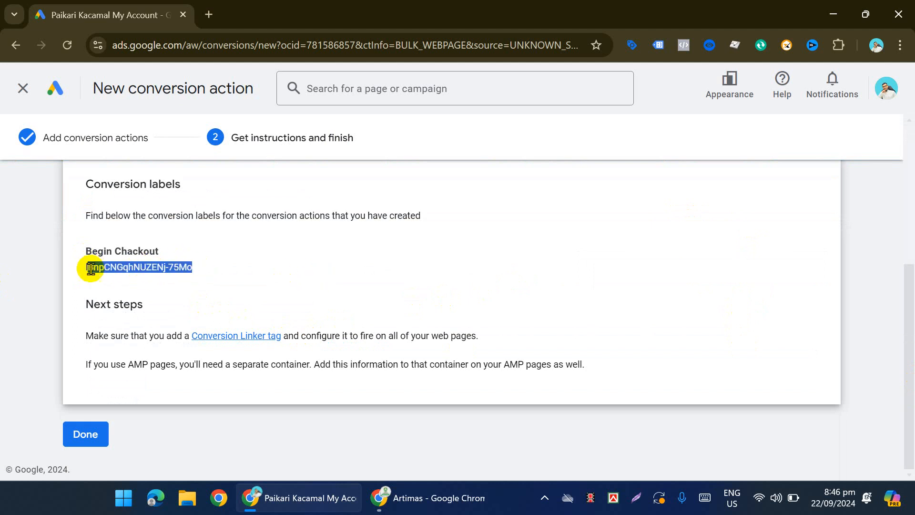
{"action": "left_click", "coordinate": [205, 270]}
{"action": "left_click_drag", "start_coordinate": [205, 269], "coordinate": [101, 266]}
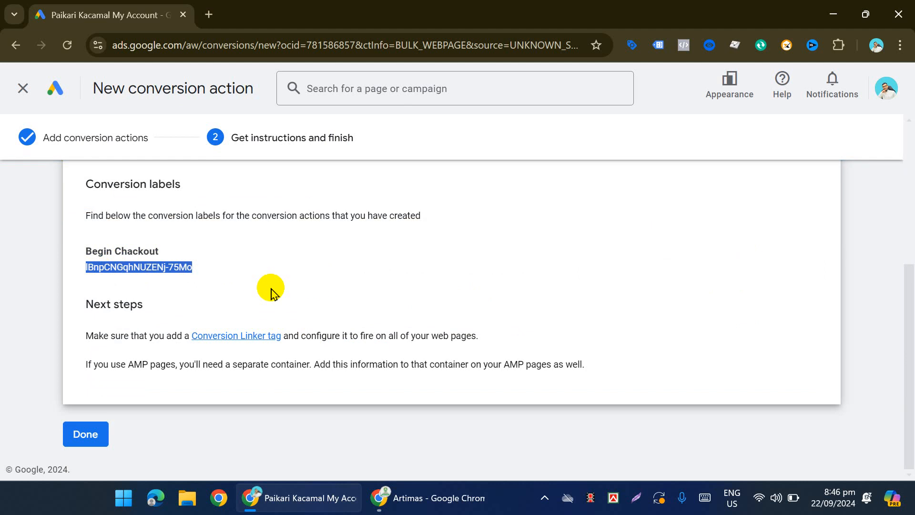
Switch to Google Tag Manager and replace the Begin Checkout tag's Conversion Label with lBnpCNGqhNUZENj-75Mo.
{"action": "left_click", "coordinate": [429, 506]}
{"action": "left_click", "coordinate": [86, 13]}
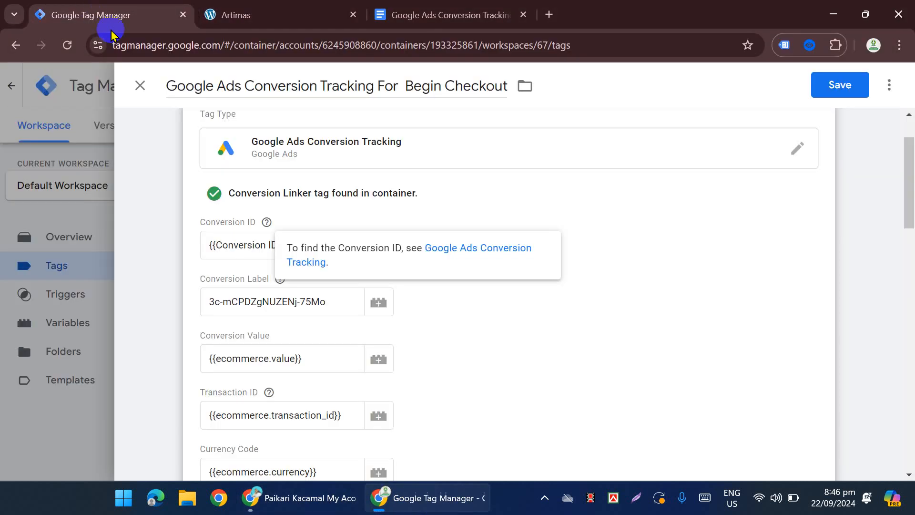
{"action": "scroll", "coordinate": [431, 435], "scroll_direction": "down", "scroll_amount": 3}
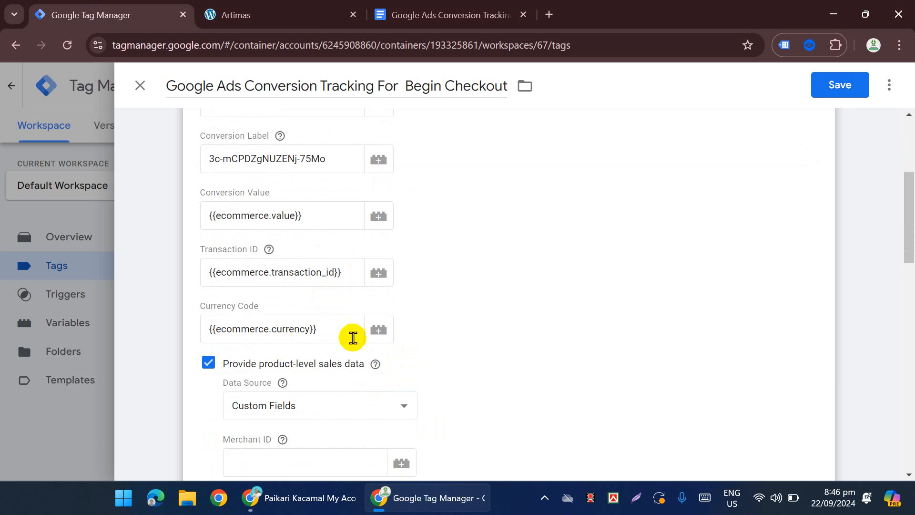
{"action": "scroll", "coordinate": [287, 234], "scroll_direction": "up", "scroll_amount": 3}
{"action": "left_click_drag", "start_coordinate": [334, 305], "coordinate": [177, 325]}
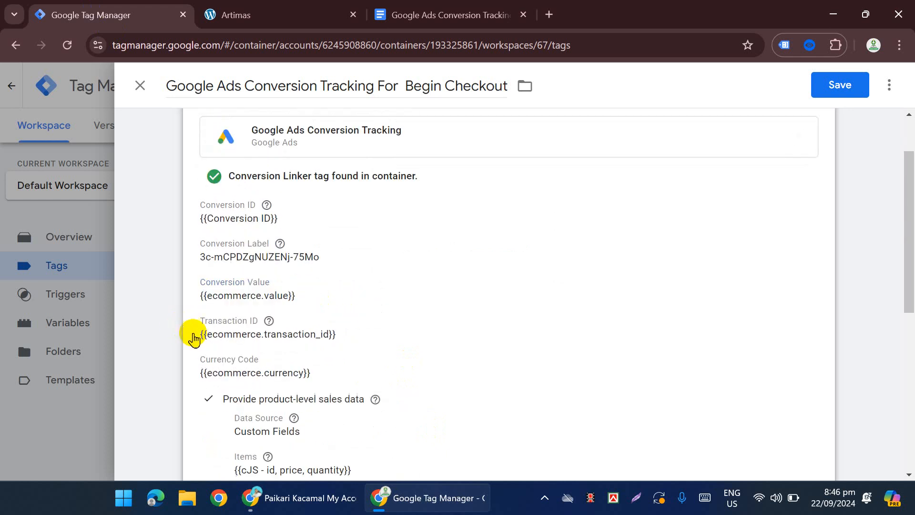
{"action": "left_click", "coordinate": [293, 269]}
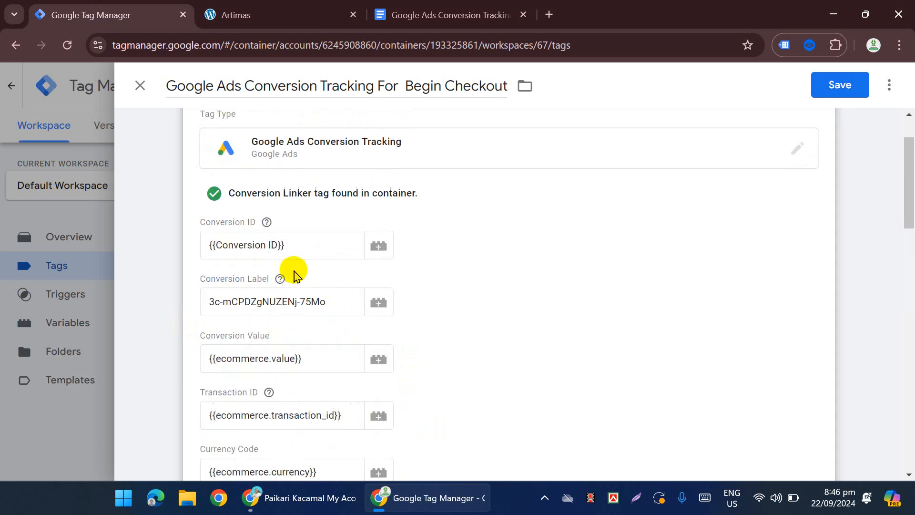
{"action": "left_click", "coordinate": [299, 304]}
{"action": "key", "text": "ctrl+a"}
{"action": "type", "text": "lBnpCNGqhNUZENj-75Mo"}
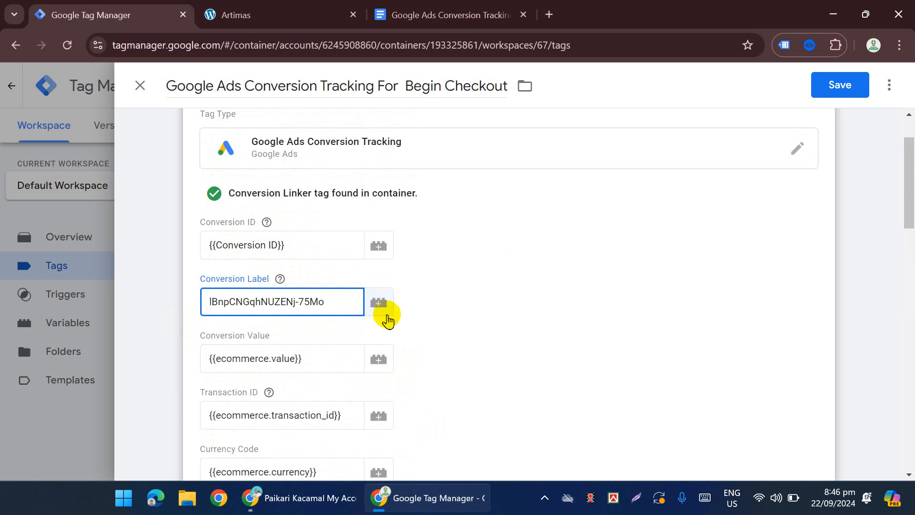
Find the Begin Checkout section in the Google Ads Conversion Tracking document and examine its tag values, variables and trigger.
{"action": "scroll", "coordinate": [402, 304], "scroll_direction": "down", "scroll_amount": 3}
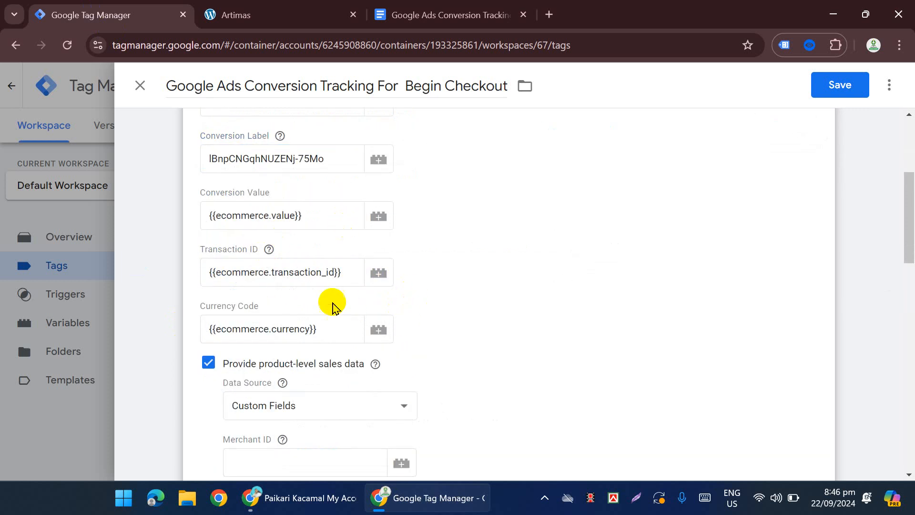
{"action": "scroll", "coordinate": [359, 201], "scroll_direction": "down", "scroll_amount": 2}
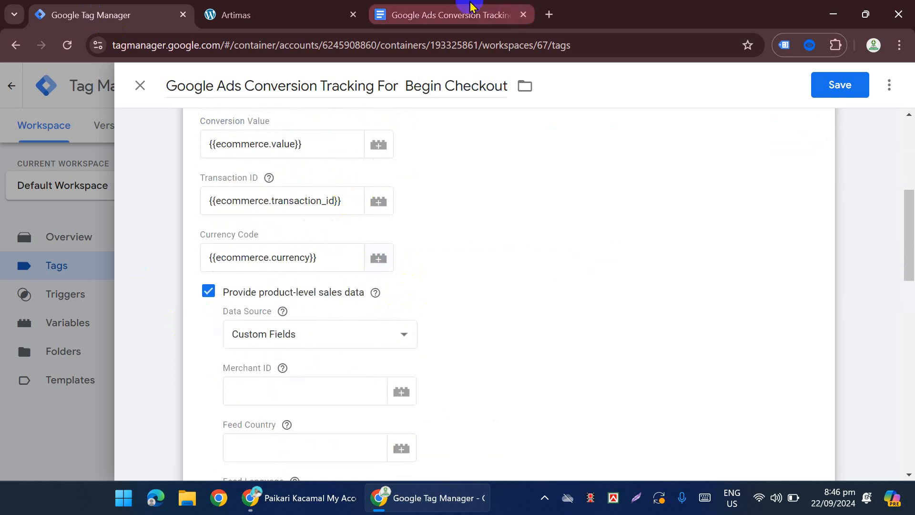
{"action": "left_click", "coordinate": [452, 15]}
{"action": "scroll", "coordinate": [538, 324], "scroll_direction": "up", "scroll_amount": 3}
{"action": "scroll", "coordinate": [530, 357], "scroll_direction": "up", "scroll_amount": 15}
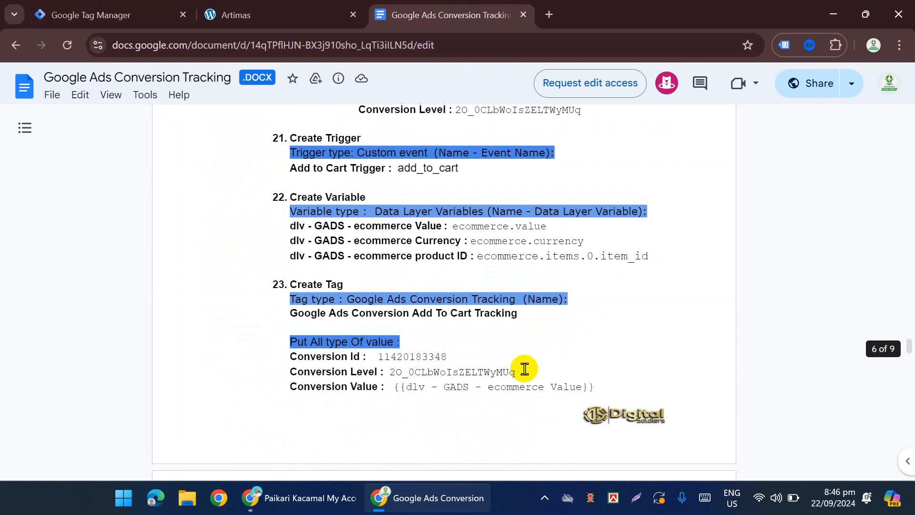
{"action": "scroll", "coordinate": [362, 336], "scroll_direction": "up", "scroll_amount": 13}
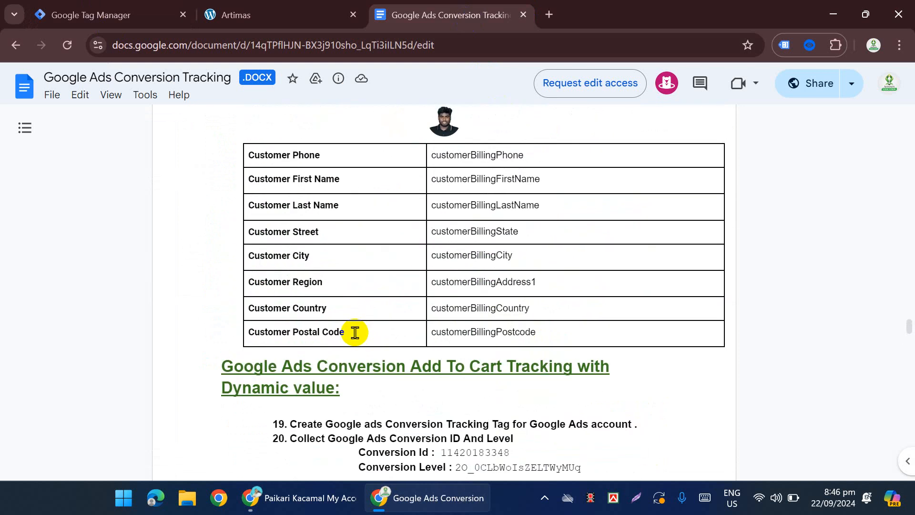
{"action": "scroll", "coordinate": [391, 403], "scroll_direction": "up", "scroll_amount": 2}
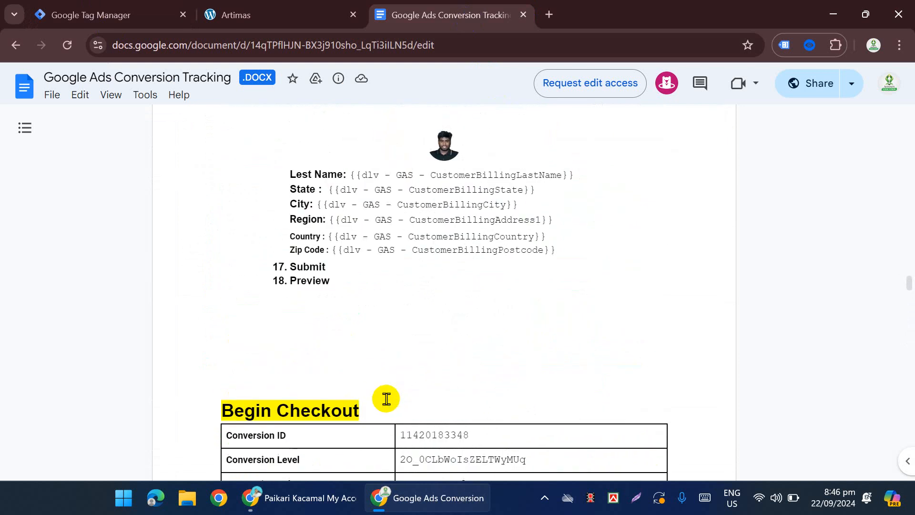
{"action": "scroll", "coordinate": [384, 400], "scroll_direction": "down", "scroll_amount": 4}
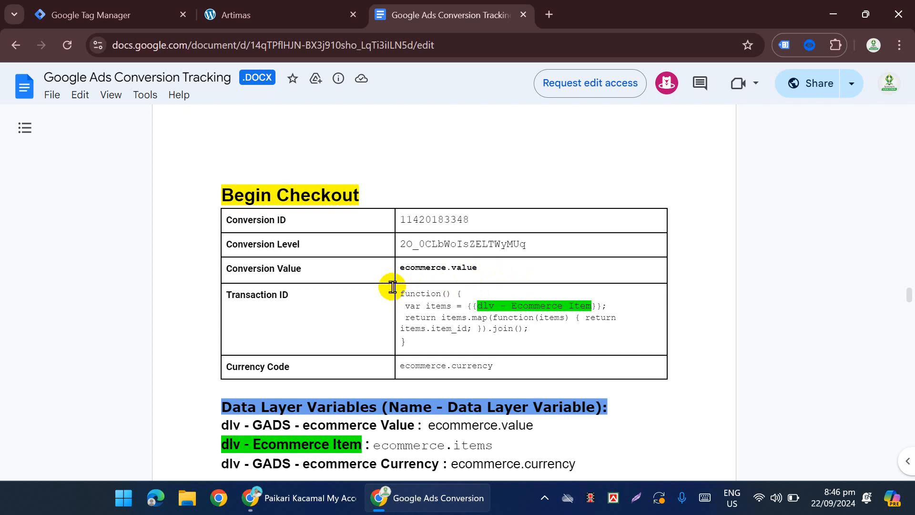
{"action": "scroll", "coordinate": [392, 286], "scroll_direction": "down", "scroll_amount": 1}
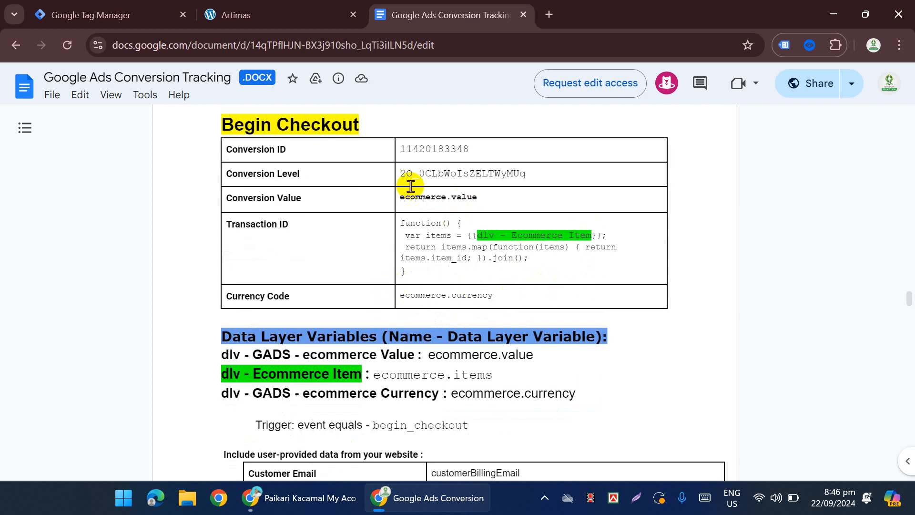
Switch to Google Tag Manager and clear the Transaction ID of the Begin Checkout conversion tag.
{"action": "left_click", "coordinate": [108, 10]}
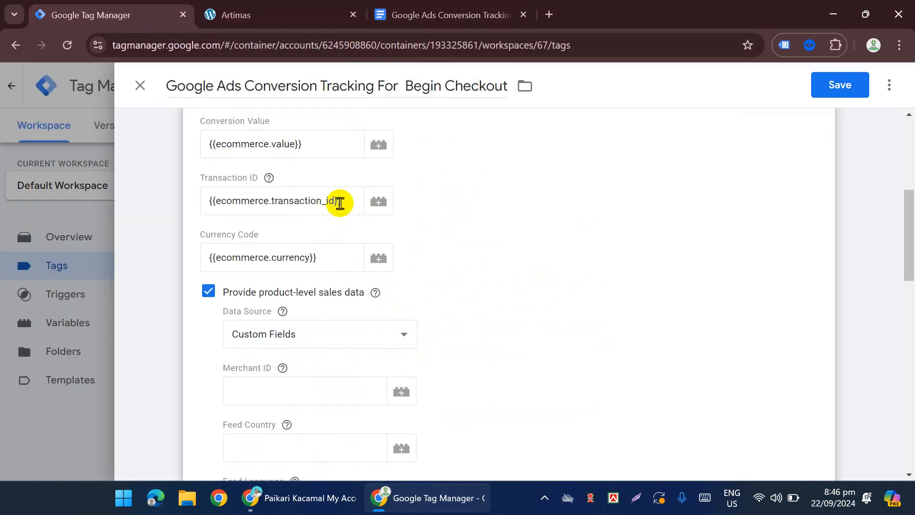
{"action": "left_click_drag", "start_coordinate": [341, 201], "coordinate": [209, 200]}
{"action": "key", "text": "BackSpace"}
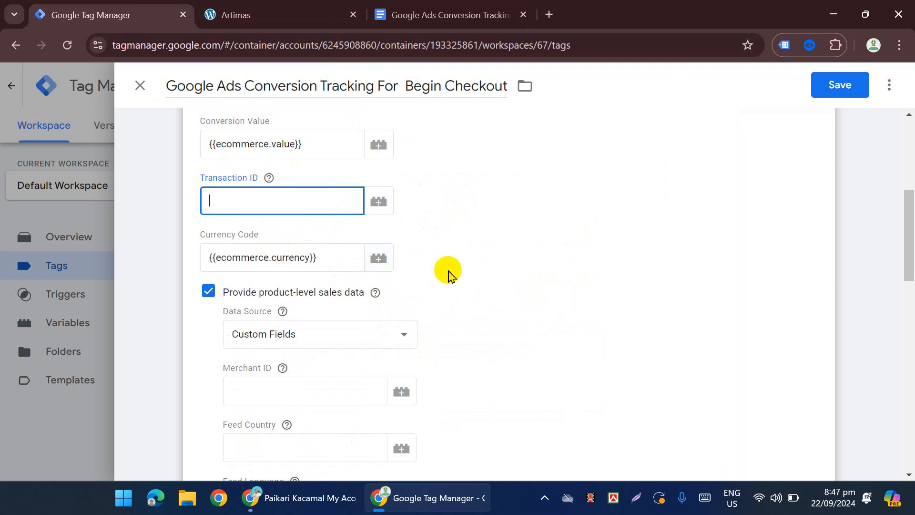
Set the product-level Items variable to {{cJS - item id}}, and turn the website's user-provided data option off and back on.
{"action": "scroll", "coordinate": [365, 291], "scroll_direction": "down", "scroll_amount": 5}
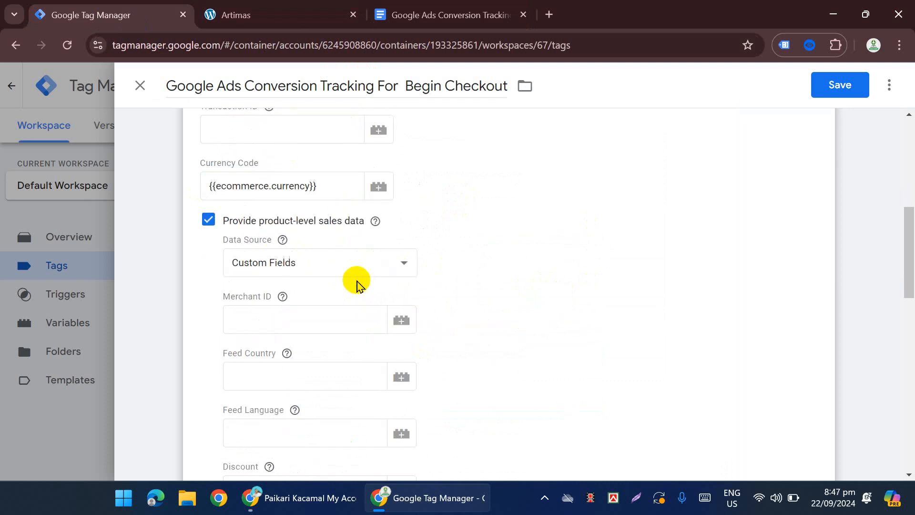
{"action": "scroll", "coordinate": [343, 334], "scroll_direction": "down", "scroll_amount": 2}
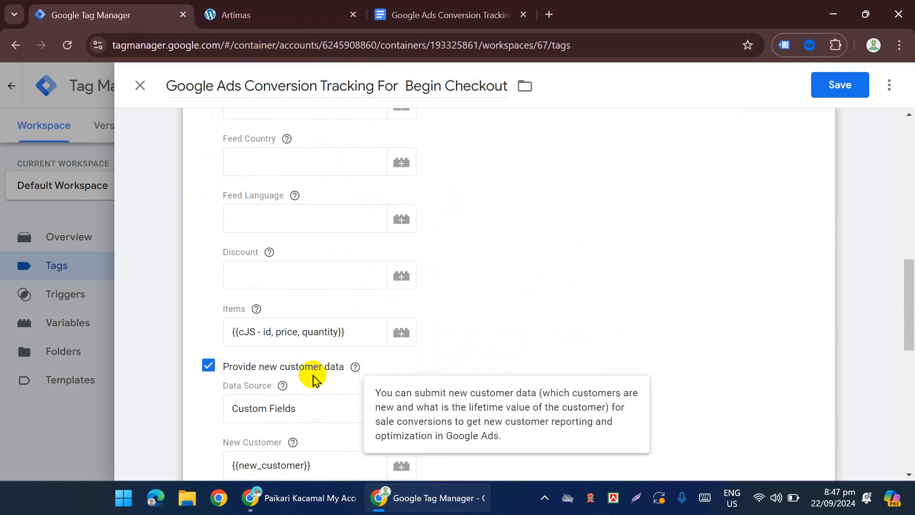
{"action": "left_click_drag", "start_coordinate": [352, 331], "coordinate": [281, 332]}
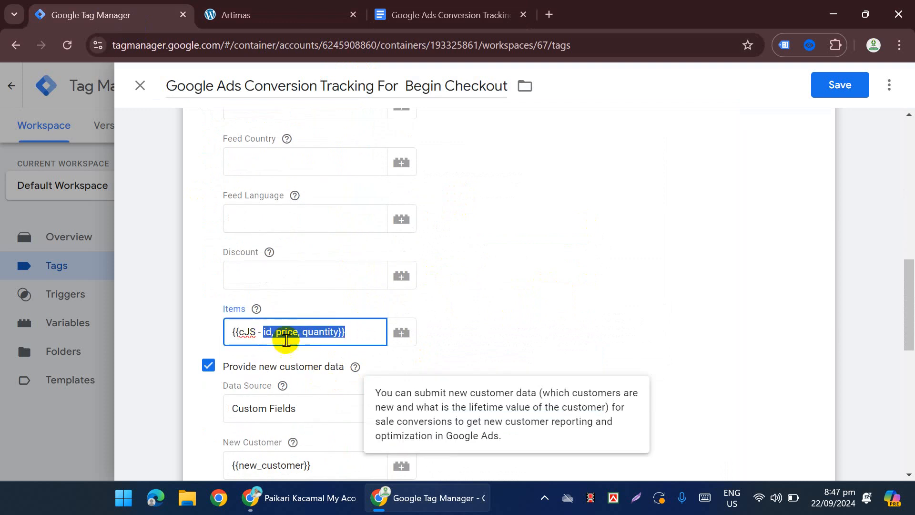
{"action": "key", "text": "BackSpace"}
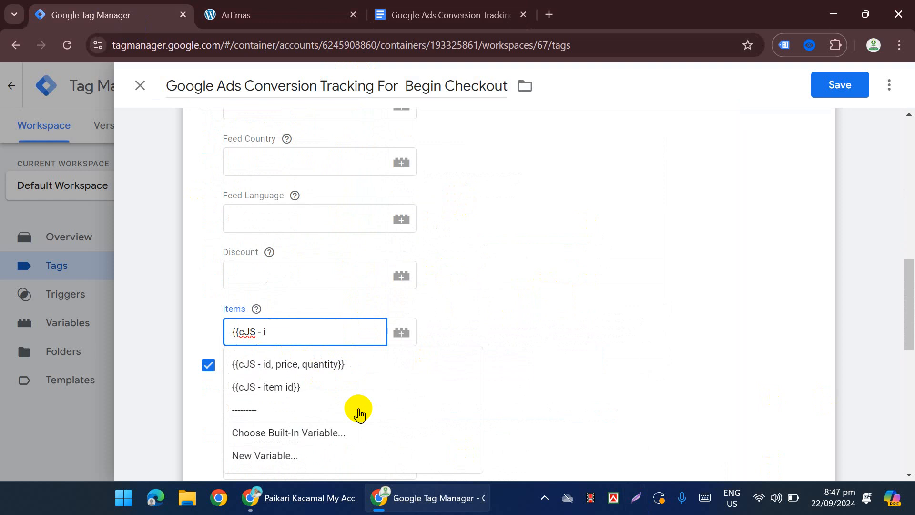
{"action": "left_click", "coordinate": [337, 388]}
{"action": "scroll", "coordinate": [336, 388], "scroll_direction": "down", "scroll_amount": 2}
{"action": "scroll", "coordinate": [333, 341], "scroll_direction": "down", "scroll_amount": 6}
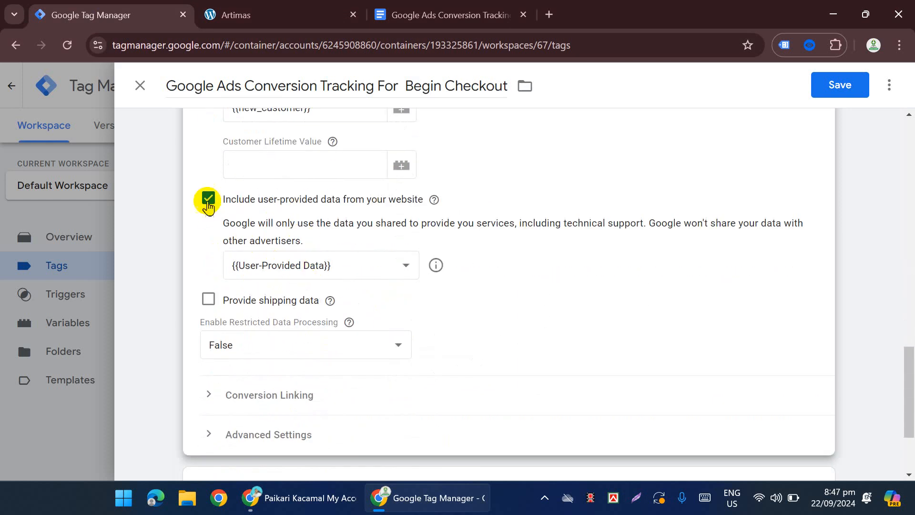
{"action": "left_click", "coordinate": [208, 200]}
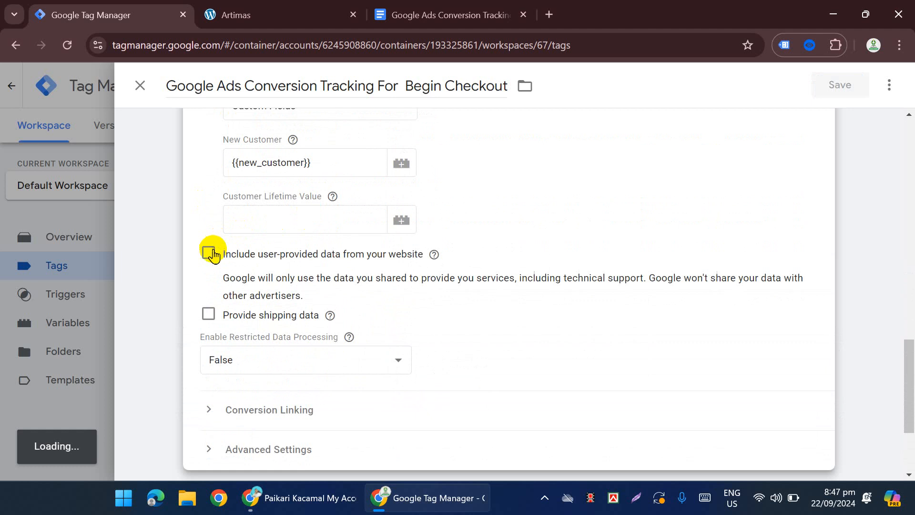
{"action": "left_click", "coordinate": [210, 253]}
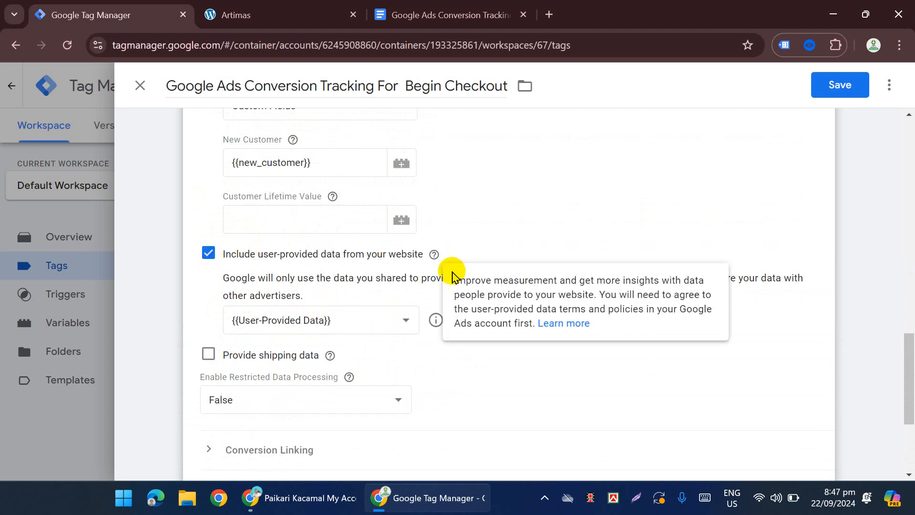
Replace the Begin Checkout tag's purchase firing trigger with begin_checkout and save the tag.
{"action": "scroll", "coordinate": [302, 249], "scroll_direction": "down", "scroll_amount": 3}
{"action": "scroll", "coordinate": [352, 239], "scroll_direction": "down", "scroll_amount": 2}
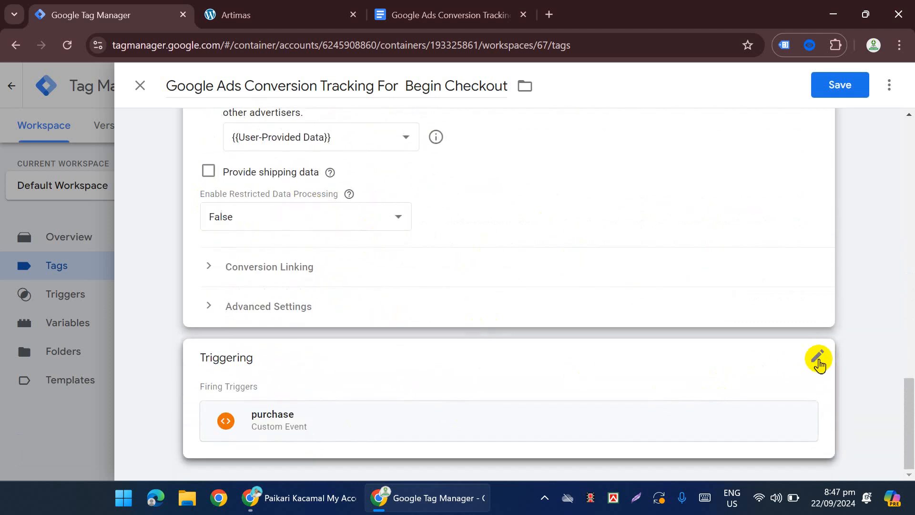
{"action": "left_click", "coordinate": [816, 356]}
{"action": "left_click", "coordinate": [795, 390]}
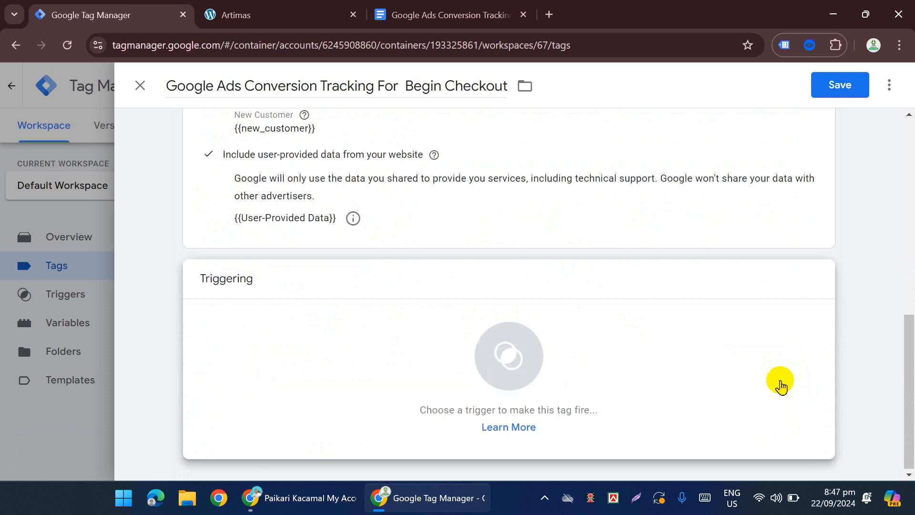
{"action": "left_click", "coordinate": [570, 371]}
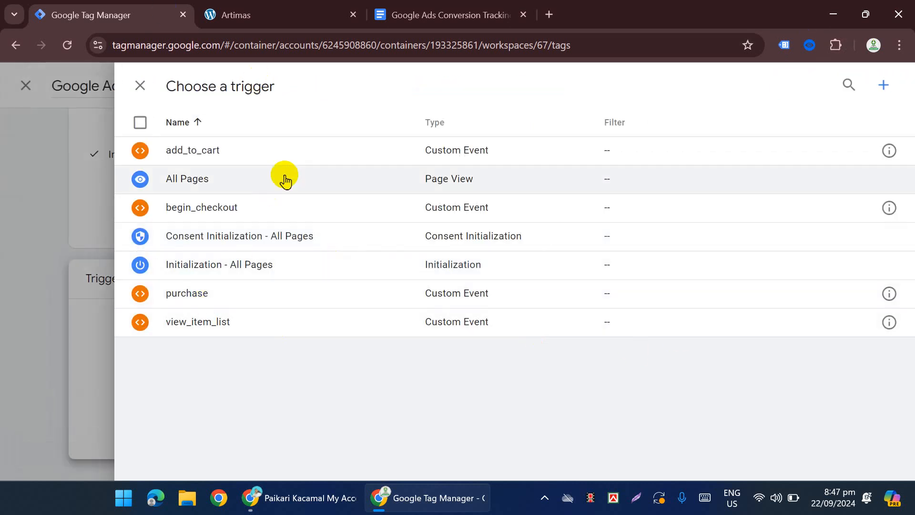
{"action": "left_click", "coordinate": [234, 205]}
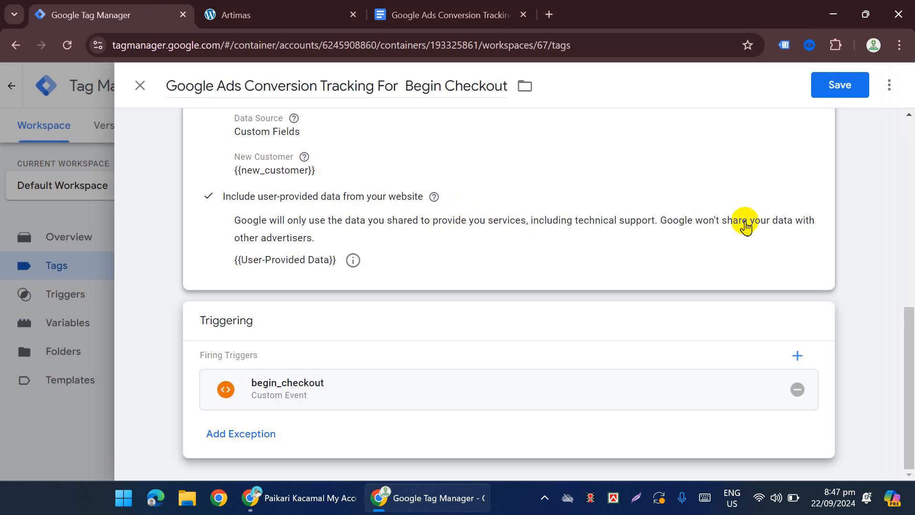
{"action": "left_click", "coordinate": [837, 84]}
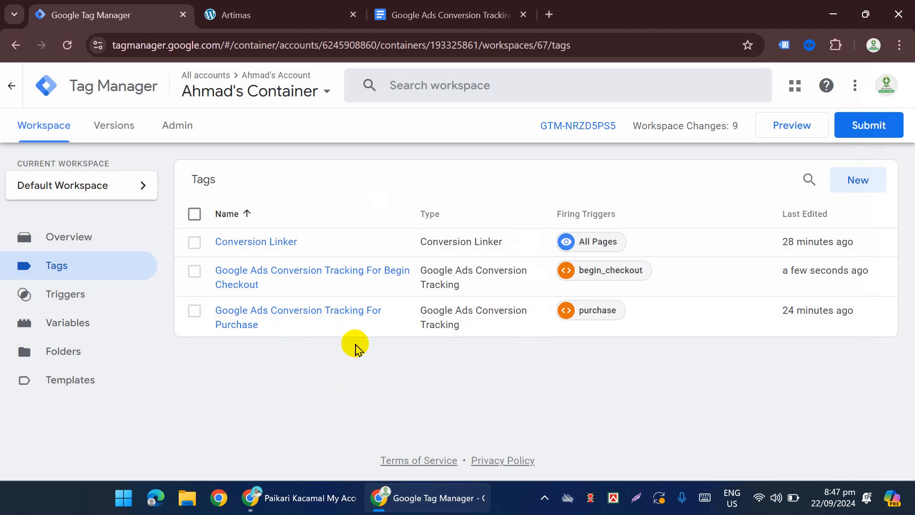
Switch to the Google Ads Conversion Tracking document and examine the Add To Cart section's tag values, variables and trigger.
{"action": "left_click", "coordinate": [442, 15]}
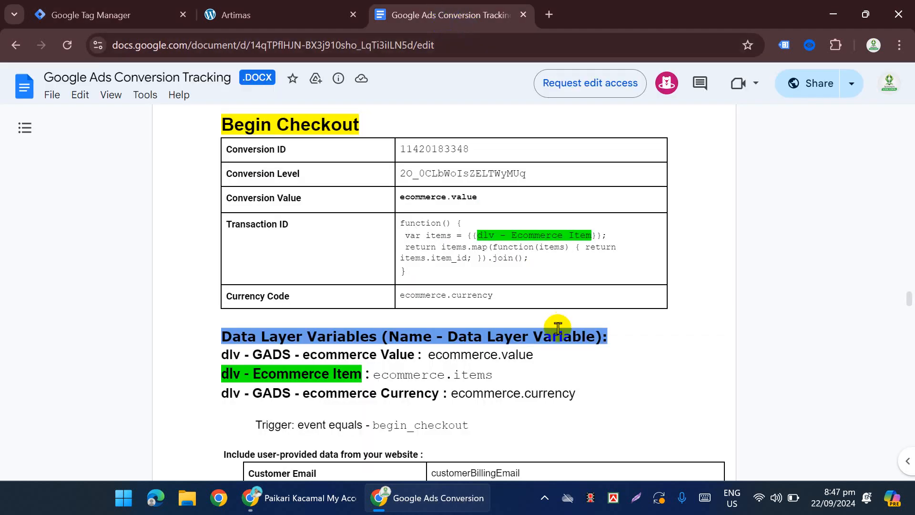
{"action": "scroll", "coordinate": [558, 327], "scroll_direction": "down", "scroll_amount": 20}
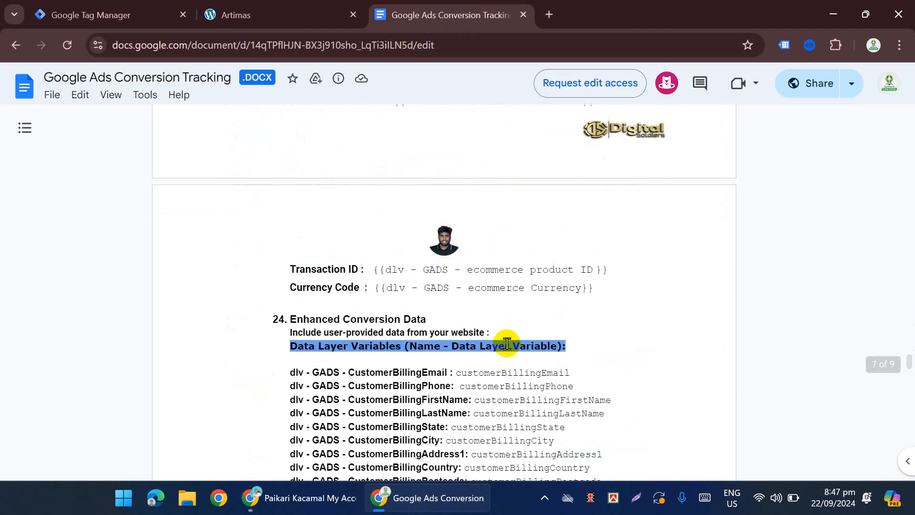
{"action": "scroll", "coordinate": [507, 343], "scroll_direction": "down", "scroll_amount": 15}
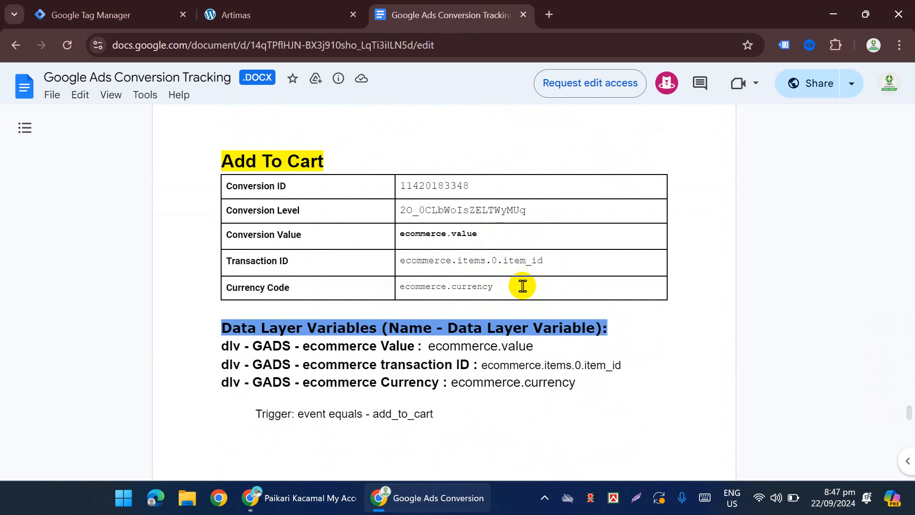
Return to Google Tag Manager and copy the Purchase conversion tag, naming the copy Google Ads Conversion Tracking For Add To Cart.
{"action": "left_click", "coordinate": [116, 14]}
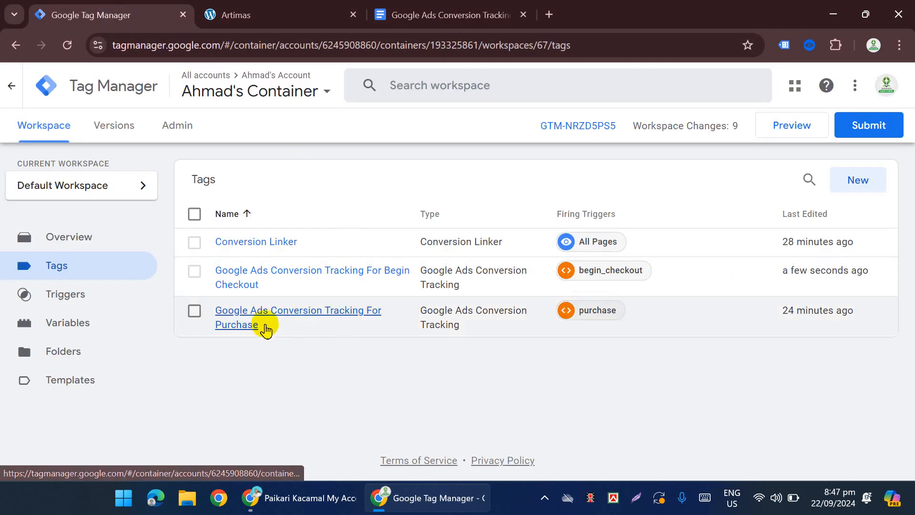
{"action": "left_click", "coordinate": [265, 328]}
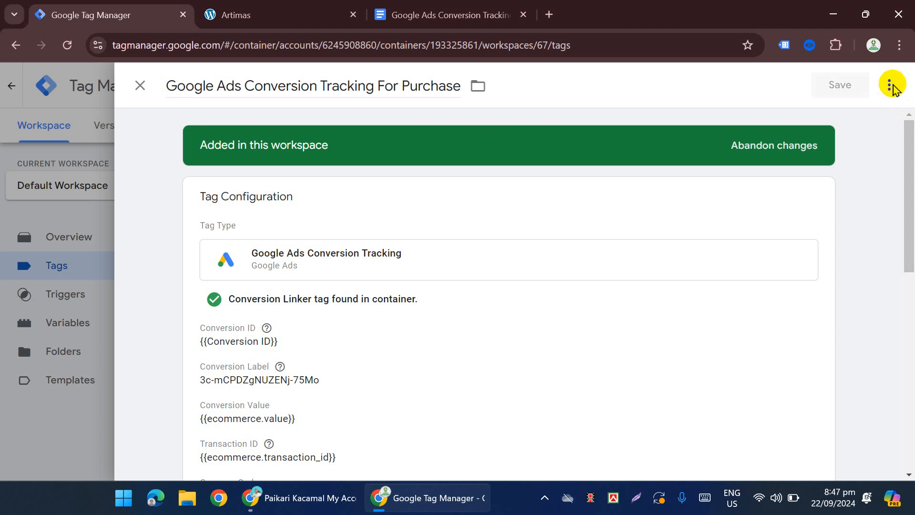
{"action": "left_click", "coordinate": [889, 85]}
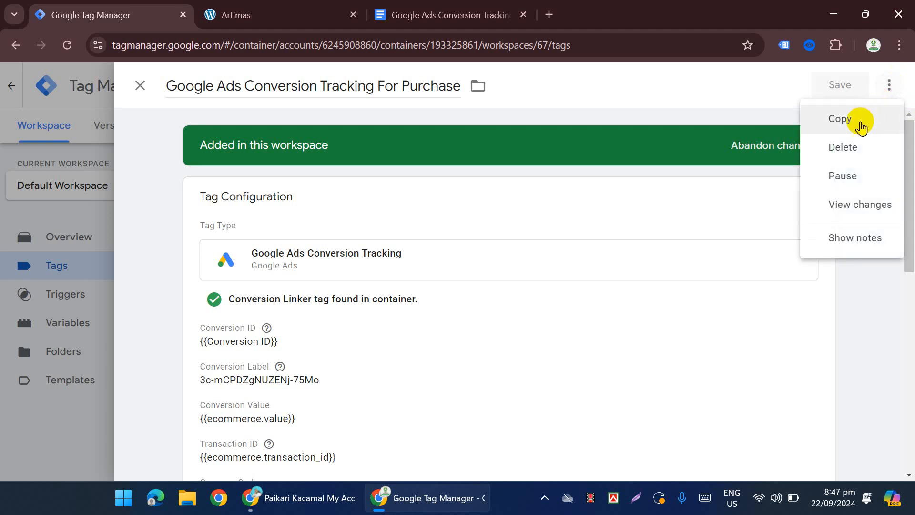
{"action": "left_click_drag", "start_coordinate": [221, 88], "coordinate": [147, 93]}
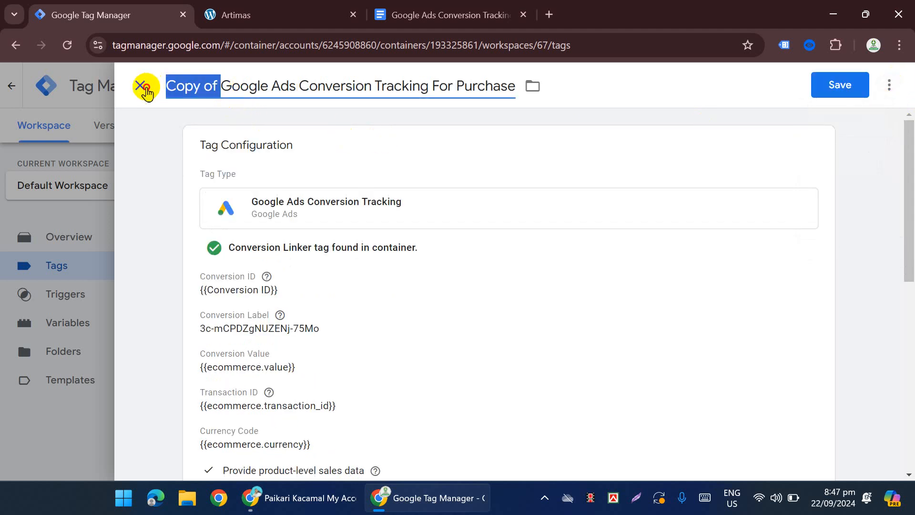
{"action": "key", "text": "BackSpace"}
{"action": "double_click", "coordinate": [421, 86]}
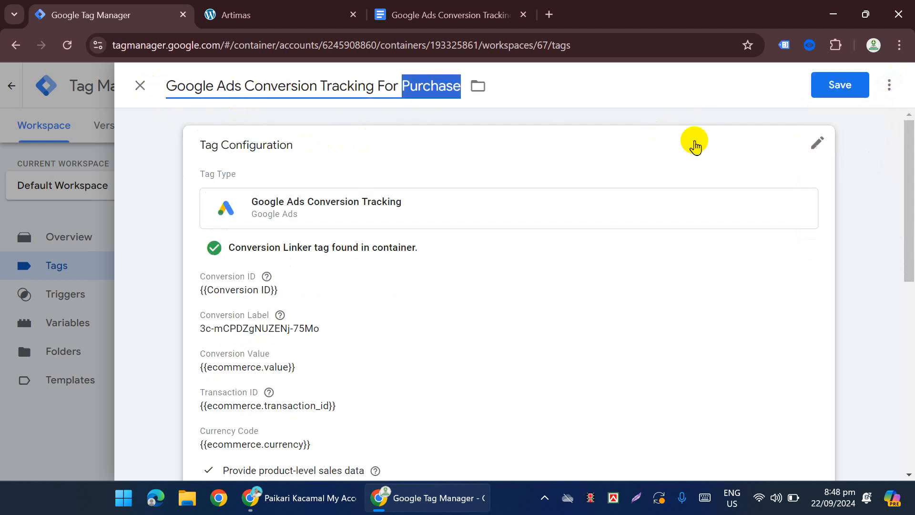
{"action": "type", "text": "Add To Cart"}
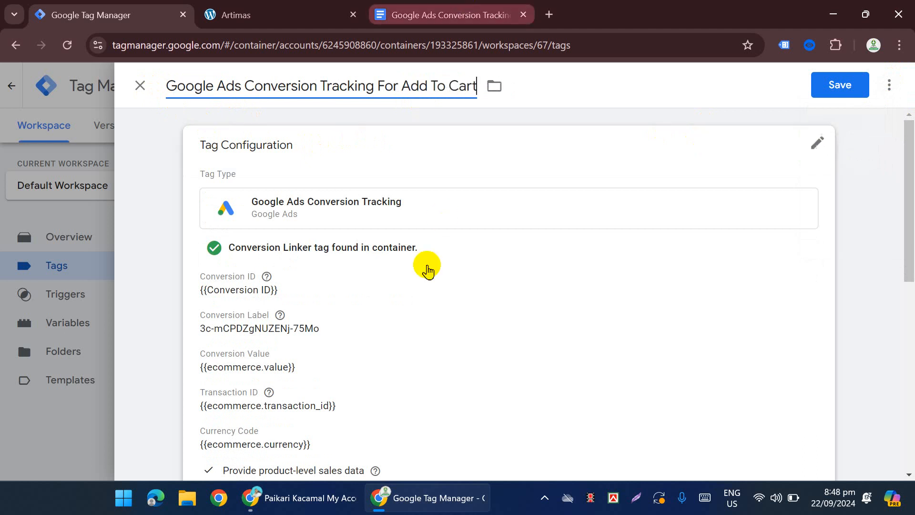
Replace the Add To Cart tag's purchase firing trigger with add_to_cart and save the tag.
{"action": "left_click", "coordinate": [460, 315]}
{"action": "scroll", "coordinate": [459, 316], "scroll_direction": "down", "scroll_amount": 3}
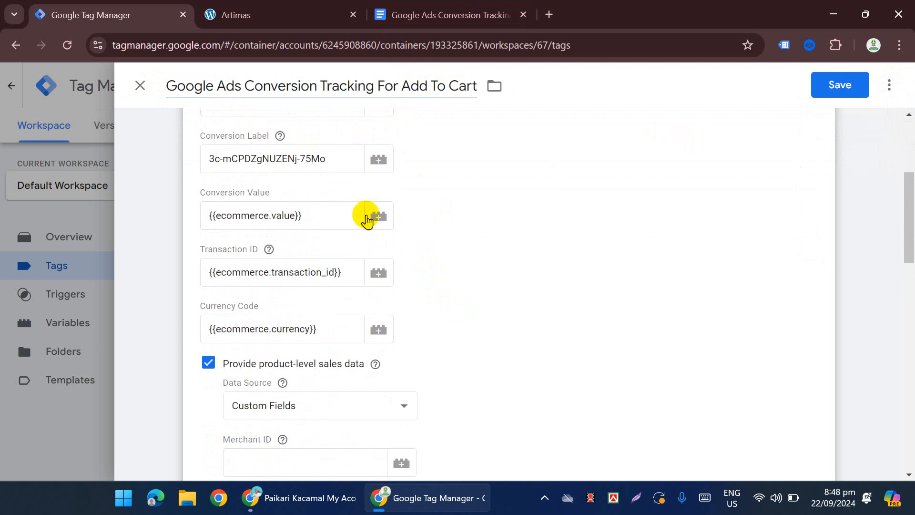
{"action": "scroll", "coordinate": [336, 220], "scroll_direction": "down", "scroll_amount": 6}
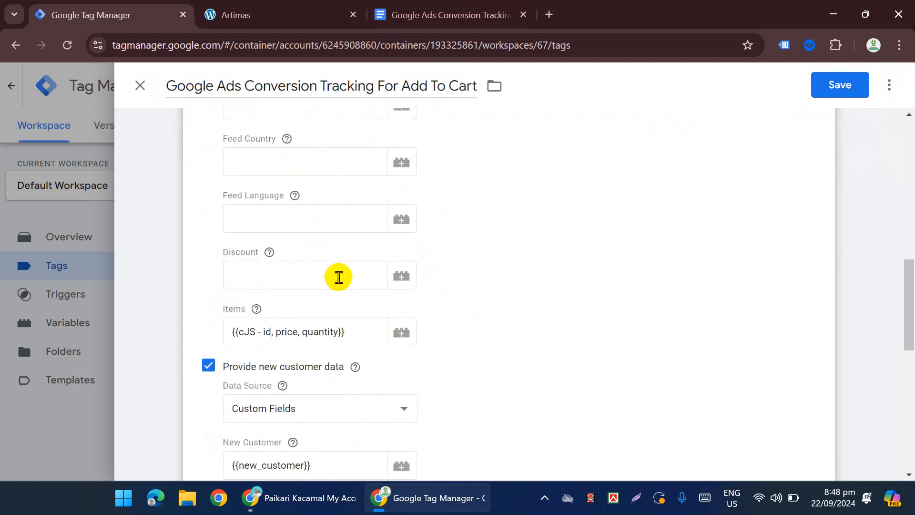
{"action": "scroll", "coordinate": [287, 344], "scroll_direction": "down", "scroll_amount": 4}
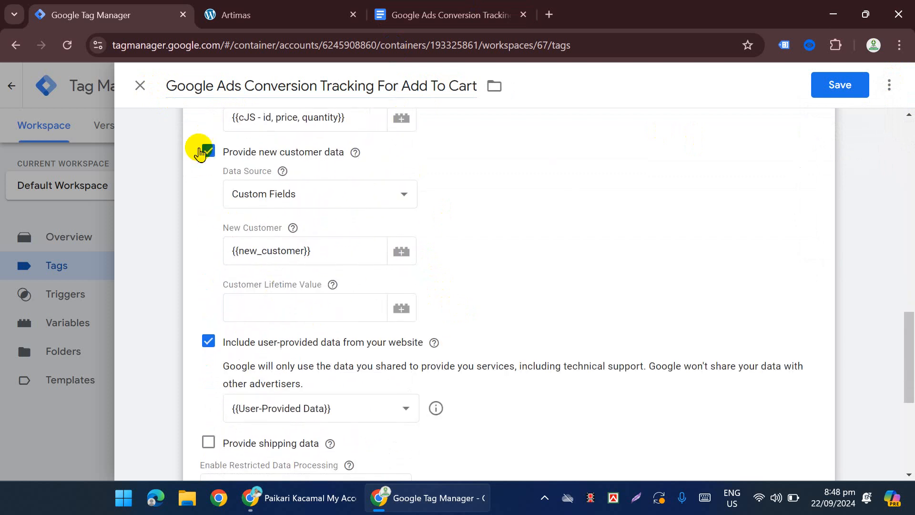
{"action": "scroll", "coordinate": [395, 231], "scroll_direction": "down", "scroll_amount": 2}
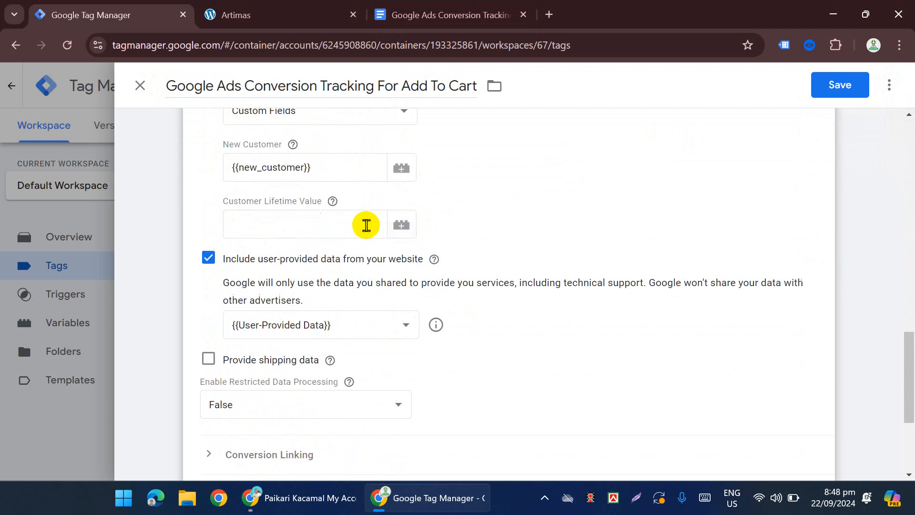
{"action": "scroll", "coordinate": [421, 181], "scroll_direction": "down", "scroll_amount": 3}
{"action": "scroll", "coordinate": [420, 182], "scroll_direction": "down", "scroll_amount": 1}
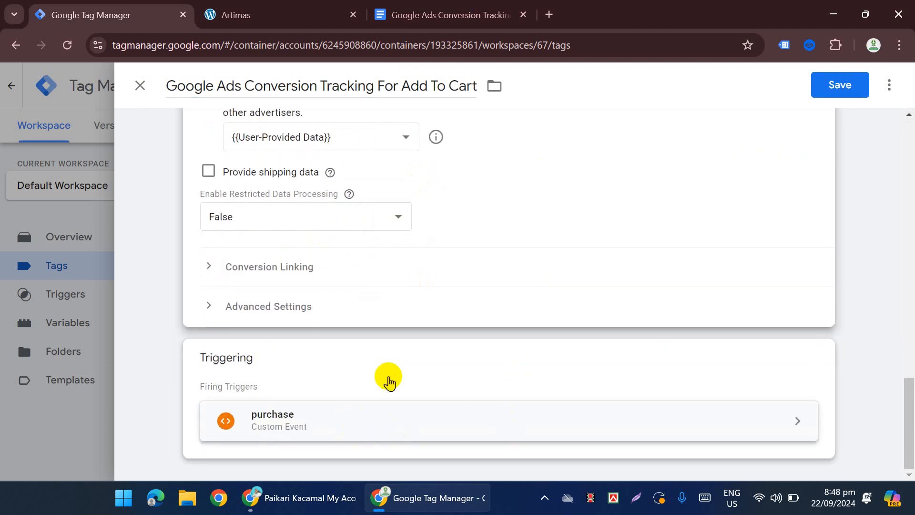
{"action": "left_click", "coordinate": [803, 360]}
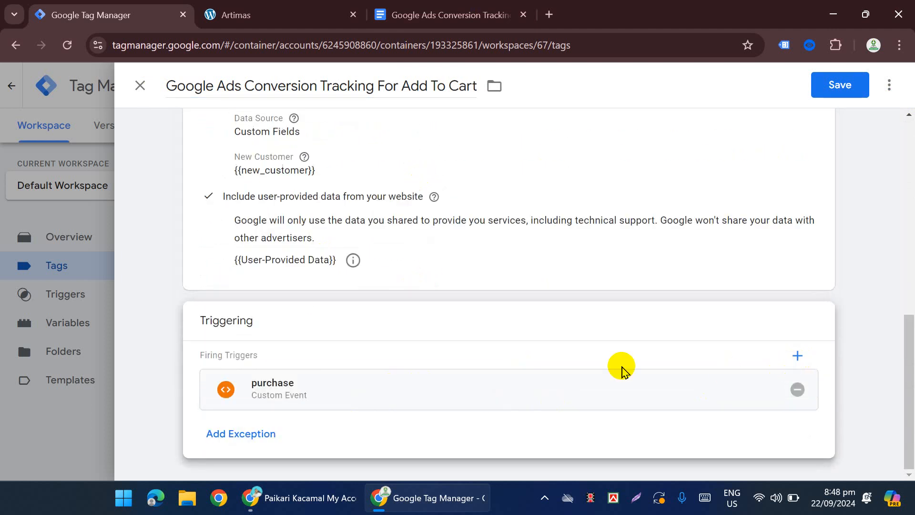
{"action": "left_click", "coordinate": [798, 390]}
{"action": "left_click", "coordinate": [465, 340]}
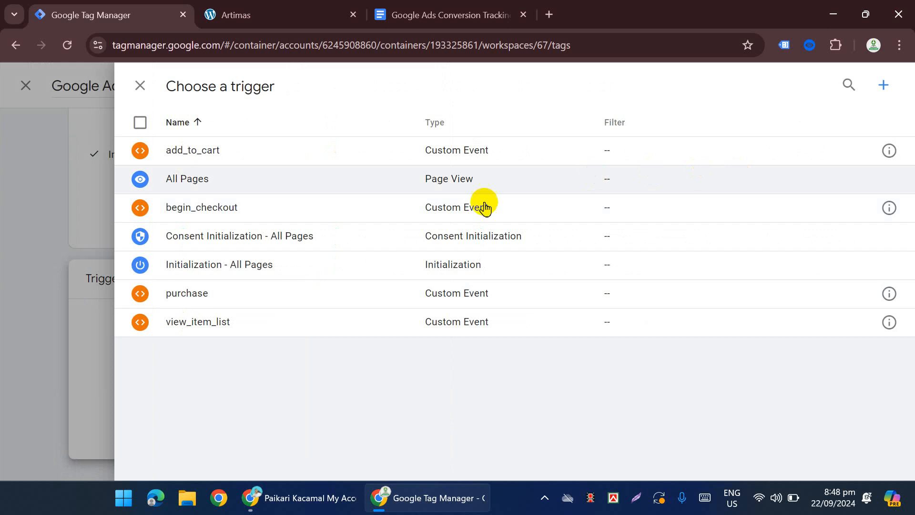
{"action": "left_click", "coordinate": [249, 157]}
{"action": "scroll", "coordinate": [476, 215], "scroll_direction": "up", "scroll_amount": 6}
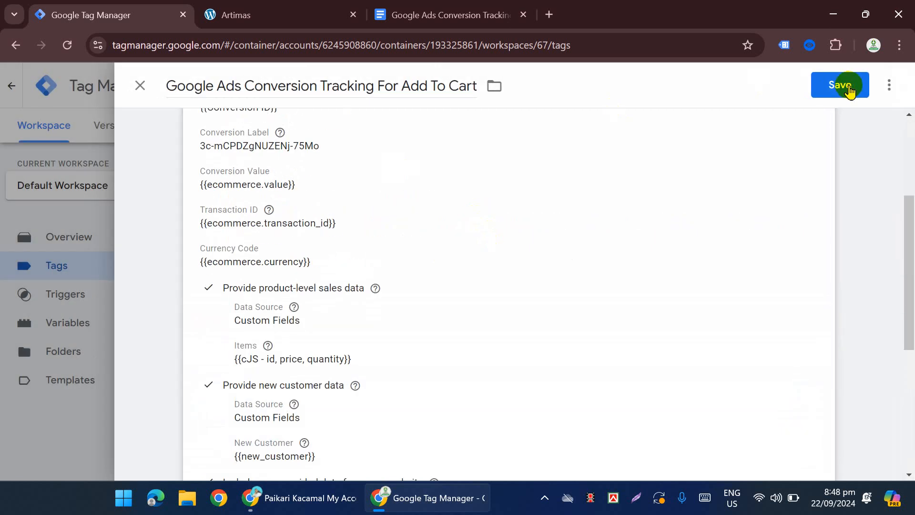
{"action": "left_click", "coordinate": [839, 85]}
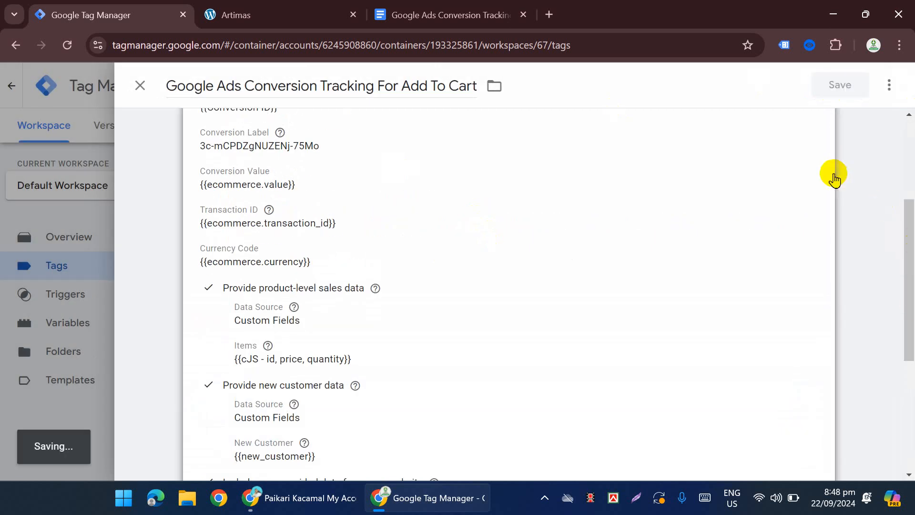